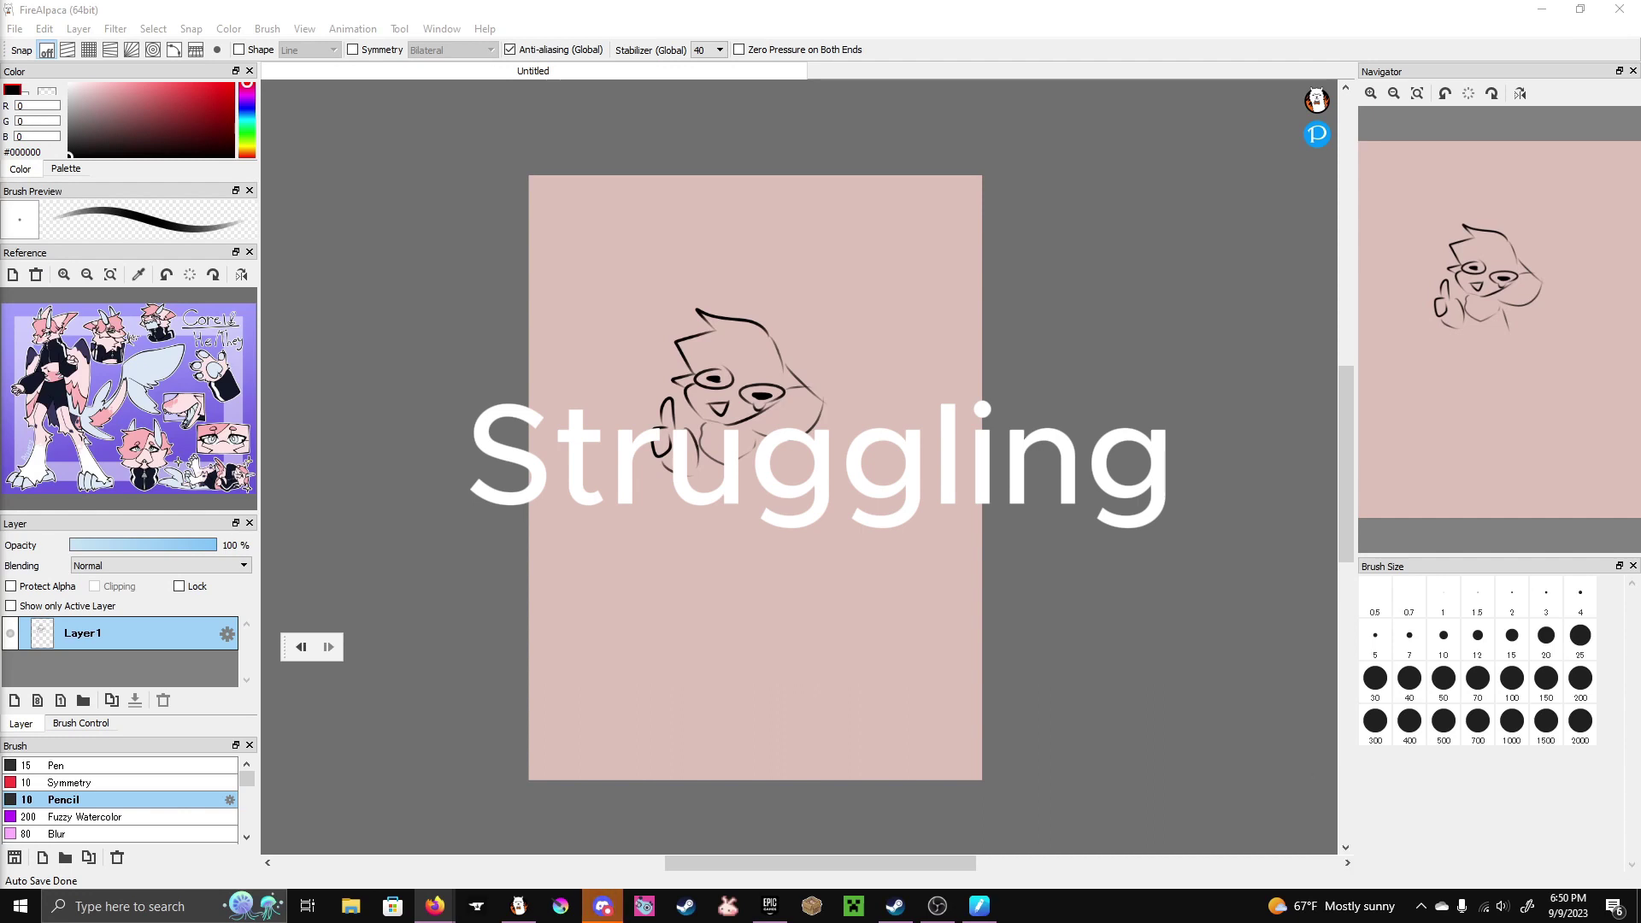
# - Clear the existing head sketch from Layer1, then try a new pencil head circle and clear that too
pyautogui.press('e')
pyautogui.press('Delete')
pyautogui.press('b')
pyautogui.moveTo(770, 248)
pyautogui.mouseDown()
pyautogui.moveTo(752, 256)
pyautogui.moveTo(740, 342)
pyautogui.mouseUp()
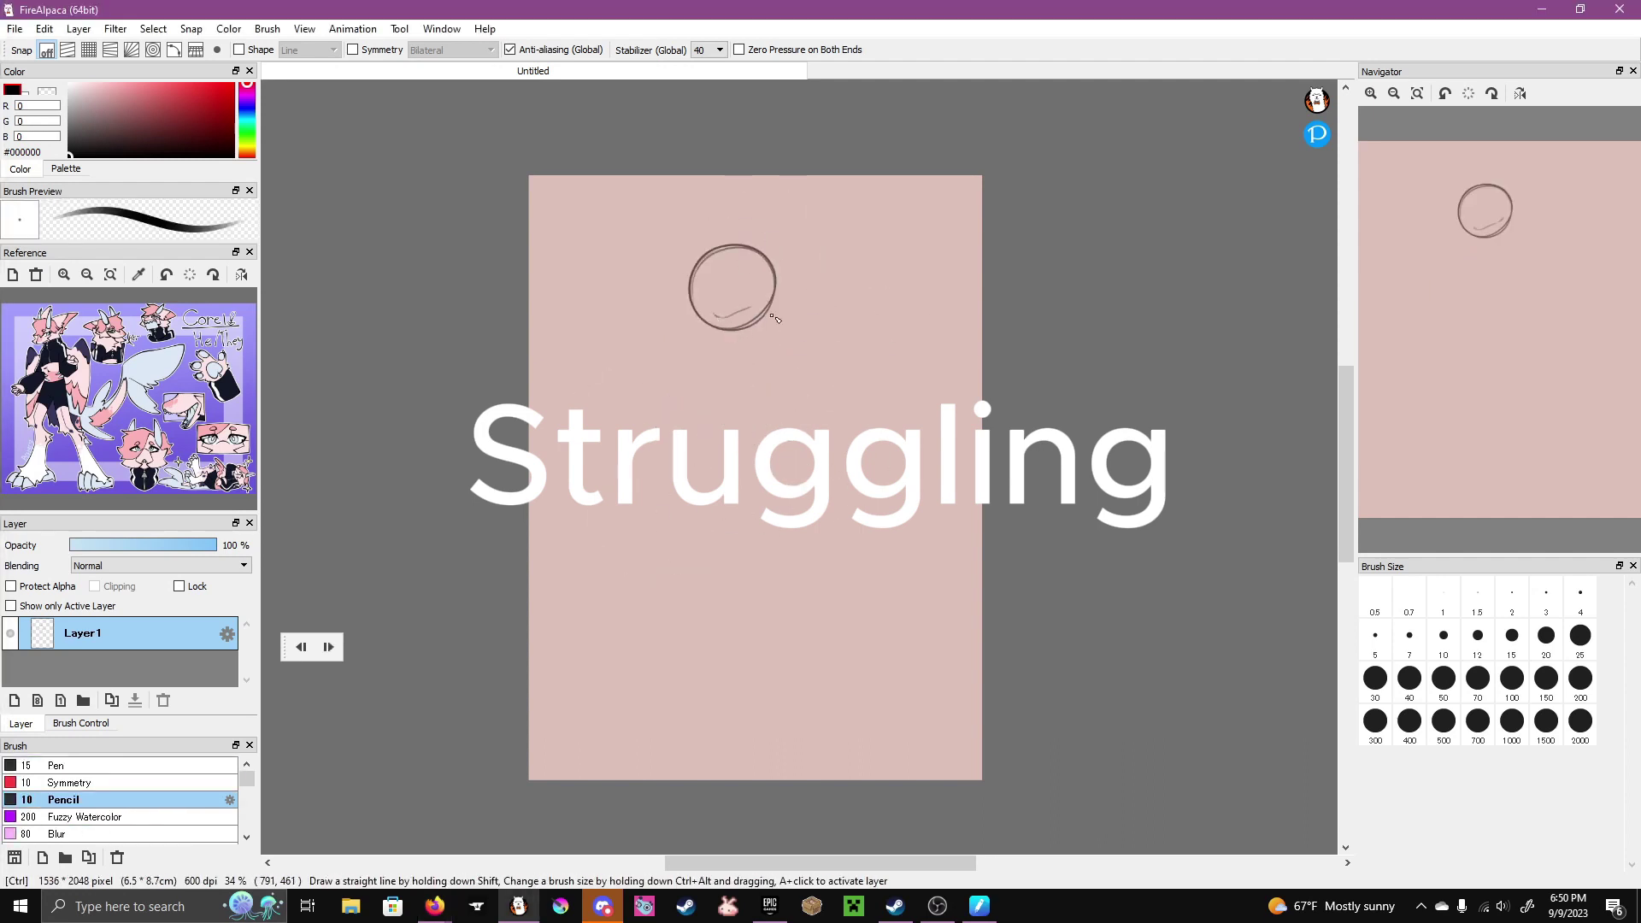
pyautogui.press('Delete')
# - Set up the Pencil brush with Bilateral symmetry on and snapping off
pyautogui.click(103, 783)
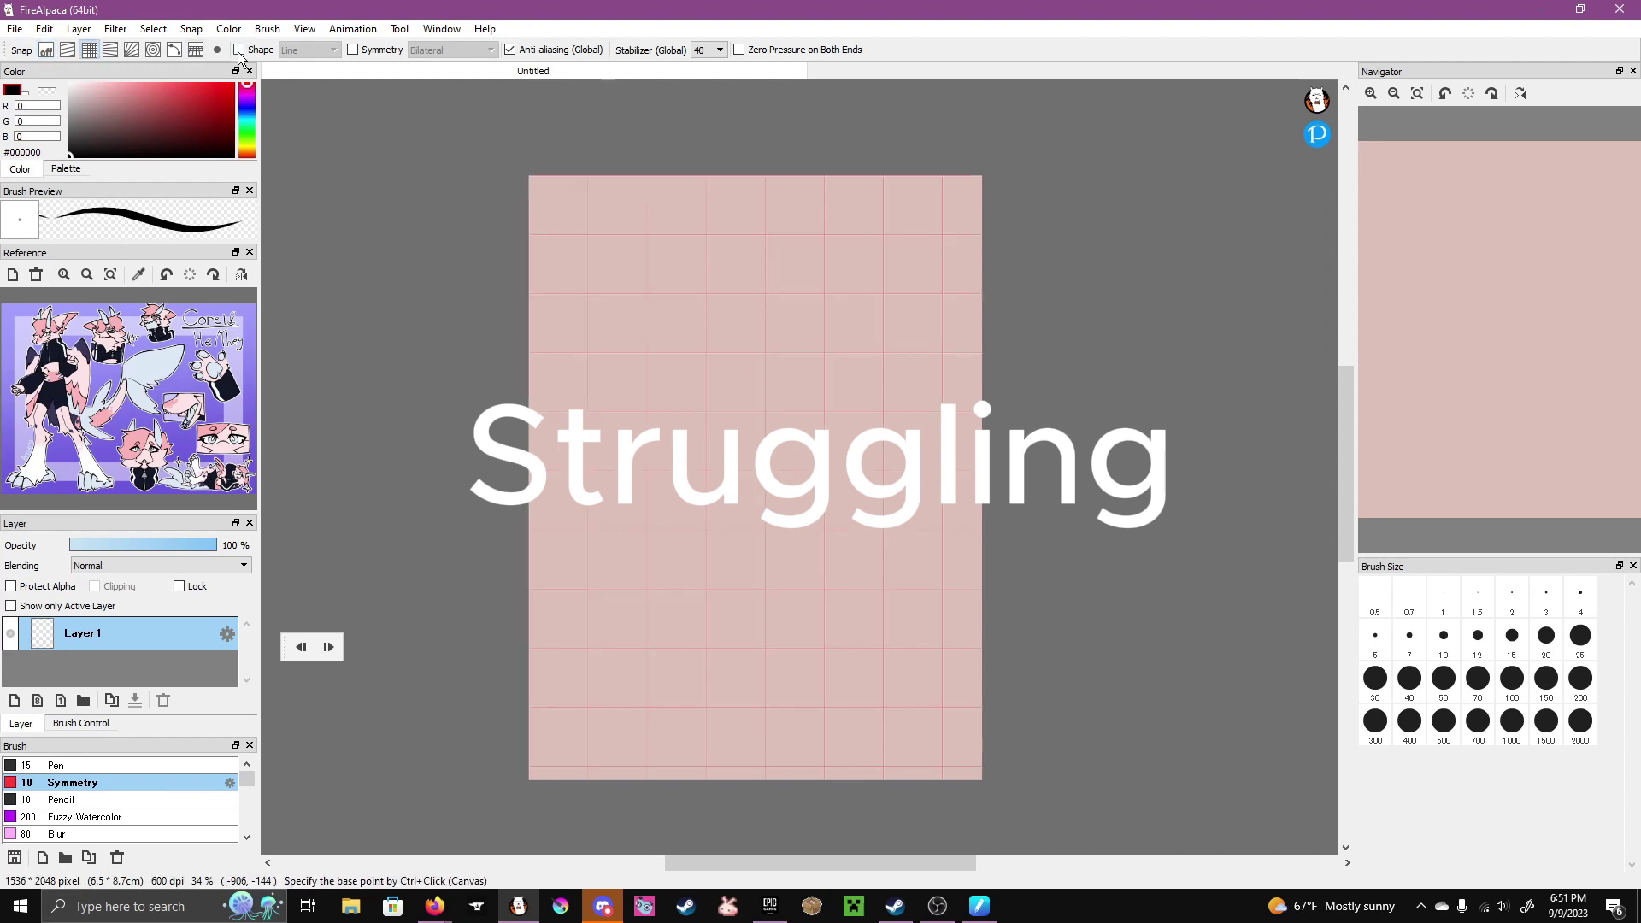
pyautogui.click(384, 50)
pyautogui.click(173, 766)
pyautogui.click(229, 799)
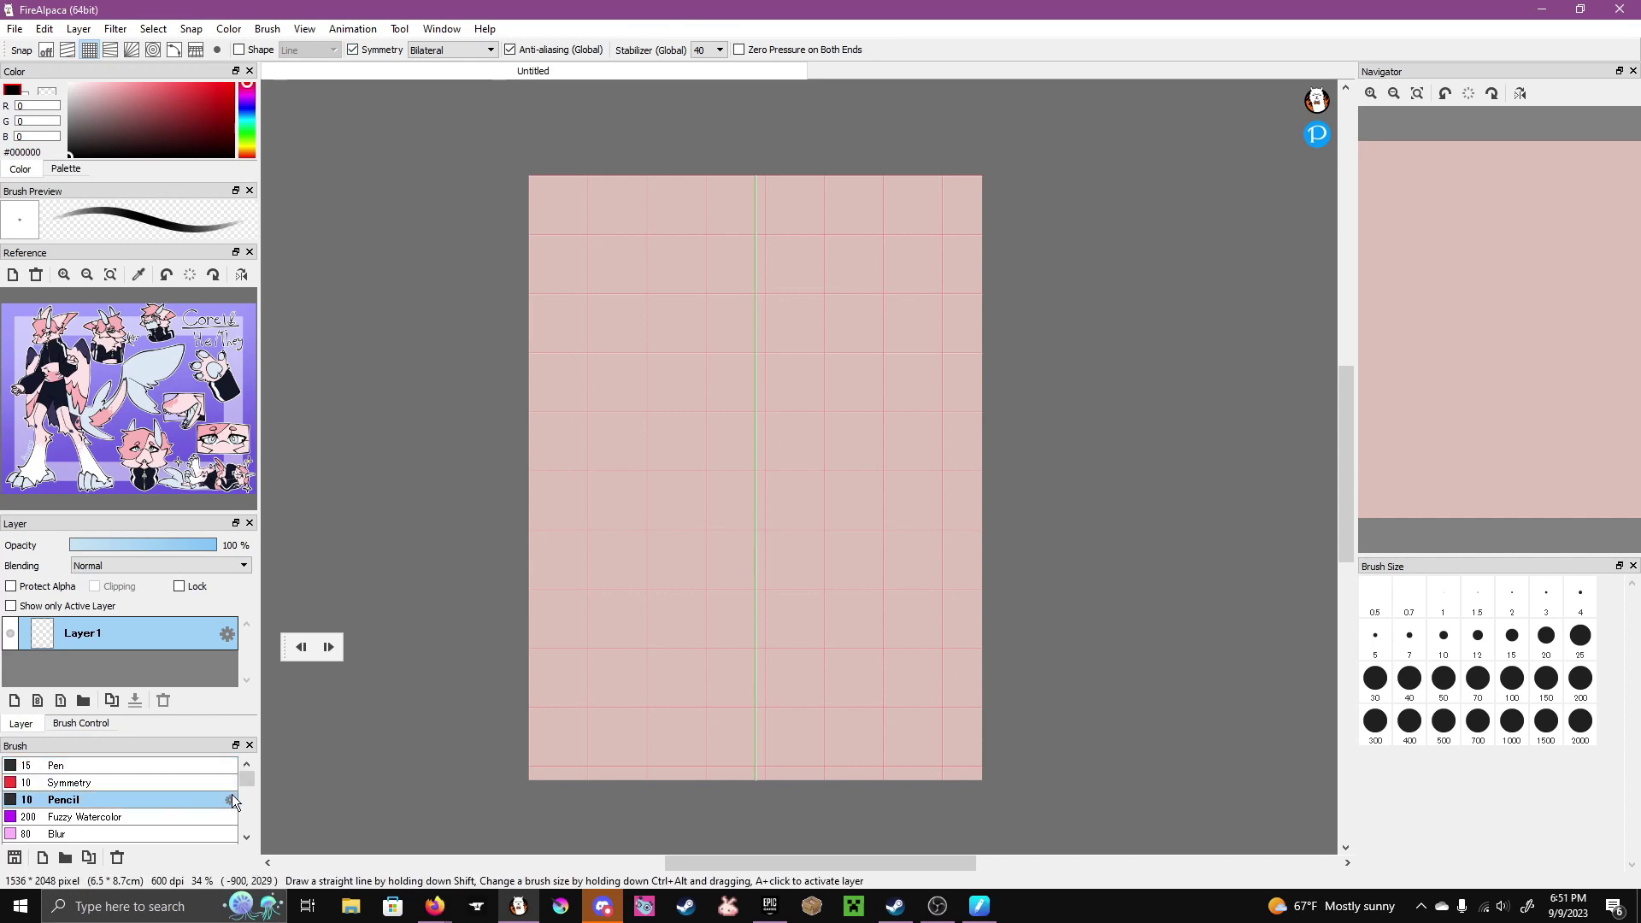
pyautogui.click(46, 50)
# - Sketch a mirrored base figure along the symmetry axis with a head circle, chest, belly, hips and flared lower legs
pyautogui.moveTo(725, 268)
pyautogui.mouseDown()
pyautogui.moveTo(743, 359)
pyautogui.moveTo(710, 340)
pyautogui.moveTo(752, 364)
pyautogui.mouseUp()
pyautogui.moveTo(721, 387); pyautogui.dragTo(770, 389)
pyautogui.moveTo(731, 462)
pyautogui.mouseDown()
pyautogui.moveTo(715, 527)
pyautogui.moveTo(735, 565)
pyautogui.moveTo(694, 582)
pyautogui.moveTo(753, 588)
pyautogui.mouseUp()
pyautogui.moveTo(689, 633); pyautogui.dragTo(637, 722)
pyautogui.moveTo(715, 611); pyautogui.dragTo(708, 744)
# - Try other symmetry modes, including Tile 3x3, with a test stroke and return to Bilateral symmetry
pyautogui.press('e')
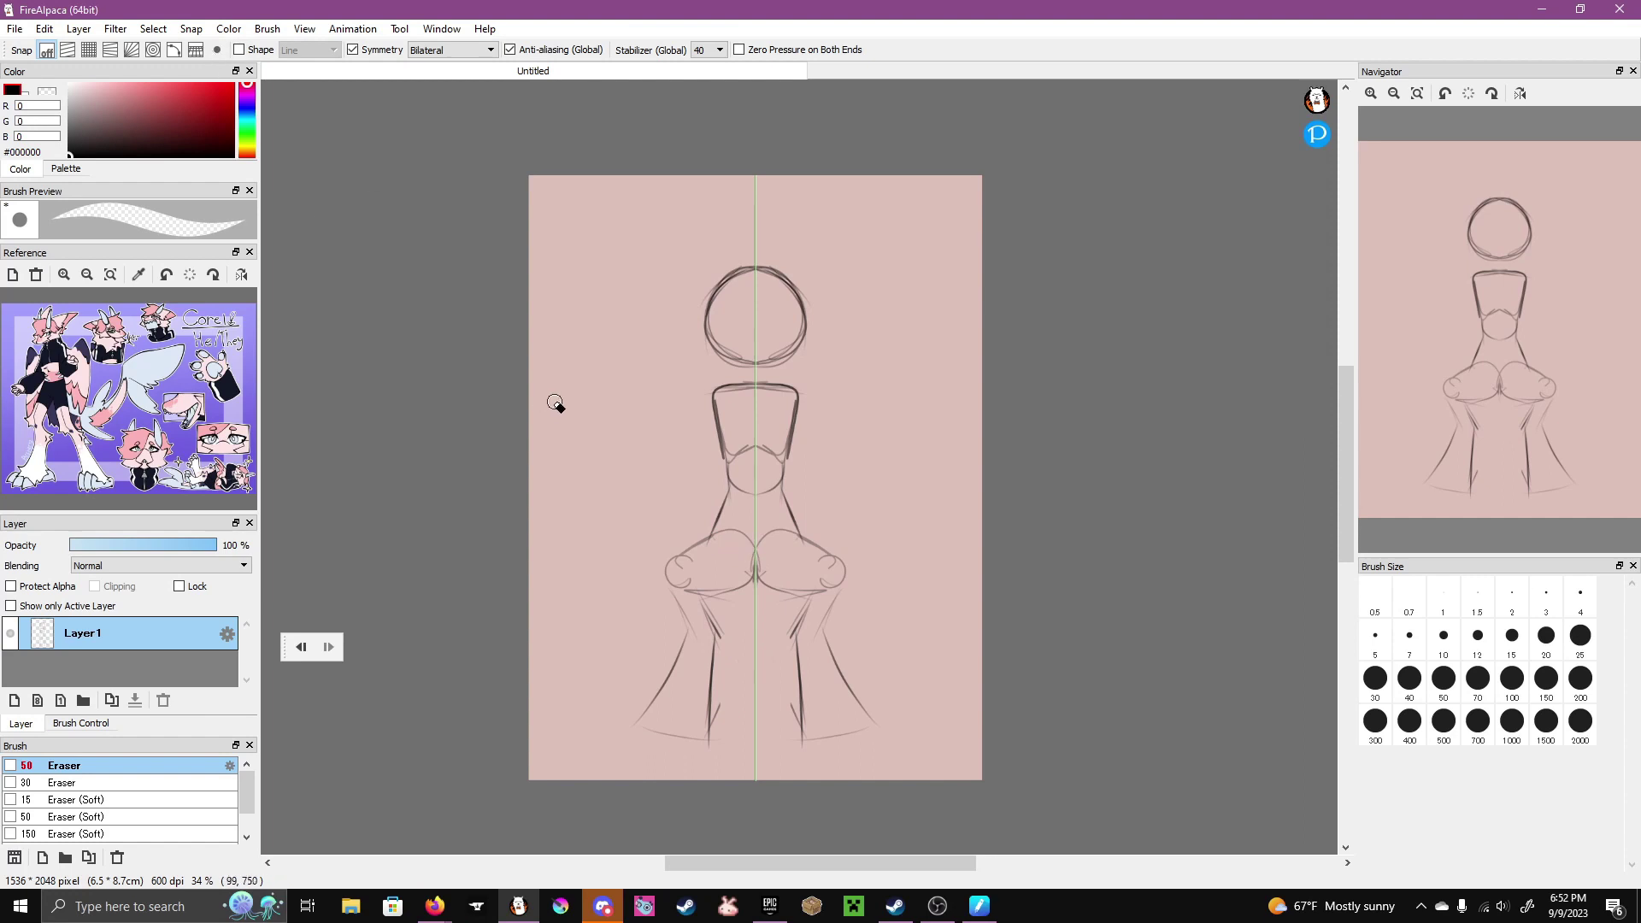
pyautogui.click(453, 49)
pyautogui.click(474, 70)
pyautogui.click(453, 50)
pyautogui.click(476, 106)
pyautogui.click(453, 50)
pyautogui.click(487, 202)
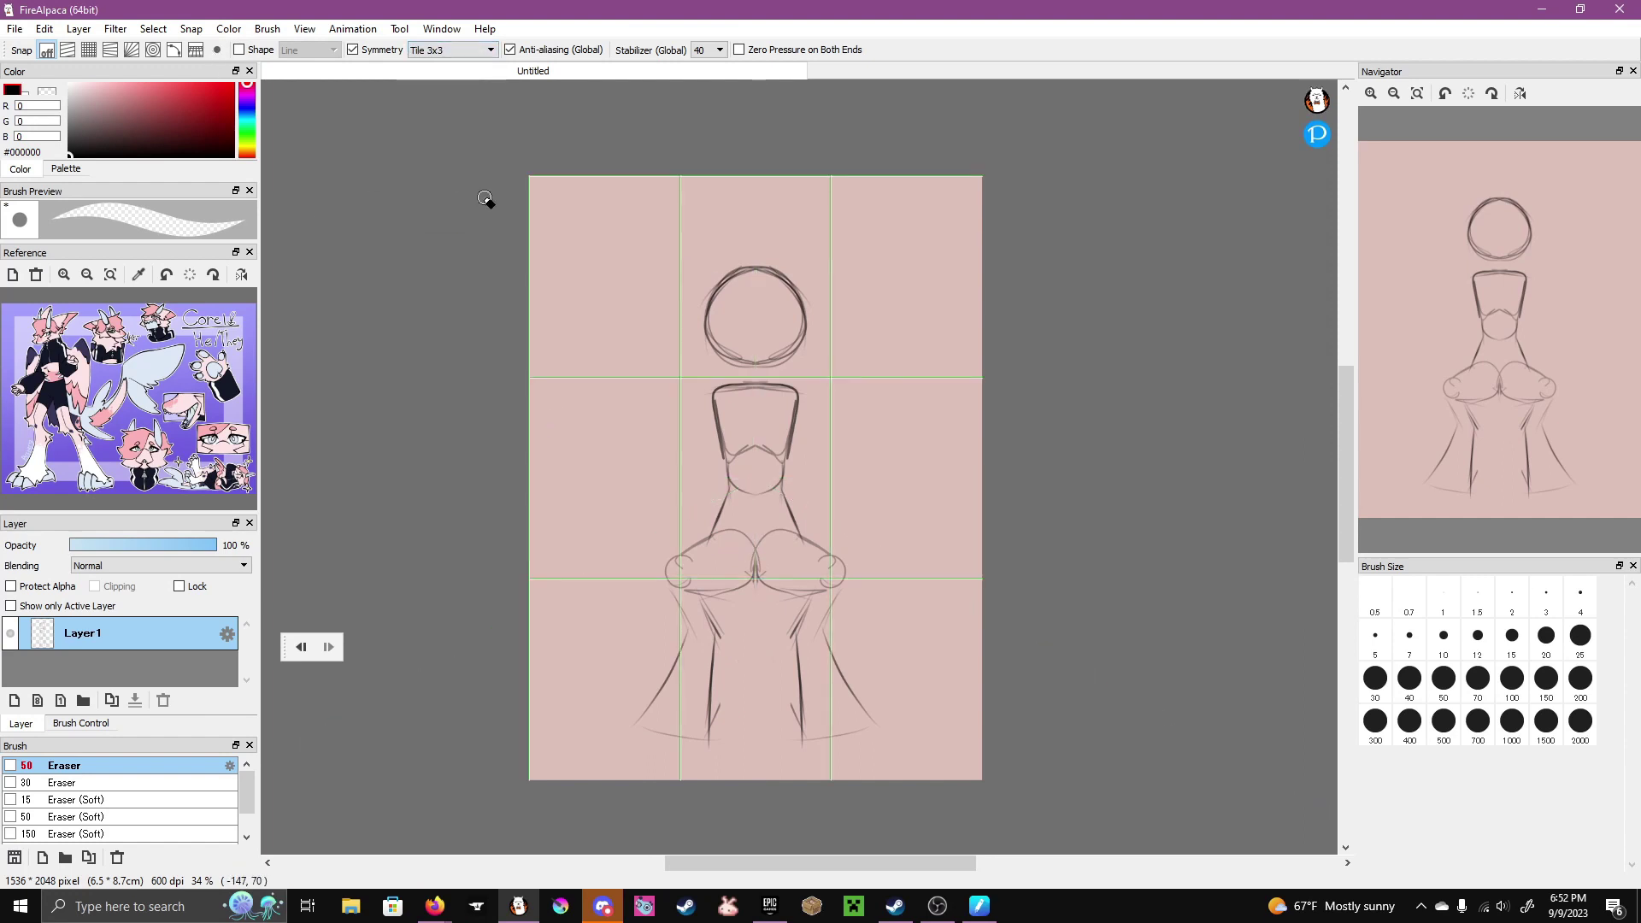
pyautogui.press('b')
pyautogui.moveTo(598, 445); pyautogui.dragTo(692, 427)
pyautogui.hotkey('ctrl', 'z')
pyautogui.click(453, 49)
pyautogui.click(489, 211)
pyautogui.hotkey('ctrl', 'z')
pyautogui.click(453, 49)
pyautogui.click(461, 63)
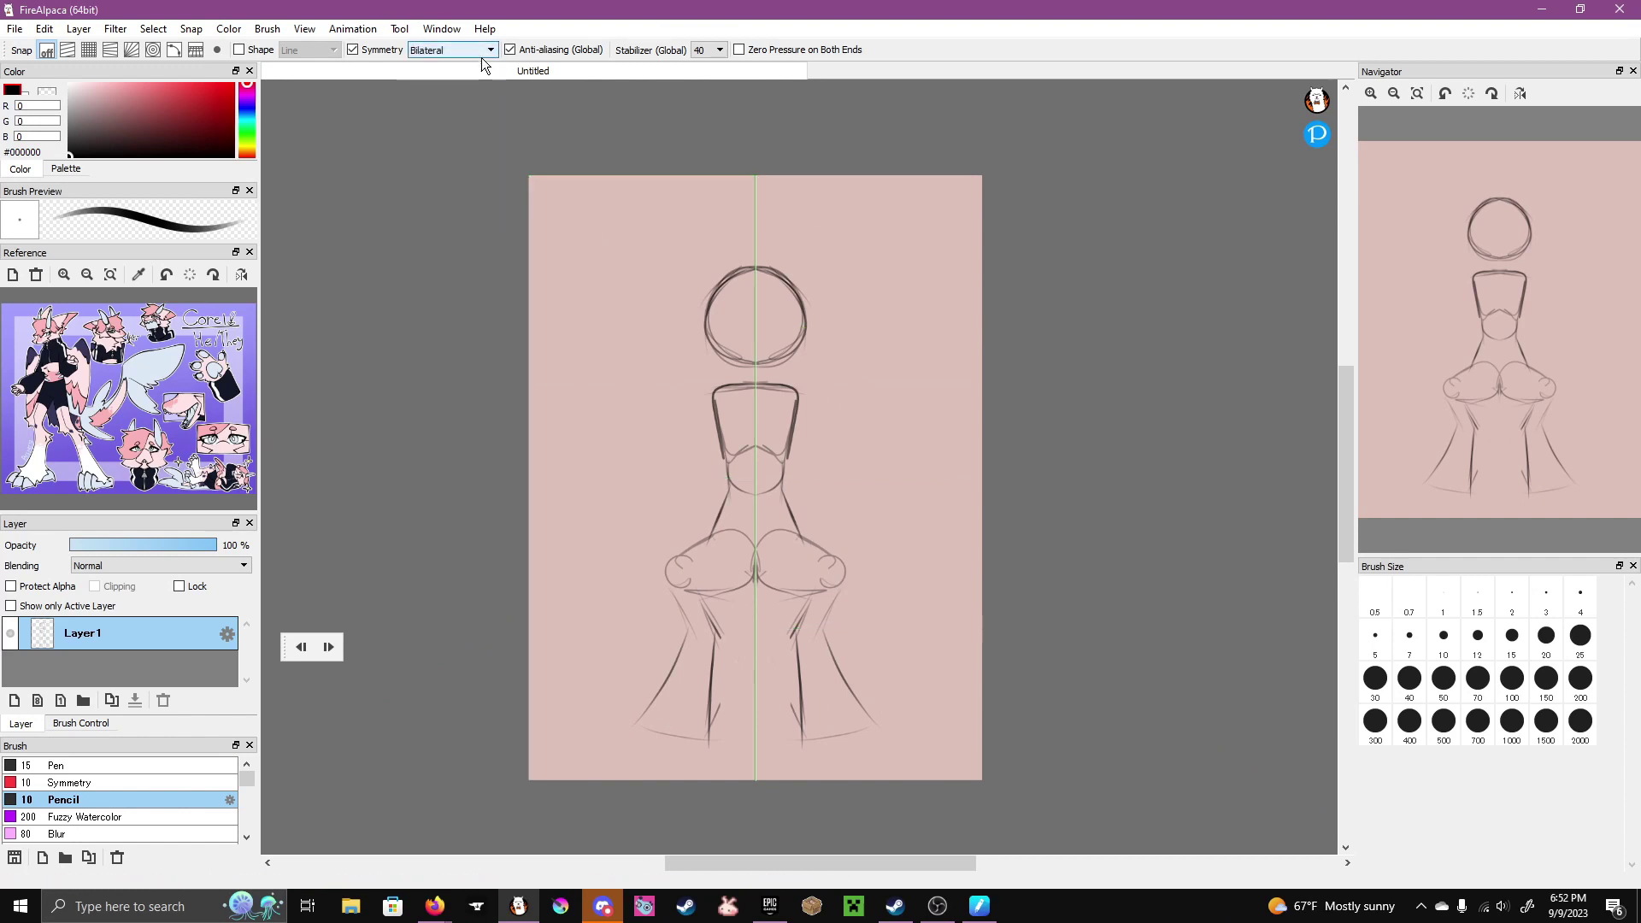
# - Erase the overlapping lines between the hips and redraw the hips, legs and feet with darker mirrored outlines
pyautogui.press('e')
pyautogui.moveTo(757, 549); pyautogui.dragTo(744, 591)
pyautogui.press('b')
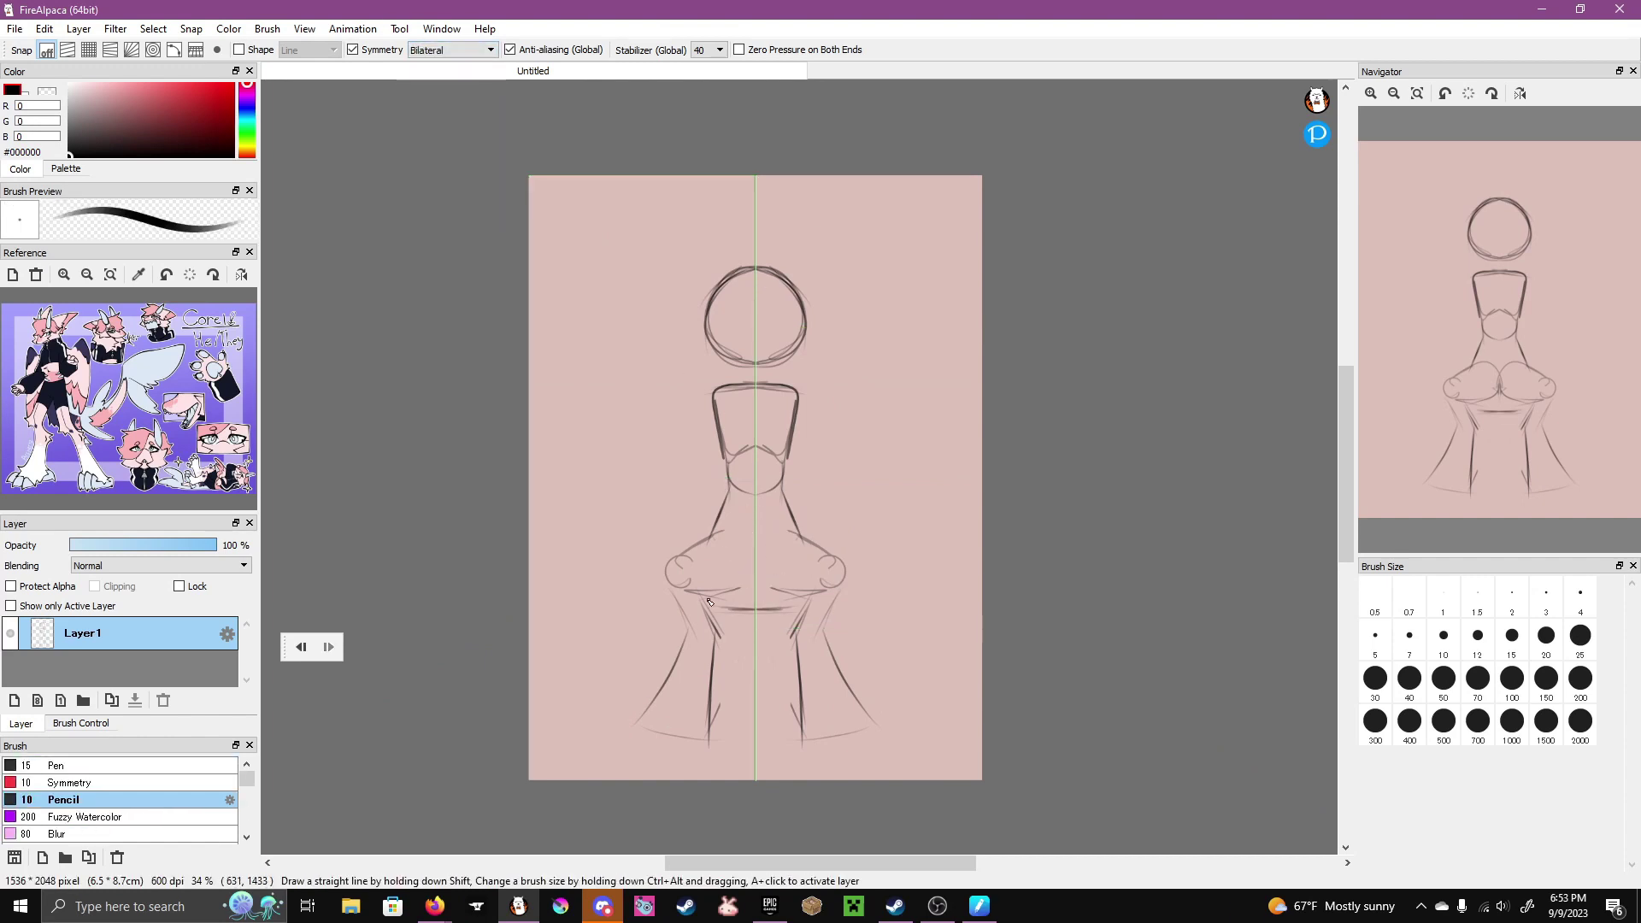
pyautogui.moveTo(680, 708)
pyautogui.mouseDown()
pyautogui.moveTo(618, 704)
pyautogui.moveTo(682, 743)
pyautogui.moveTo(711, 707)
pyautogui.moveTo(728, 742)
pyautogui.mouseUp()
pyautogui.moveTo(733, 512); pyautogui.dragTo(675, 560)
pyautogui.moveTo(690, 629); pyautogui.dragTo(642, 712)
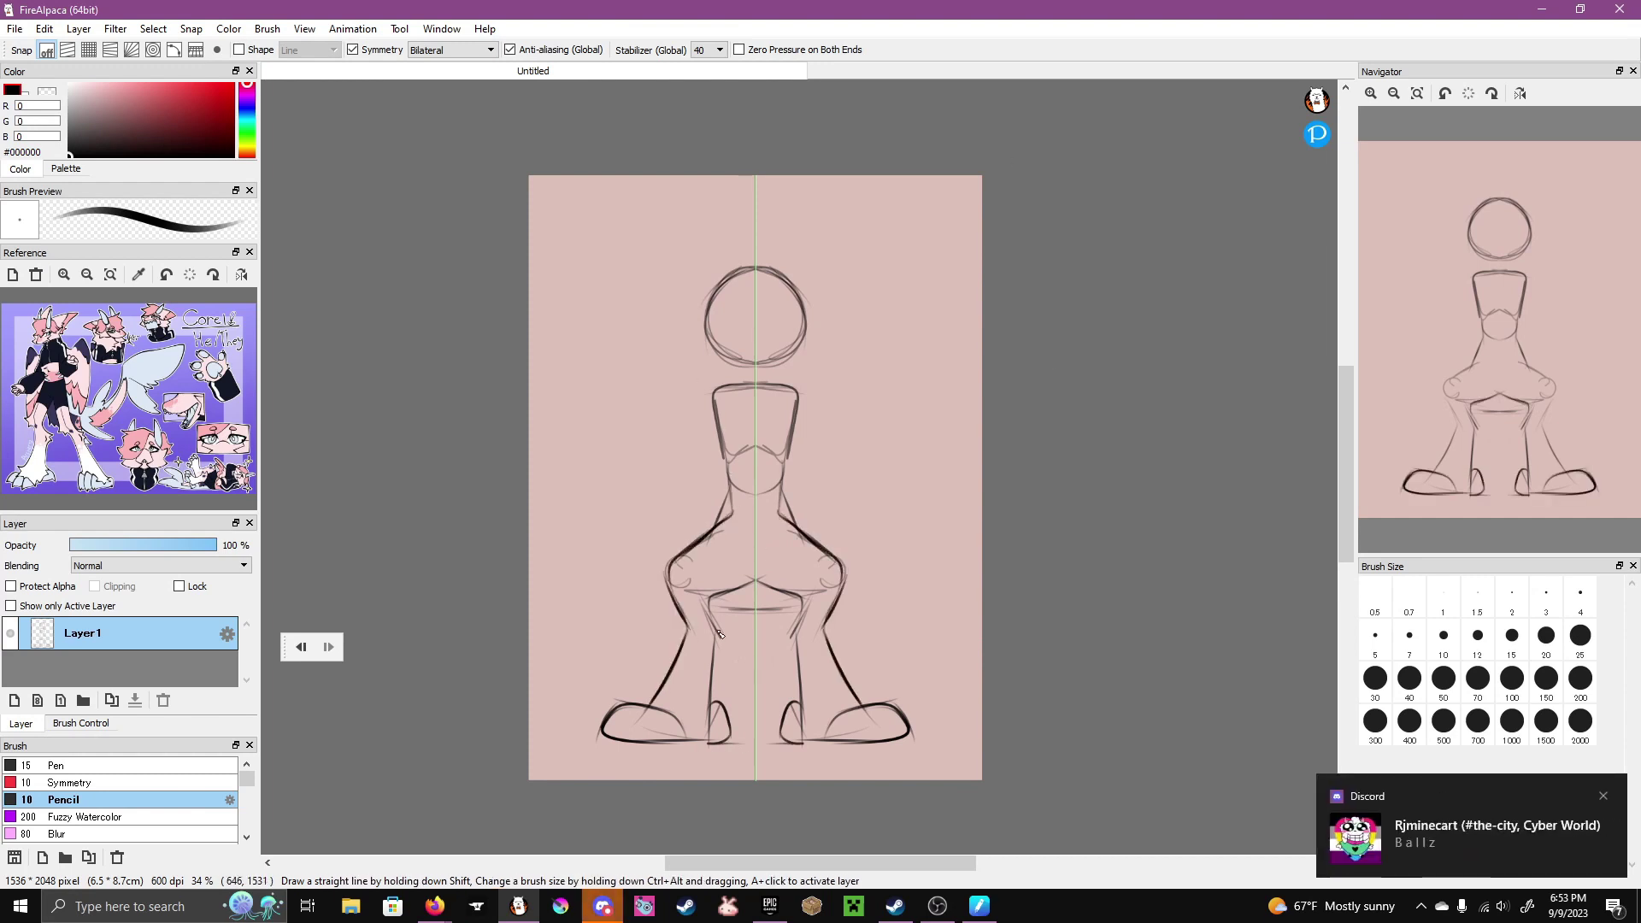
pyautogui.moveTo(718, 585); pyautogui.dragTo(708, 641)
# - Draw a narrow-waisted torso outline with the chair seat and legs, and erase the head circle and old chest shapes
pyautogui.moveTo(770, 414); pyautogui.dragTo(796, 474)
pyautogui.press('e')
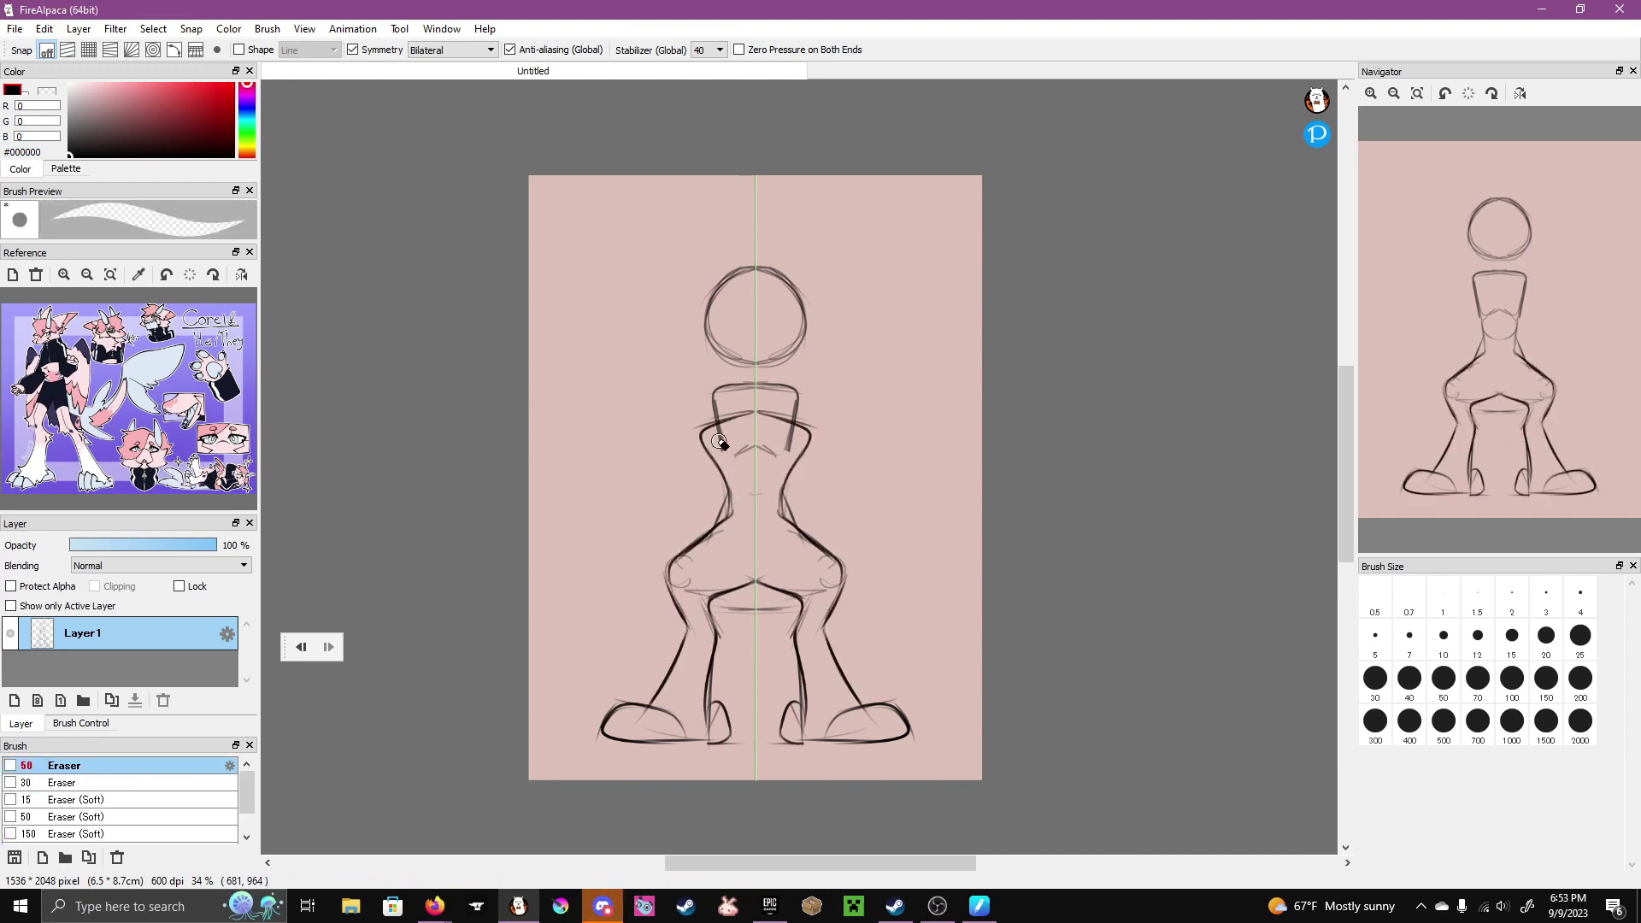
pyautogui.moveTo(795, 414)
pyautogui.mouseDown()
pyautogui.moveTo(790, 333)
pyautogui.moveTo(814, 313)
pyautogui.mouseUp()
pyautogui.press('e')
pyautogui.moveTo(754, 615)
pyautogui.mouseDown()
pyautogui.moveTo(660, 685)
pyautogui.moveTo(692, 462)
pyautogui.moveTo(689, 626)
pyautogui.moveTo(672, 666)
pyautogui.mouseUp()
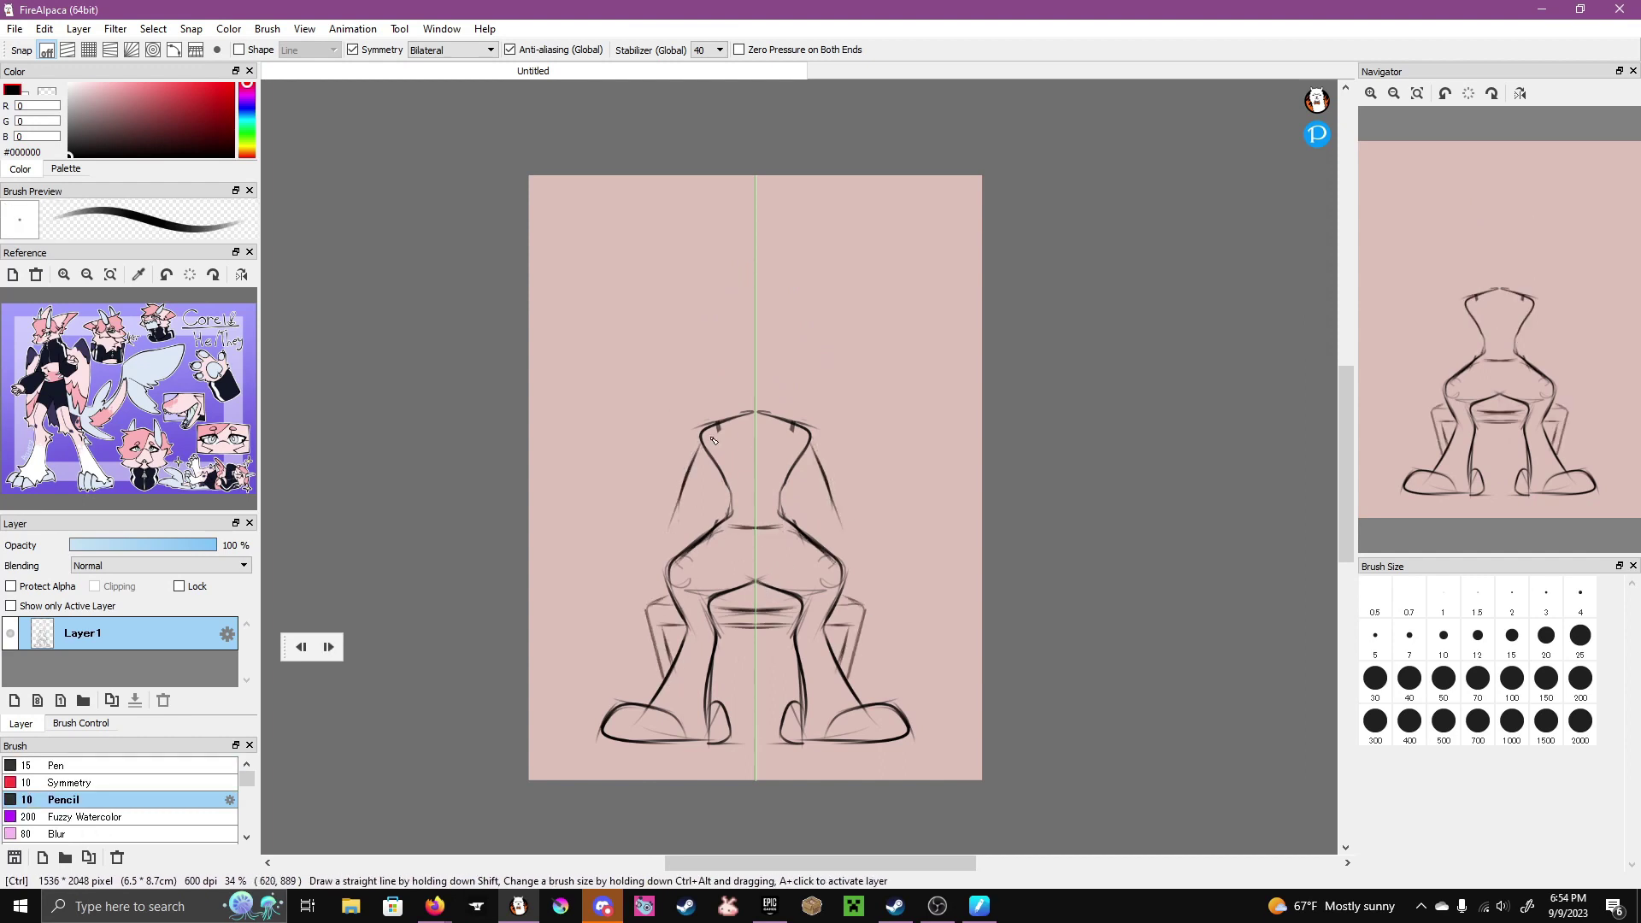
# - Sketch the mirrored arms with round shoulders and add the chair's backrest behind the torso
pyautogui.moveTo(713, 435)
pyautogui.mouseDown()
pyautogui.moveTo(684, 456)
pyautogui.moveTo(725, 479)
pyautogui.moveTo(675, 560)
pyautogui.moveTo(710, 527)
pyautogui.moveTo(750, 576)
pyautogui.moveTo(718, 582)
pyautogui.moveTo(703, 547)
pyautogui.mouseUp()
pyautogui.moveTo(839, 389); pyautogui.dragTo(834, 481)
pyautogui.moveTo(757, 370)
pyautogui.mouseDown()
pyautogui.moveTo(846, 395)
pyautogui.moveTo(837, 467)
pyautogui.mouseUp()
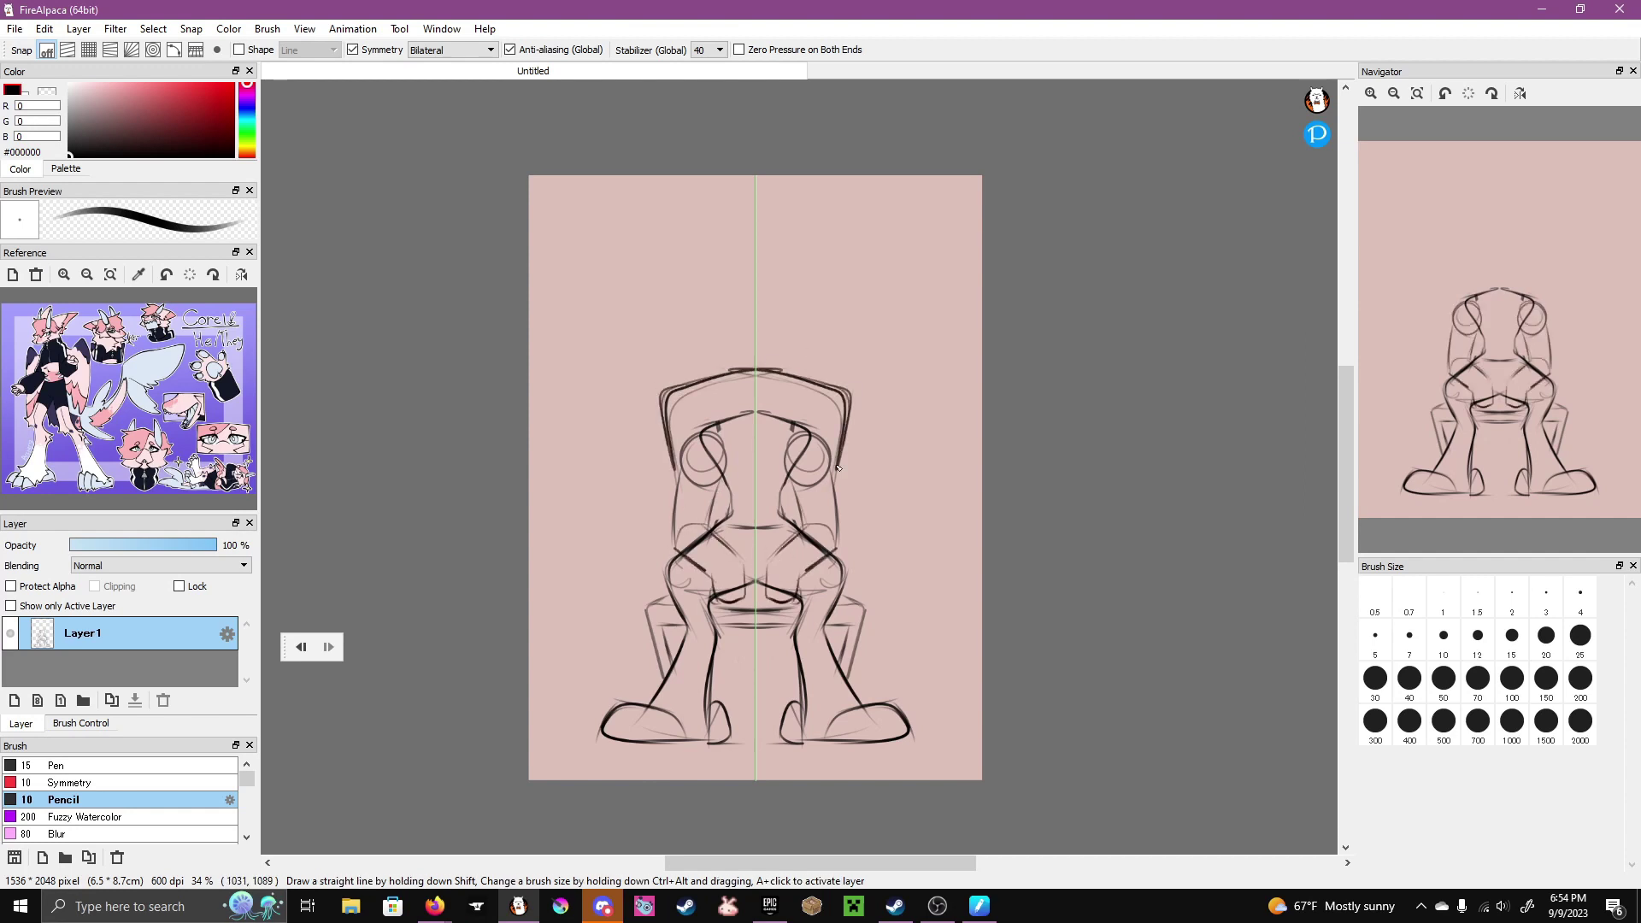
pyautogui.moveTo(881, 367); pyautogui.dragTo(916, 494)
pyautogui.hotkey('ctrl', 'z')
pyautogui.moveTo(859, 300)
pyautogui.mouseDown()
pyautogui.moveTo(900, 338)
pyautogui.moveTo(936, 333)
pyautogui.mouseUp()
pyautogui.hotkey('ctrl', 'z')
pyautogui.hotkey('ctrl', 'z')
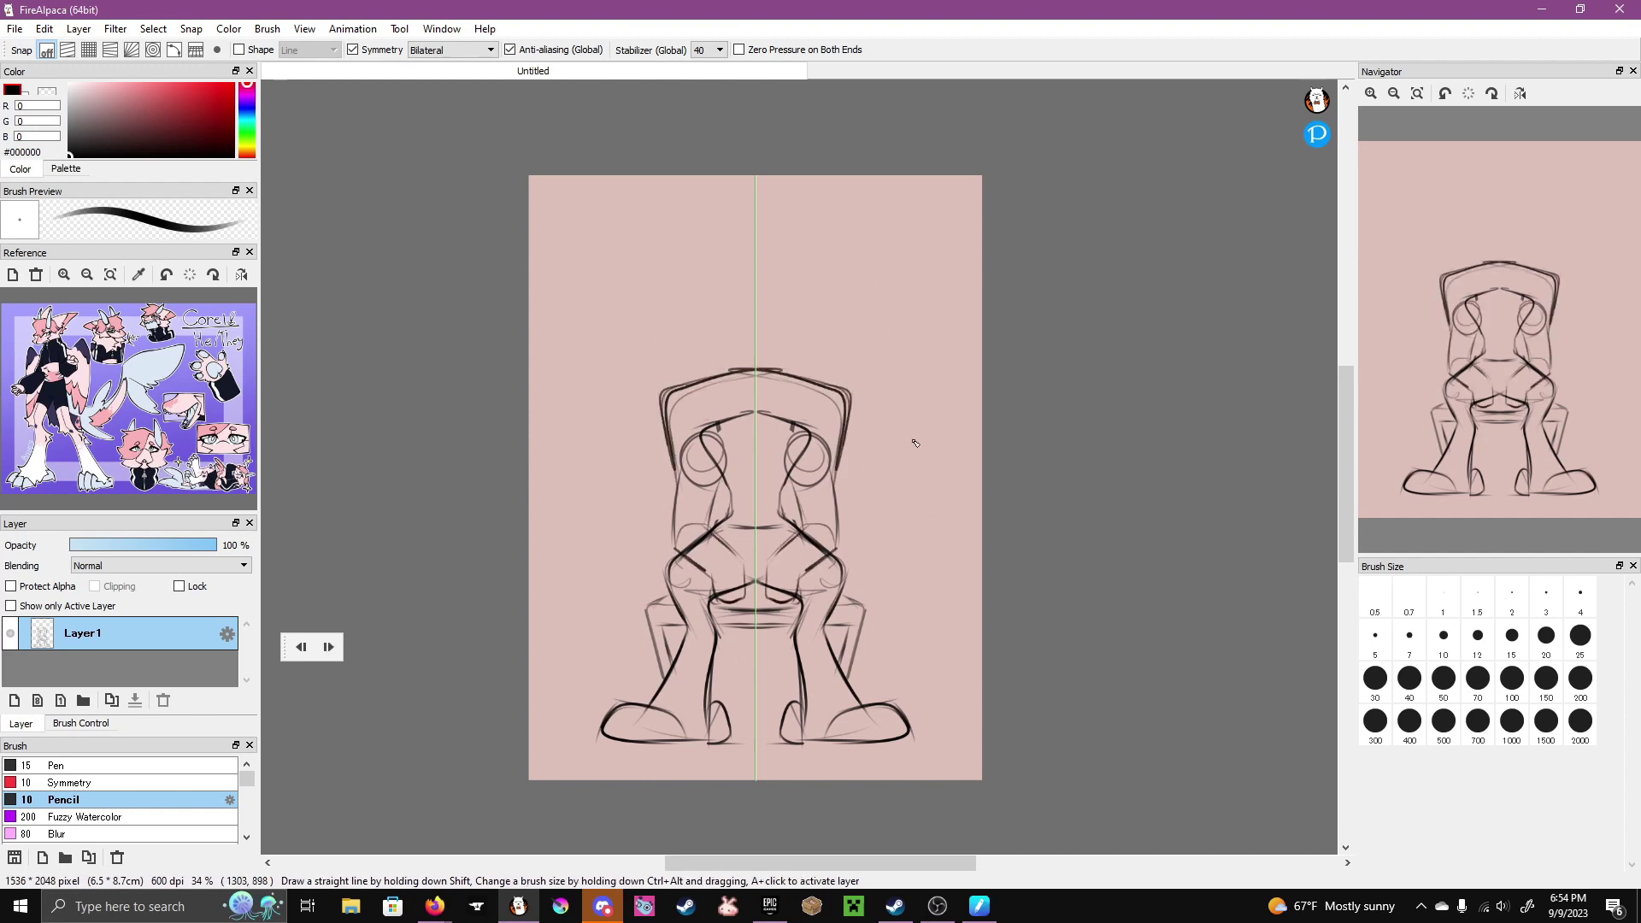
# - Set the global stabilizer to 20 with Zero Pressure on Both Ends enabled, and undo the test strokes above the figure
pyautogui.moveTo(811, 246); pyautogui.dragTo(866, 258)
pyautogui.press('XF86AudioLowerVolume')
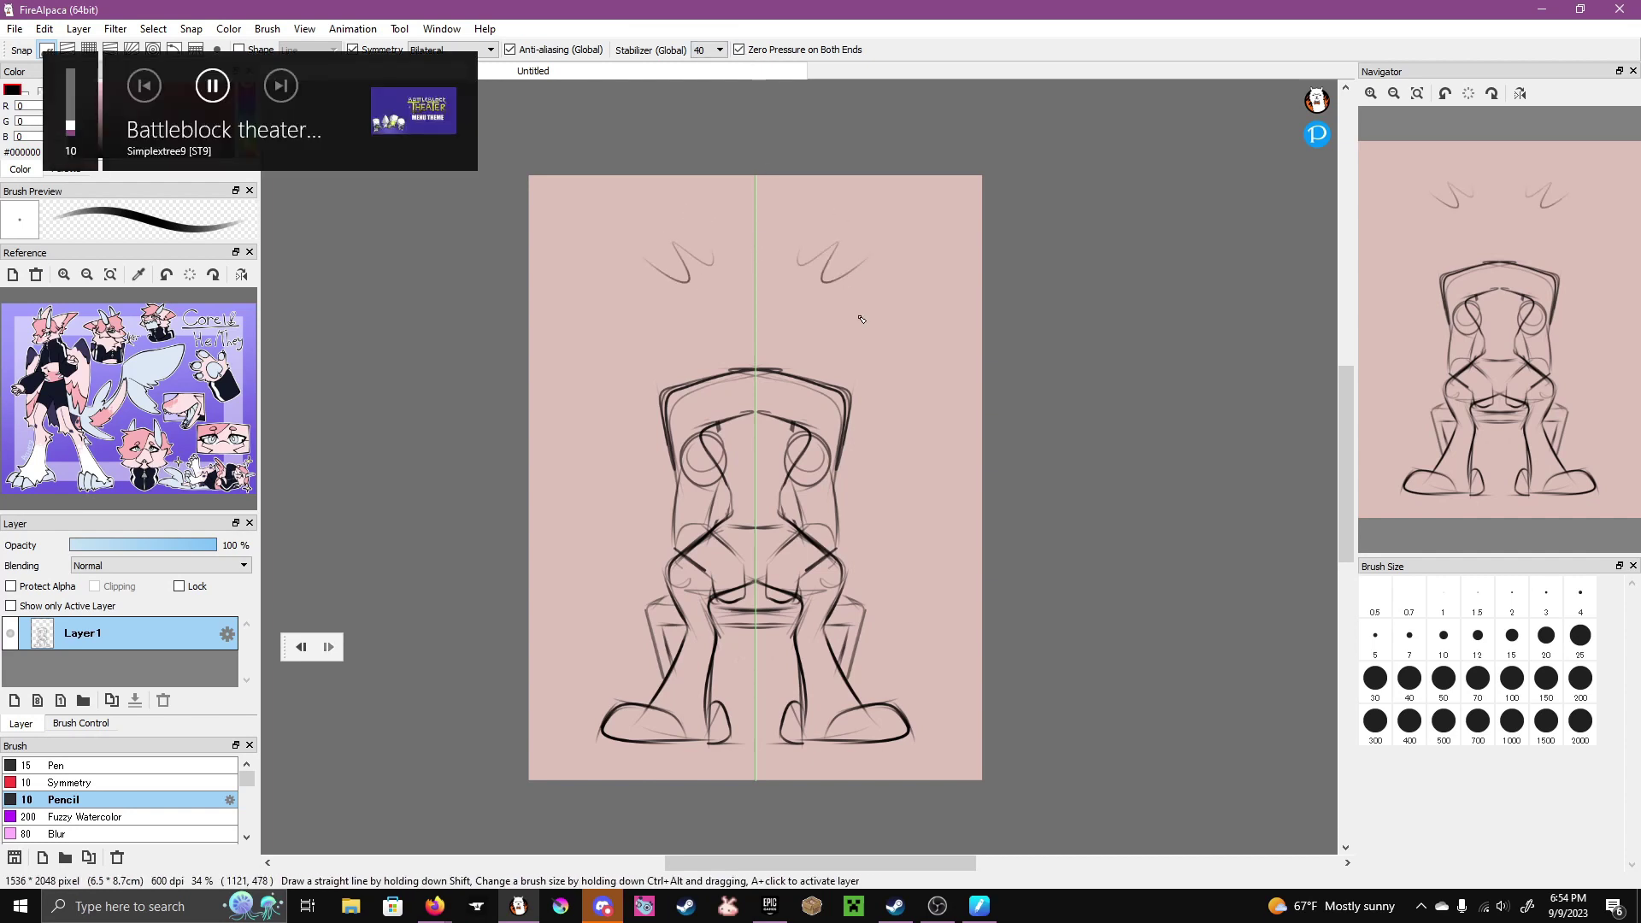
pyautogui.click(720, 50)
pyautogui.click(710, 510)
pyautogui.hotkey('ctrl', 'z')
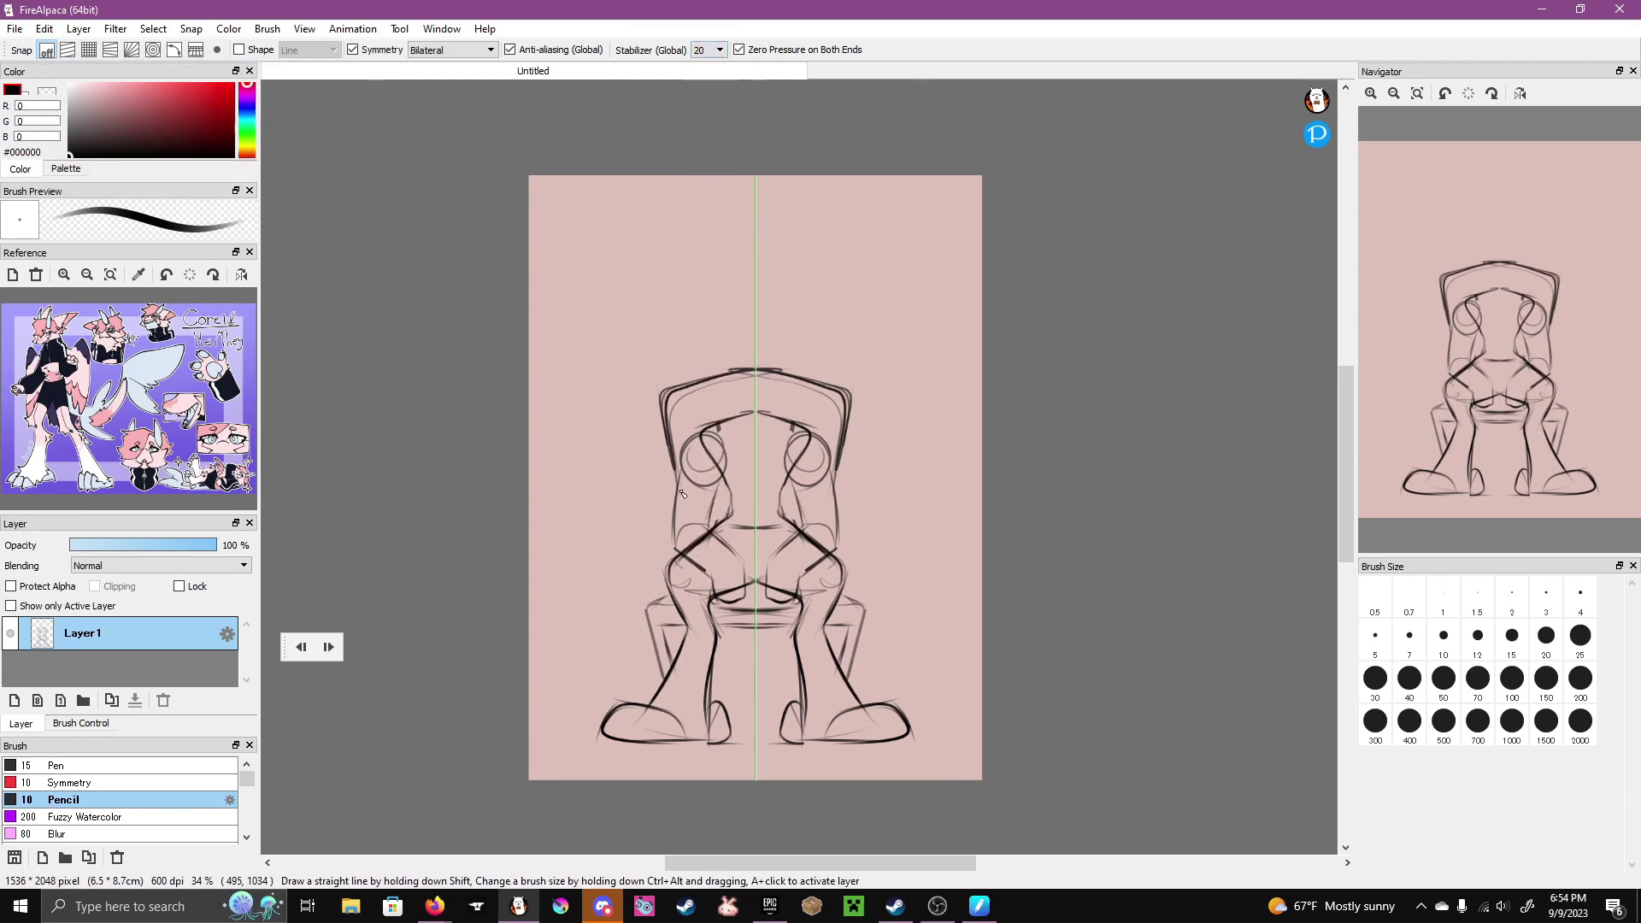
# - Rework the chair sides and replace the old feet with angled clawed paws, adding fur tufts on the legs
pyautogui.moveTo(866, 598); pyautogui.dragTo(856, 683)
pyautogui.press('e')
pyautogui.moveTo(685, 740)
pyautogui.mouseDown()
pyautogui.moveTo(733, 715)
pyautogui.moveTo(689, 756)
pyautogui.mouseUp()
pyautogui.press('b')
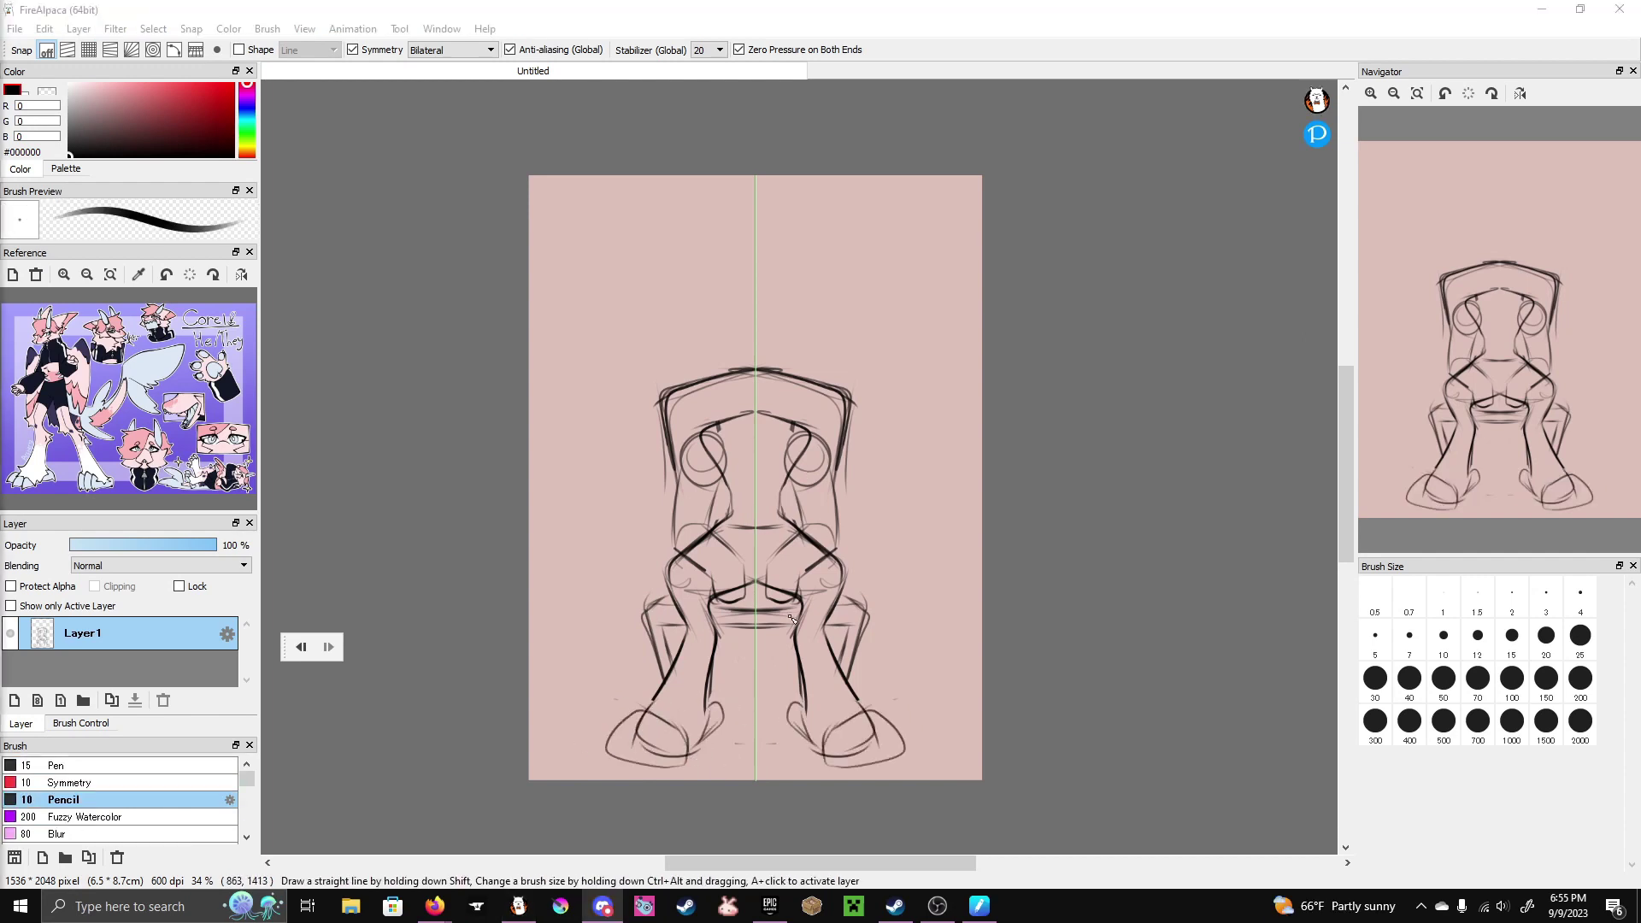
pyautogui.moveTo(672, 727); pyautogui.dragTo(620, 761)
pyautogui.moveTo(623, 705)
pyautogui.mouseDown()
pyautogui.moveTo(630, 743)
pyautogui.moveTo(656, 720)
pyautogui.mouseUp()
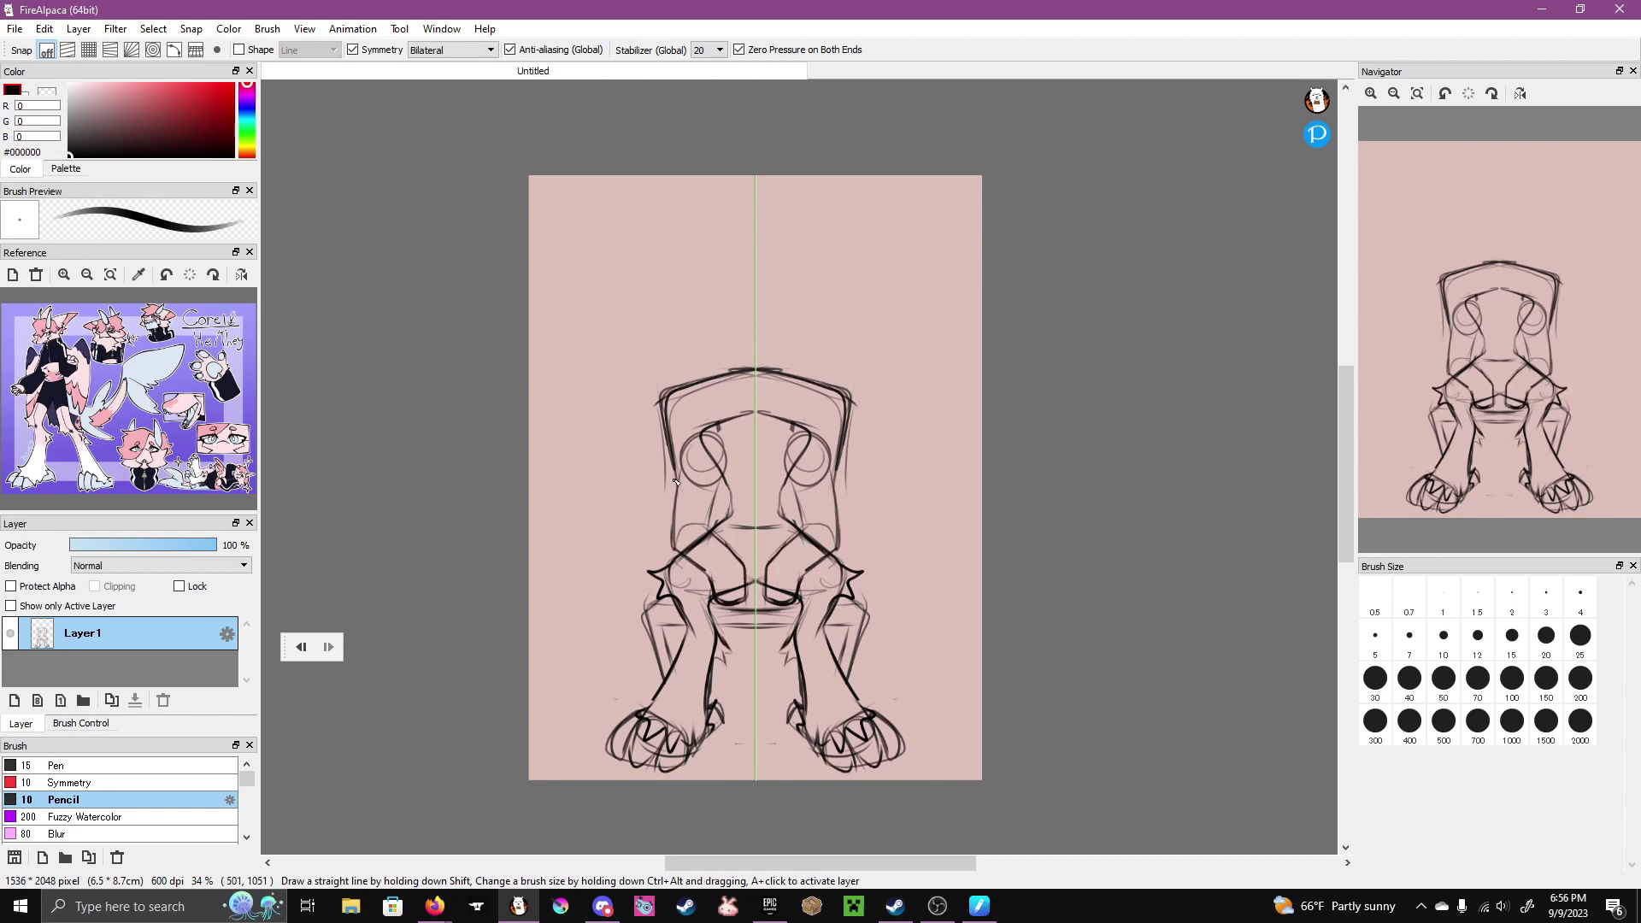
# - Sketch a lowered head with a muzzle, two tall curved horns and large pointed ears
pyautogui.moveTo(748, 400)
pyautogui.mouseDown()
pyautogui.moveTo(699, 335)
pyautogui.moveTo(752, 280)
pyautogui.moveTo(756, 407)
pyautogui.moveTo(732, 403)
pyautogui.moveTo(713, 258)
pyautogui.moveTo(731, 365)
pyautogui.mouseUp()
pyautogui.hotkey('ctrl', 'z')
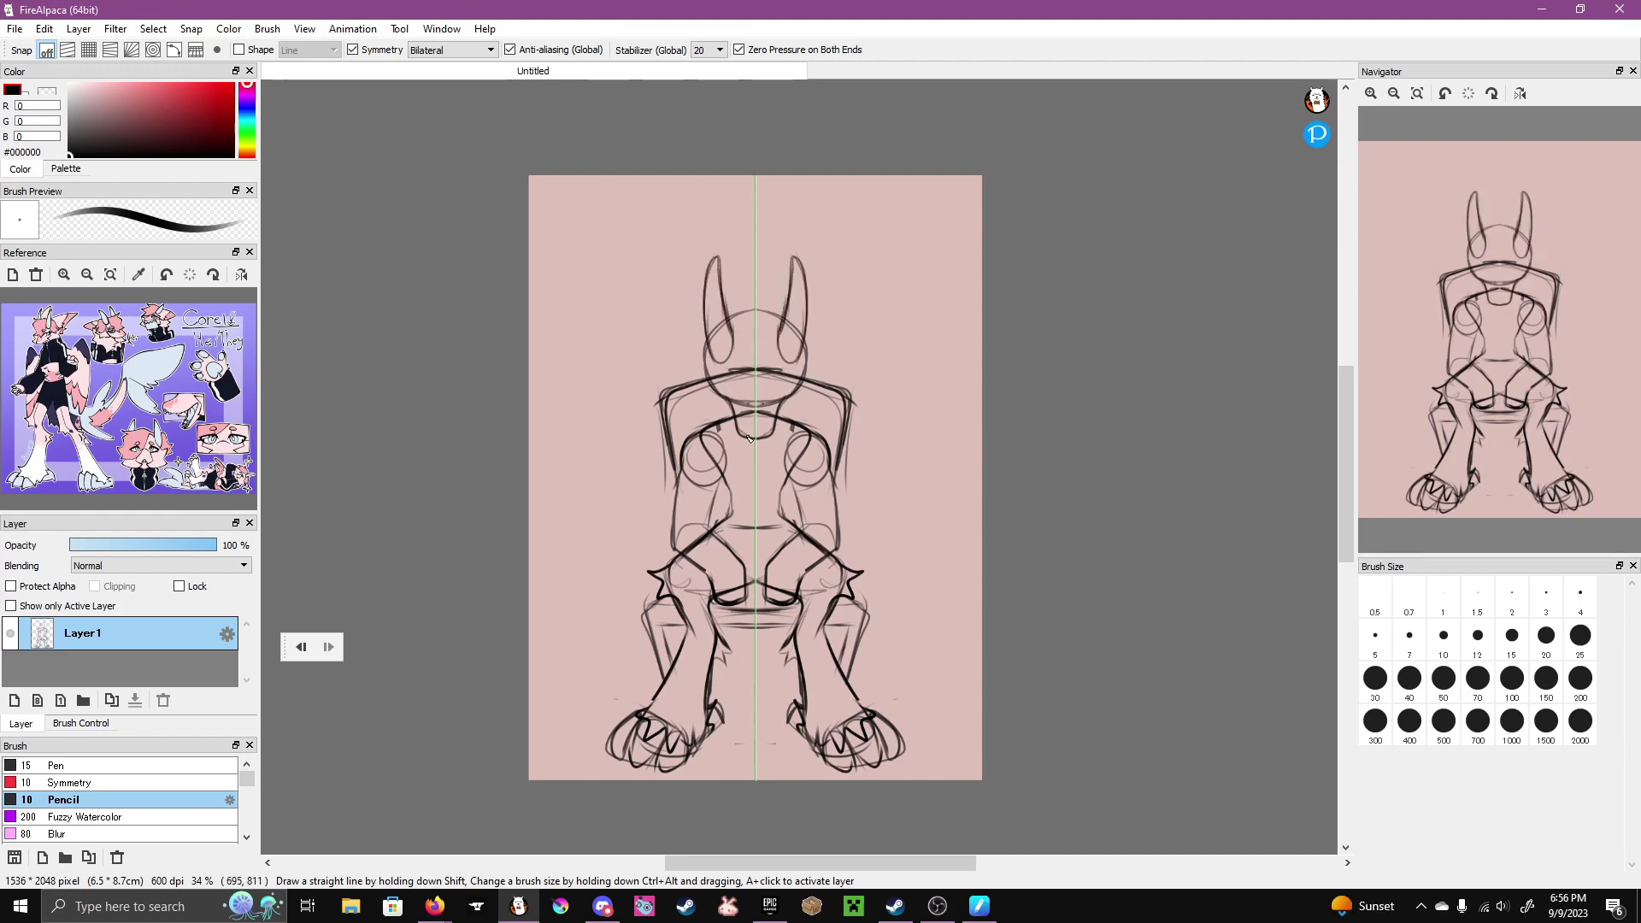
pyautogui.scroll(5, 749, 438)
pyautogui.moveTo(620, 357)
pyautogui.mouseDown()
pyautogui.moveTo(454, 402)
pyautogui.moveTo(650, 573)
pyautogui.mouseUp()
pyautogui.moveTo(621, 359); pyautogui.dragTo(446, 402)
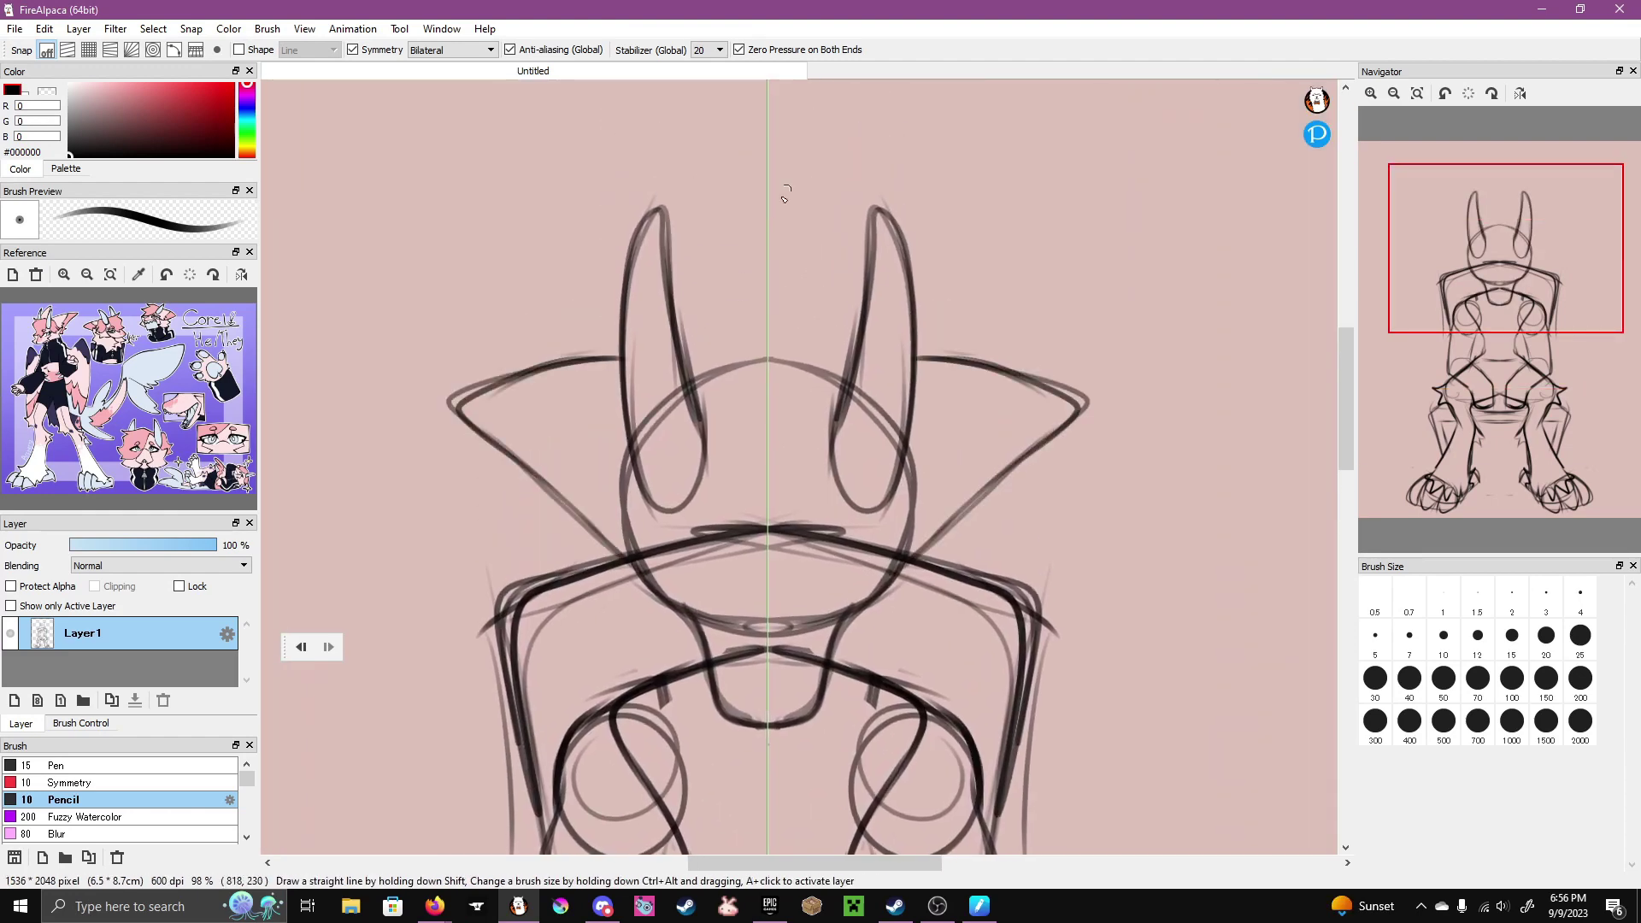
# - Add mirrored fur tufts at the cheeks and refine the lines around the head
pyautogui.moveTo(833, 354)
pyautogui.mouseDown()
pyautogui.moveTo(821, 425)
pyautogui.moveTo(821, 282)
pyautogui.mouseUp()
pyautogui.moveTo(872, 351); pyautogui.dragTo(949, 453)
pyautogui.moveTo(1000, 325); pyautogui.dragTo(863, 461)
pyautogui.moveTo(902, 100)
pyautogui.mouseDown()
pyautogui.moveTo(850, 271)
pyautogui.moveTo(842, 103)
pyautogui.mouseUp()
pyautogui.scroll(-3, 829, 236)
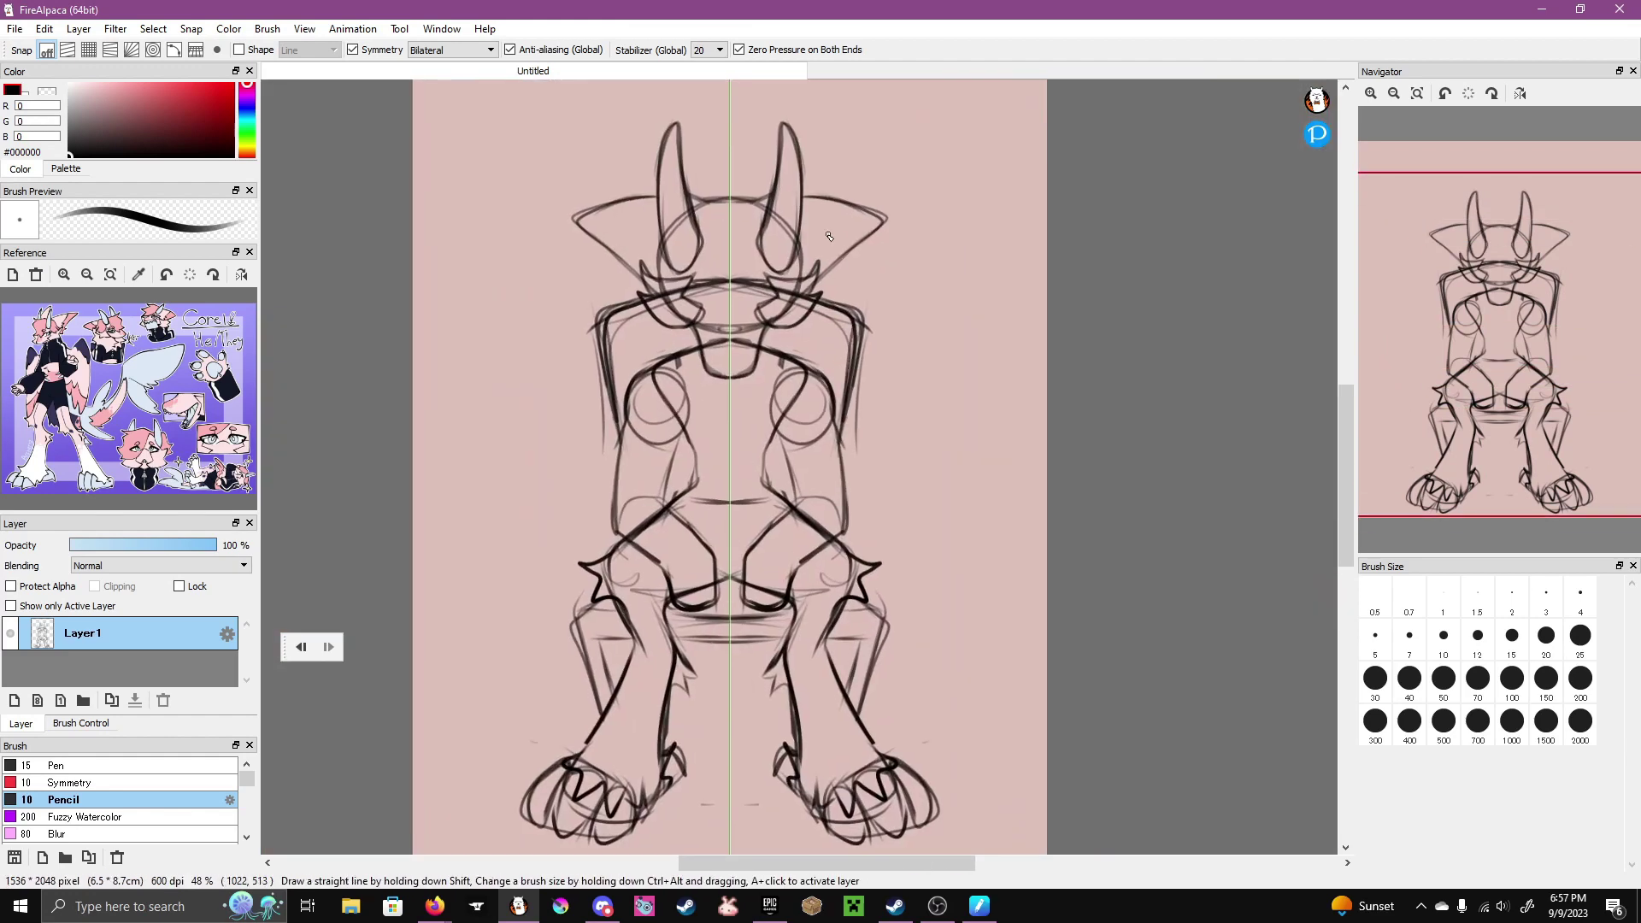
# - Add the inner ear lines, then turn symmetry off and draw spiky, uneven hair and fringe over the head
pyautogui.moveTo(836, 202); pyautogui.dragTo(811, 255)
pyautogui.click(352, 48)
pyautogui.moveTo(769, 203)
pyautogui.mouseDown()
pyautogui.moveTo(726, 159)
pyautogui.moveTo(594, 235)
pyautogui.mouseUp()
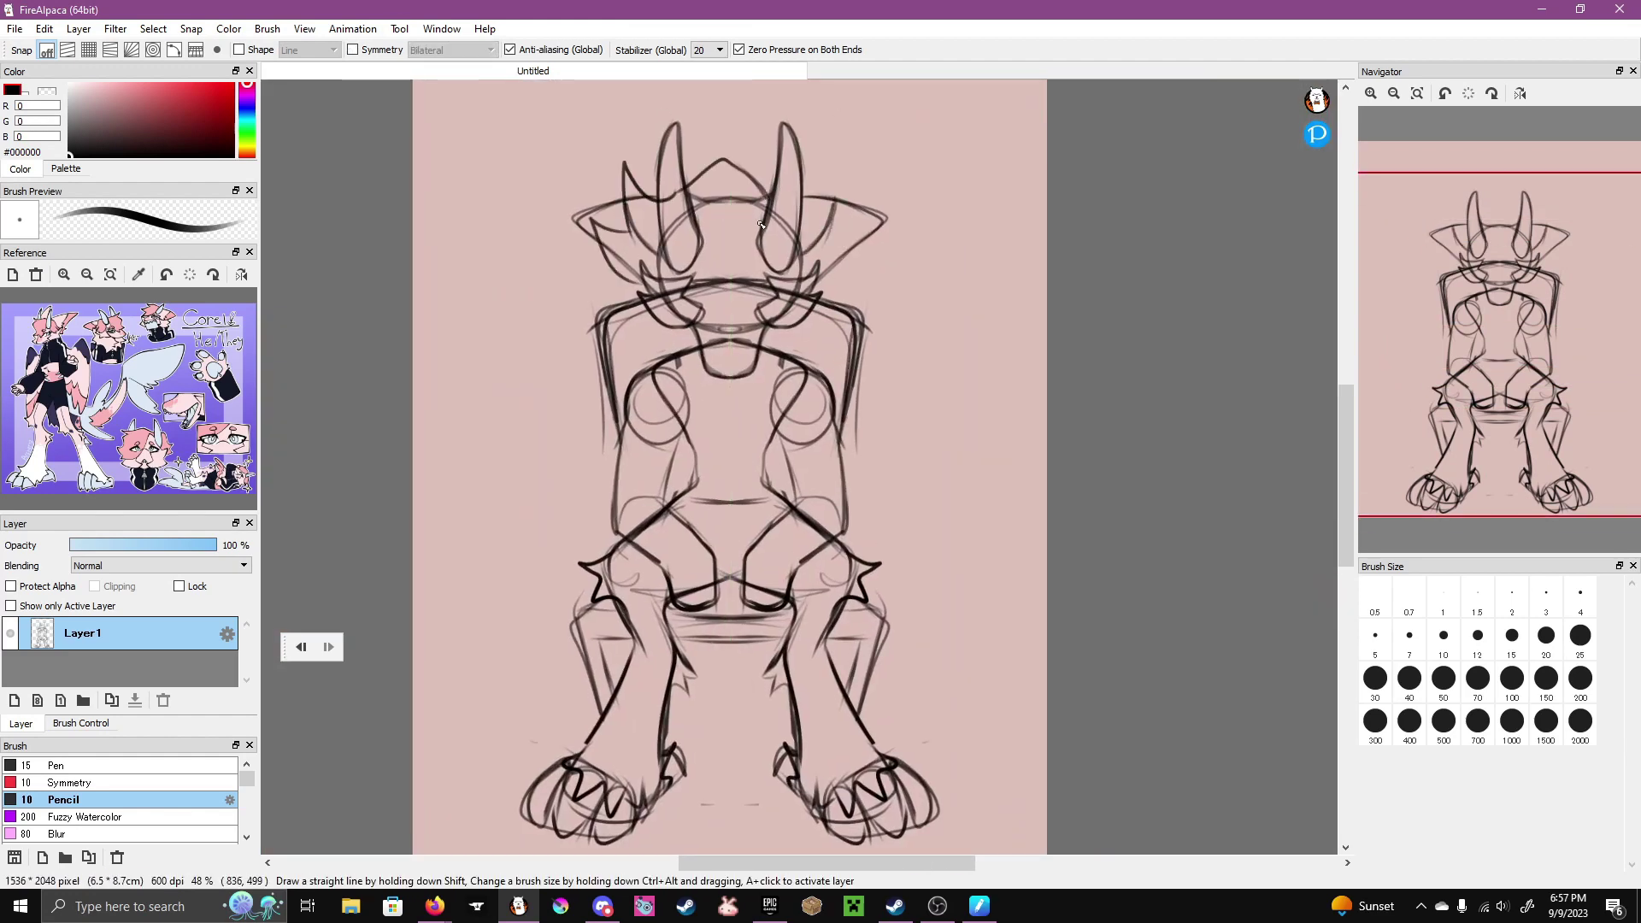
pyautogui.moveTo(756, 248); pyautogui.dragTo(697, 275)
pyautogui.moveTo(804, 268); pyautogui.dragTo(786, 282)
# - Erase the construction lines showing through the hair, then turn symmetry back on and clean up the face, shoulders, arms and legs
pyautogui.press('e')
pyautogui.moveTo(757, 195)
pyautogui.mouseDown()
pyautogui.moveTo(655, 217)
pyautogui.moveTo(651, 234)
pyautogui.moveTo(684, 257)
pyautogui.mouseUp()
pyautogui.click(352, 49)
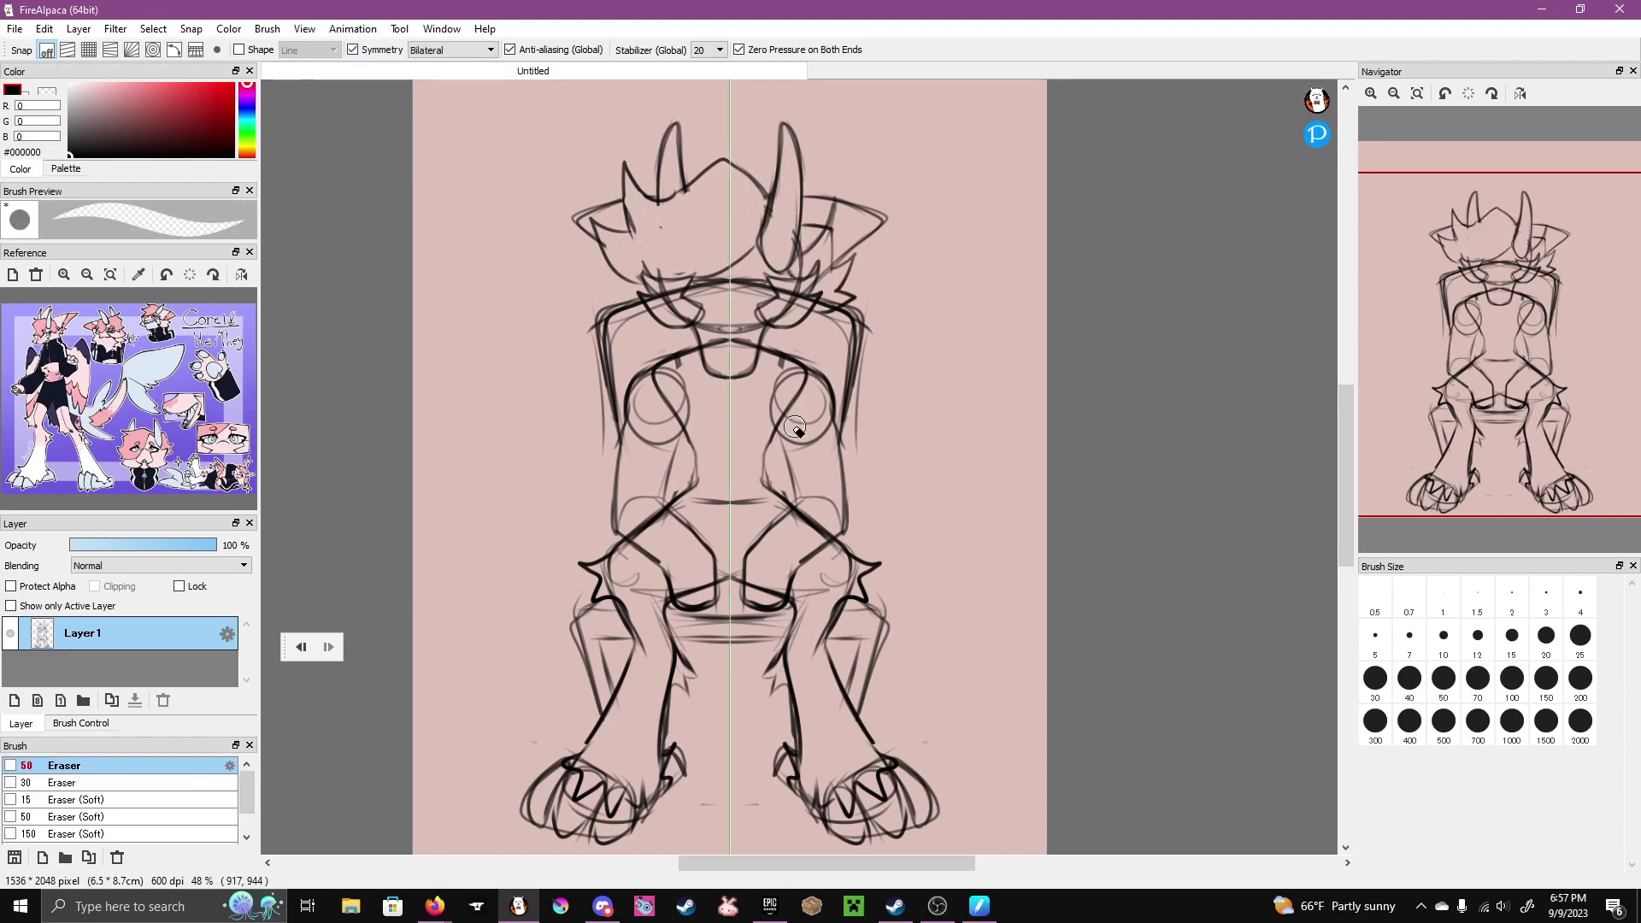
pyautogui.moveTo(795, 430)
pyautogui.mouseDown()
pyautogui.moveTo(730, 319)
pyautogui.moveTo(784, 310)
pyautogui.moveTo(669, 306)
pyautogui.moveTo(662, 291)
pyautogui.moveTo(682, 316)
pyautogui.moveTo(739, 282)
pyautogui.moveTo(691, 300)
pyautogui.mouseUp()
pyautogui.moveTo(813, 227); pyautogui.dragTo(801, 270)
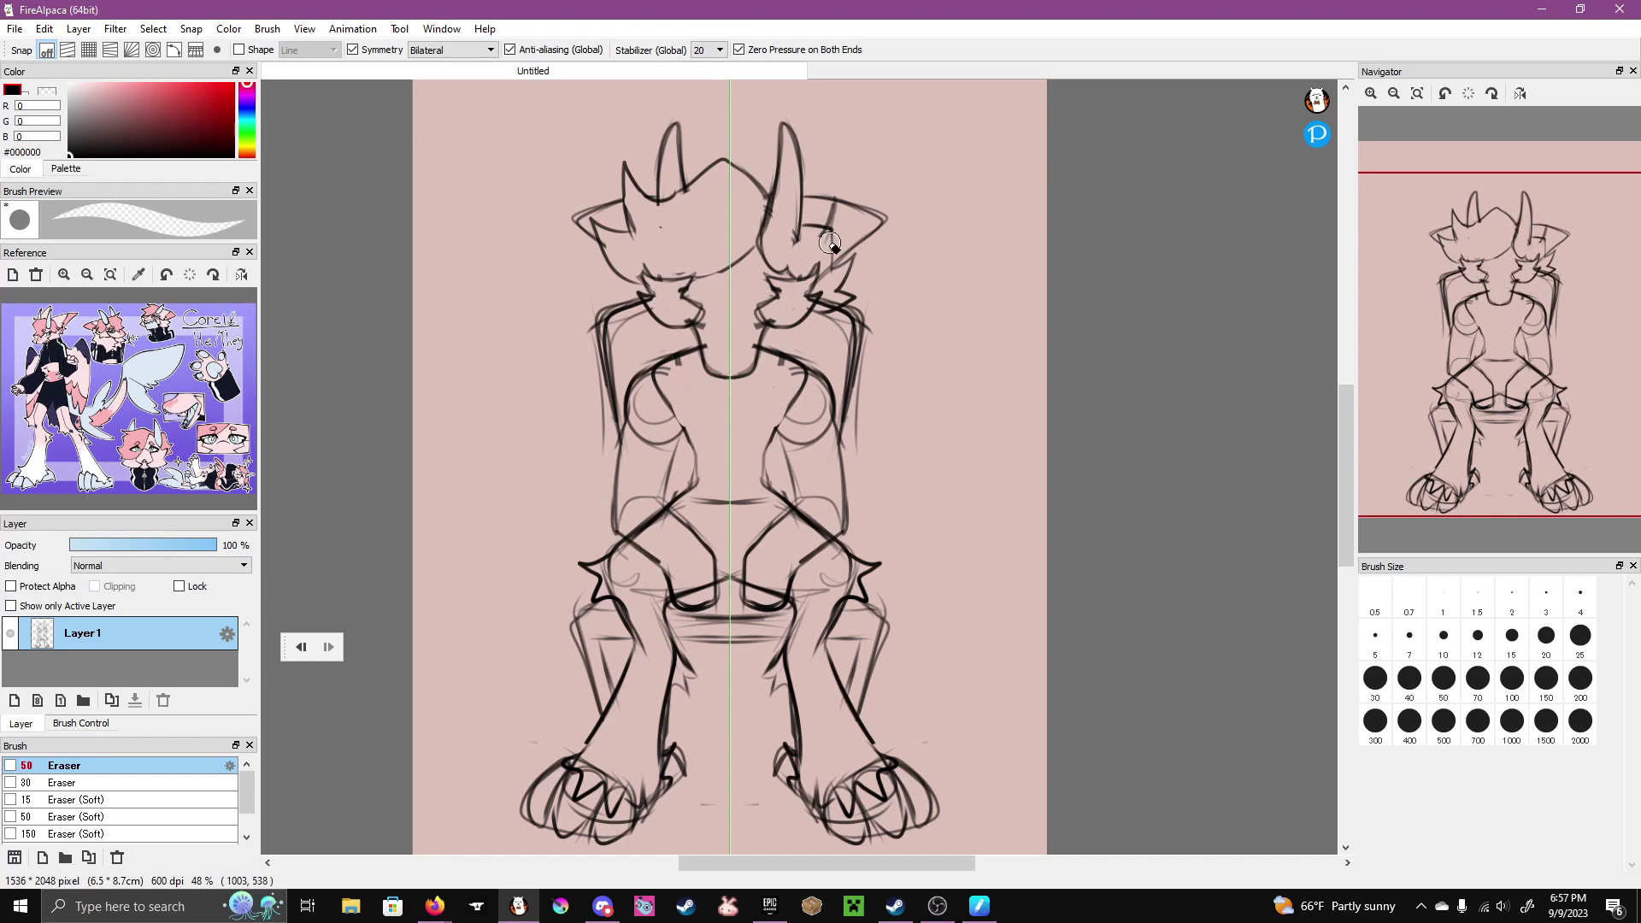
pyautogui.moveTo(791, 427)
pyautogui.mouseDown()
pyautogui.moveTo(825, 489)
pyautogui.moveTo(777, 573)
pyautogui.moveTo(695, 556)
pyautogui.moveTo(612, 586)
pyautogui.moveTo(660, 643)
pyautogui.moveTo(846, 593)
pyautogui.moveTo(882, 764)
pyautogui.moveTo(825, 700)
pyautogui.moveTo(841, 765)
pyautogui.moveTo(813, 790)
pyautogui.moveTo(853, 643)
pyautogui.moveTo(845, 830)
pyautogui.moveTo(940, 821)
pyautogui.moveTo(816, 773)
pyautogui.mouseUp()
# - Redraw the lower leg outlines and add the inner chair leg lines and the shorts hems across the thighs
pyautogui.press('b')
pyautogui.moveTo(693, 679); pyautogui.dragTo(671, 714)
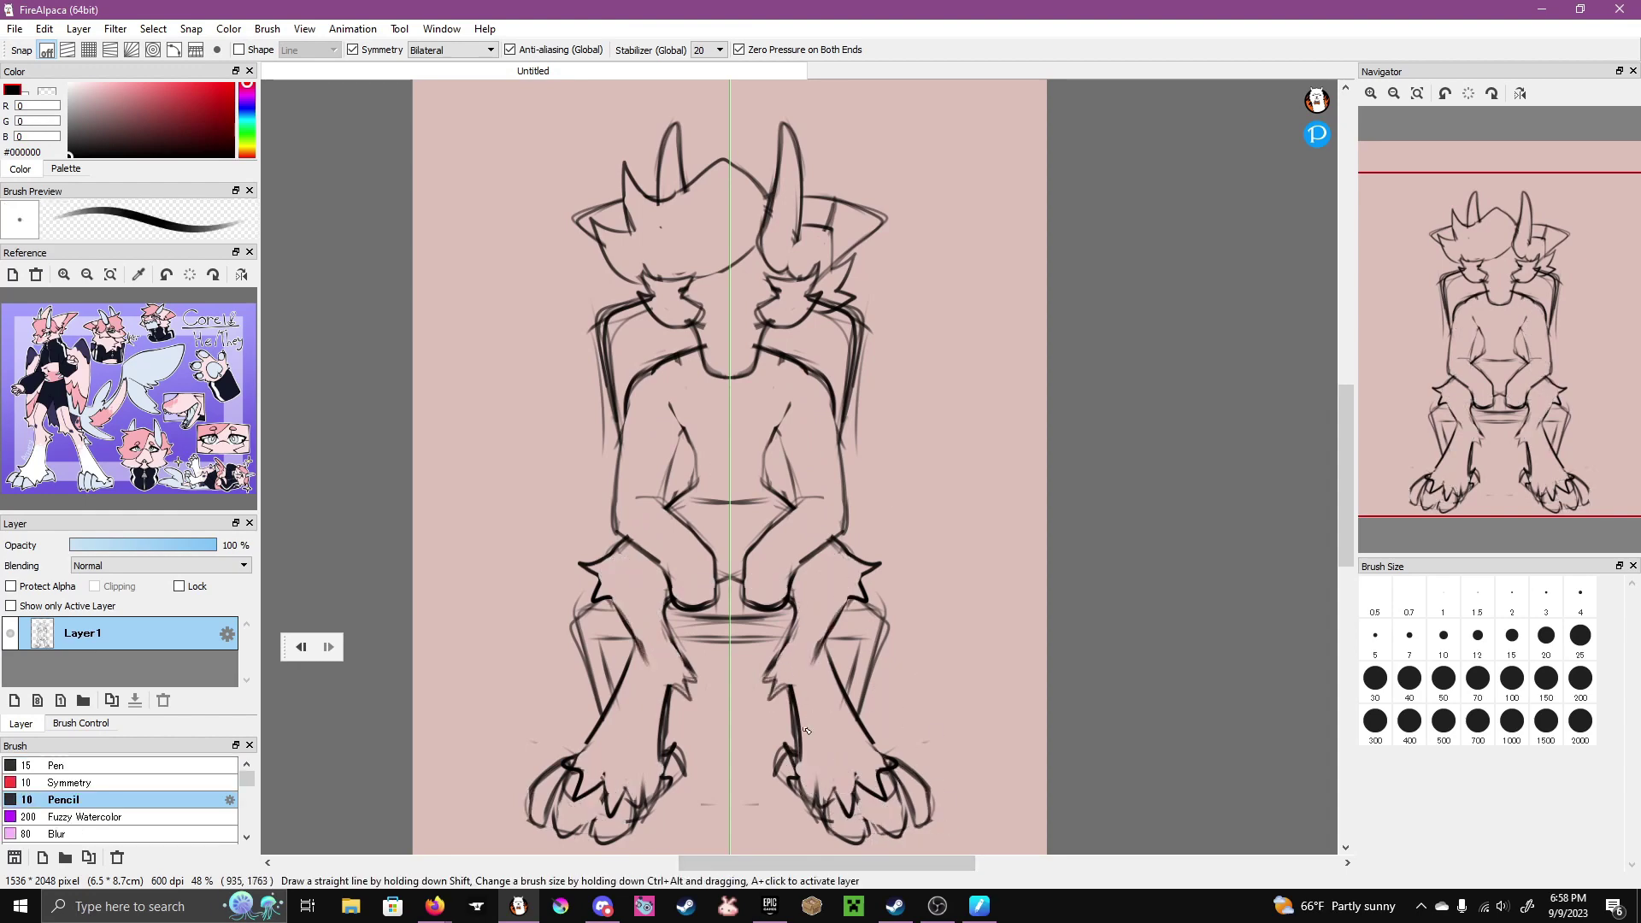
pyautogui.moveTo(593, 607); pyautogui.dragTo(577, 712)
pyautogui.moveTo(626, 643); pyautogui.dragTo(598, 684)
pyautogui.moveTo(663, 554); pyautogui.dragTo(600, 600)
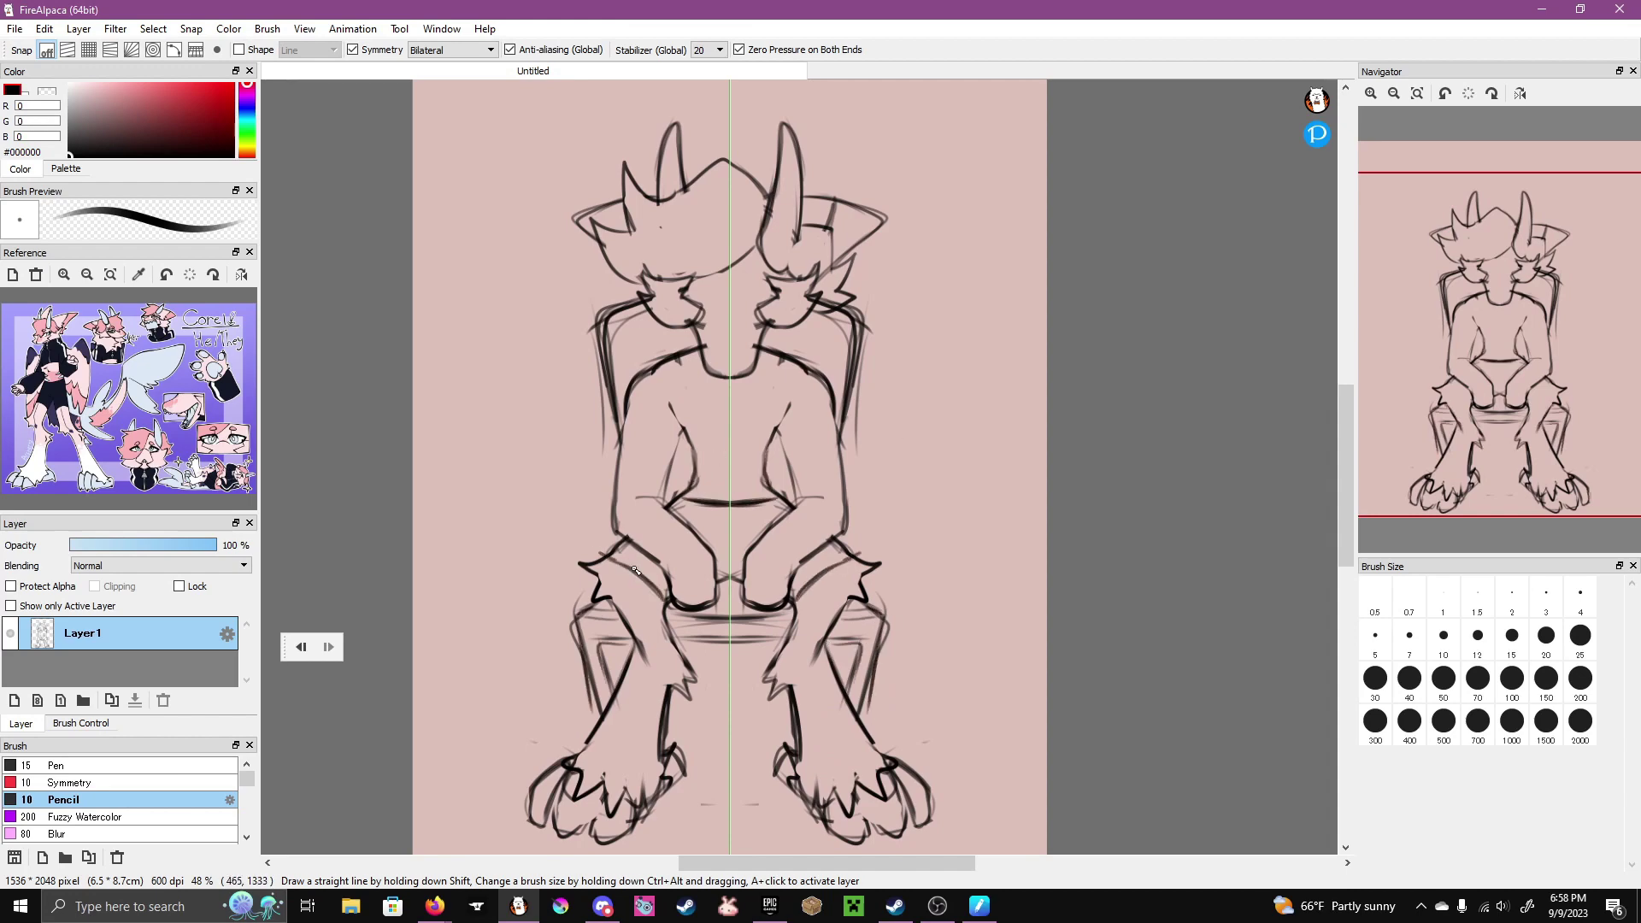
# - Draw mirrored cuffs above the paws and join them with a curved line between the ankles
pyautogui.moveTo(590, 757); pyautogui.dragTo(677, 742)
pyautogui.moveTo(672, 684); pyautogui.dragTo(667, 761)
pyautogui.moveTo(619, 675)
pyautogui.mouseDown()
pyautogui.moveTo(583, 744)
pyautogui.moveTo(740, 754)
pyautogui.mouseUp()
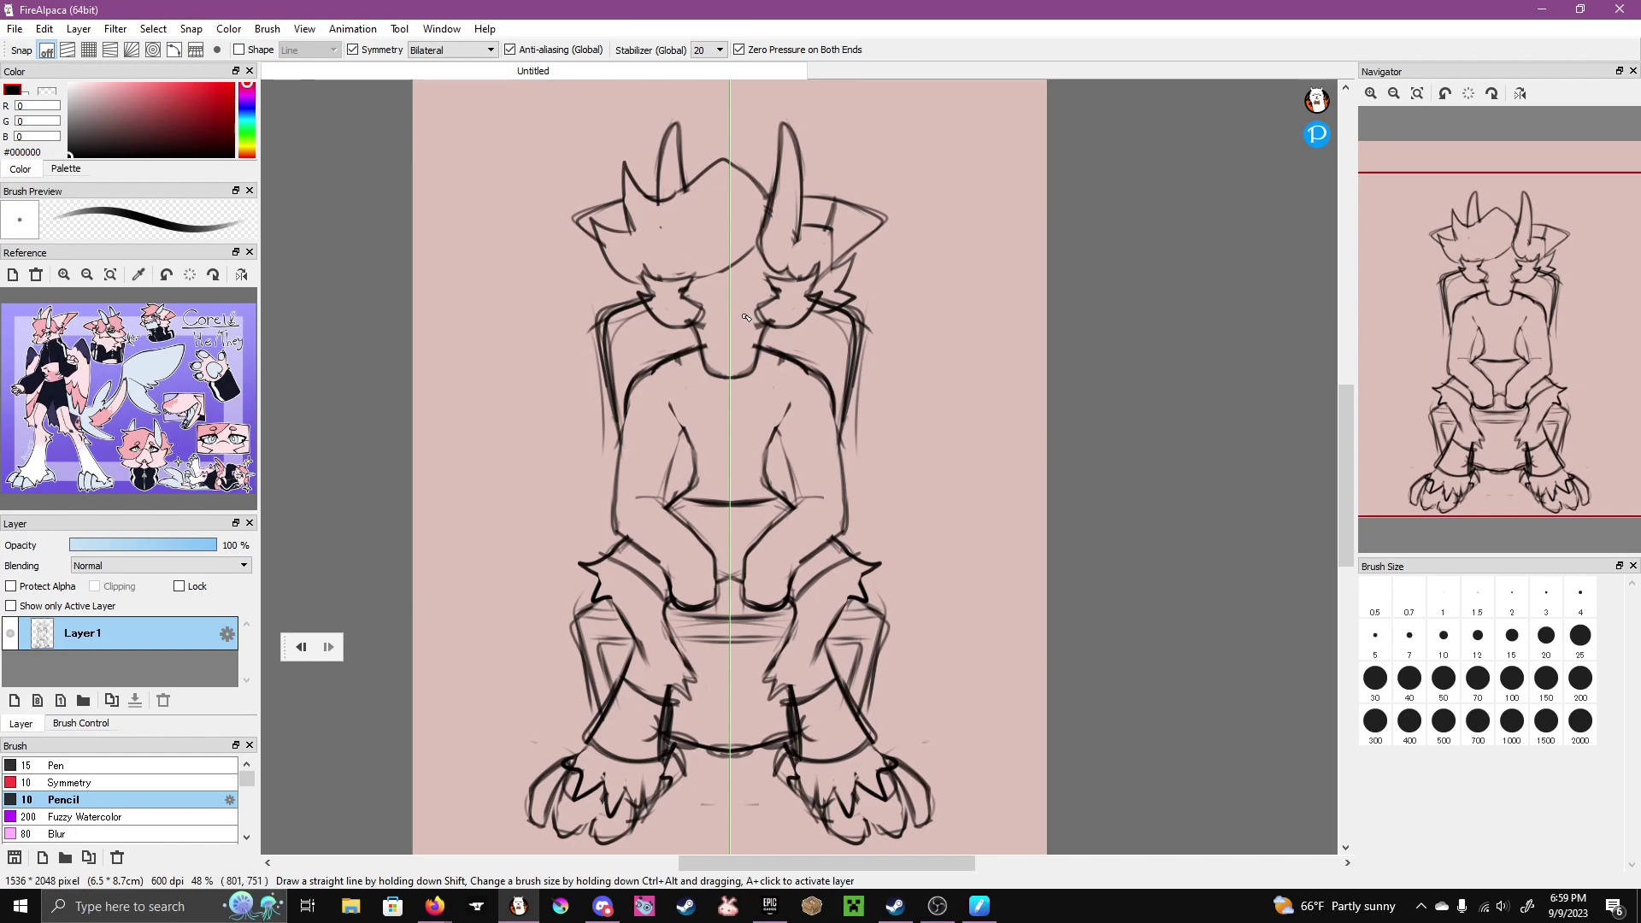
# - Draw mirrored slanted eyes with thick dark lids beneath the fringe, and reset the canvas rotation
pyautogui.click(770, 305)
pyautogui.scroll(10, 770, 305)
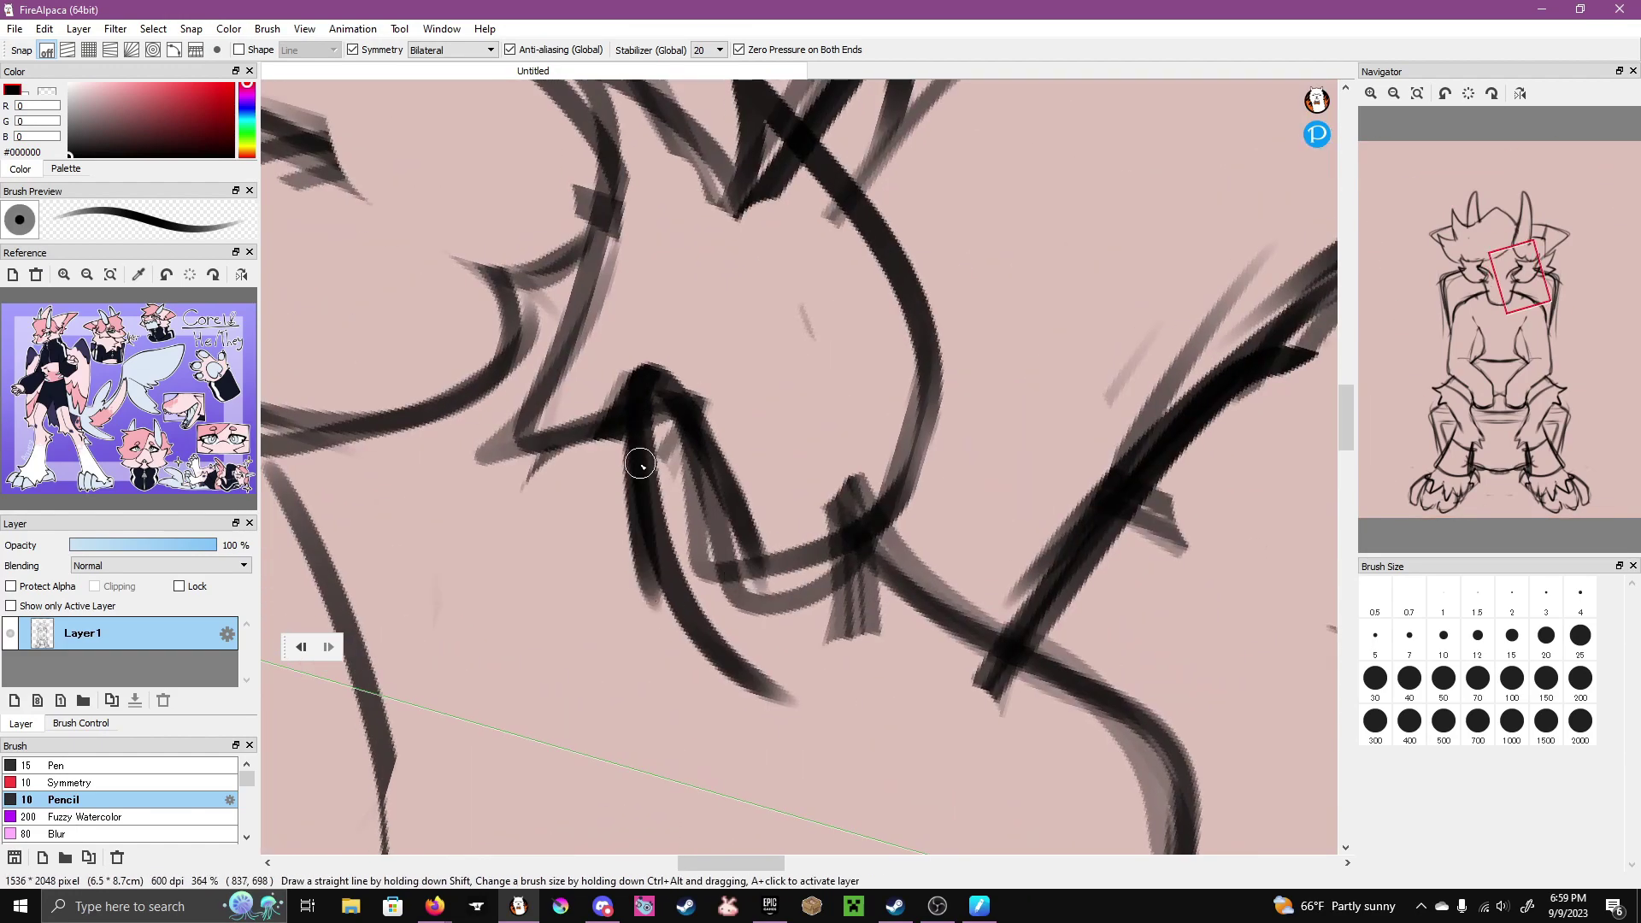
pyautogui.moveTo(575, 458); pyautogui.dragTo(684, 401)
pyautogui.click(1469, 93)
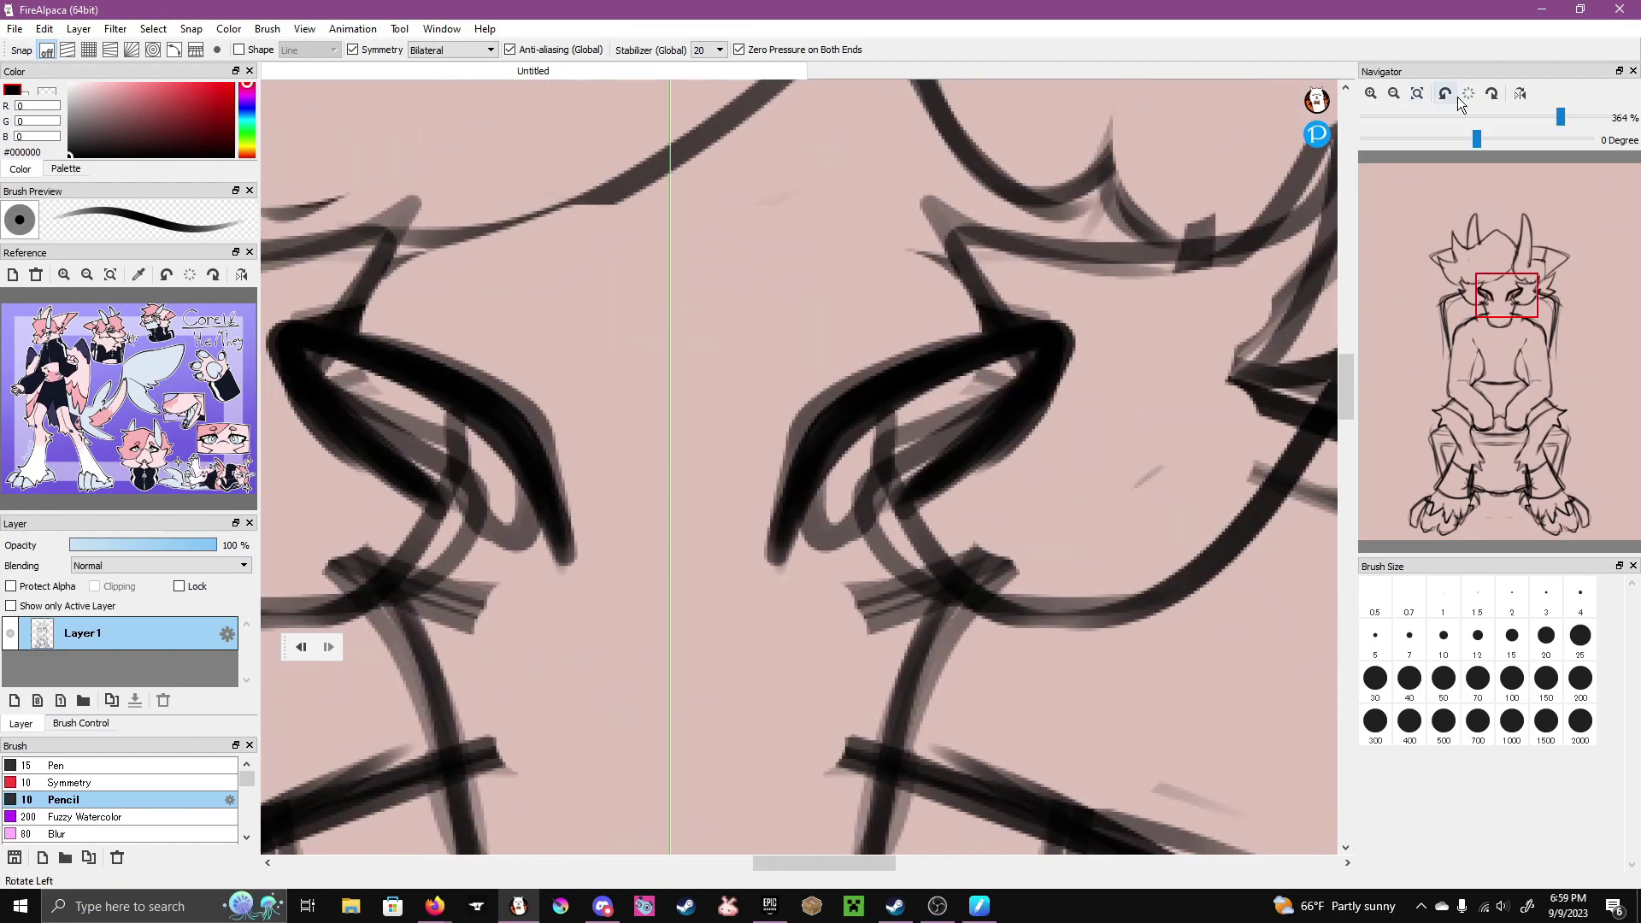
pyautogui.click(1418, 93)
pyautogui.moveTo(940, 299)
pyautogui.mouseDown()
pyautogui.moveTo(983, 411)
pyautogui.moveTo(940, 299)
pyautogui.mouseUp()
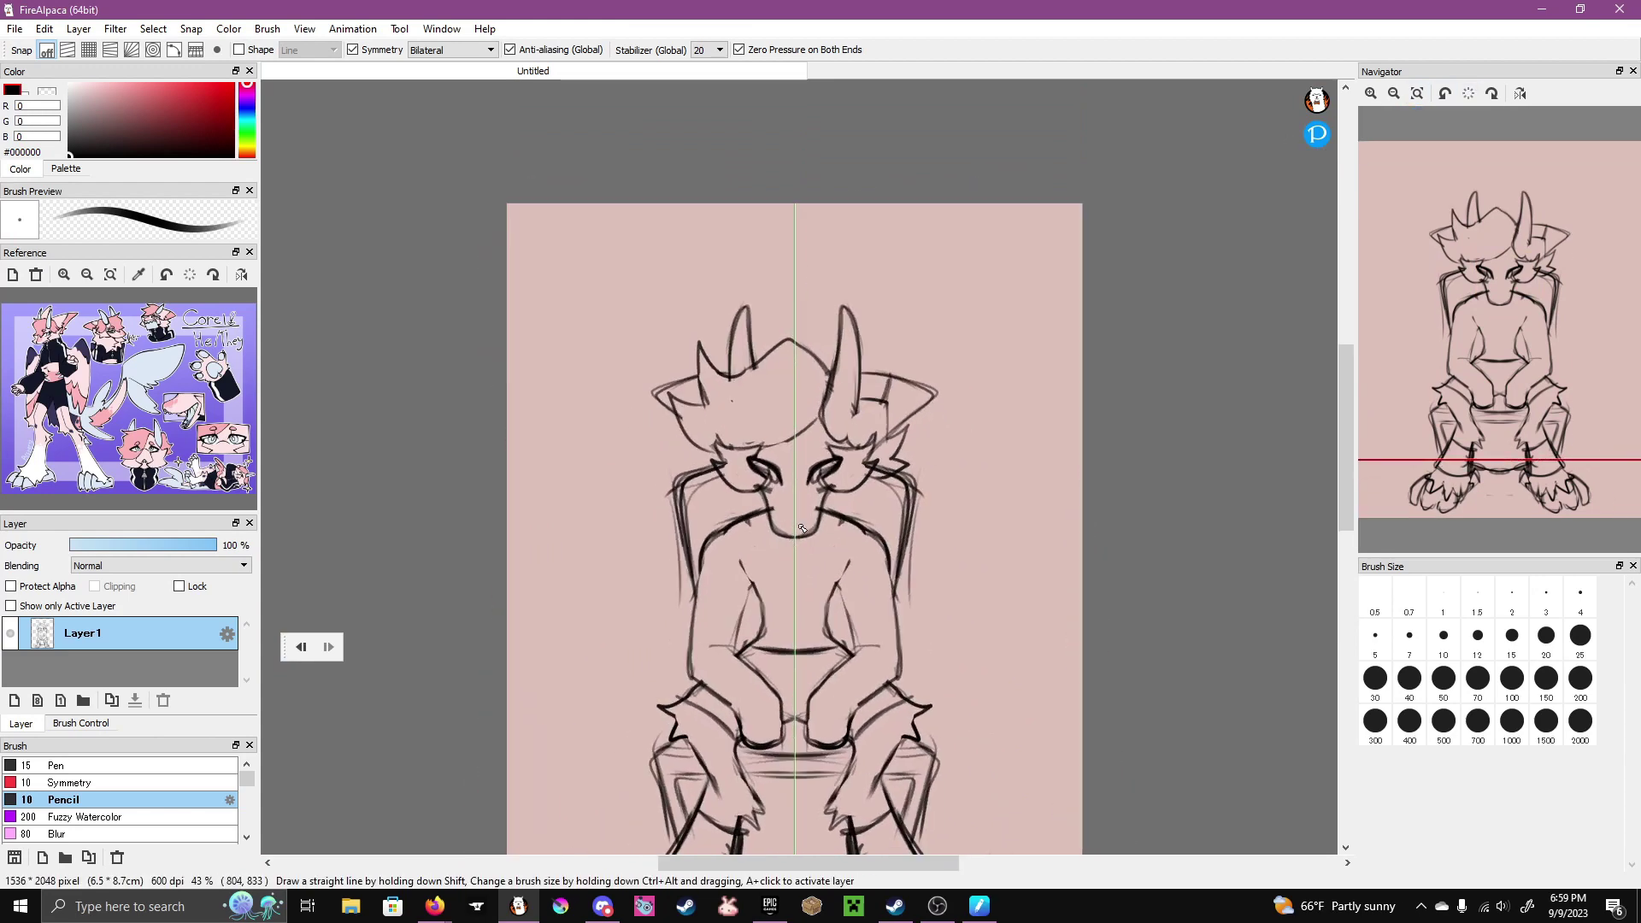
# - Draw a narrower, shorter muzzle inside the old one and erase the old muzzle outline
pyautogui.moveTo(807, 409); pyautogui.dragTo(781, 616)
pyautogui.scroll(7, 781, 616)
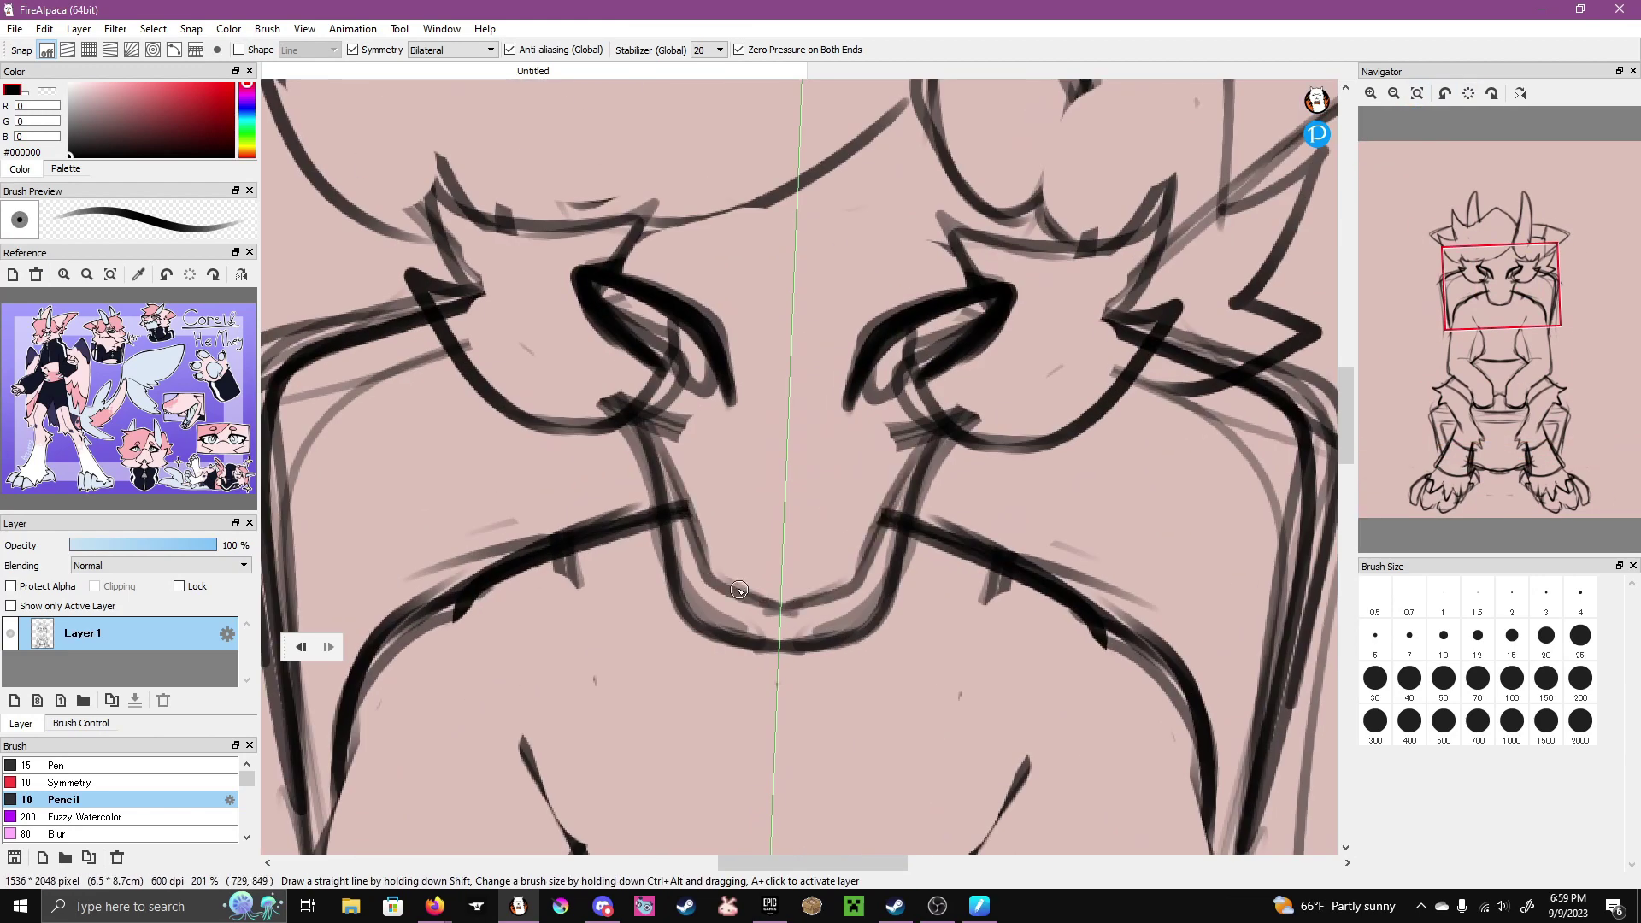
pyautogui.moveTo(731, 412); pyautogui.dragTo(740, 467)
pyautogui.press('e')
pyautogui.moveTo(676, 521)
pyautogui.mouseDown()
pyautogui.moveTo(630, 447)
pyautogui.moveTo(851, 643)
pyautogui.mouseUp()
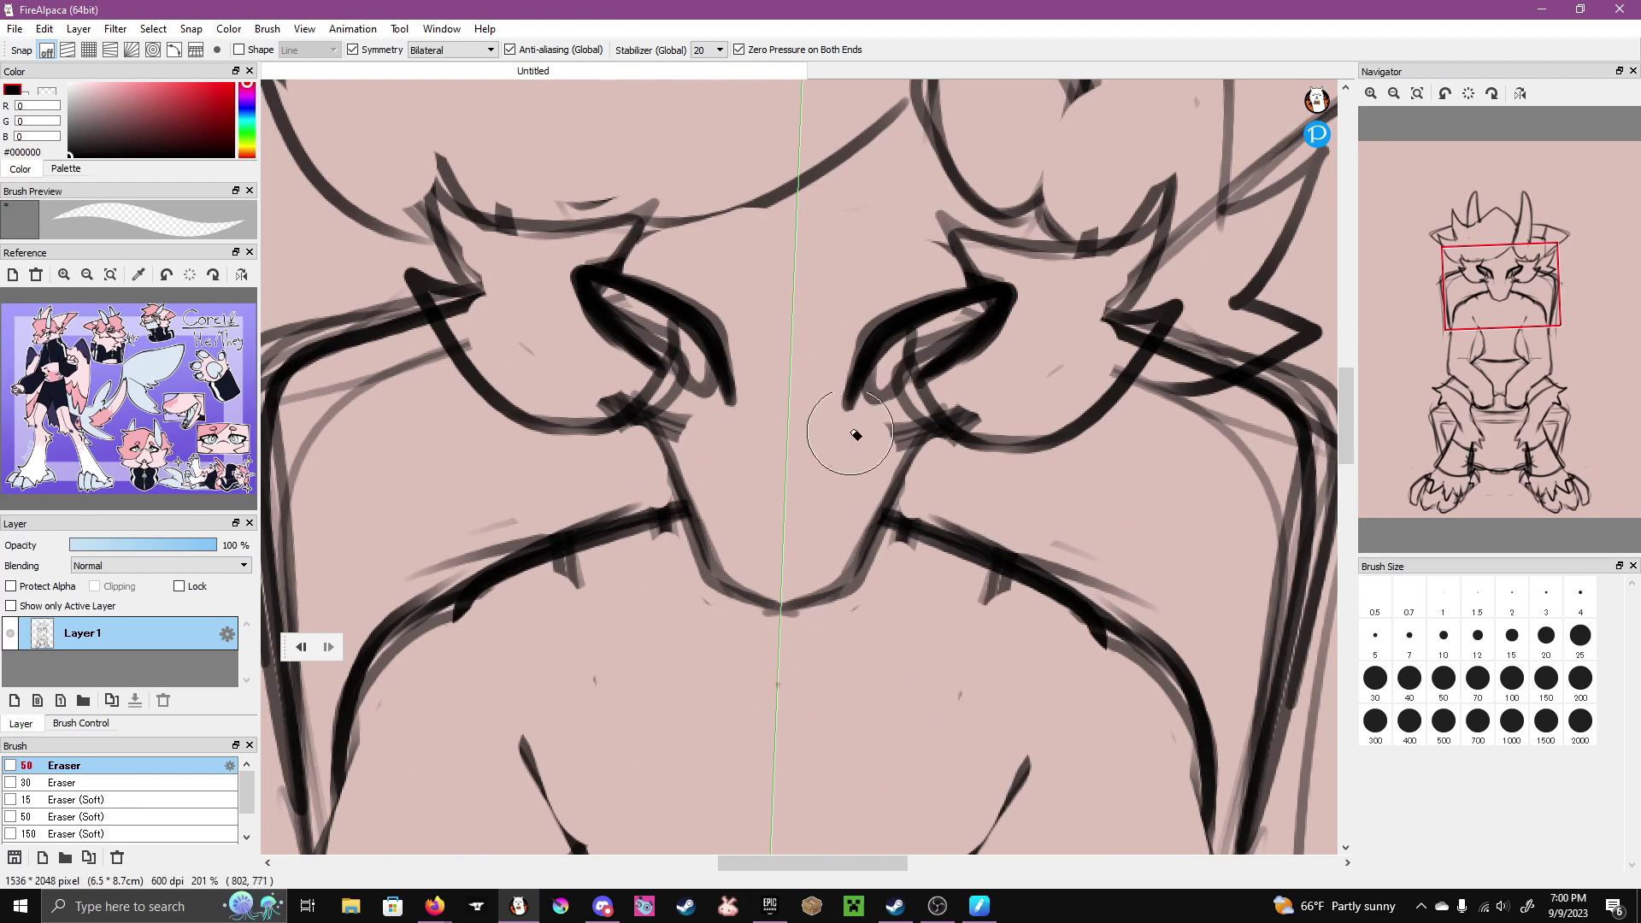
pyautogui.moveTo(853, 432)
pyautogui.mouseDown()
pyautogui.moveTo(849, 480)
pyautogui.moveTo(872, 504)
pyautogui.moveTo(902, 377)
pyautogui.mouseUp()
# - Darken the new muzzle outline and add two small nostrils near its tip
pyautogui.press('b')
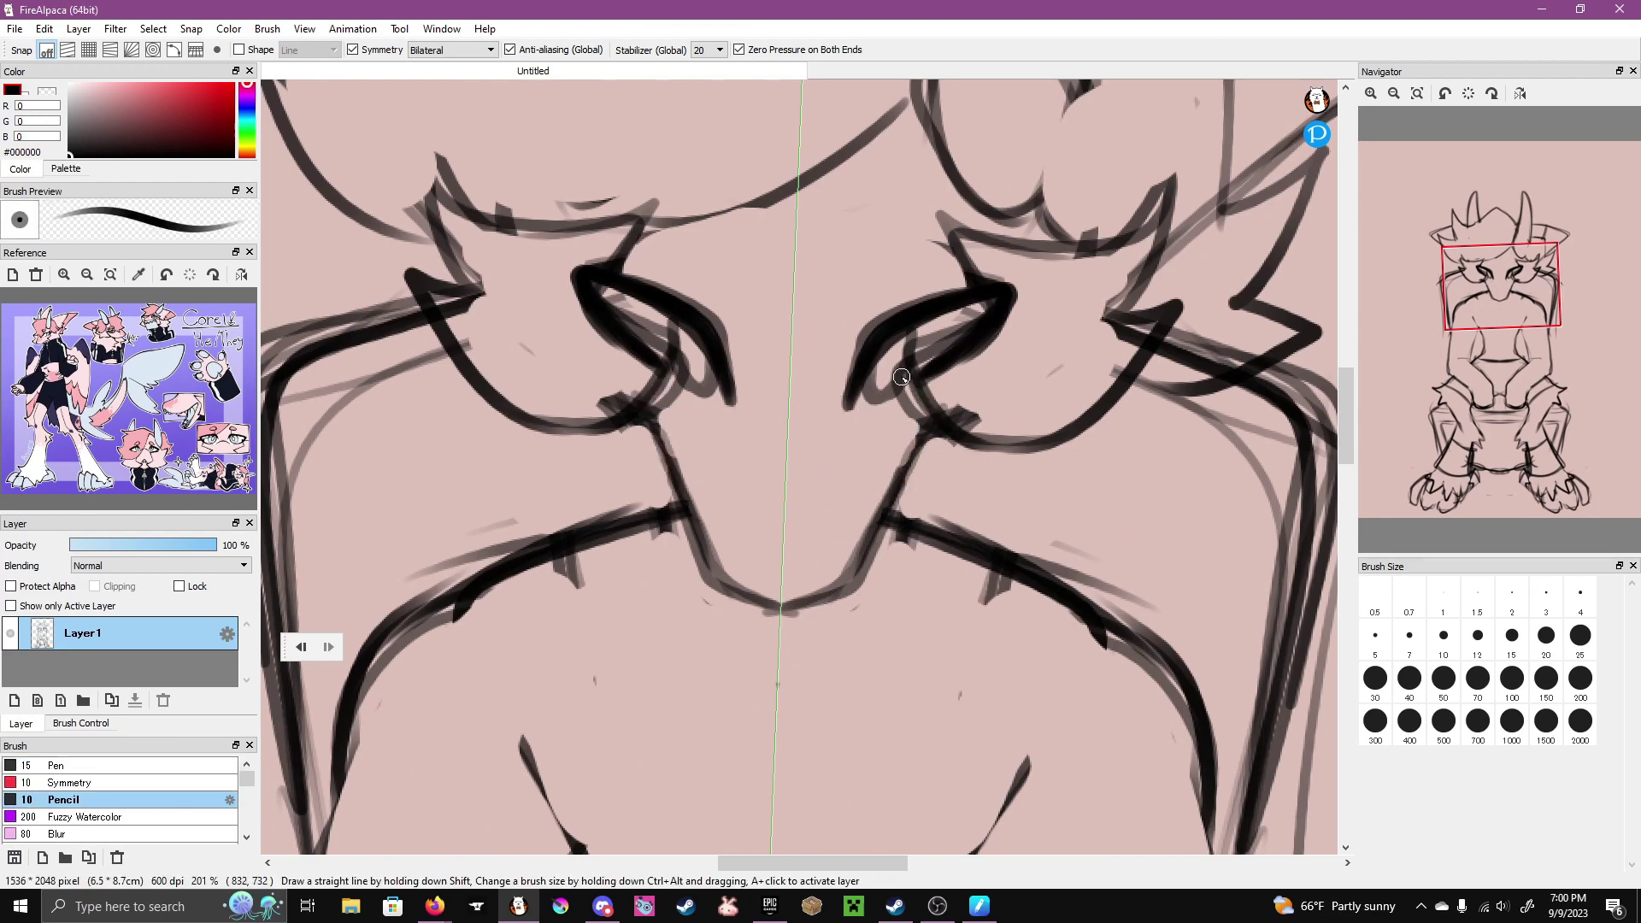
pyautogui.moveTo(867, 526); pyautogui.dragTo(782, 611)
pyautogui.moveTo(842, 554); pyautogui.dragTo(784, 616)
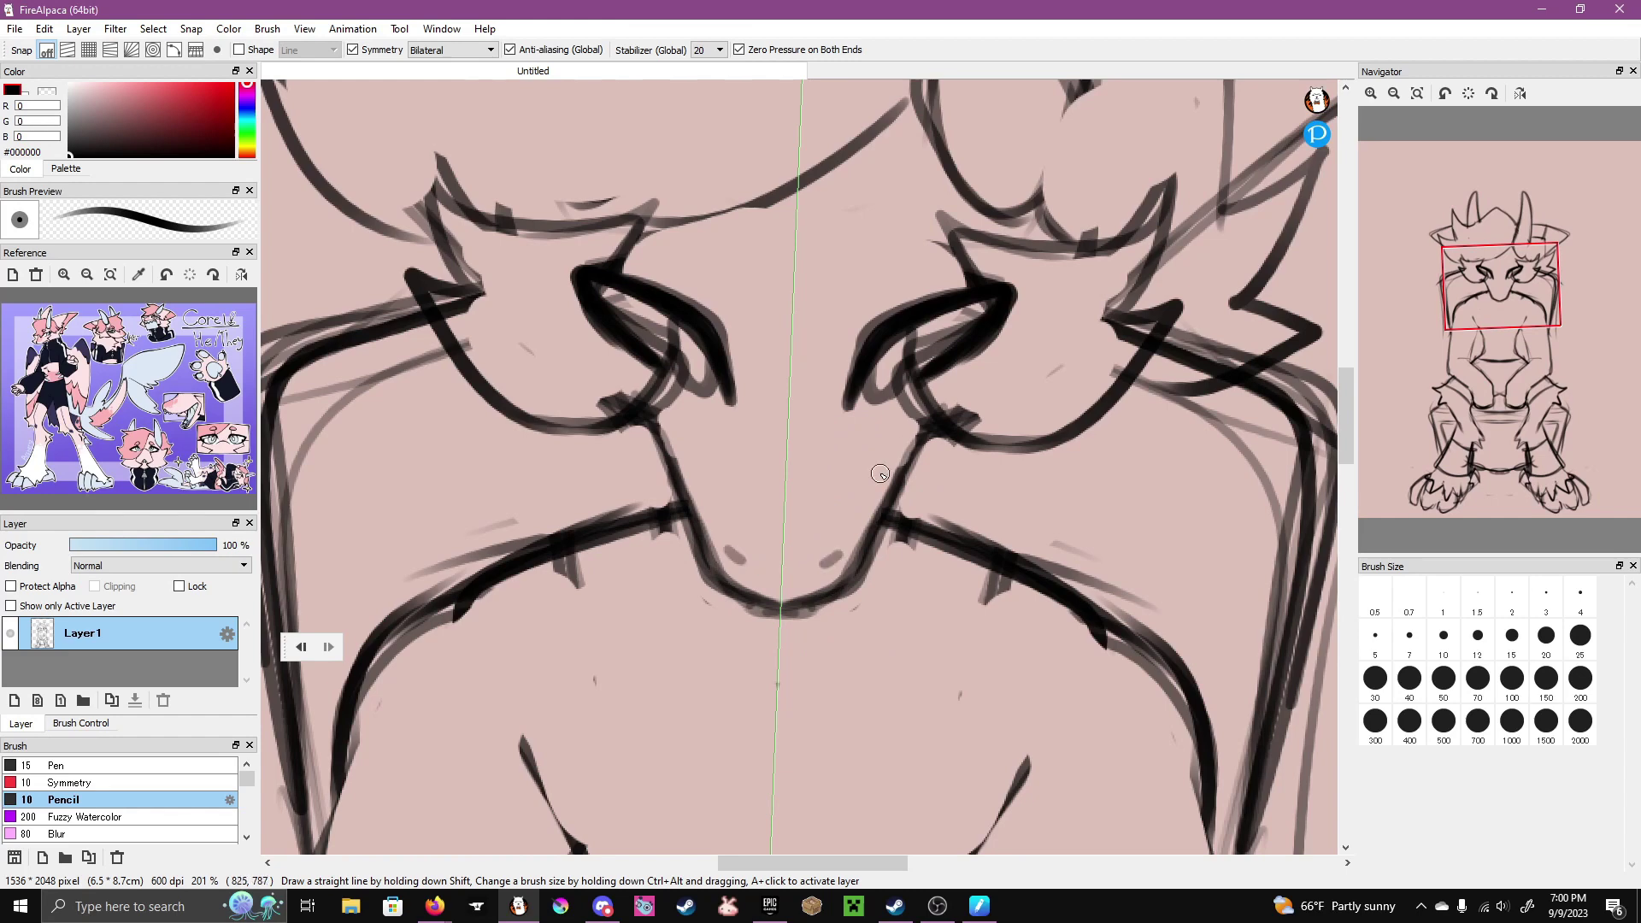
# - Draw jagged neck fur below the cheeks with a V-shaped chest point, and tidy the shoulder lines it overlaps
pyautogui.moveTo(530, 417)
pyautogui.mouseDown()
pyautogui.moveTo(478, 438)
pyautogui.moveTo(530, 547)
pyautogui.mouseUp()
pyautogui.moveTo(555, 548); pyautogui.dragTo(774, 753)
pyautogui.press('e')
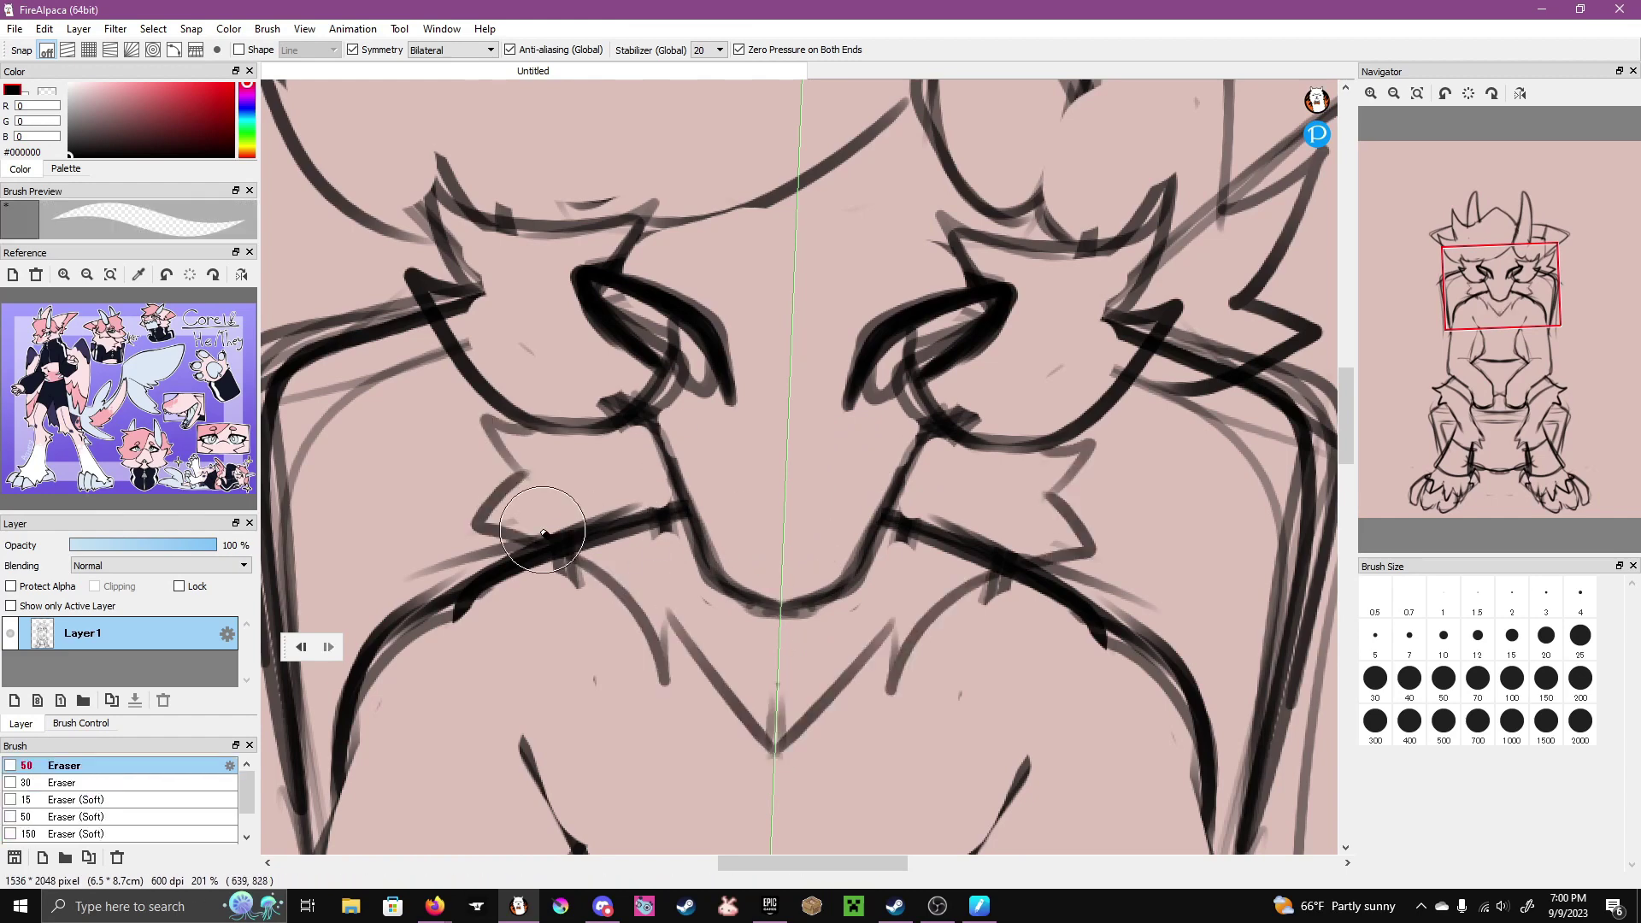
pyautogui.press('b')
pyautogui.moveTo(667, 513)
pyautogui.mouseDown()
pyautogui.moveTo(500, 545)
pyautogui.moveTo(667, 684)
pyautogui.mouseUp()
pyautogui.hotkey('ctrl', '0')
# - Erase the overlapping lines around the ankle cuffs
pyautogui.press('e')
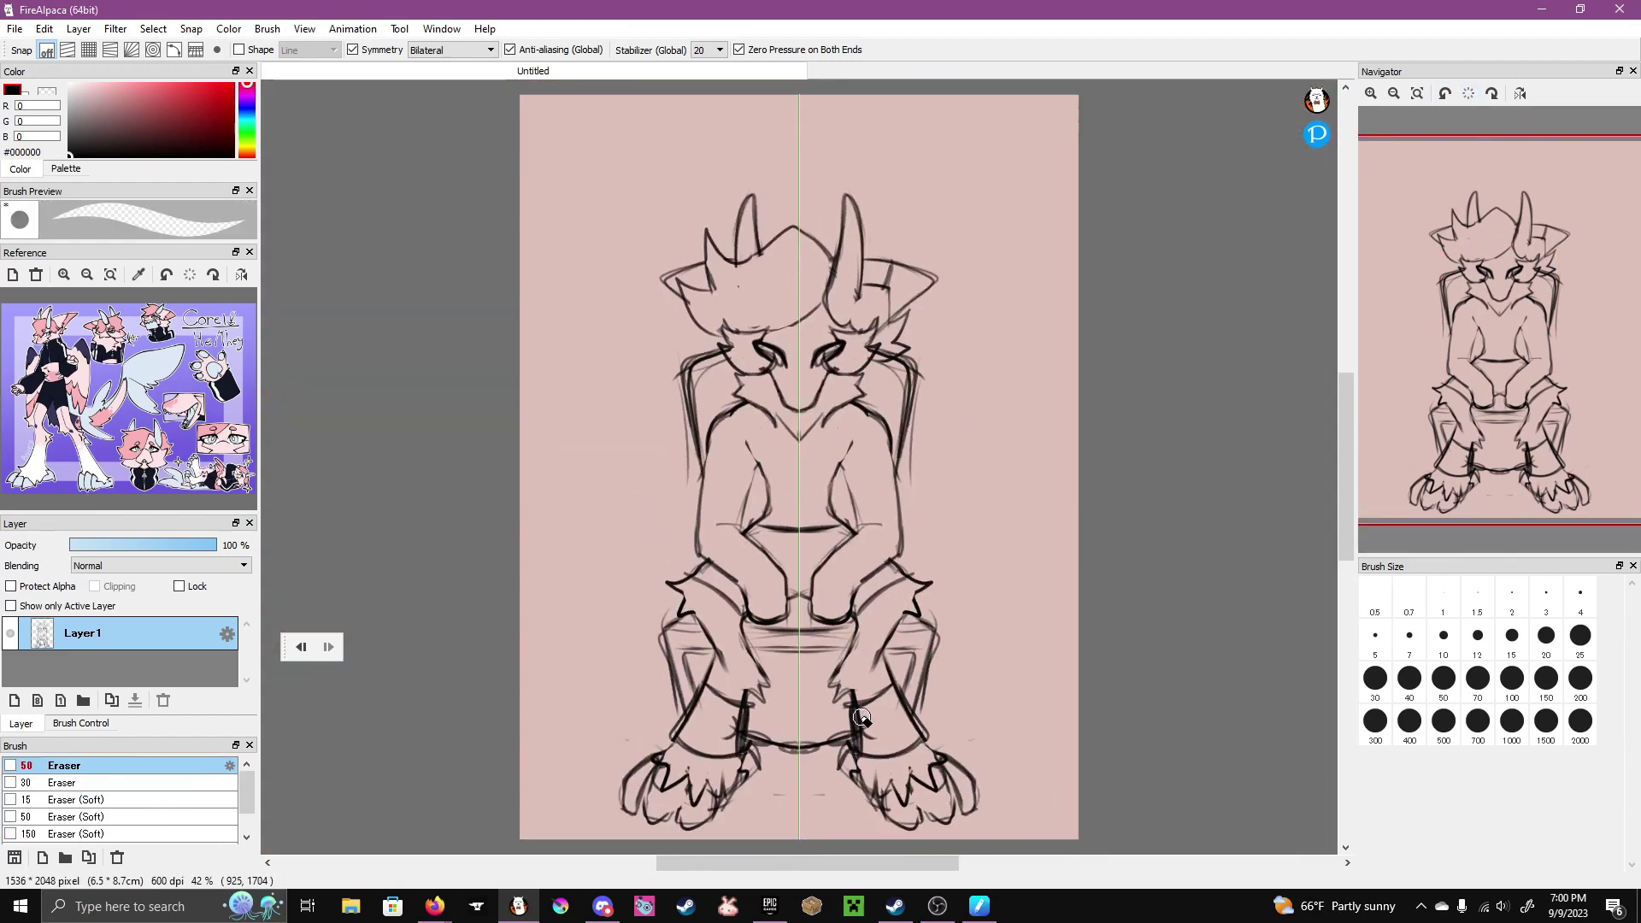
pyautogui.moveTo(870, 744)
pyautogui.mouseDown()
pyautogui.moveTo(842, 738)
pyautogui.moveTo(893, 697)
pyautogui.mouseUp()
pyautogui.press('b')
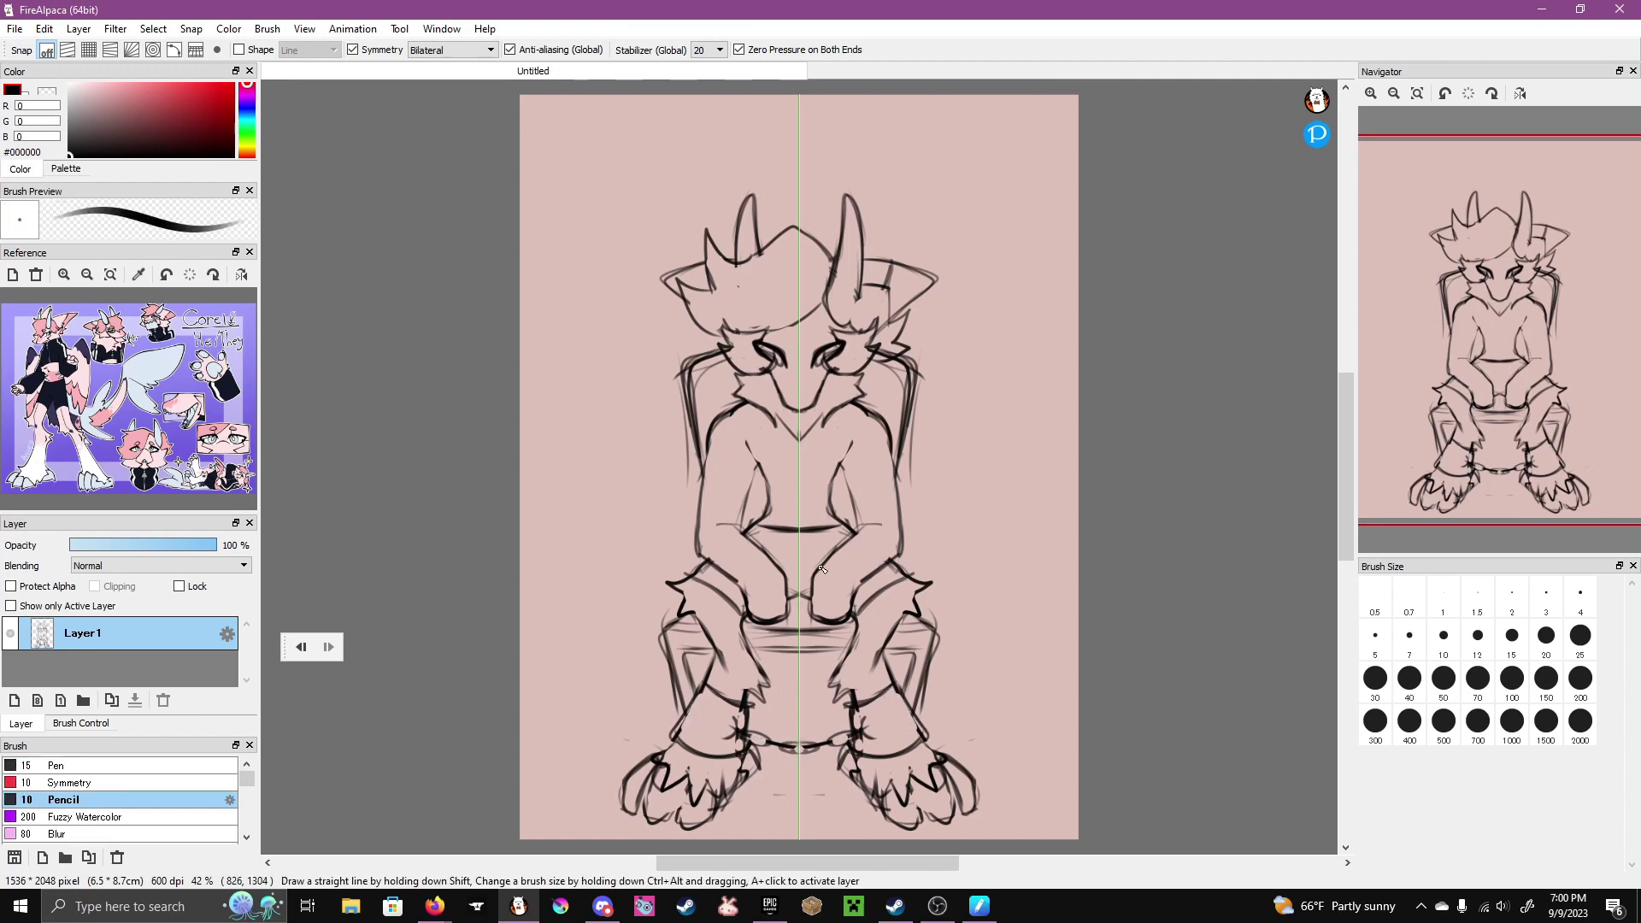
# - Draw rounded cuff curves around the forearms above both fists, then redraw the inner arm lines with short sleeve edges at the elbows
pyautogui.moveTo(874, 536)
pyautogui.mouseDown()
pyautogui.moveTo(723, 599)
pyautogui.moveTo(784, 551)
pyautogui.mouseUp()
pyautogui.press('e')
pyautogui.press('b')
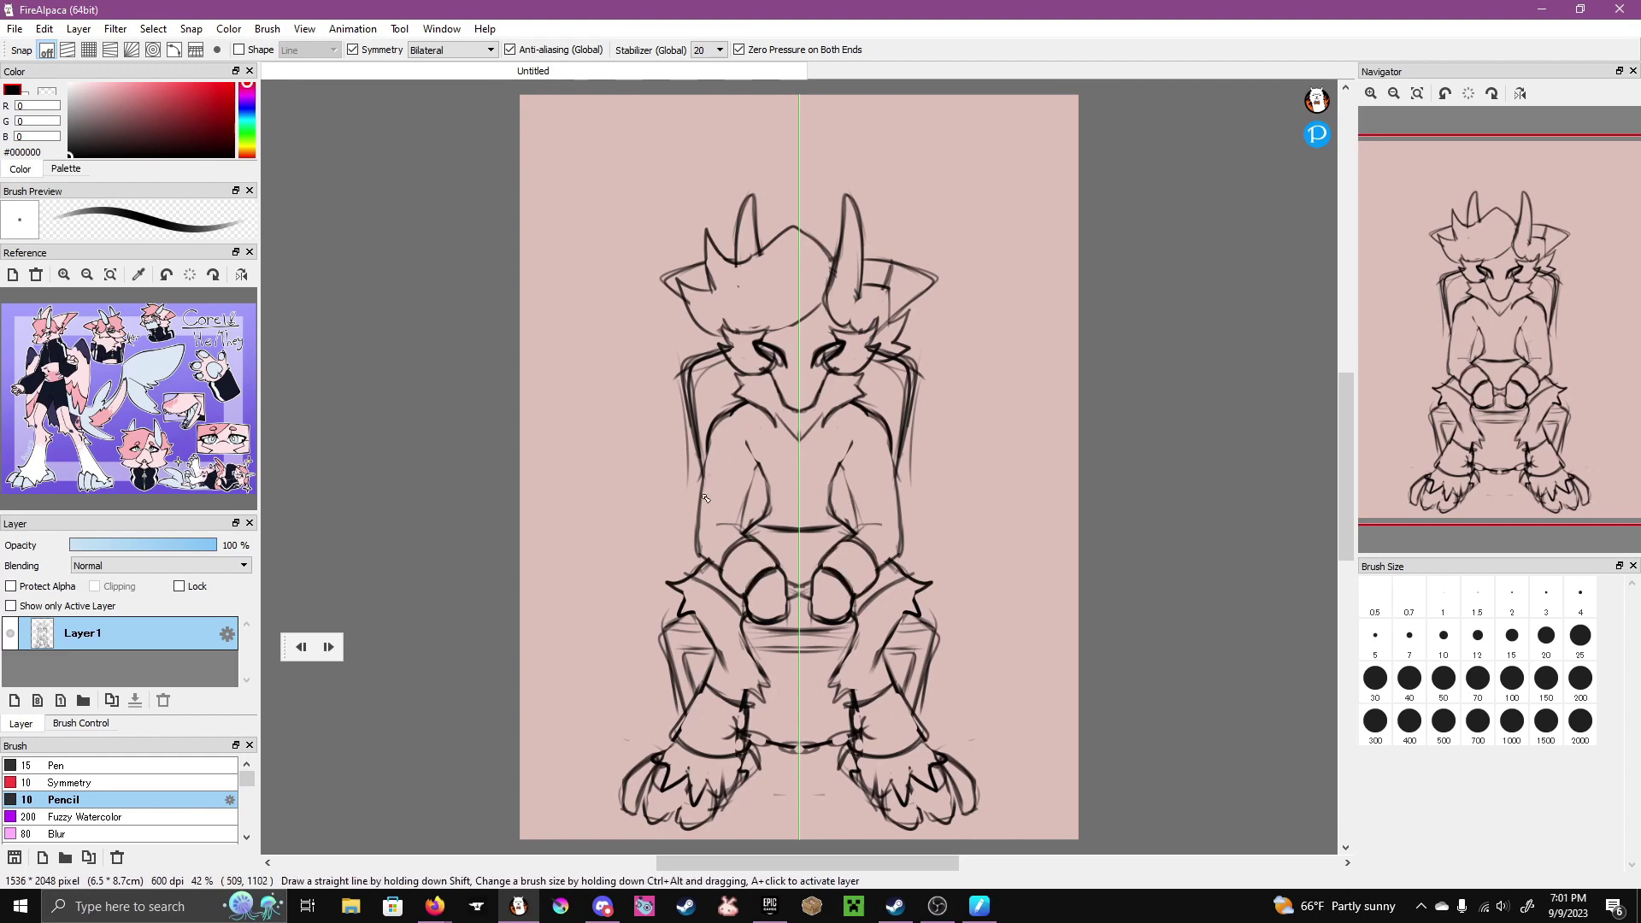
pyautogui.hotkey('ctrl', 'z')
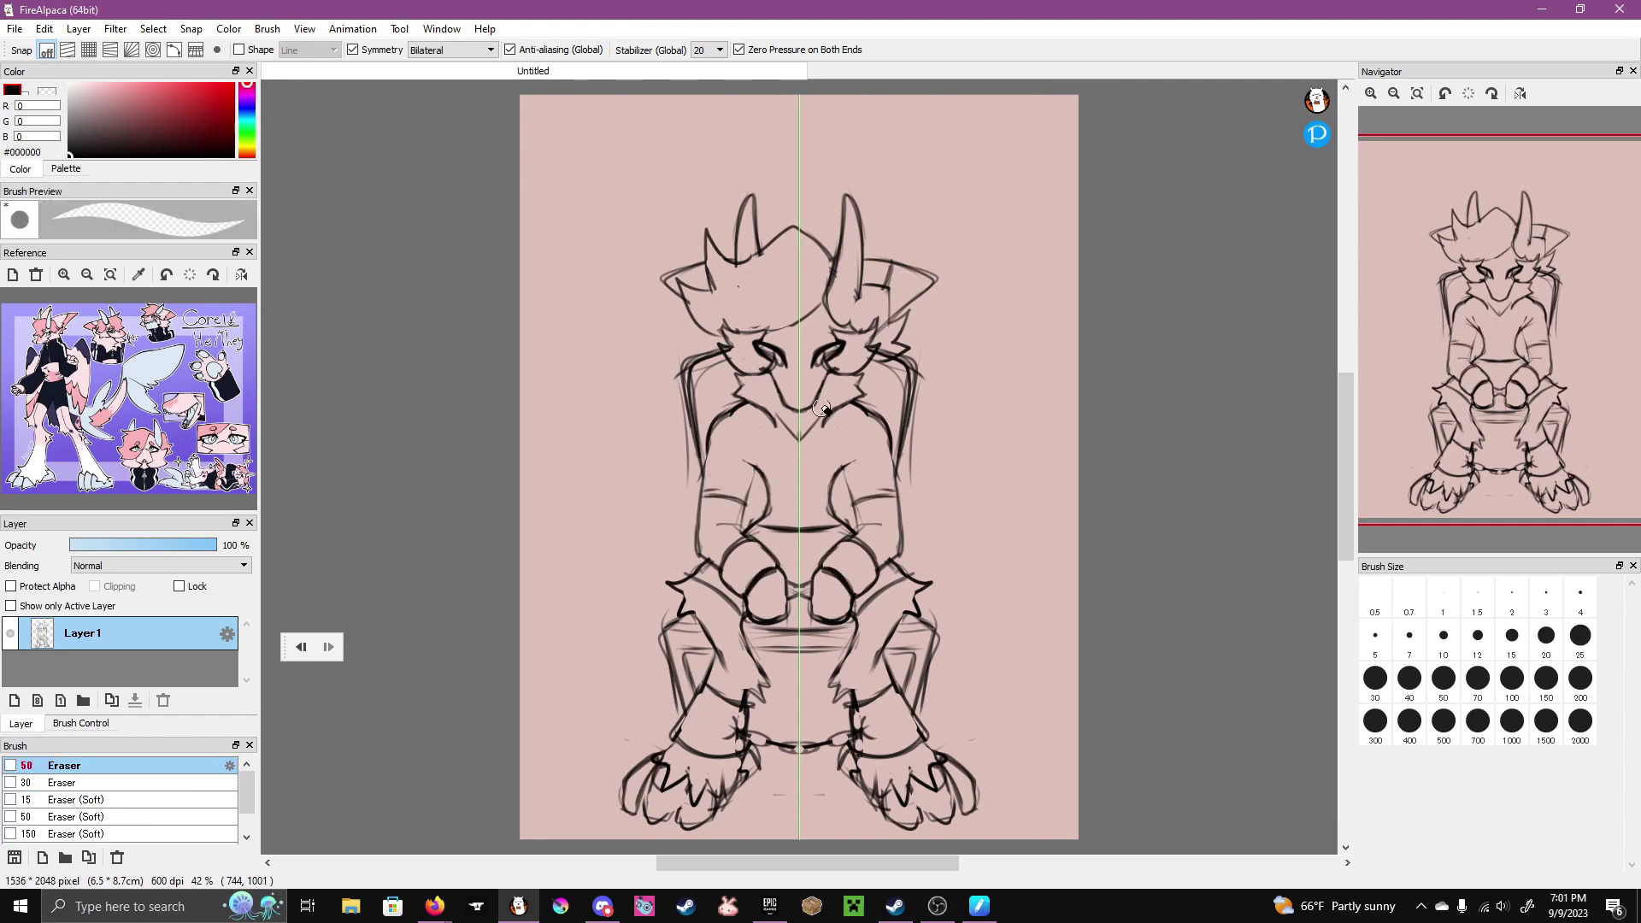
pyautogui.moveTo(750, 475); pyautogui.dragTo(769, 506)
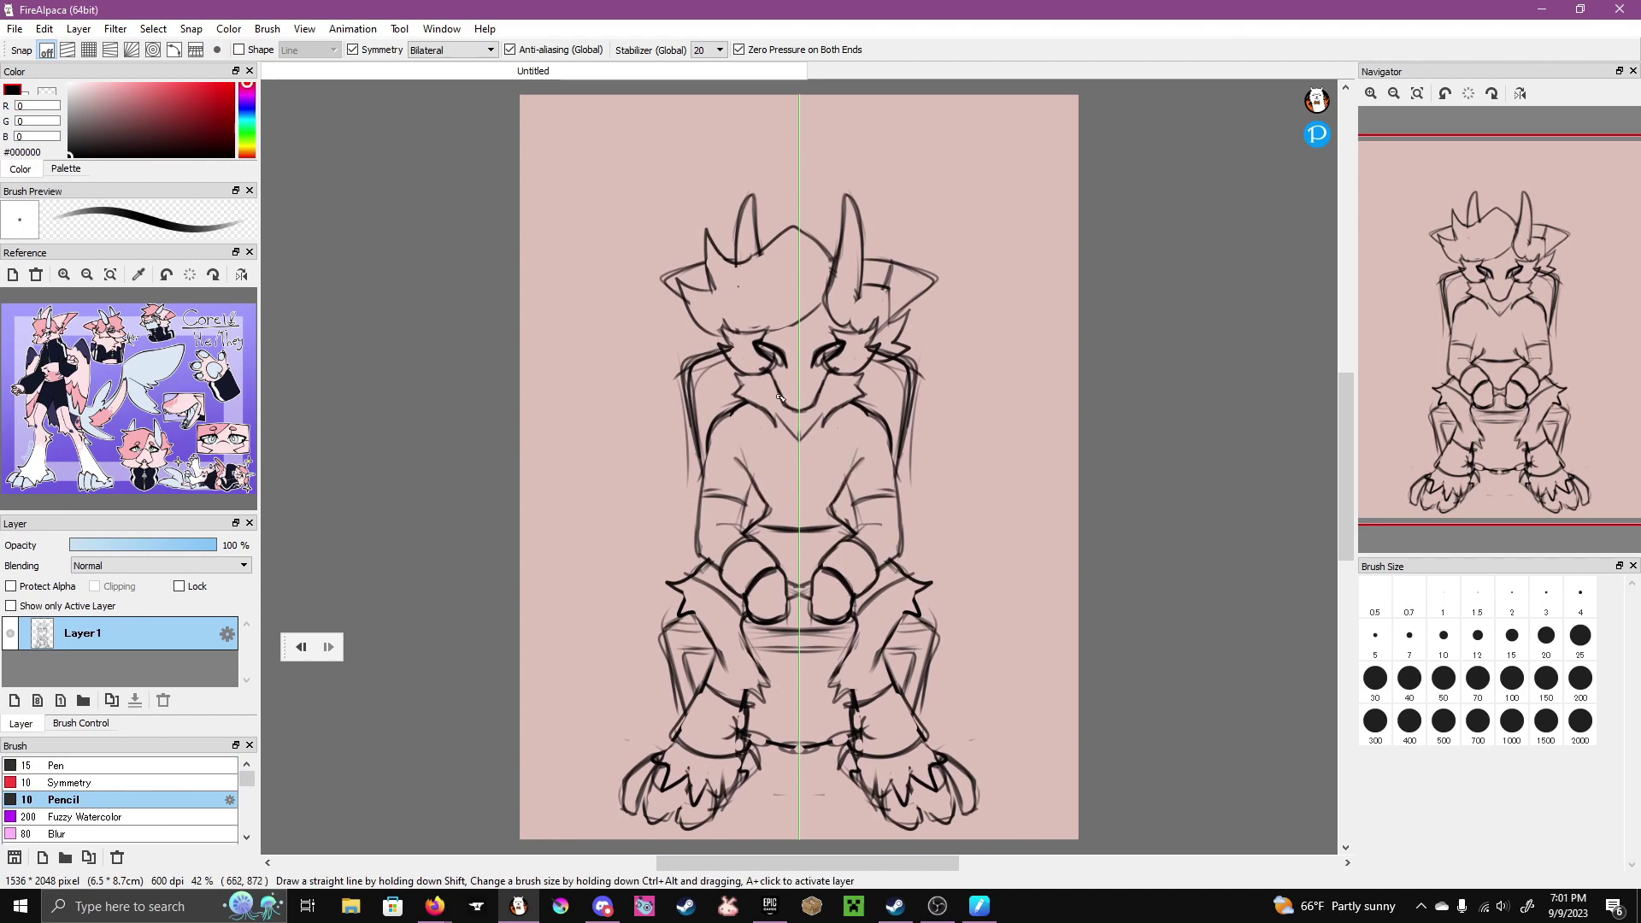
# - Erase the loose outer strokes along the chair back and chair legs, toggling symmetry off and back on for both sides
pyautogui.click(353, 50)
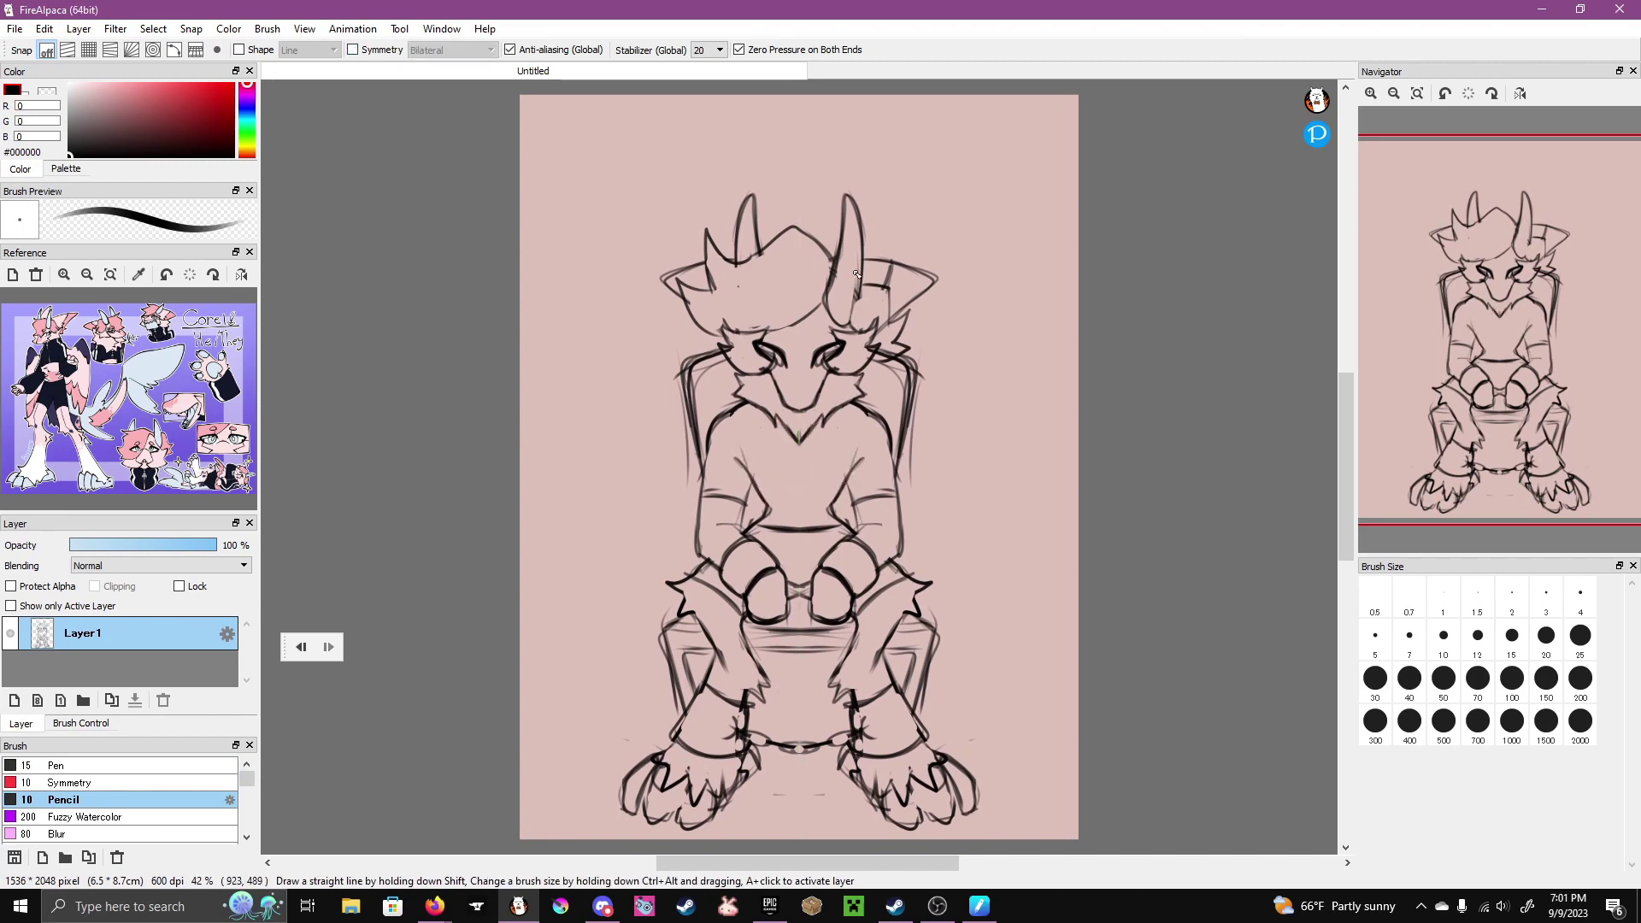
pyautogui.press('e')
pyautogui.moveTo(911, 479); pyautogui.dragTo(917, 367)
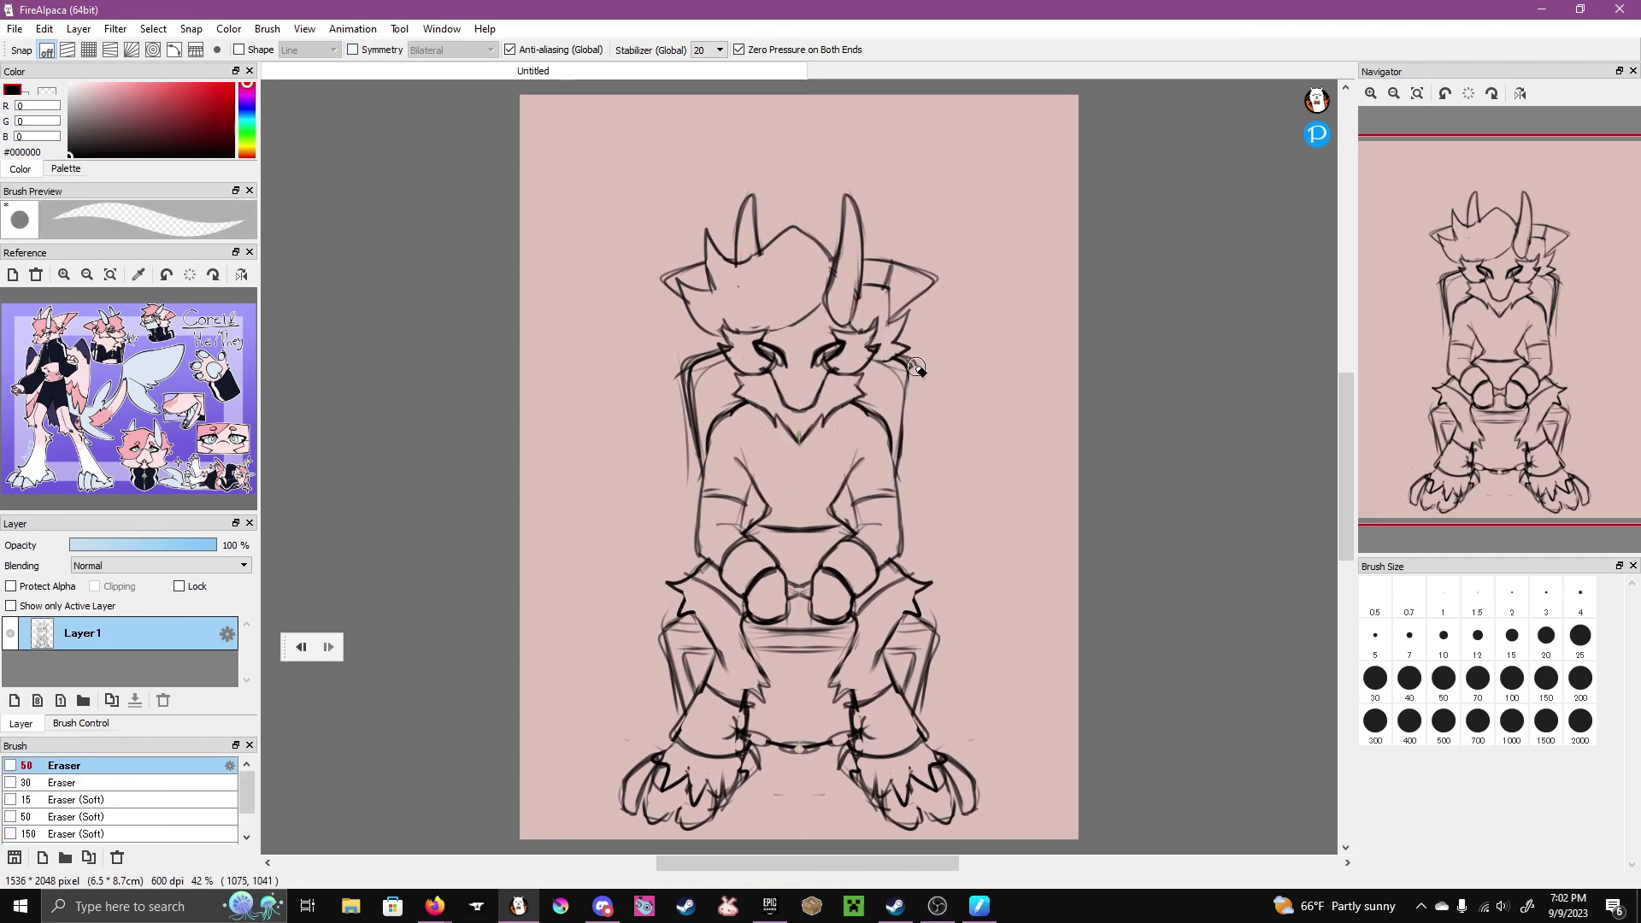
pyautogui.click(365, 50)
pyautogui.moveTo(915, 482); pyautogui.dragTo(894, 363)
pyautogui.moveTo(932, 695); pyautogui.dragTo(930, 613)
pyautogui.press('e')
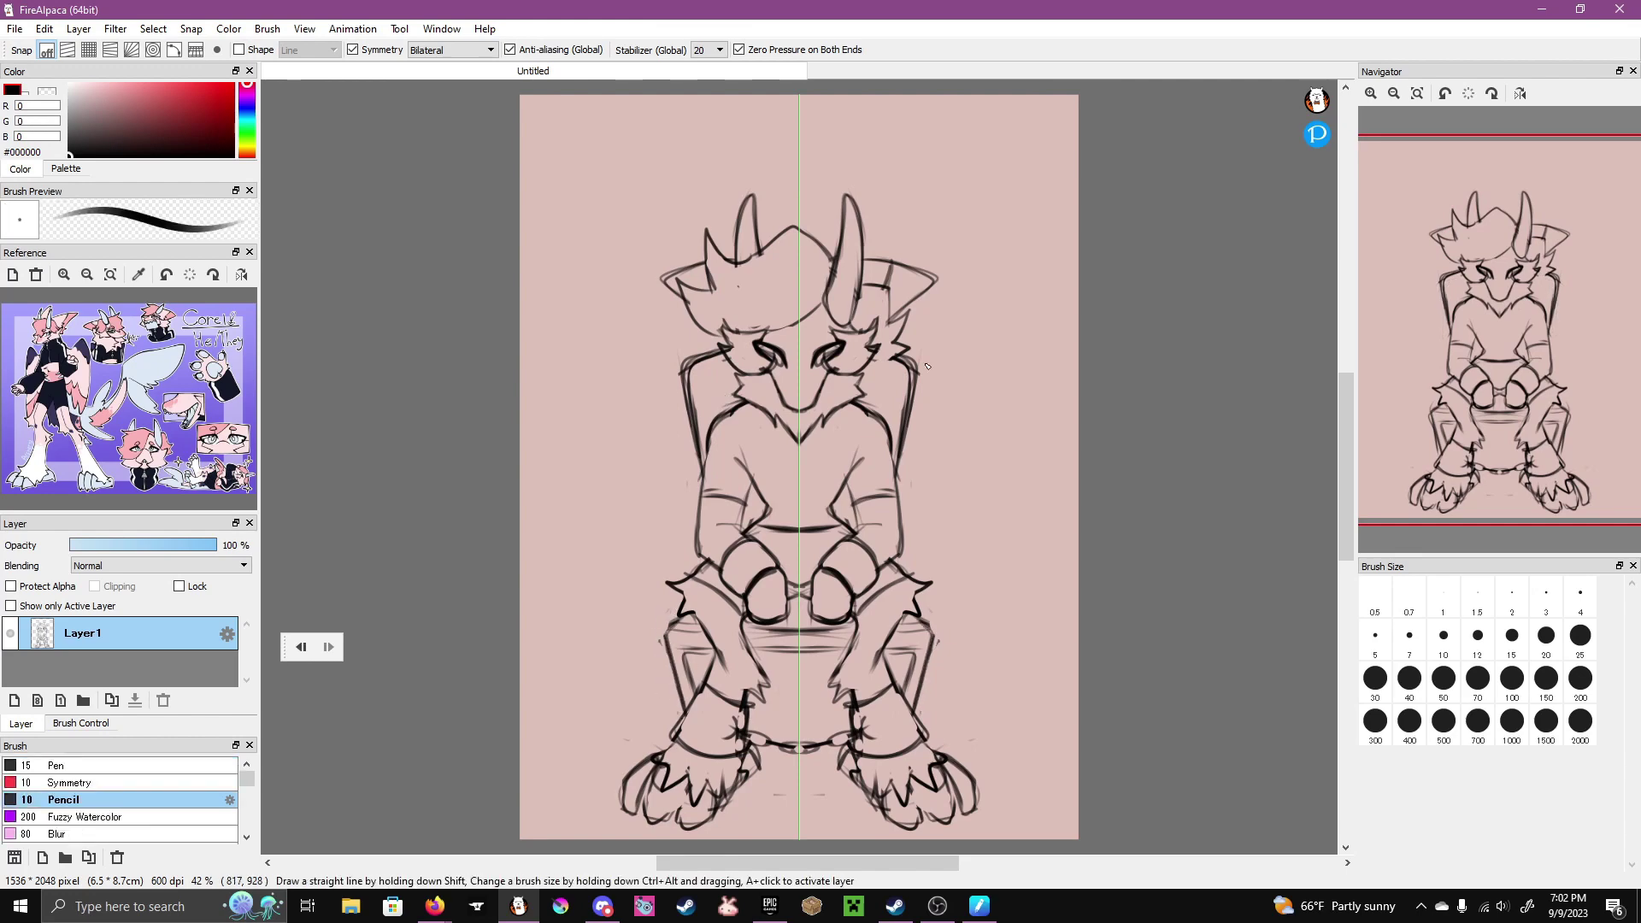
# - Darken the chair back's outer edges and add jagged fur tufts at both elbows
pyautogui.moveTo(912, 361)
pyautogui.mouseDown()
pyautogui.moveTo(896, 544)
pyautogui.moveTo(911, 520)
pyautogui.moveTo(911, 566)
pyautogui.moveTo(882, 513)
pyautogui.mouseUp()
pyautogui.press('e')
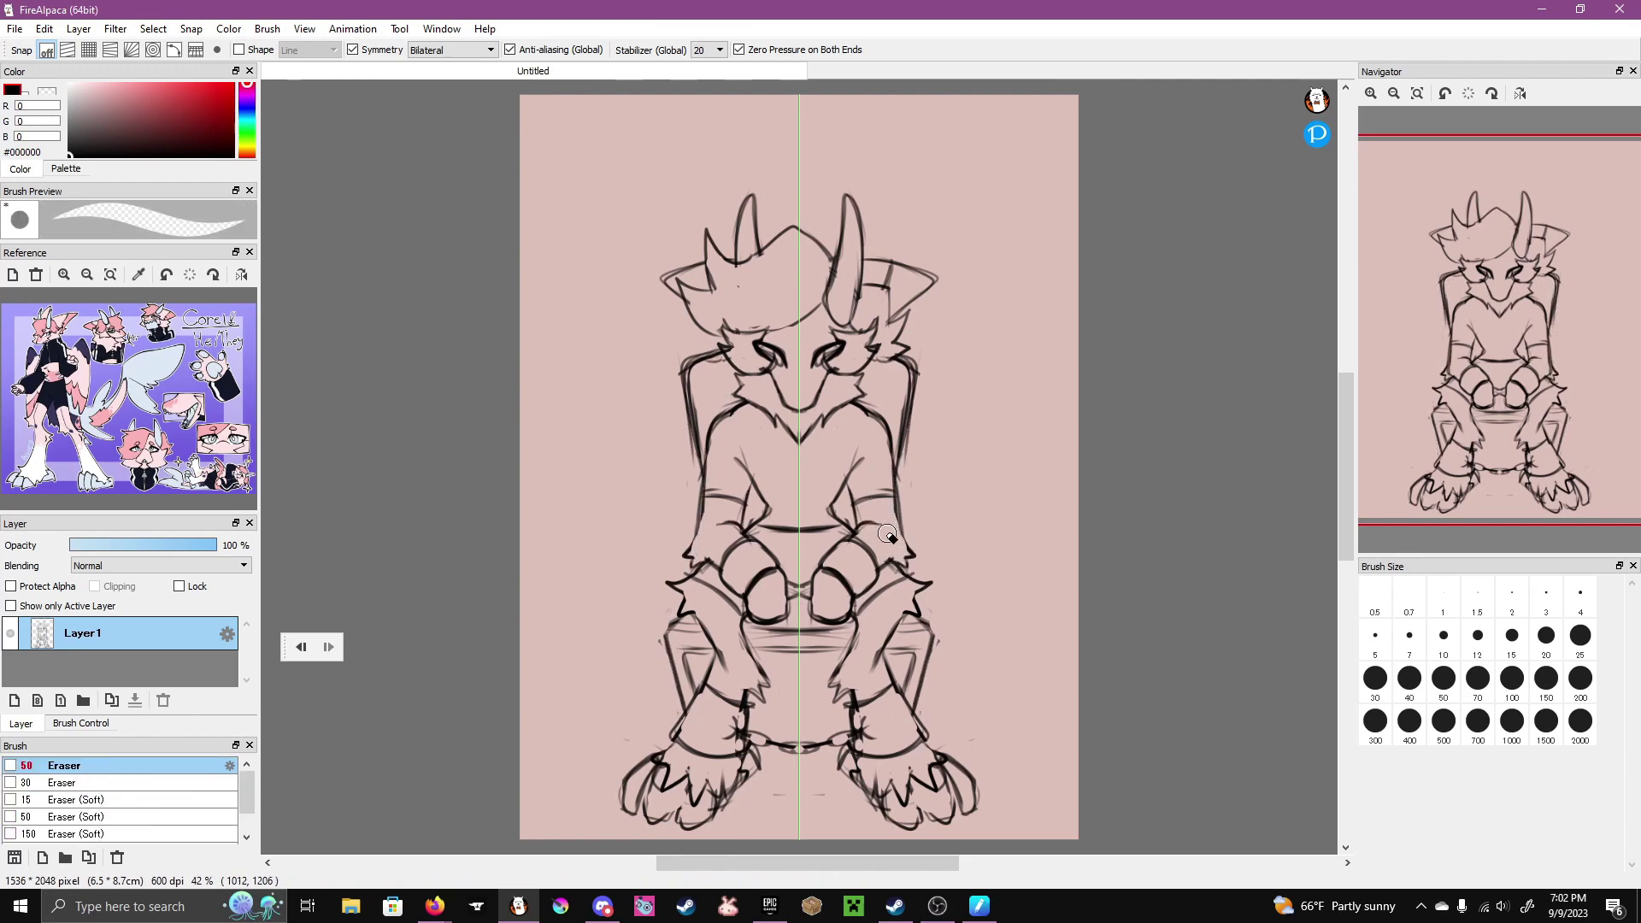
pyautogui.press('e')
# - Reshape the fists with short finger lines and a thumb, and erase the overlapping outlines along their inner and outer edges
pyautogui.scroll(5, 838, 621)
pyautogui.moveTo(752, 389); pyautogui.dragTo(675, 623)
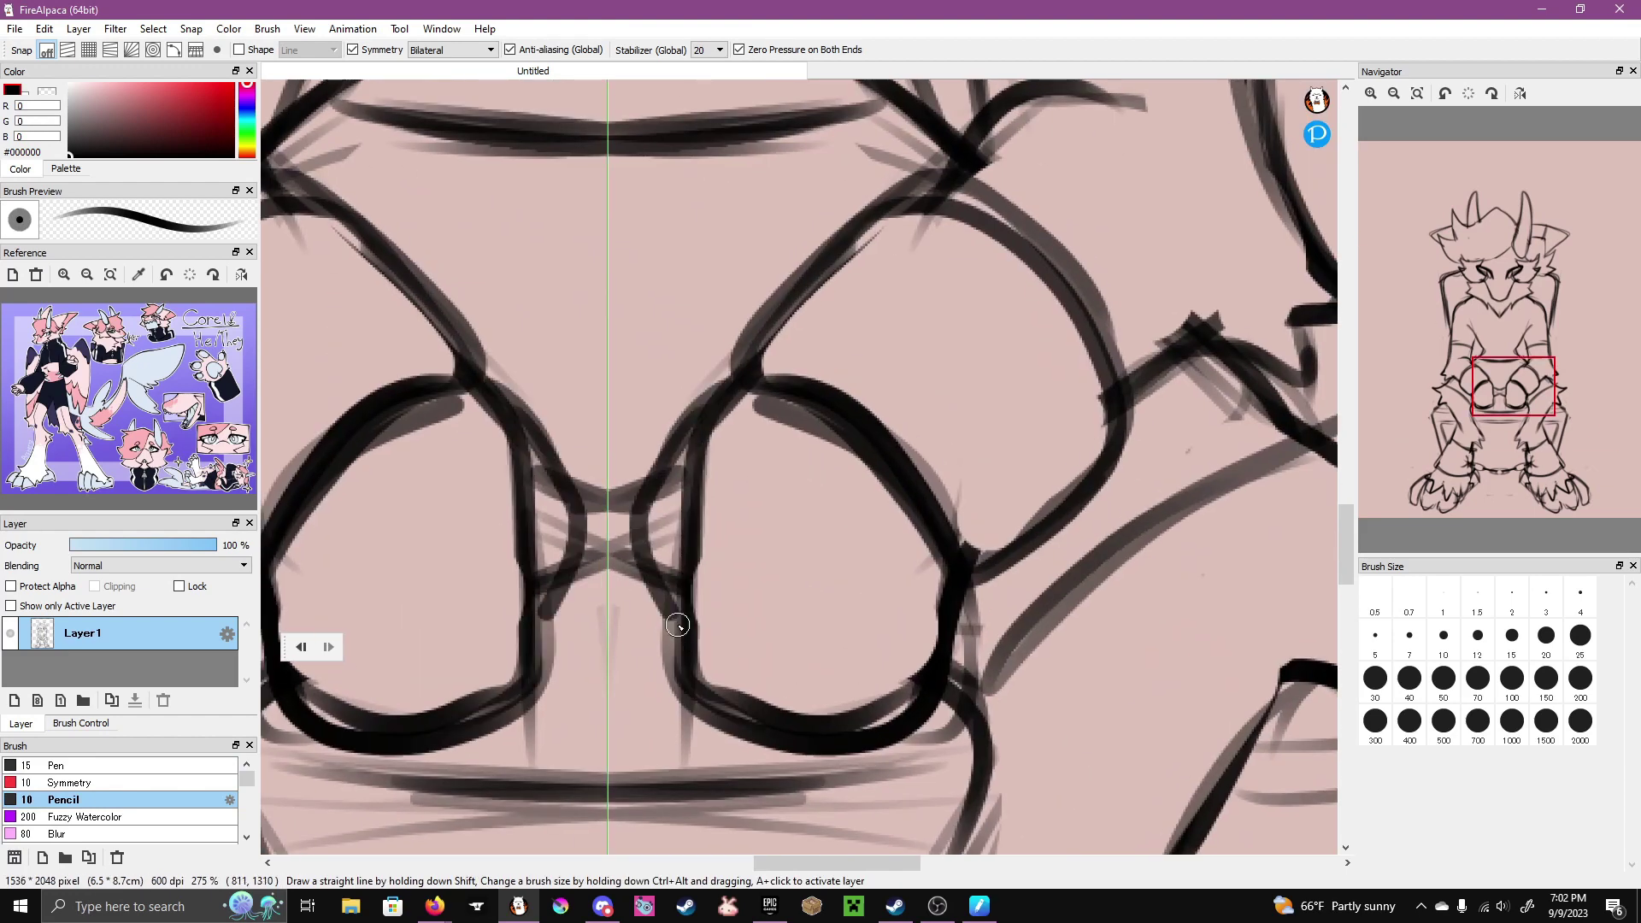
pyautogui.moveTo(729, 718)
pyautogui.mouseDown()
pyautogui.moveTo(722, 594)
pyautogui.moveTo(798, 699)
pyautogui.moveTo(916, 678)
pyautogui.mouseUp()
pyautogui.press('e')
pyautogui.moveTo(650, 555)
pyautogui.mouseDown()
pyautogui.moveTo(670, 516)
pyautogui.moveTo(726, 513)
pyautogui.moveTo(710, 637)
pyautogui.mouseUp()
pyautogui.click(958, 640)
pyautogui.moveTo(957, 639); pyautogui.dragTo(966, 564)
pyautogui.moveTo(846, 393); pyautogui.dragTo(743, 444)
pyautogui.press('e')
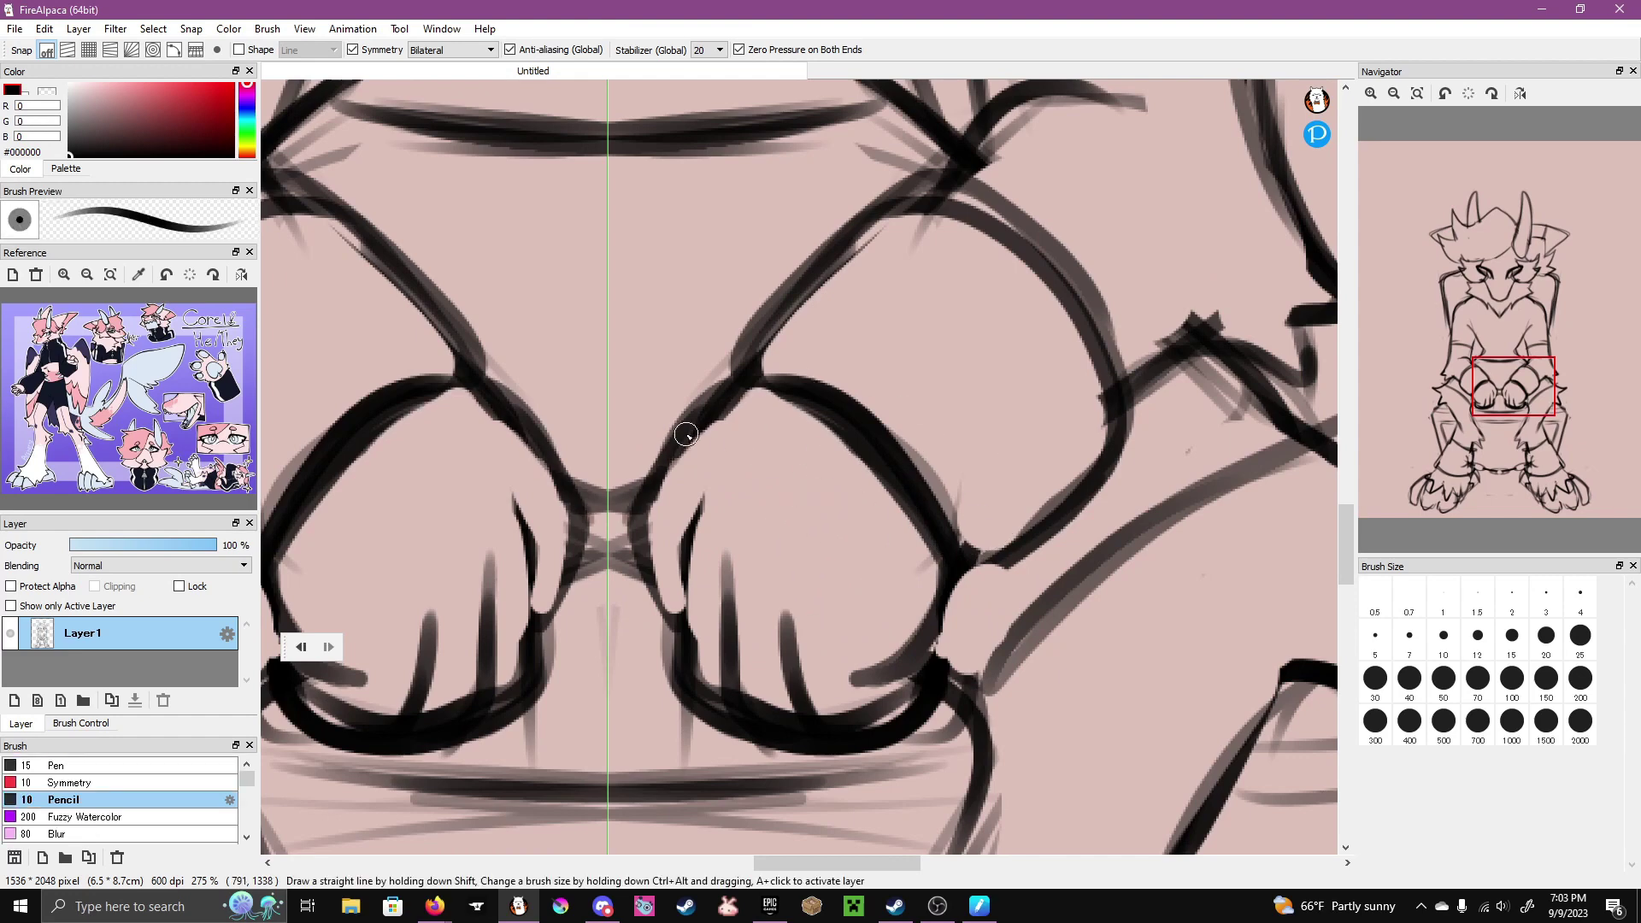
# - Darken the thumbs and outer fist outlines, and add small jagged fur tufts on the inner wrists
pyautogui.moveTo(705, 505); pyautogui.dragTo(680, 667)
pyautogui.moveTo(855, 684); pyautogui.dragTo(966, 582)
pyautogui.hotkey('ctrl', 'z')
pyautogui.moveTo(716, 411)
pyautogui.mouseDown()
pyautogui.moveTo(712, 320)
pyautogui.moveTo(723, 330)
pyautogui.moveTo(676, 367)
pyautogui.moveTo(727, 393)
pyautogui.moveTo(699, 426)
pyautogui.mouseUp()
pyautogui.press('e')
pyautogui.press('e')
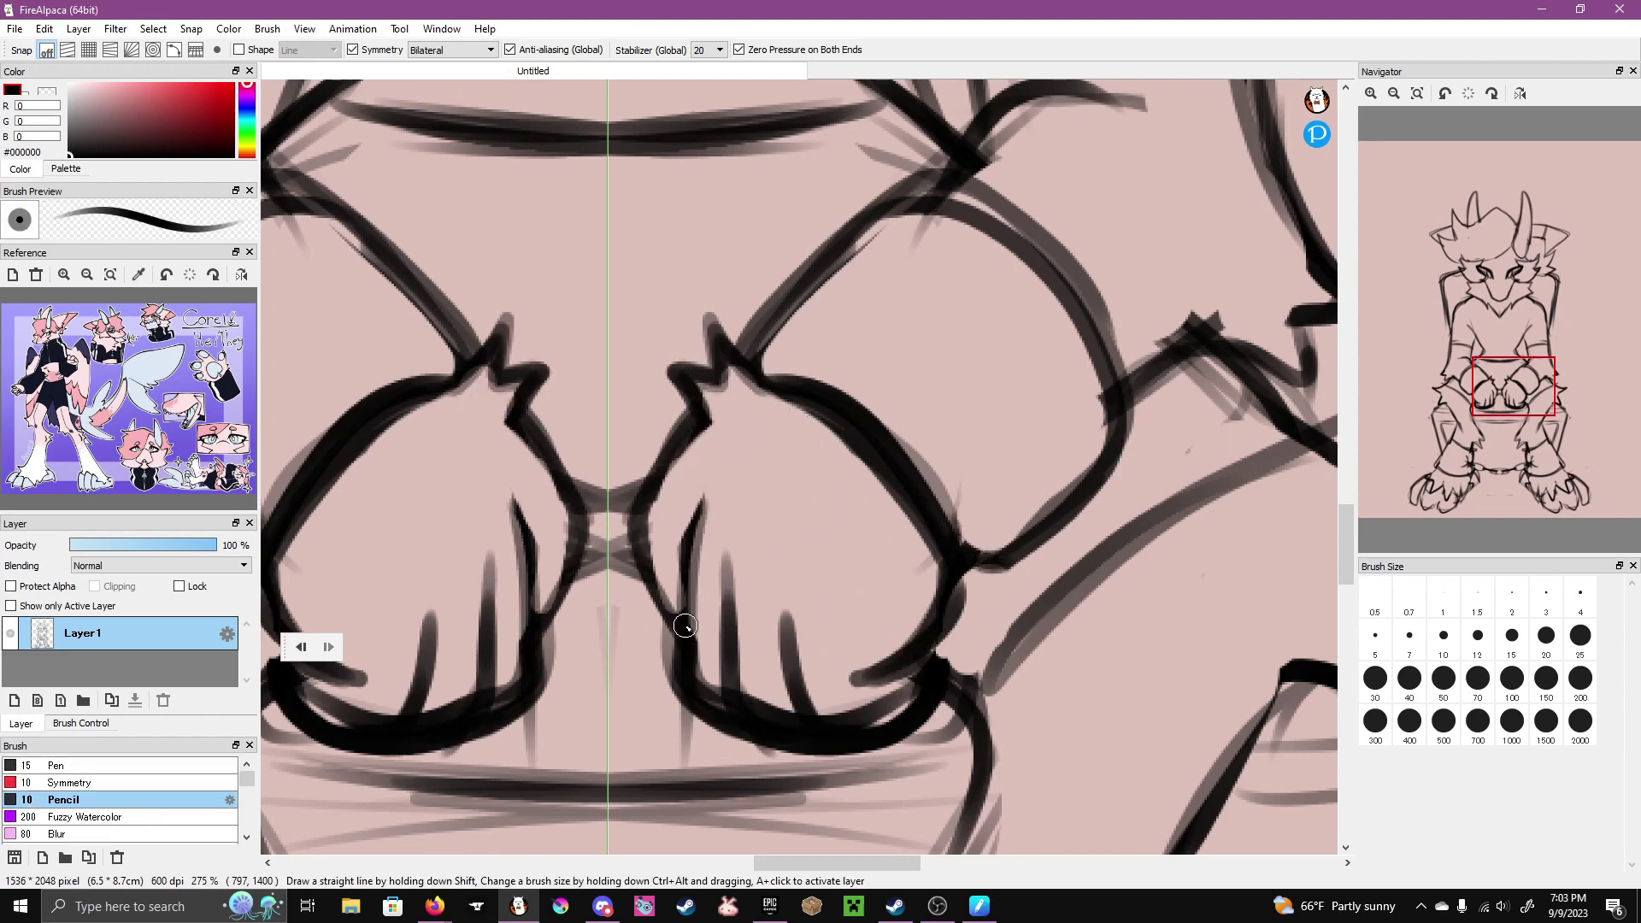
pyautogui.moveTo(686, 626); pyautogui.dragTo(697, 534)
# - Turn off symmetry and sketch a long tail curving up beside the character's head, with a broad end running off the canvas edge
pyautogui.hotkey('ctrl', '0')
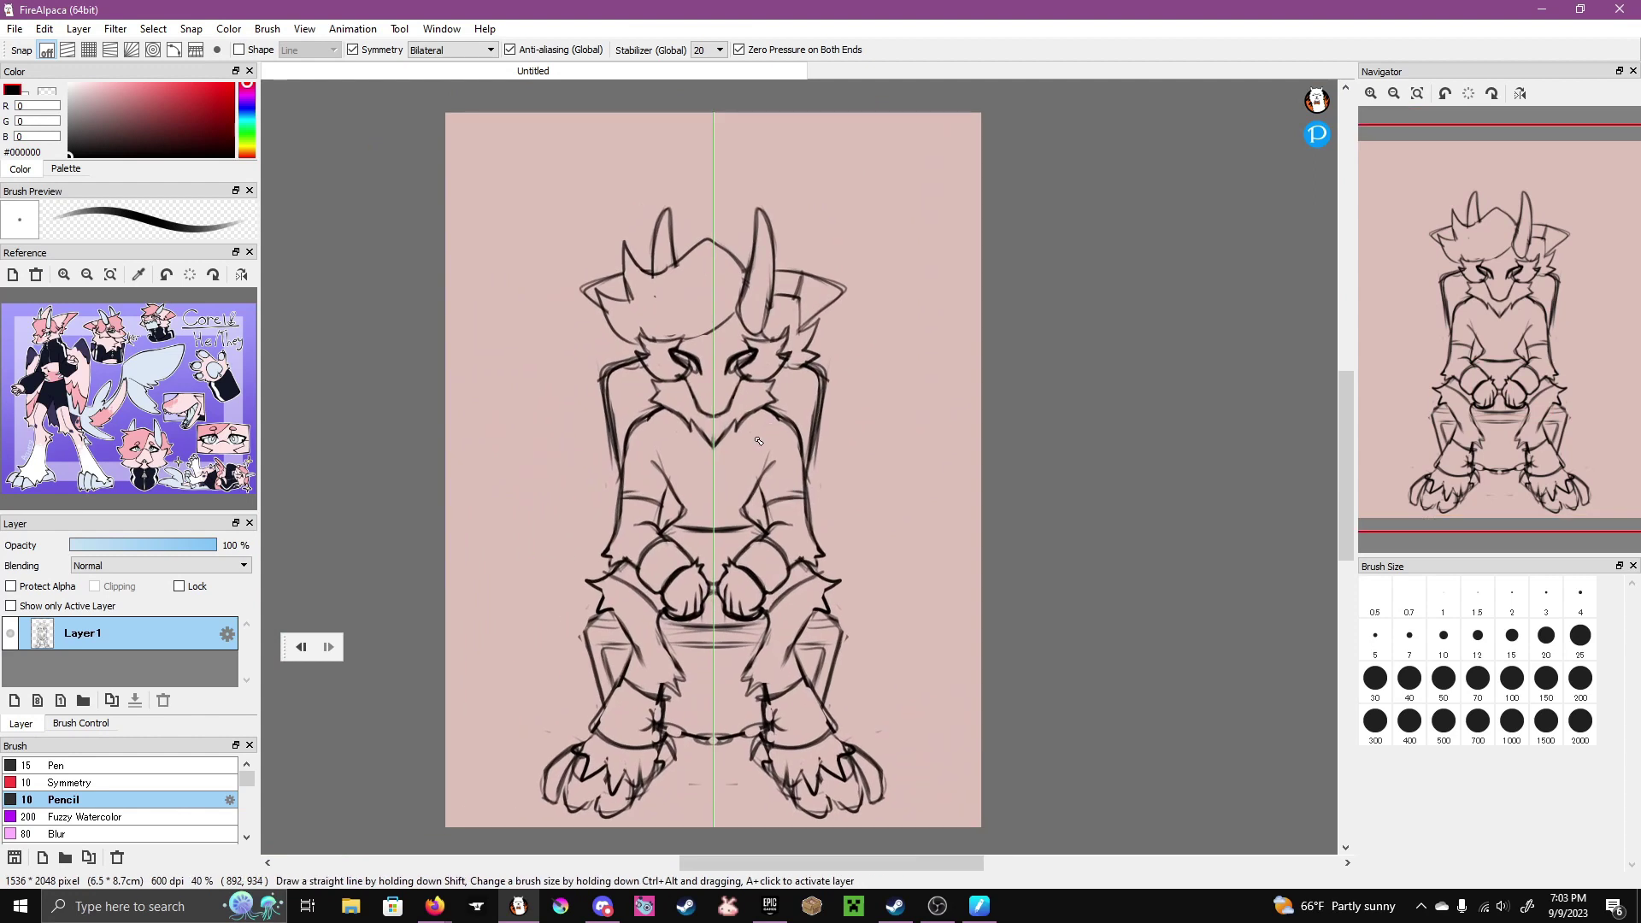
pyautogui.press('s')
pyautogui.moveTo(615, 525)
pyautogui.mouseDown()
pyautogui.moveTo(586, 457)
pyautogui.moveTo(516, 658)
pyautogui.mouseUp()
pyautogui.moveTo(583, 459)
pyautogui.mouseDown()
pyautogui.moveTo(517, 547)
pyautogui.moveTo(564, 727)
pyautogui.moveTo(434, 397)
pyautogui.mouseUp()
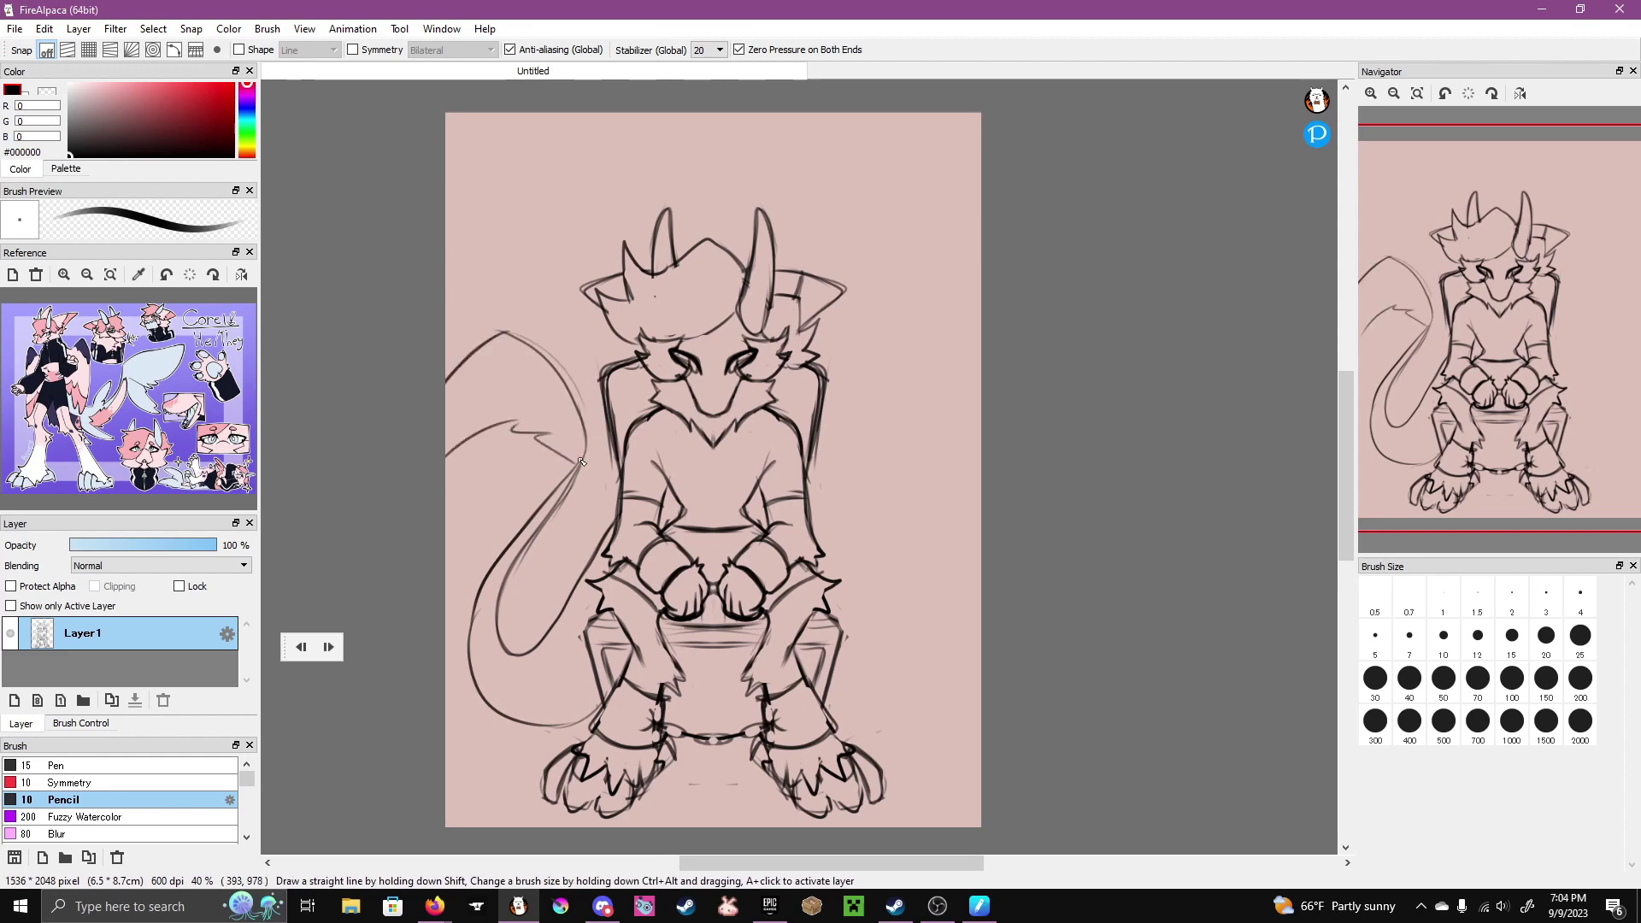
pyautogui.moveTo(581, 462); pyautogui.dragTo(590, 372)
pyautogui.moveTo(516, 329); pyautogui.dragTo(599, 427)
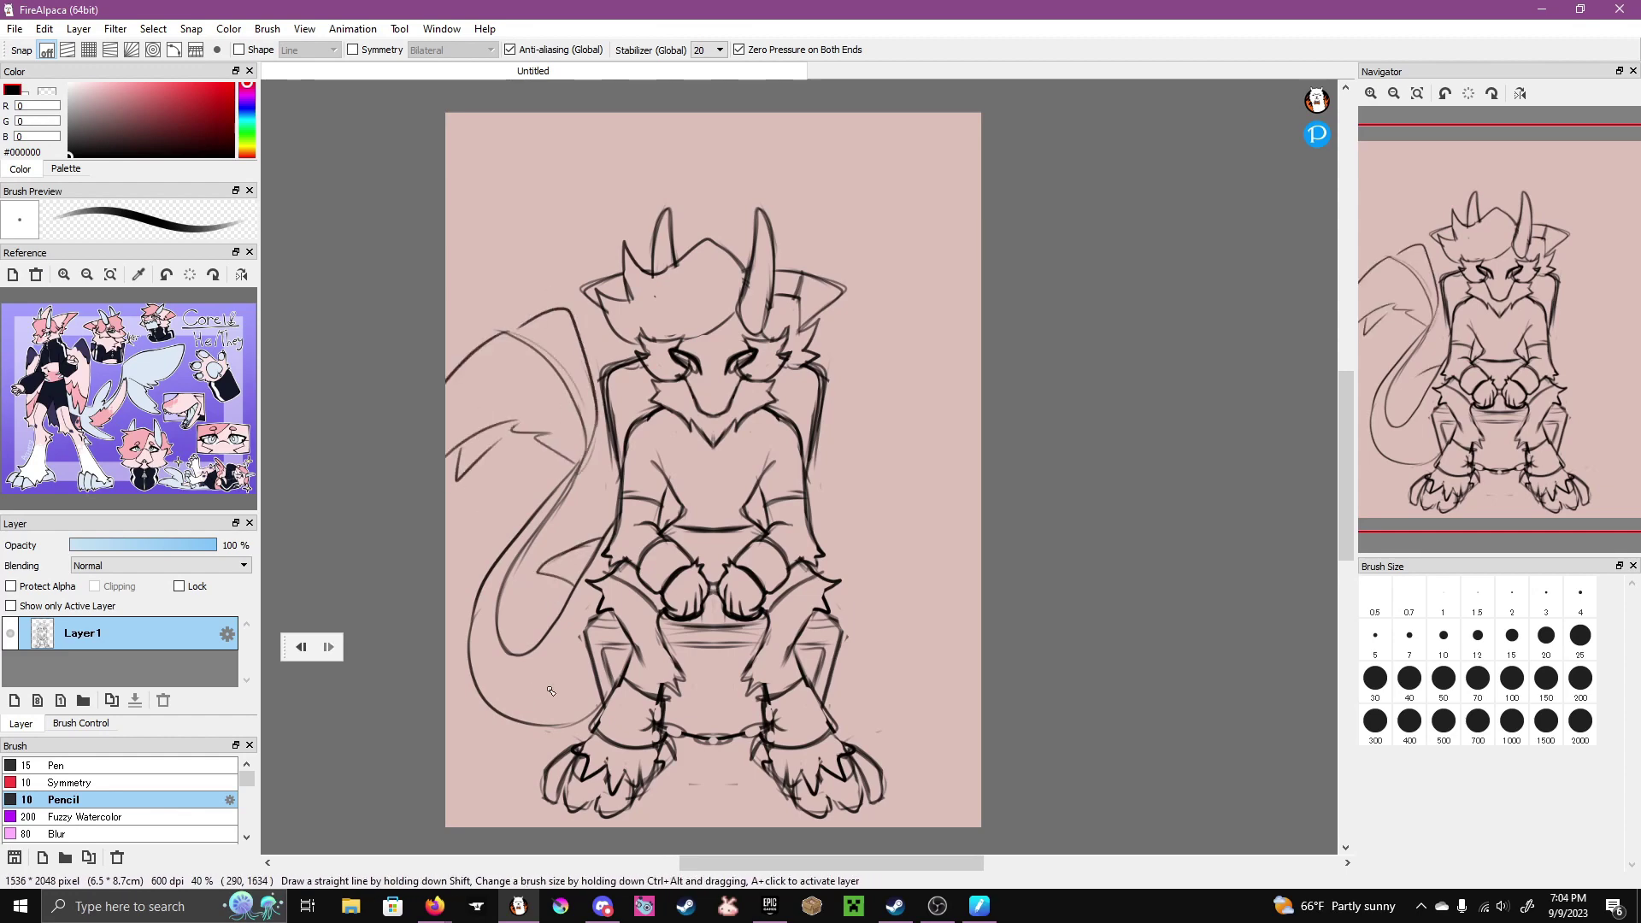
# - Add a pointed, curled fluke beside the foot at the tail's lower curve, add inner marking lines, and darken the tail outline
pyautogui.moveTo(547, 679); pyautogui.dragTo(468, 743)
pyautogui.moveTo(456, 716)
pyautogui.mouseDown()
pyautogui.moveTo(511, 711)
pyautogui.moveTo(547, 750)
pyautogui.mouseUp()
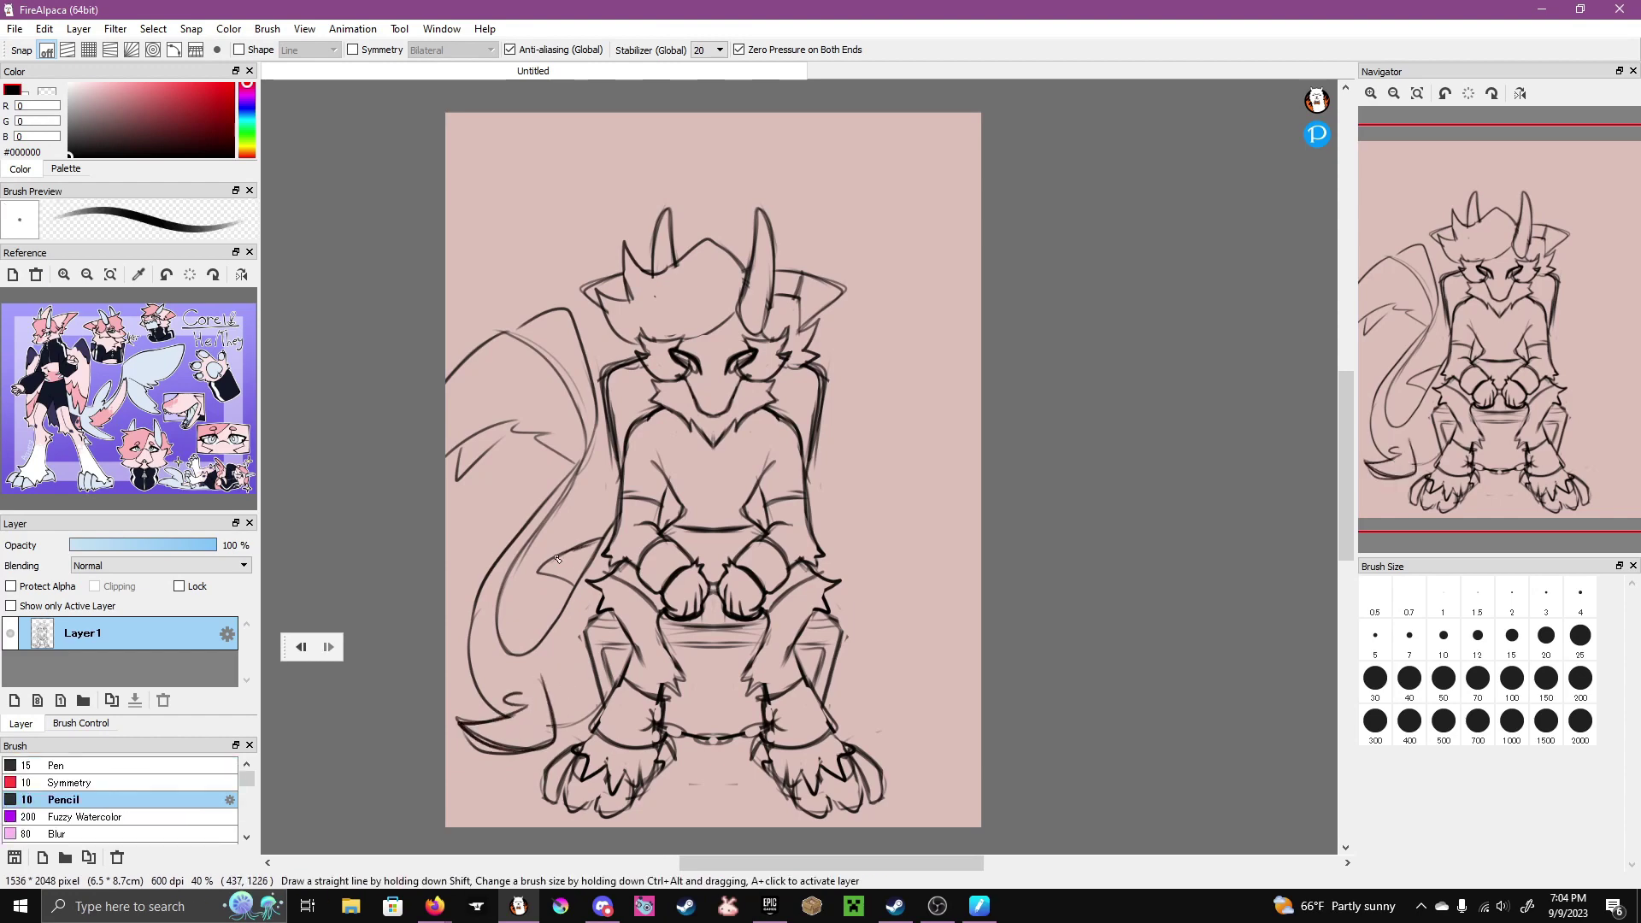
pyautogui.moveTo(558, 559); pyautogui.dragTo(543, 571)
pyautogui.press('e')
pyautogui.press('e')
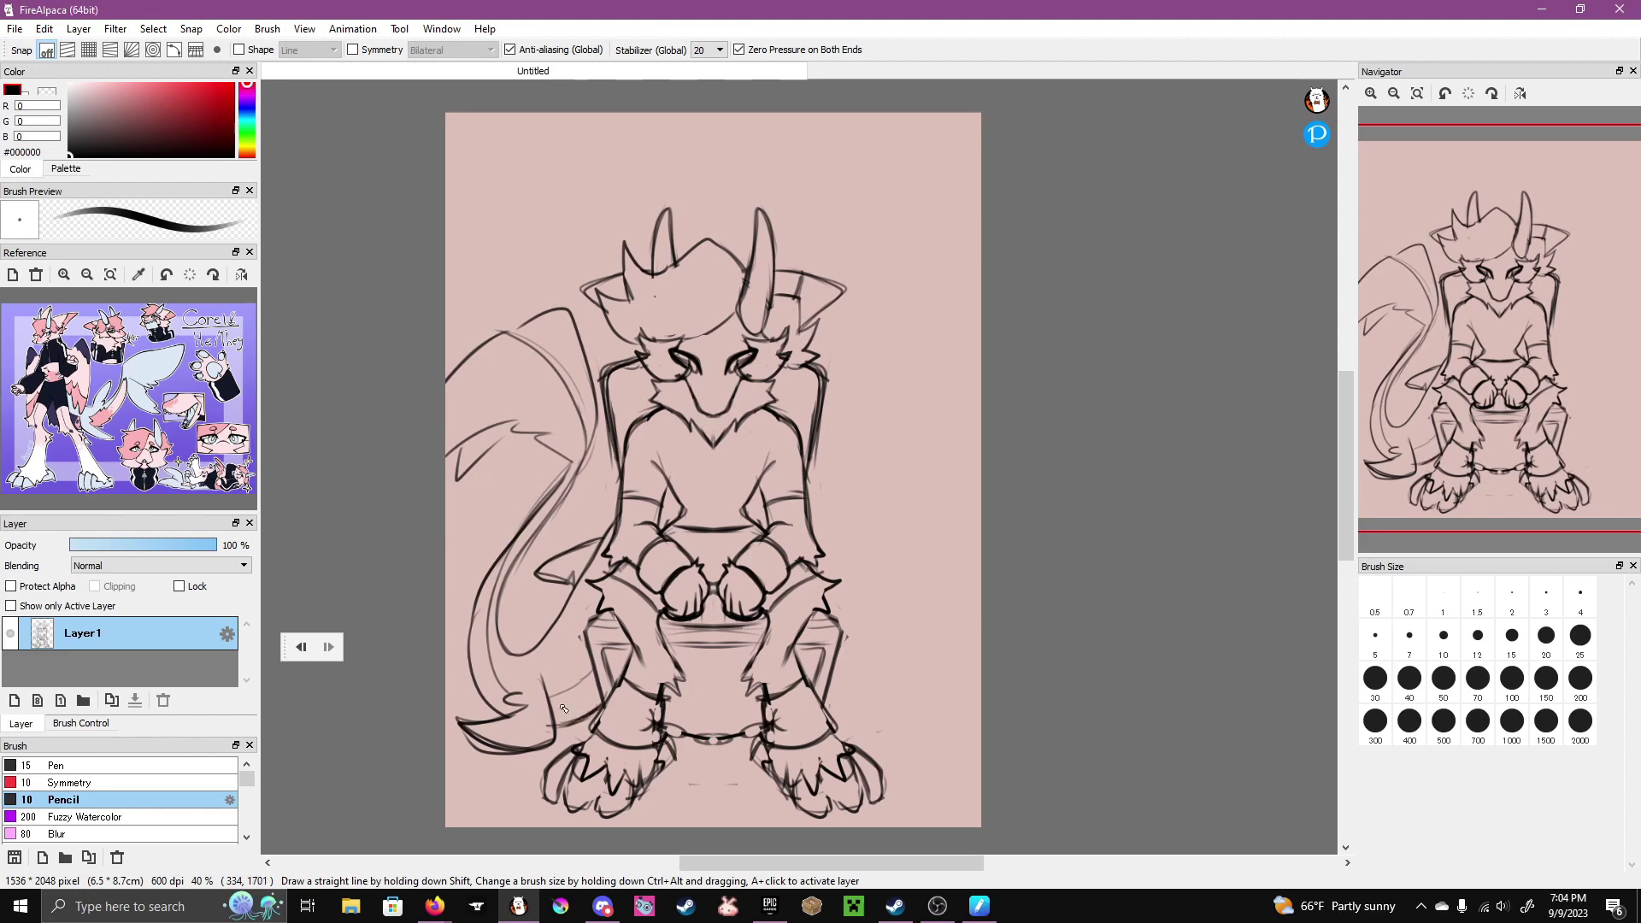
pyautogui.moveTo(508, 342)
pyautogui.mouseDown()
pyautogui.moveTo(584, 451)
pyautogui.moveTo(513, 427)
pyautogui.moveTo(455, 477)
pyautogui.mouseUp()
pyautogui.moveTo(508, 336)
pyautogui.mouseDown()
pyautogui.moveTo(566, 305)
pyautogui.moveTo(530, 550)
pyautogui.moveTo(551, 654)
pyautogui.mouseUp()
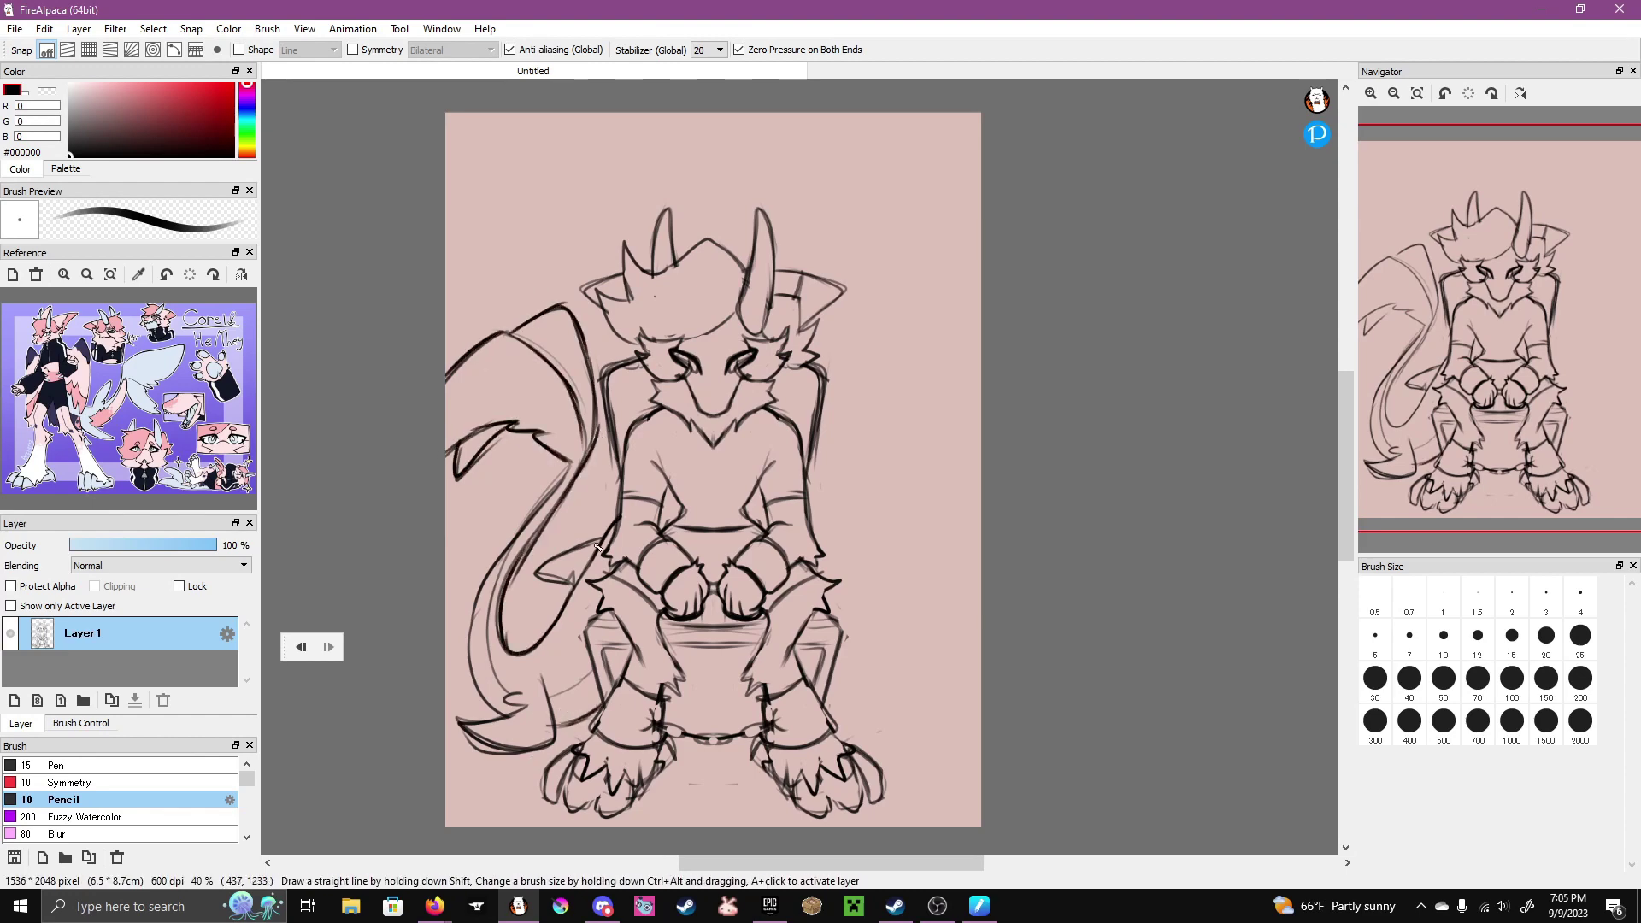
# - Add a new layer, turn on bilateral symmetry, and draw tall folded wings rising from behind the shoulders
pyautogui.click(14, 701)
pyautogui.click(352, 50)
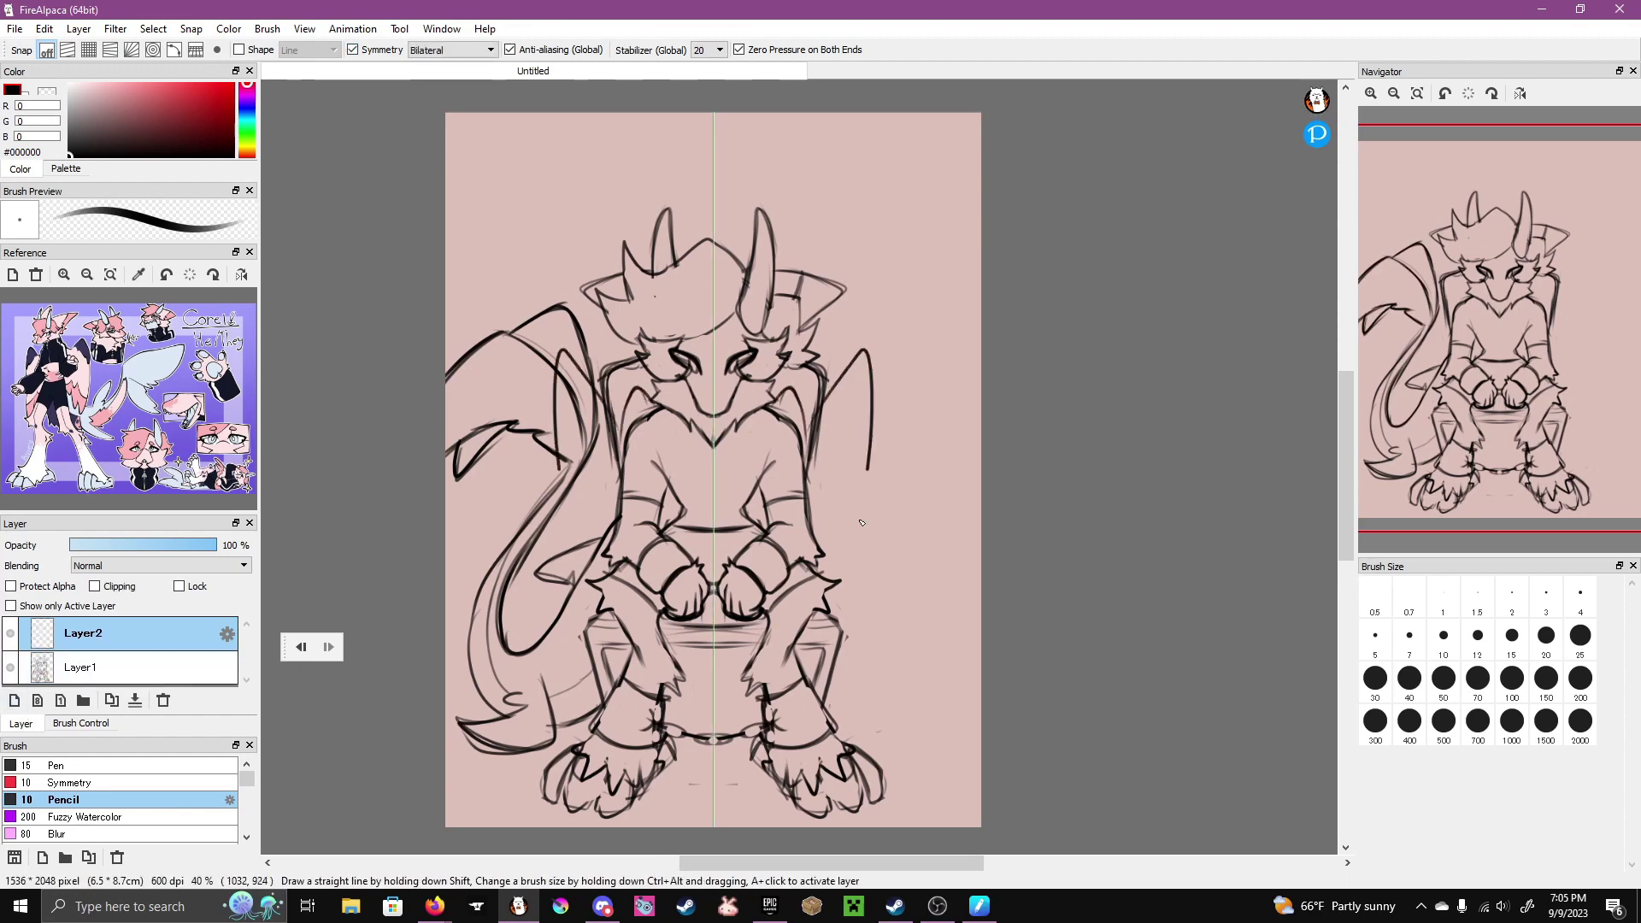
pyautogui.moveTo(784, 422); pyautogui.dragTo(868, 471)
pyautogui.moveTo(871, 359); pyautogui.dragTo(842, 614)
# - Erase the chair back and tail lines on Layer1 where the folded wings overlap them
pyautogui.click(82, 667)
pyautogui.press('e')
pyautogui.moveTo(606, 408); pyautogui.dragTo(605, 441)
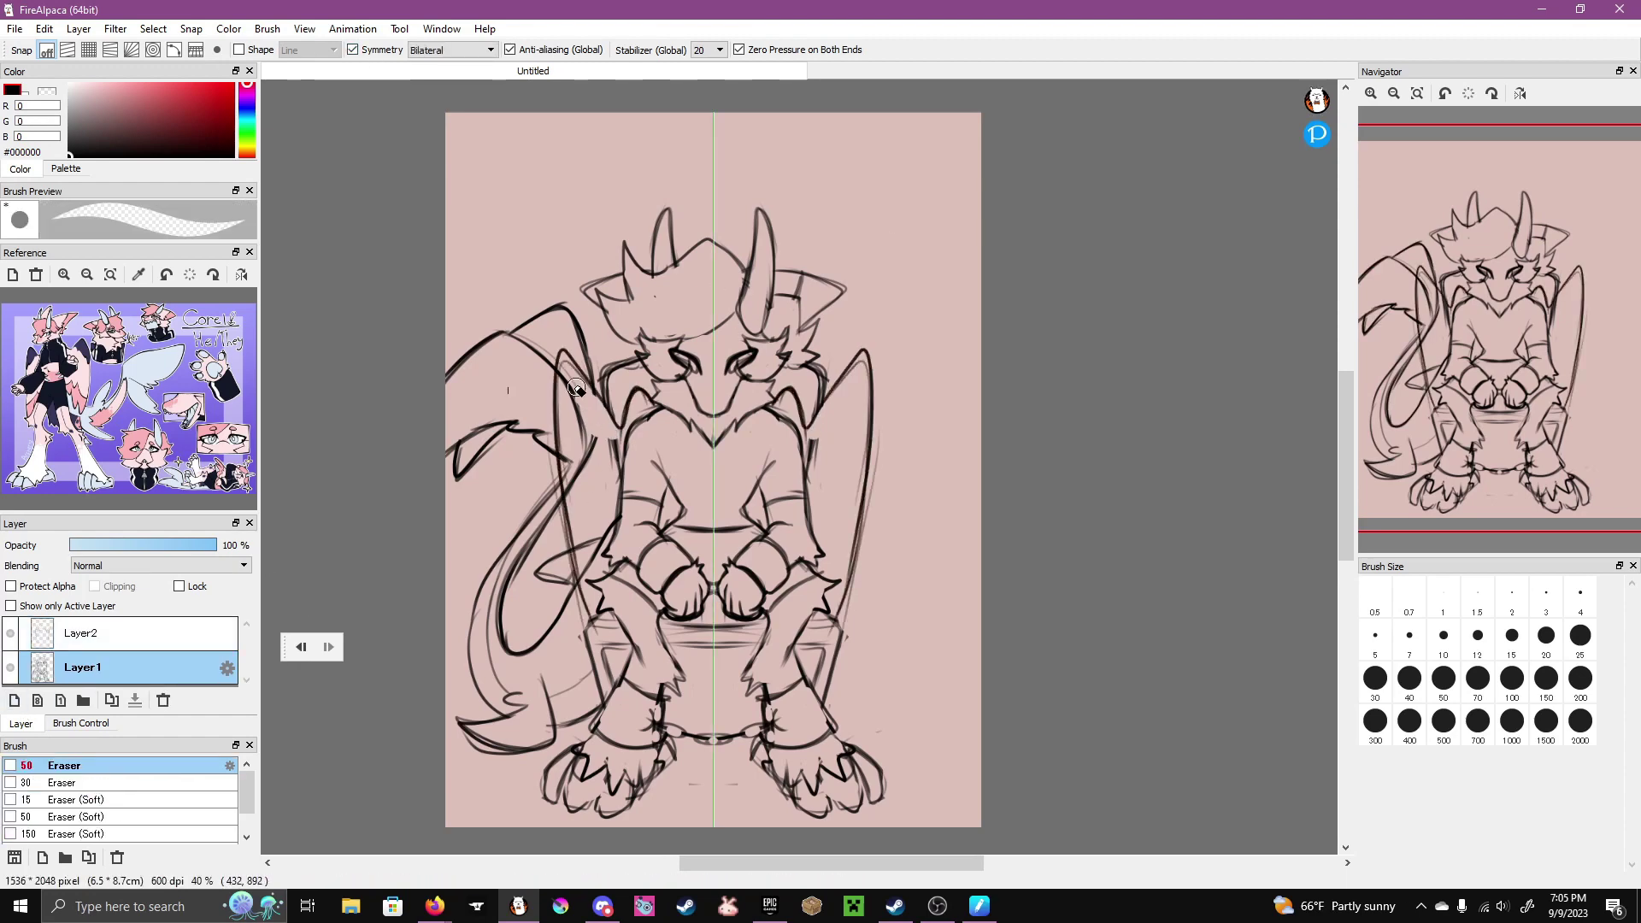
pyautogui.moveTo(573, 375); pyautogui.dragTo(571, 502)
pyautogui.moveTo(609, 440); pyautogui.dragTo(609, 492)
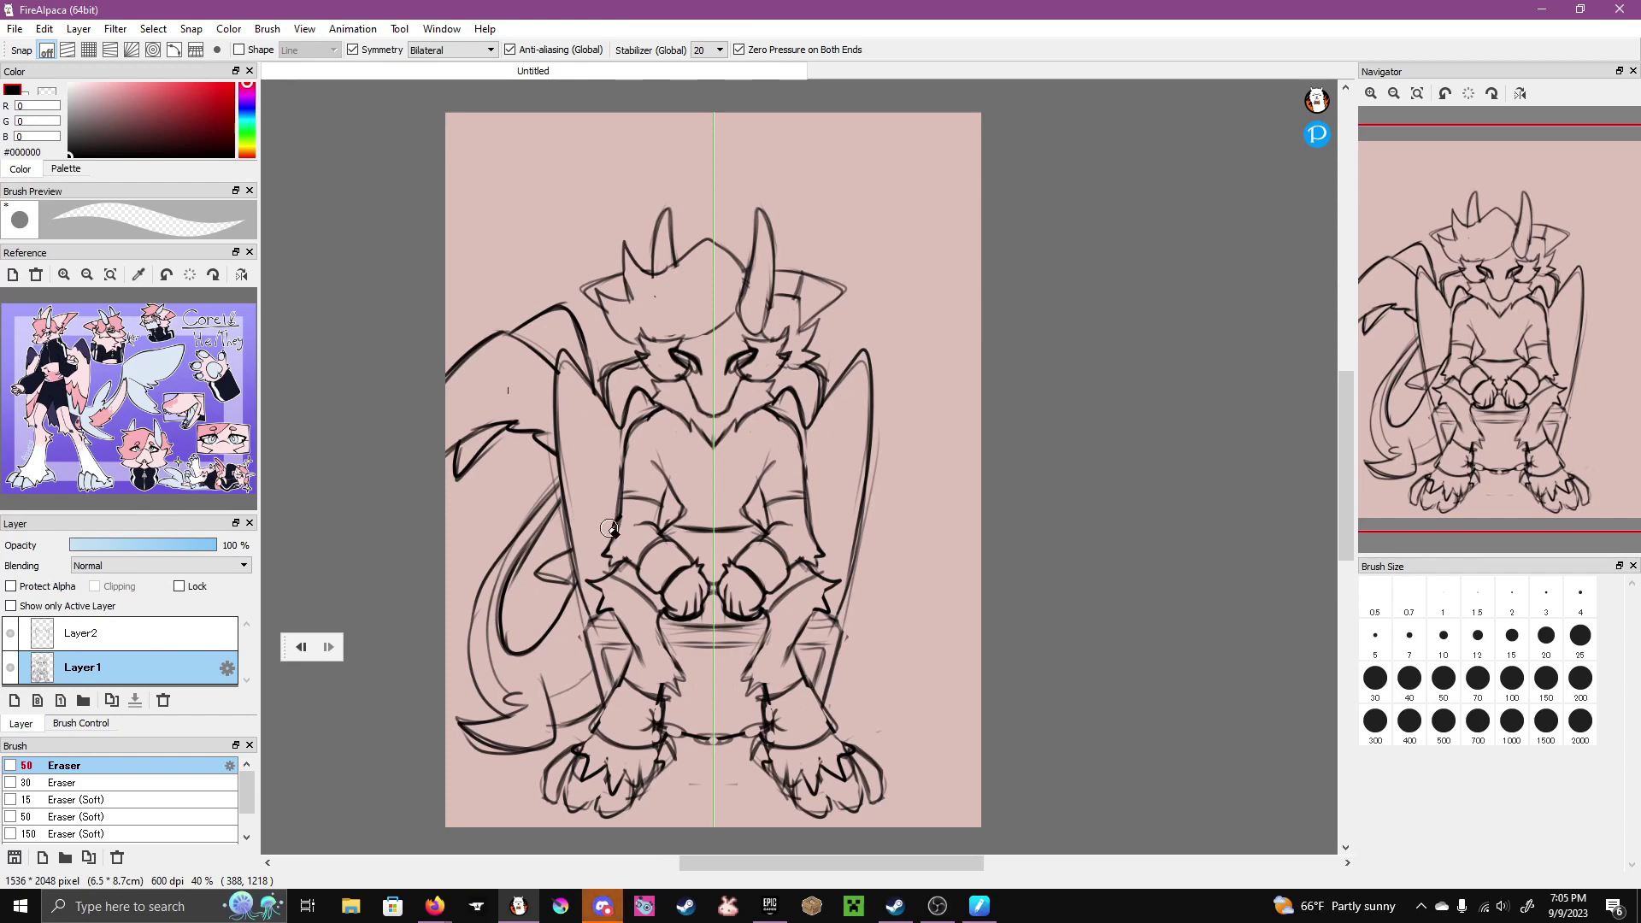
# - Add short wing lines beside the elbows and draw jagged, clawed points at the tops of both wings
pyautogui.press('b')
pyautogui.moveTo(594, 573); pyautogui.dragTo(607, 524)
pyautogui.moveTo(564, 402)
pyautogui.mouseDown()
pyautogui.moveTo(523, 351)
pyautogui.moveTo(558, 423)
pyautogui.moveTo(535, 350)
pyautogui.mouseUp()
pyautogui.hotkey('ctrl', 'z')
pyautogui.press('e')
pyautogui.click(83, 667)
pyautogui.hotkey('alt', 'Tab')
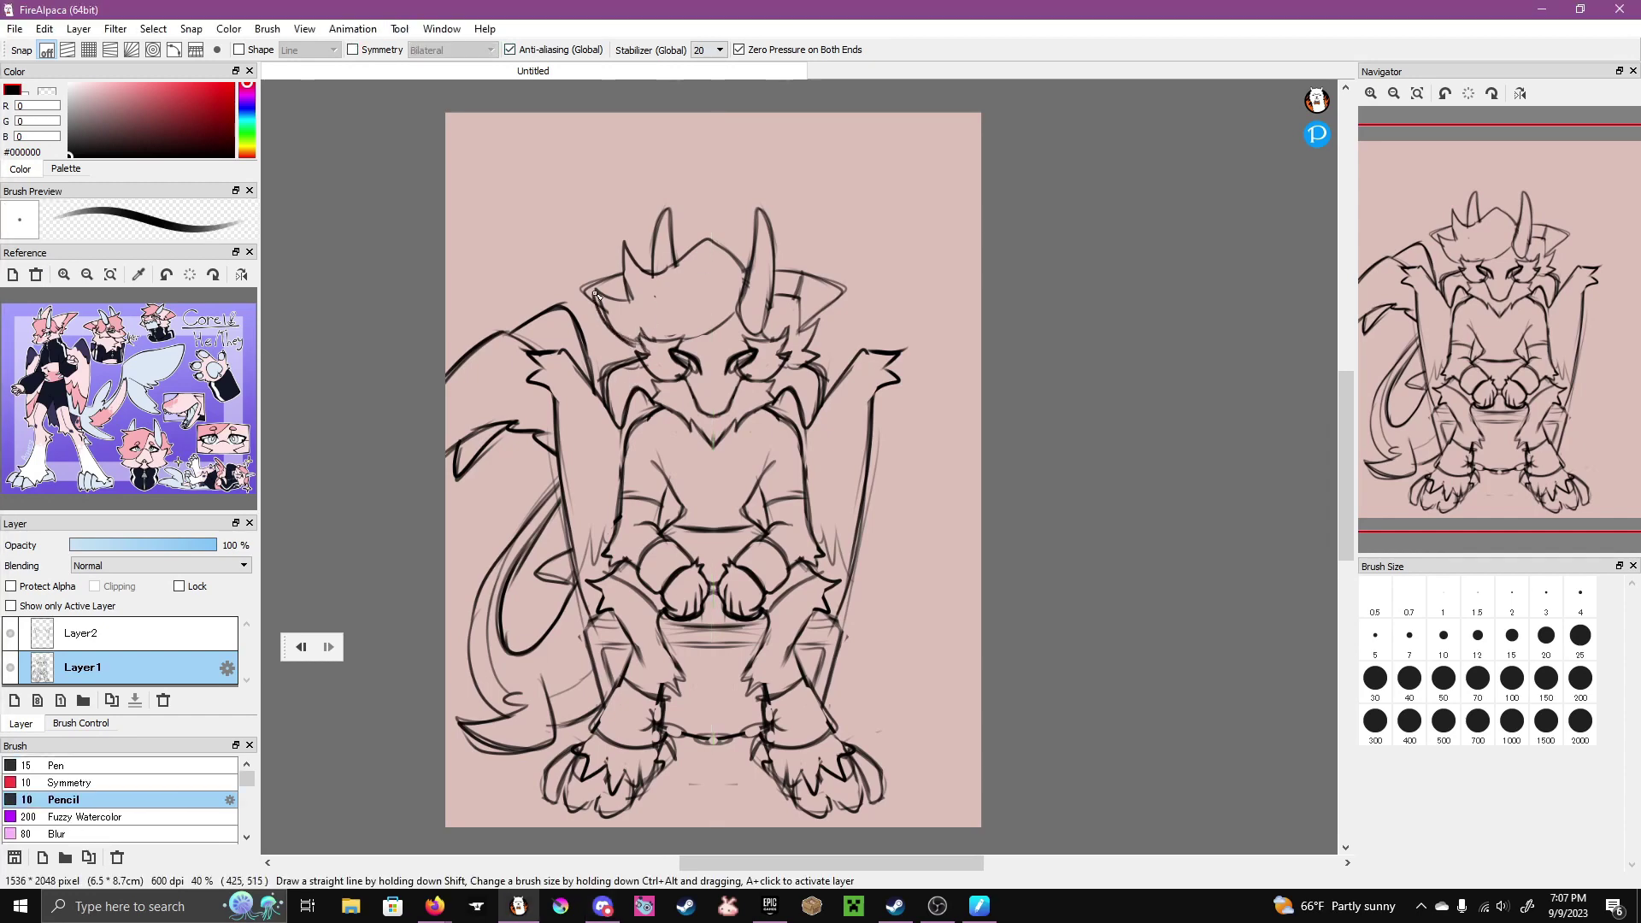
# - Redraw the hair fringe across the forehead and replace the loose paw outlines with bold rounded toes
pyautogui.moveTo(660, 270); pyautogui.dragTo(730, 258)
pyautogui.press('e')
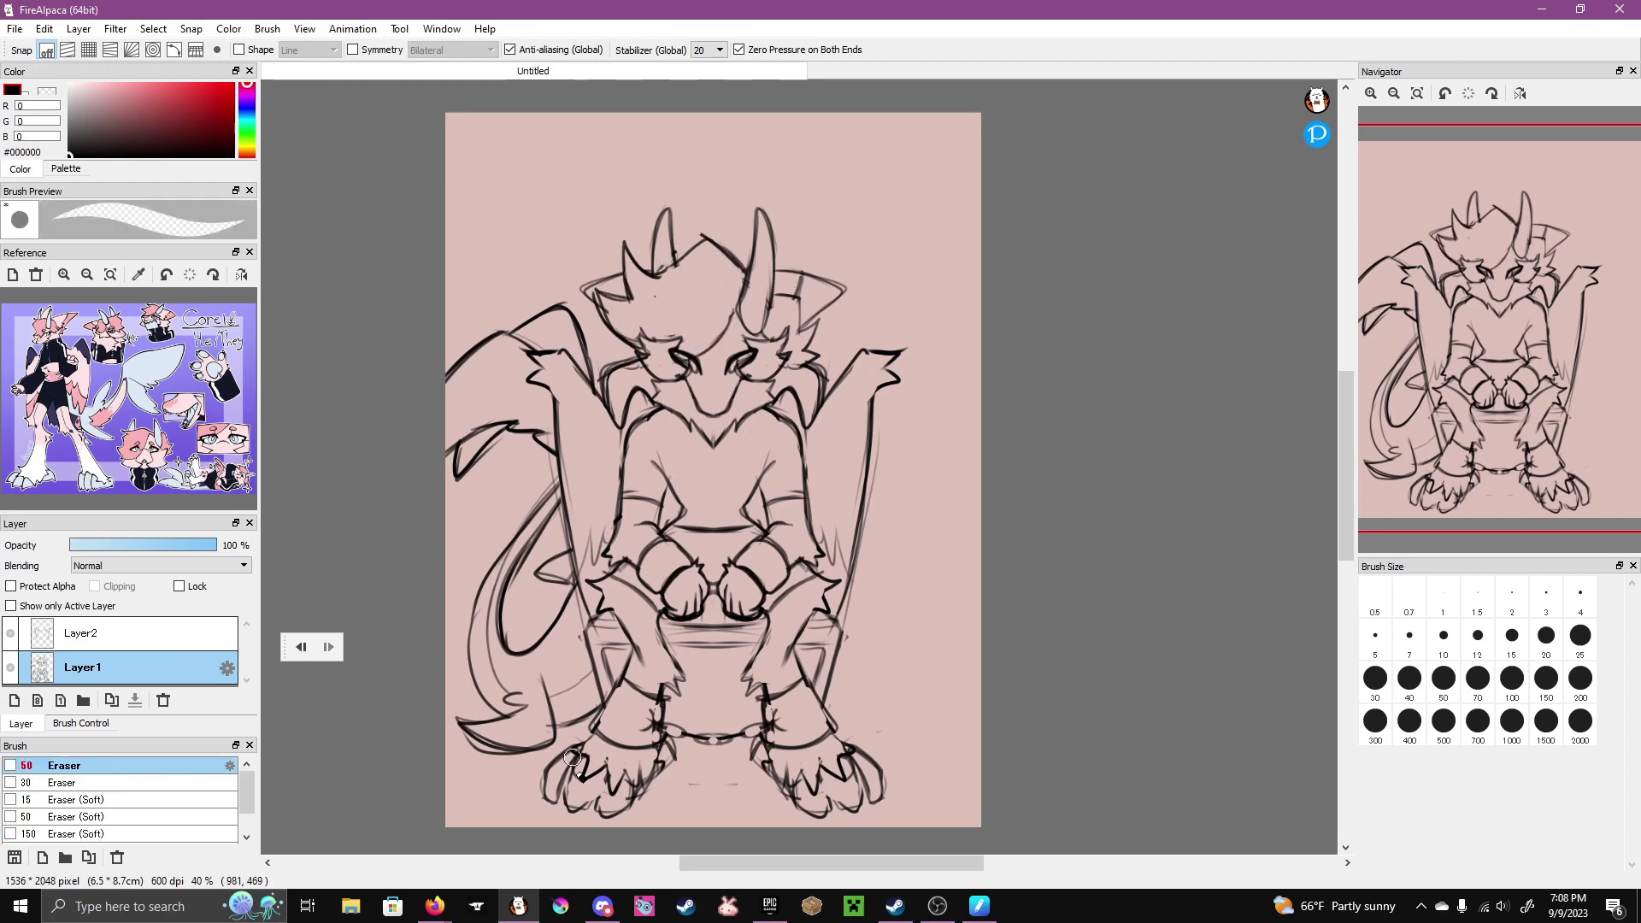
pyautogui.press('e')
pyautogui.moveTo(569, 768); pyautogui.dragTo(603, 825)
pyautogui.moveTo(571, 754); pyautogui.dragTo(549, 797)
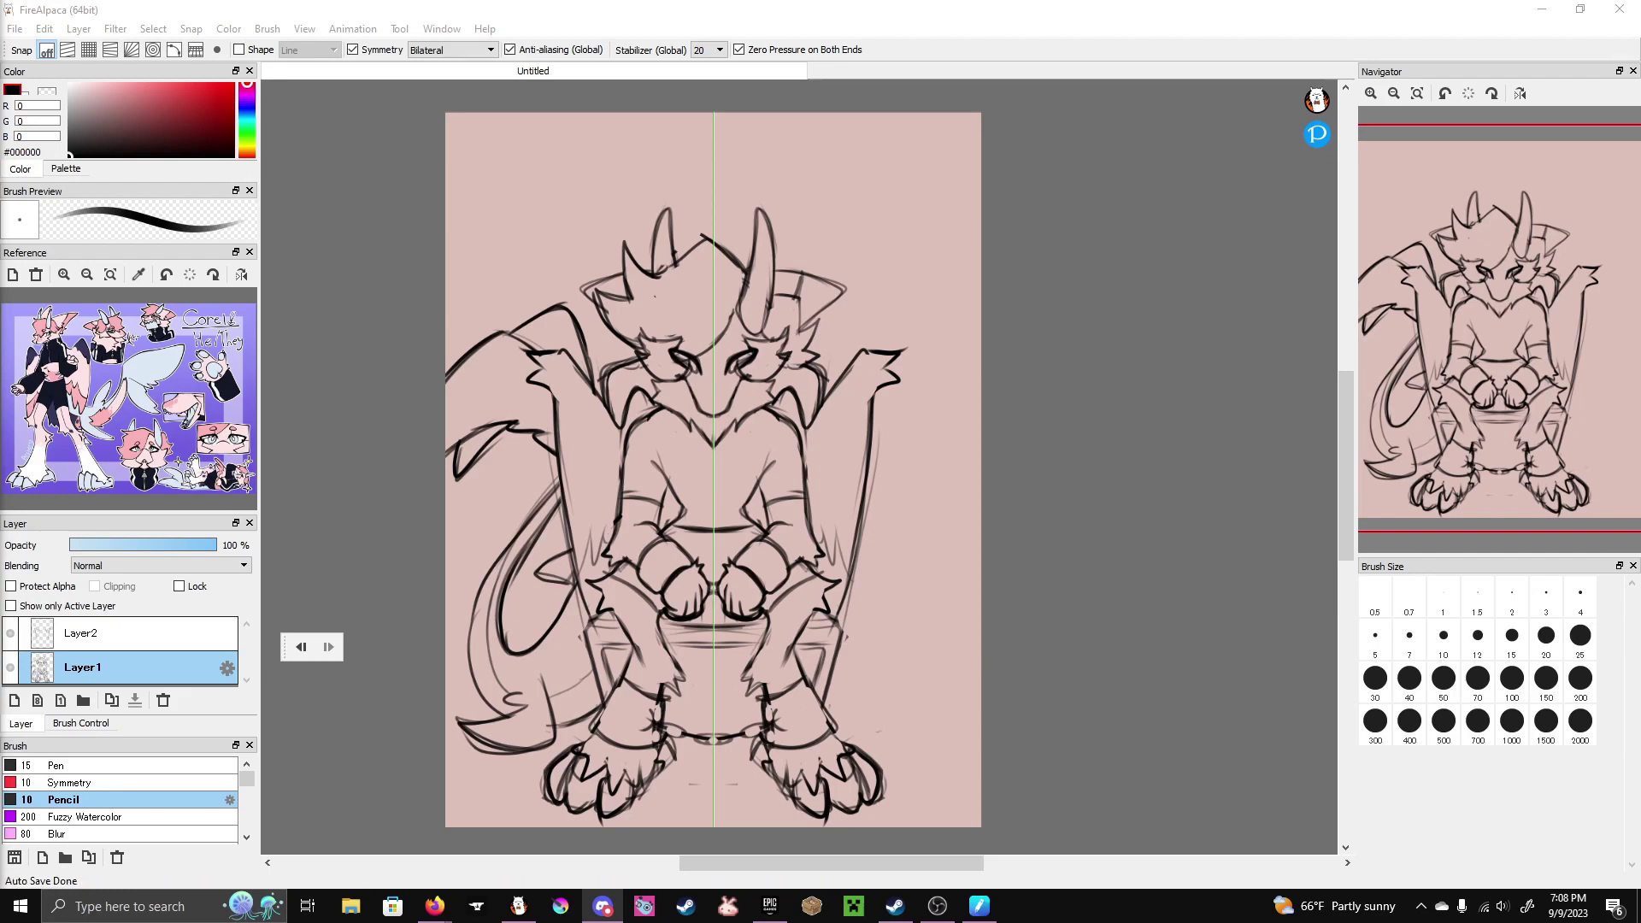
# - Save the drawing as "wa" in FireAlpaca (*.mdp) format in Saved Pictures, and capture a screen snip of the whole canvas
pyautogui.click(14, 28)
pyautogui.click(80, 233)
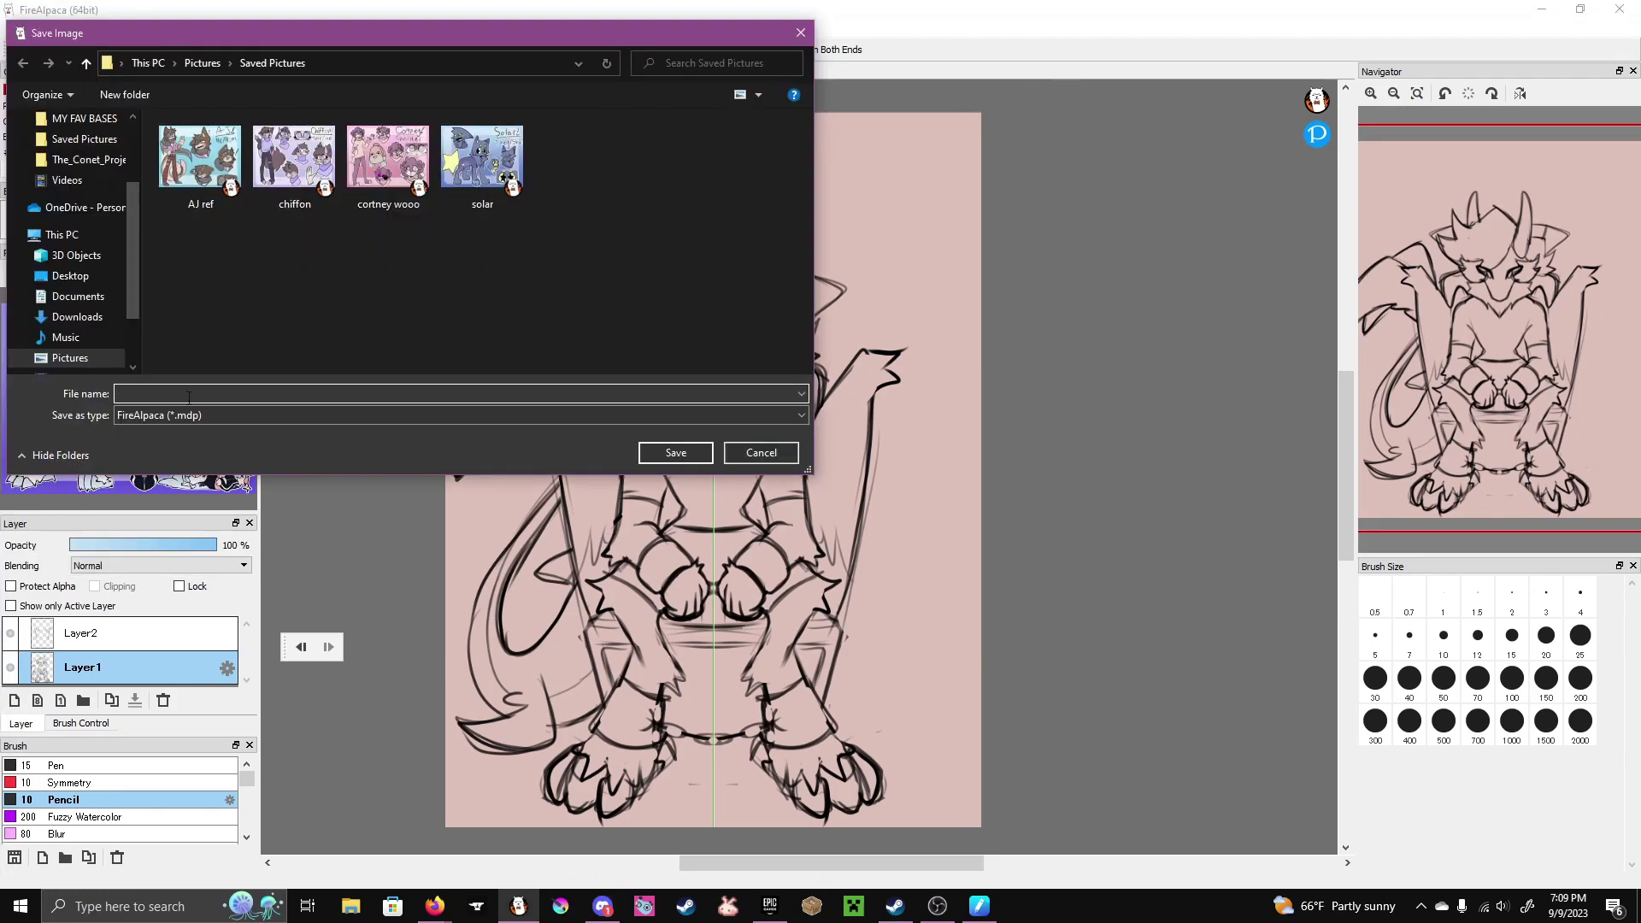
pyautogui.write('wa')
pyautogui.press('Return')
pyautogui.press('super+shift+s')
pyautogui.moveTo(443, 112); pyautogui.dragTo(982, 829)
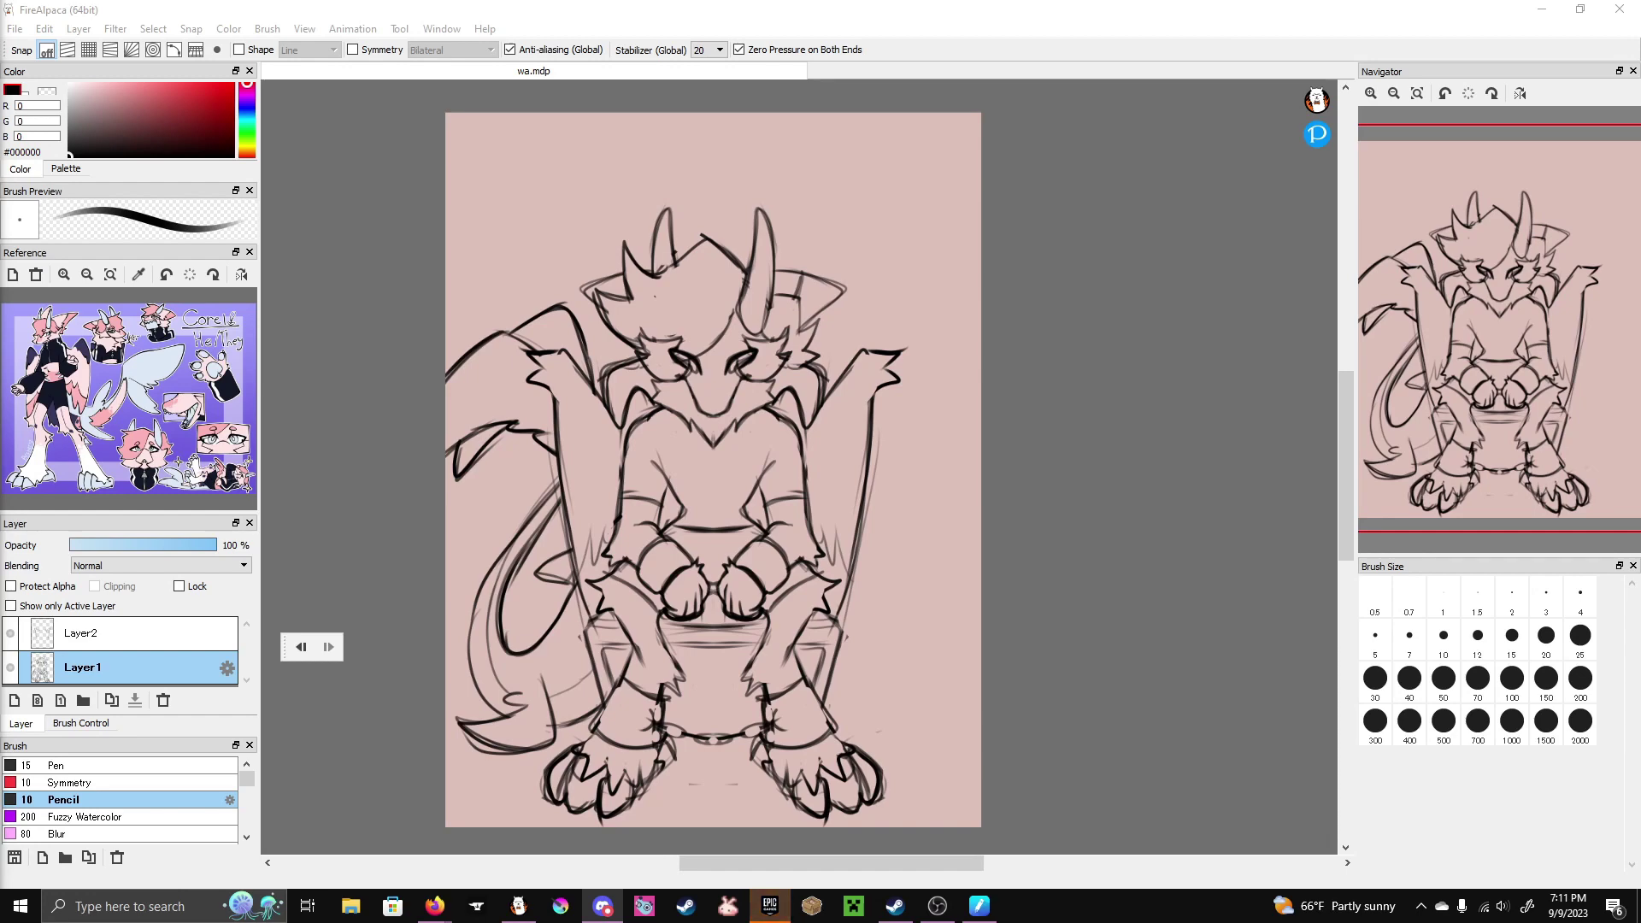
# - Merge the wing layer into Layer1 and add a fresh empty layer above it
pyautogui.click(143, 648)
pyautogui.hotkey('ctrl', 'z')
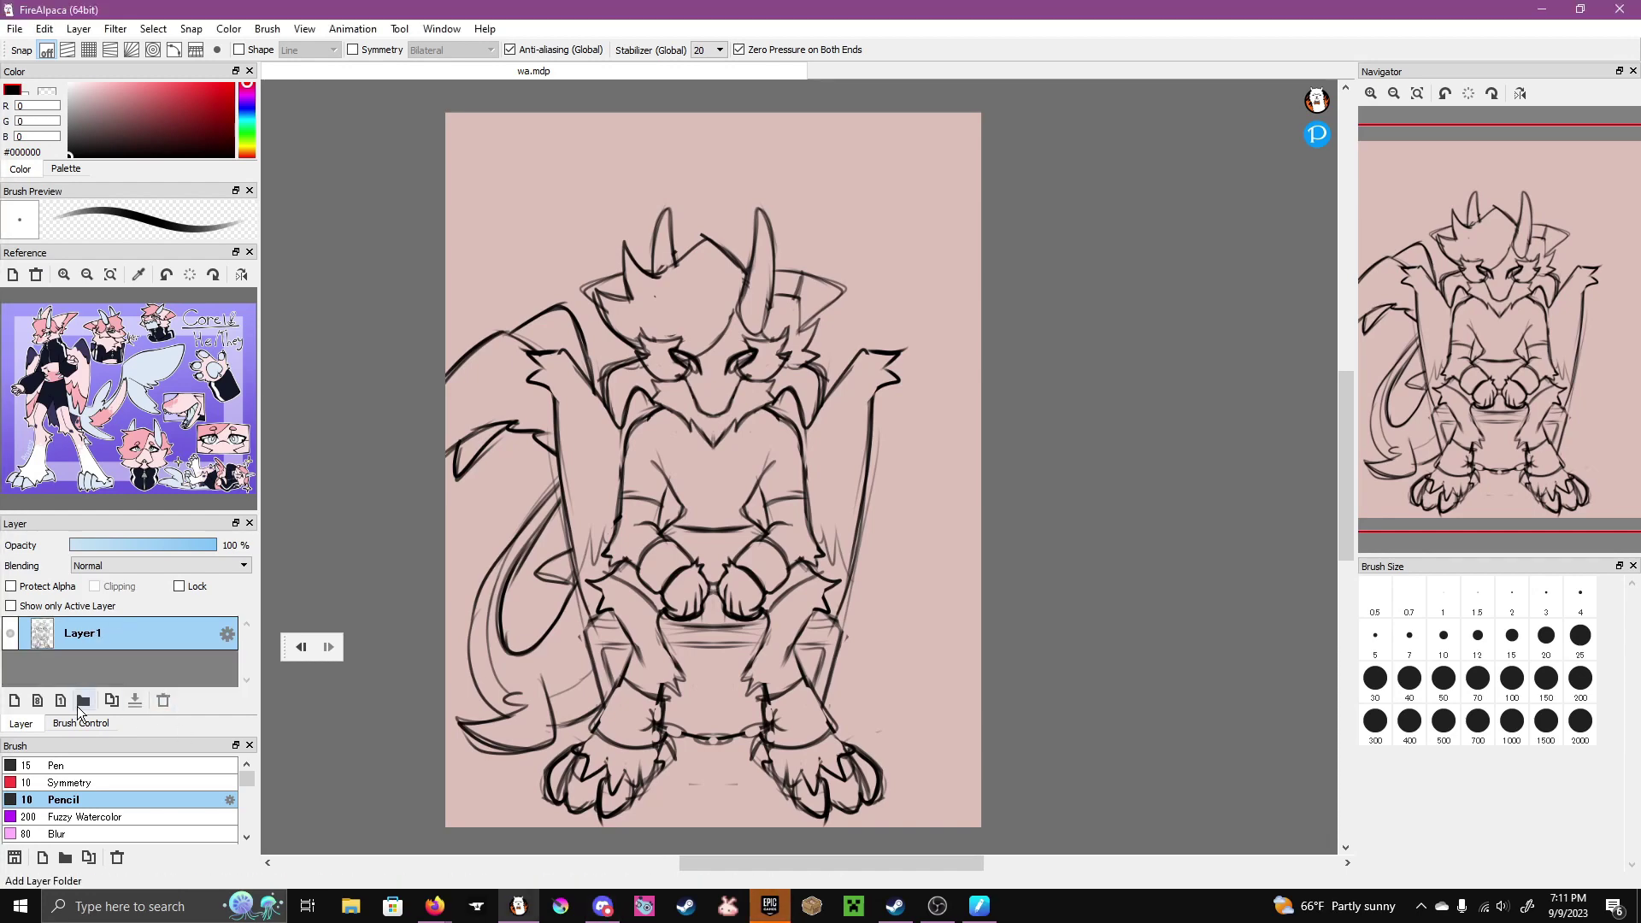
pyautogui.hotkey('ctrl', 'y')
# - Try sketching a large, boxy jointed hand reaching in from the canvas edge beside the raised wing tip
pyautogui.moveTo(787, 338)
pyautogui.mouseDown()
pyautogui.moveTo(909, 236)
pyautogui.moveTo(908, 329)
pyautogui.mouseUp()
pyautogui.moveTo(903, 248)
pyautogui.mouseDown()
pyautogui.moveTo(951, 246)
pyautogui.moveTo(908, 327)
pyautogui.moveTo(949, 323)
pyautogui.mouseUp()
pyautogui.moveTo(862, 359); pyautogui.dragTo(926, 433)
pyautogui.moveTo(959, 325); pyautogui.dragTo(981, 372)
pyautogui.moveTo(889, 359)
pyautogui.mouseDown()
pyautogui.moveTo(981, 368)
pyautogui.moveTo(983, 458)
pyautogui.mouseUp()
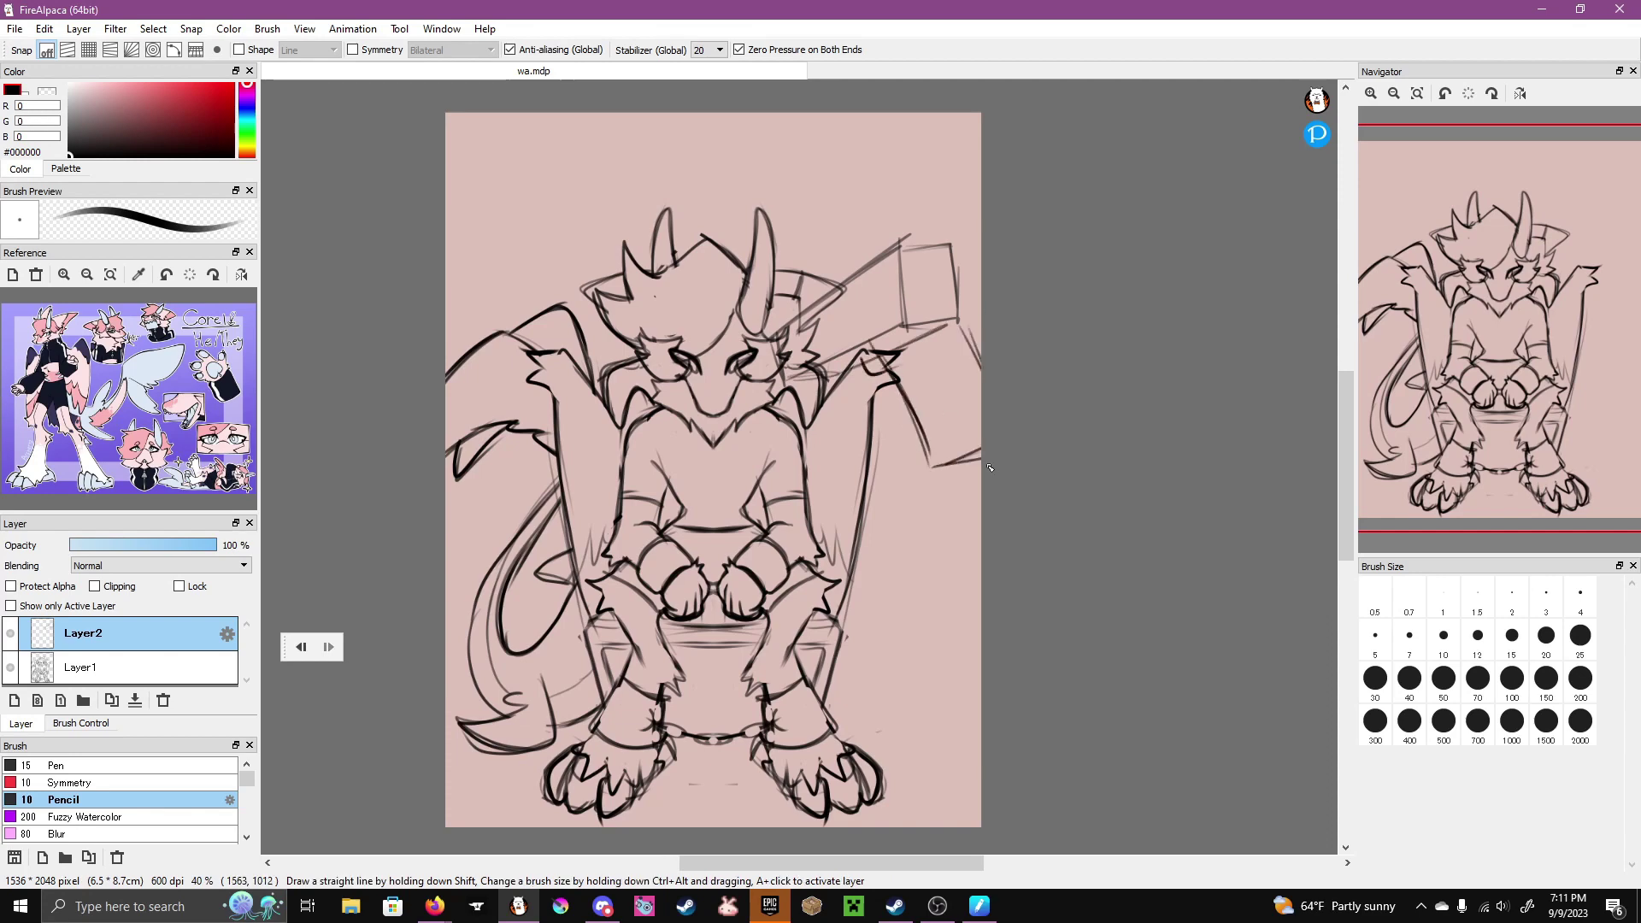
pyautogui.moveTo(881, 285)
pyautogui.mouseDown()
pyautogui.moveTo(850, 359)
pyautogui.moveTo(945, 306)
pyautogui.mouseUp()
pyautogui.moveTo(903, 321); pyautogui.dragTo(895, 335)
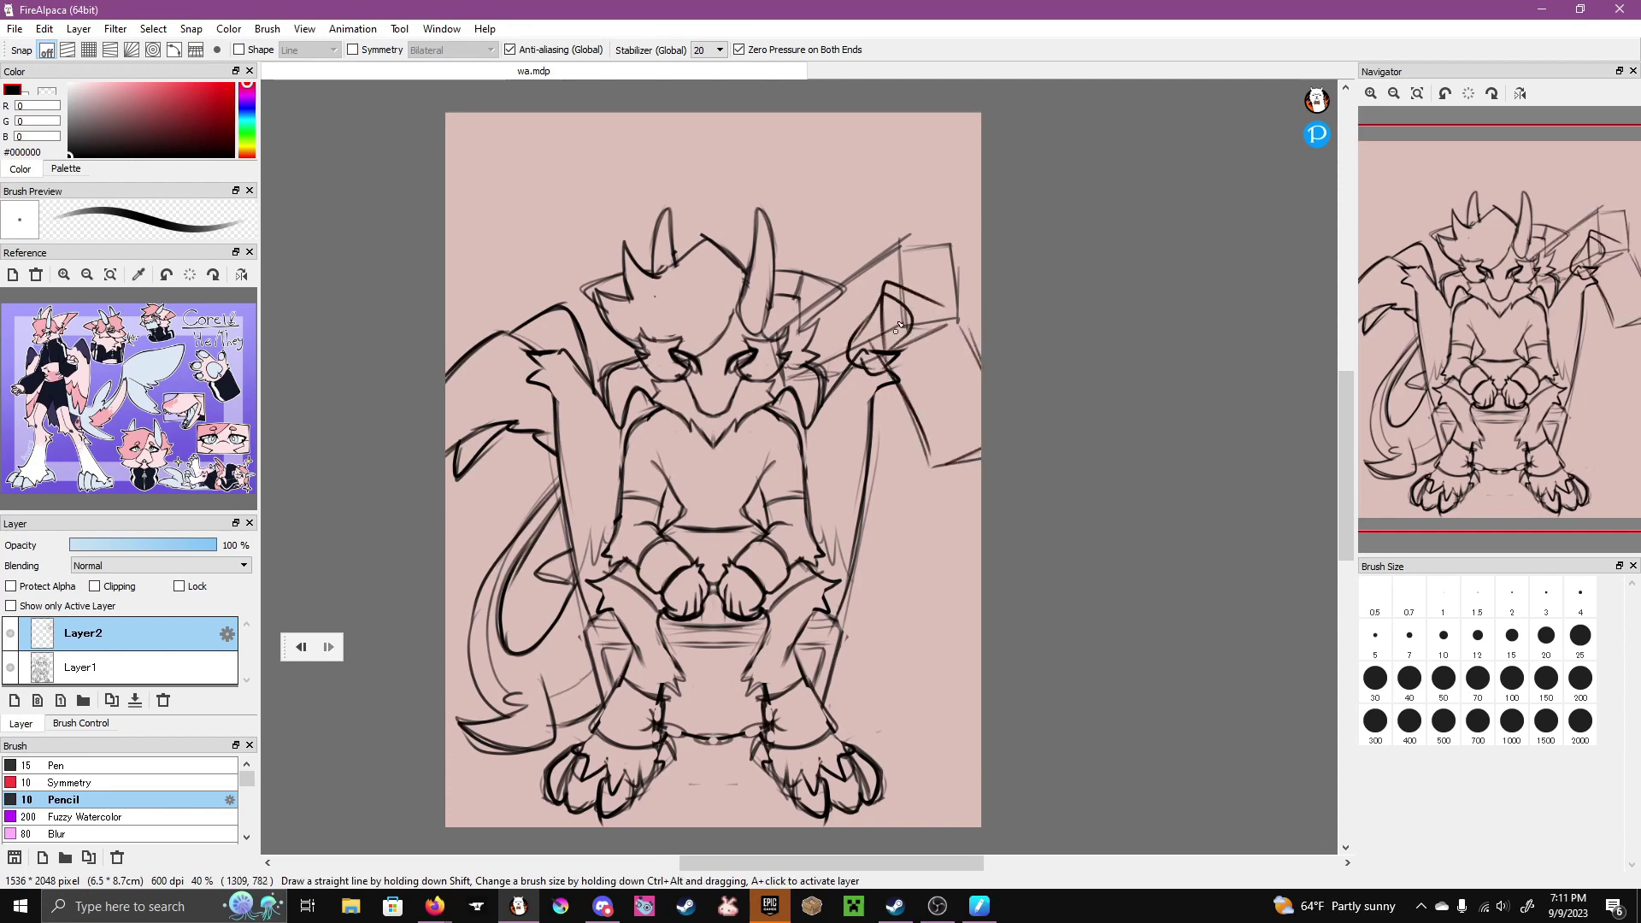
pyautogui.hotkey('ctrl', 'z')
pyautogui.moveTo(902, 205)
pyautogui.mouseDown()
pyautogui.moveTo(979, 301)
pyautogui.moveTo(932, 202)
pyautogui.mouseUp()
pyautogui.moveTo(932, 309); pyautogui.dragTo(979, 377)
pyautogui.moveTo(889, 342); pyautogui.dragTo(957, 457)
pyautogui.moveTo(854, 393); pyautogui.dragTo(958, 470)
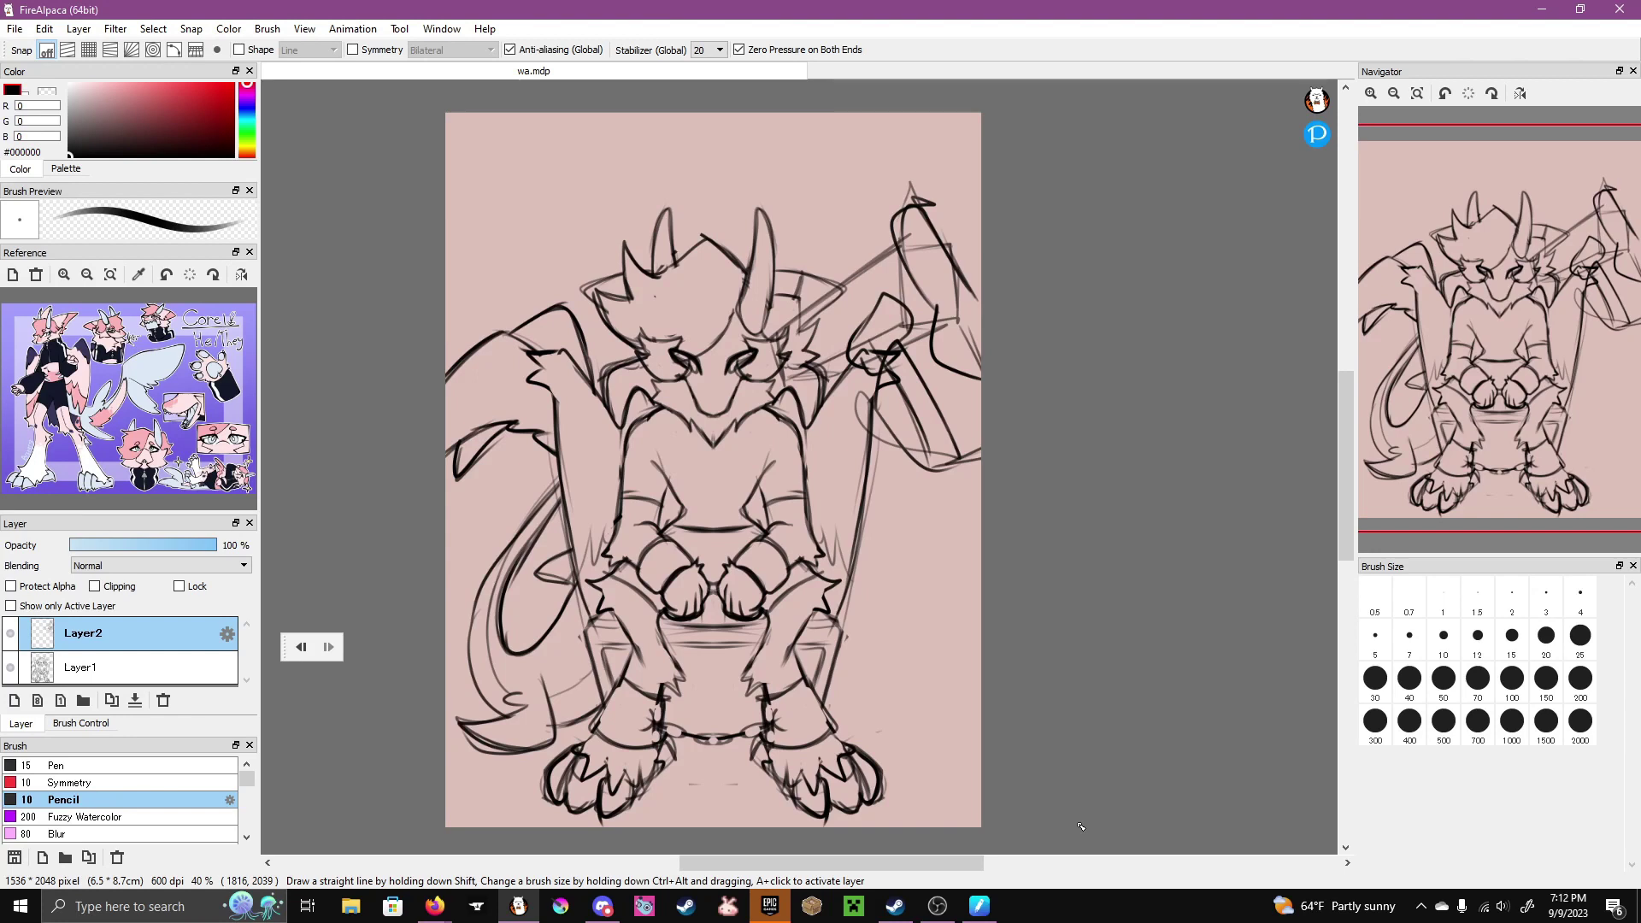
# - Erase the whole rough shape beside the wing from Layer2 using a size 400 eraser
pyautogui.press('e')
pyautogui.moveTo(932, 445); pyautogui.dragTo(1006, 271)
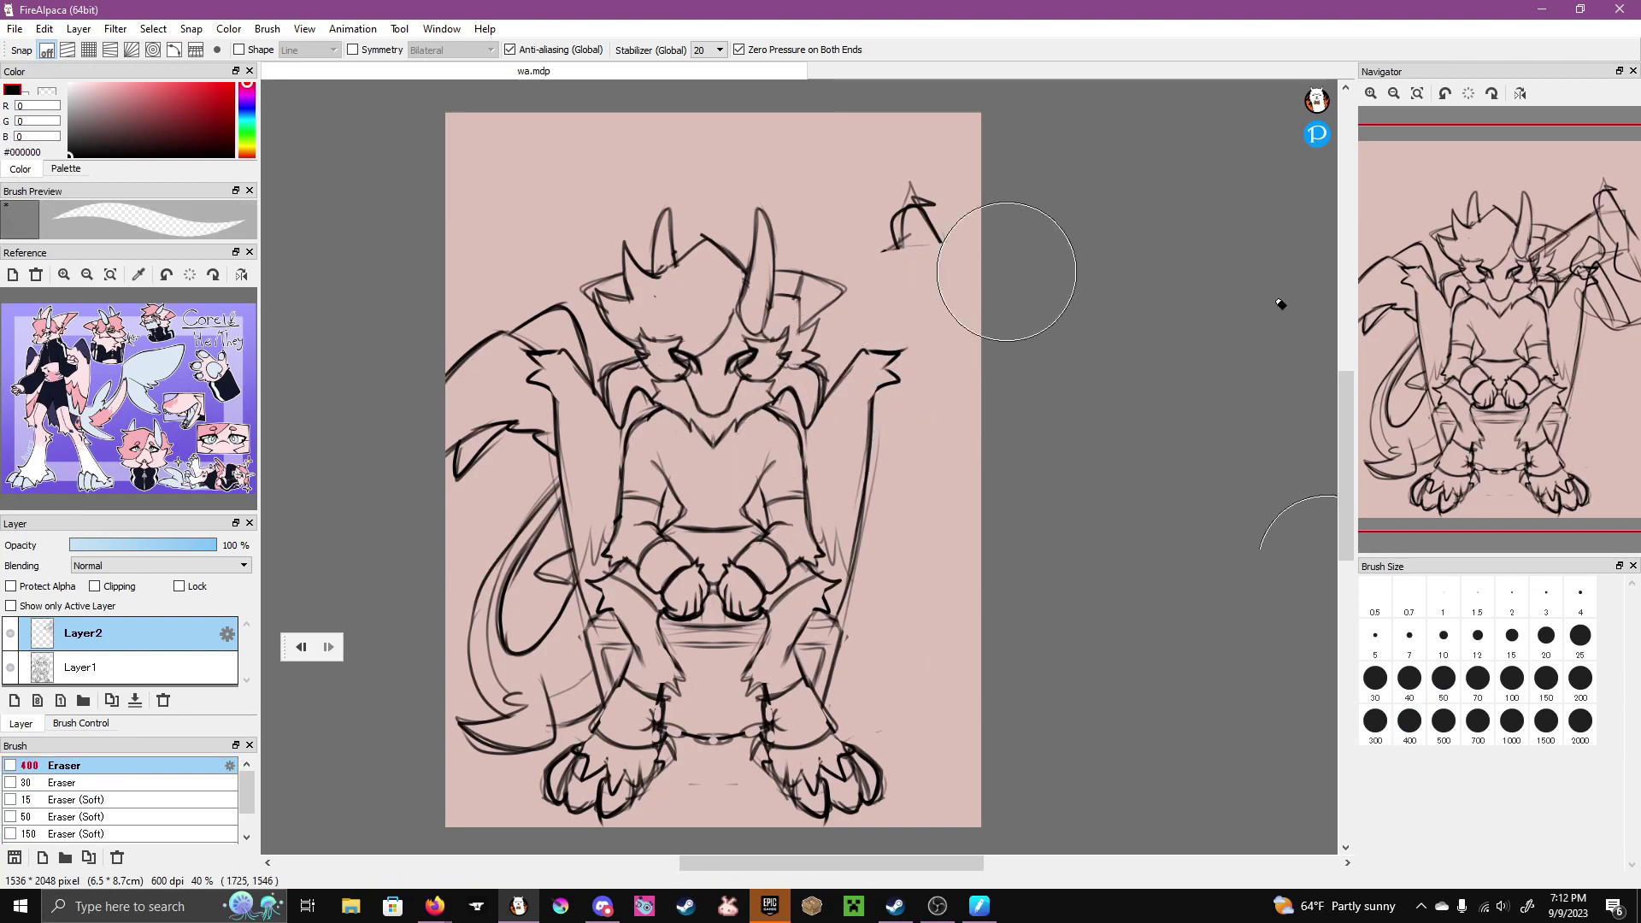
pyautogui.moveTo(936, 201); pyautogui.dragTo(889, 248)
pyautogui.press('b')
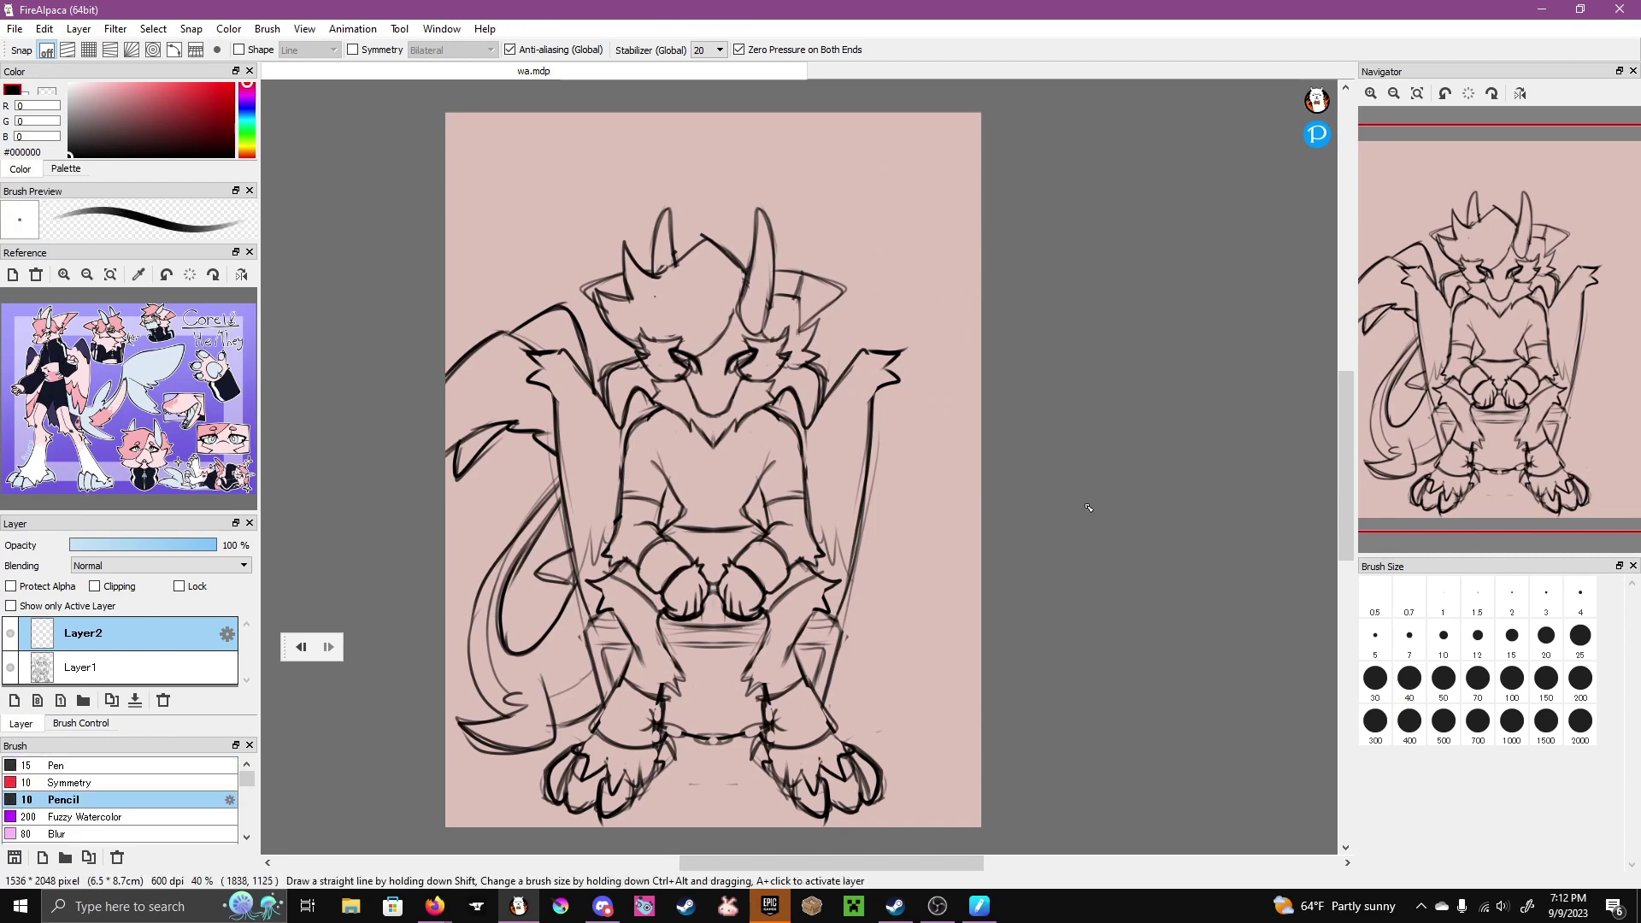
# - Draw a large pointed wedge in the canvas's upper right corner, with a thin diagonal line from its tip across the head
pyautogui.moveTo(816, 114)
pyautogui.mouseDown()
pyautogui.moveTo(759, 177)
pyautogui.moveTo(1026, 184)
pyautogui.mouseUp()
pyautogui.moveTo(764, 175); pyautogui.dragTo(1069, 192)
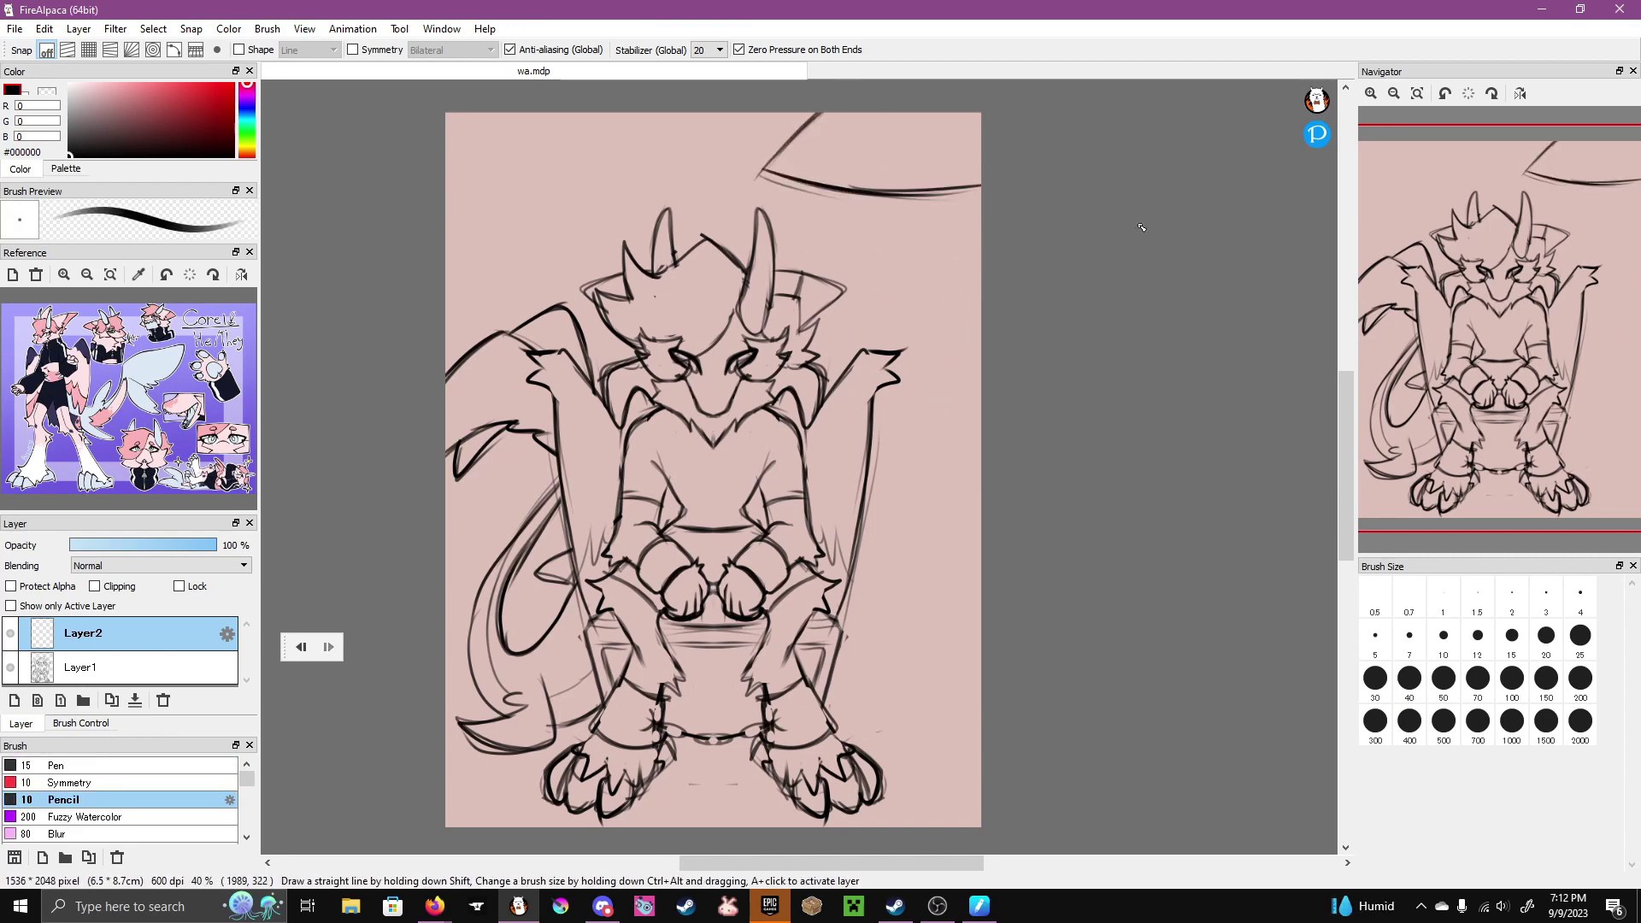
pyautogui.click(436, 906)
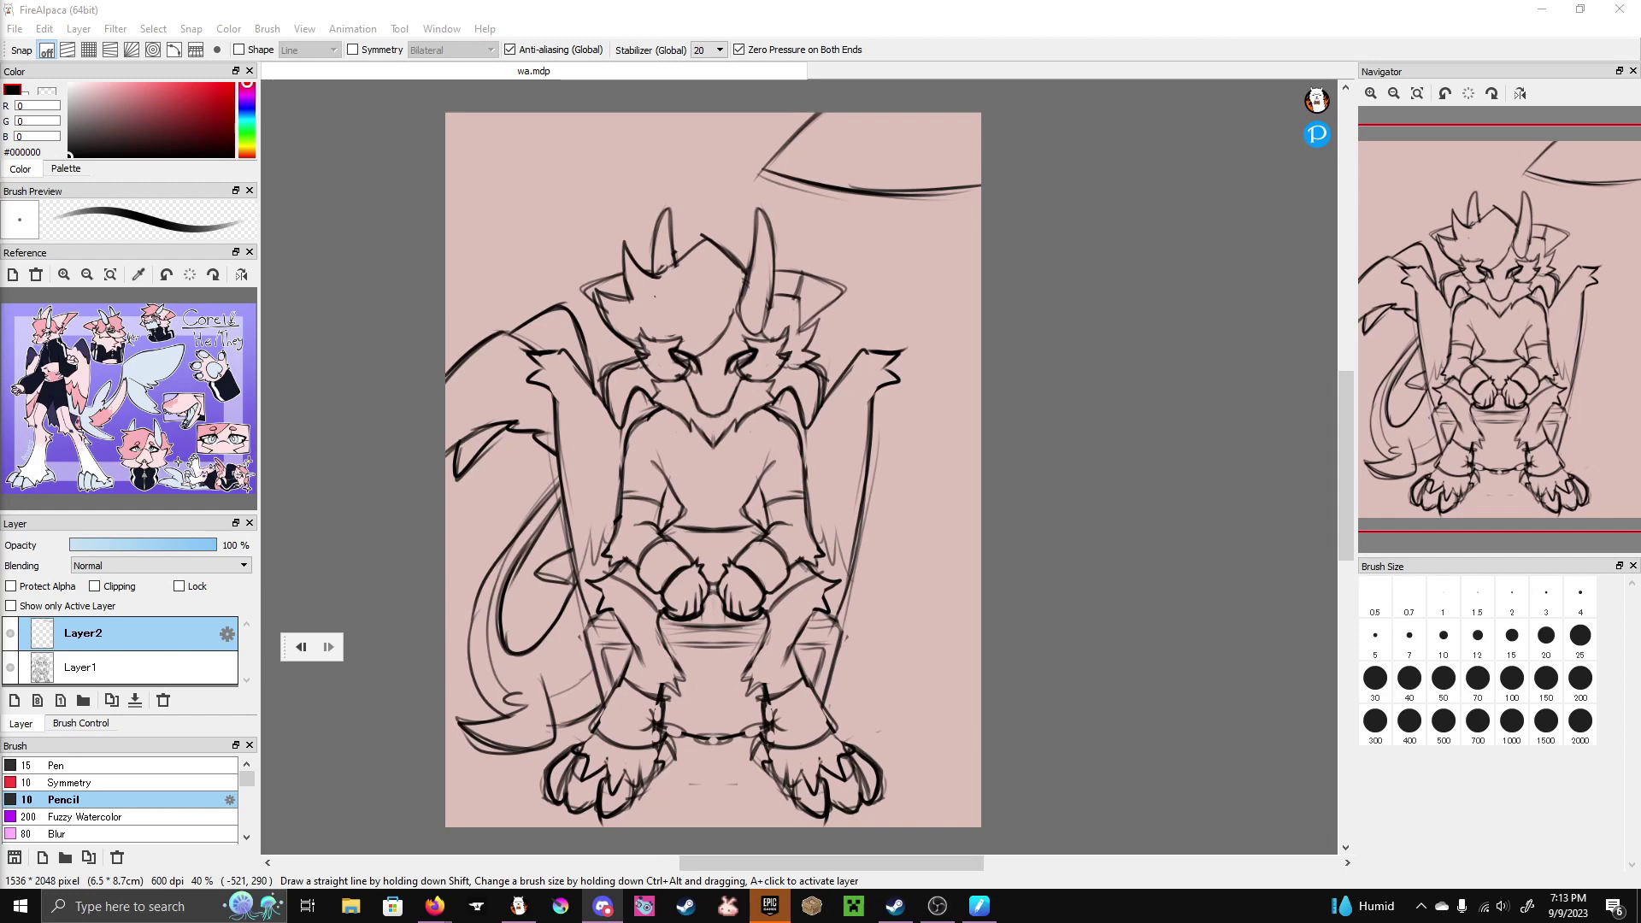
pyautogui.moveTo(774, 158); pyautogui.dragTo(446, 506)
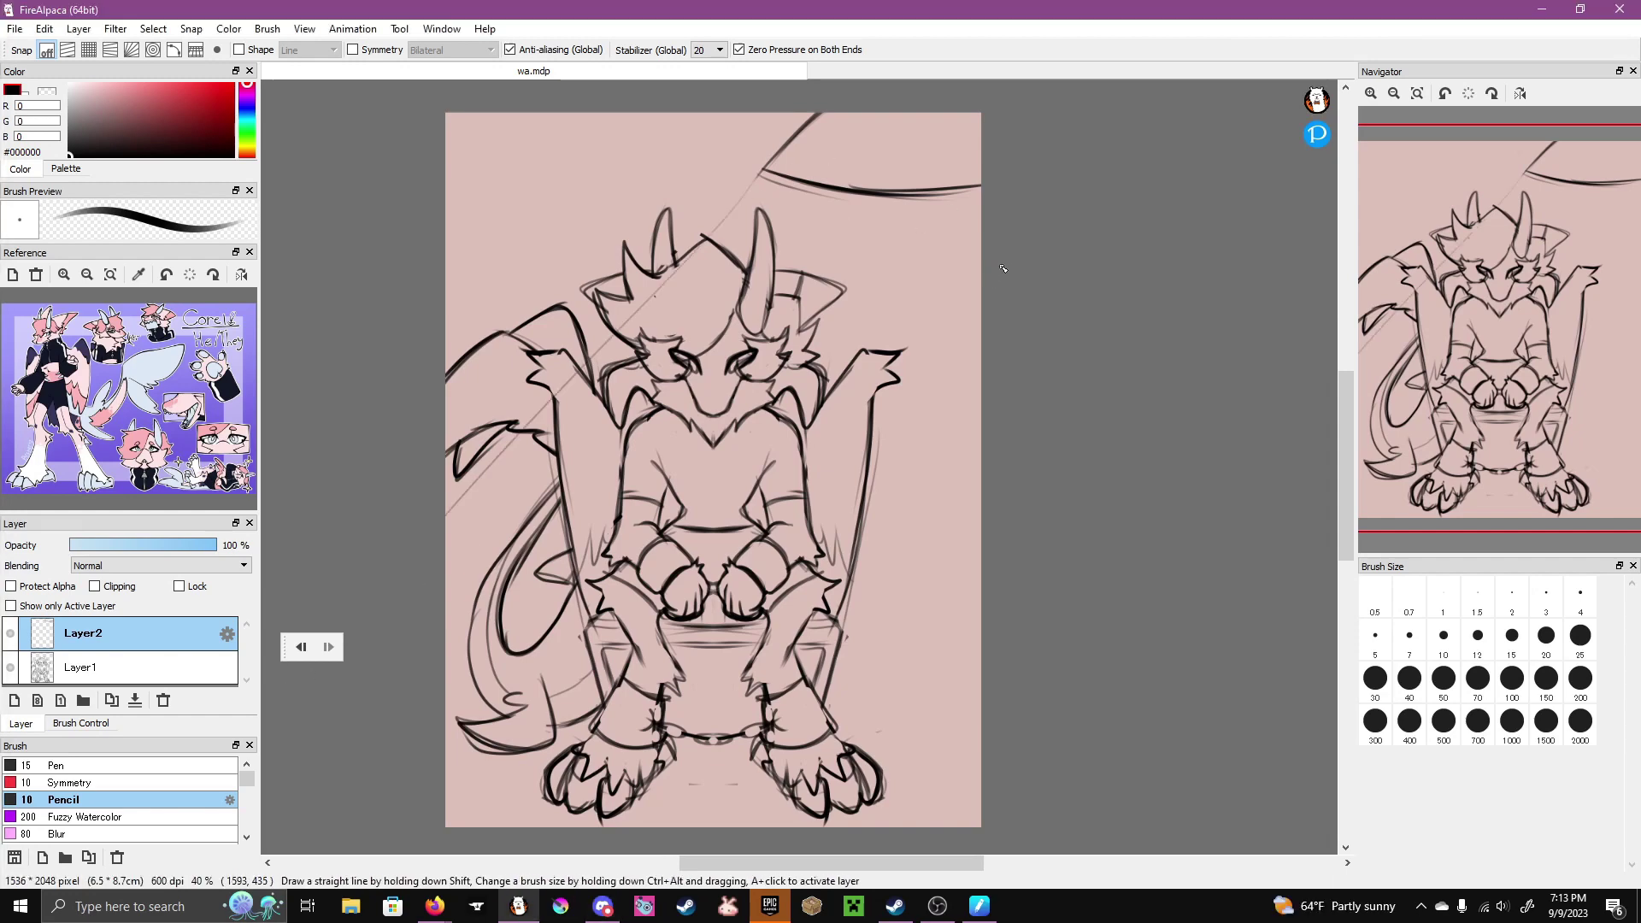
# - Add a new layer, move it below Layer1, and pick the pale pink #FFE5E6 from the character reference
pyautogui.hotkey('ctrl', 'shift', 'n')
pyautogui.moveTo(154, 660); pyautogui.dragTo(154, 676)
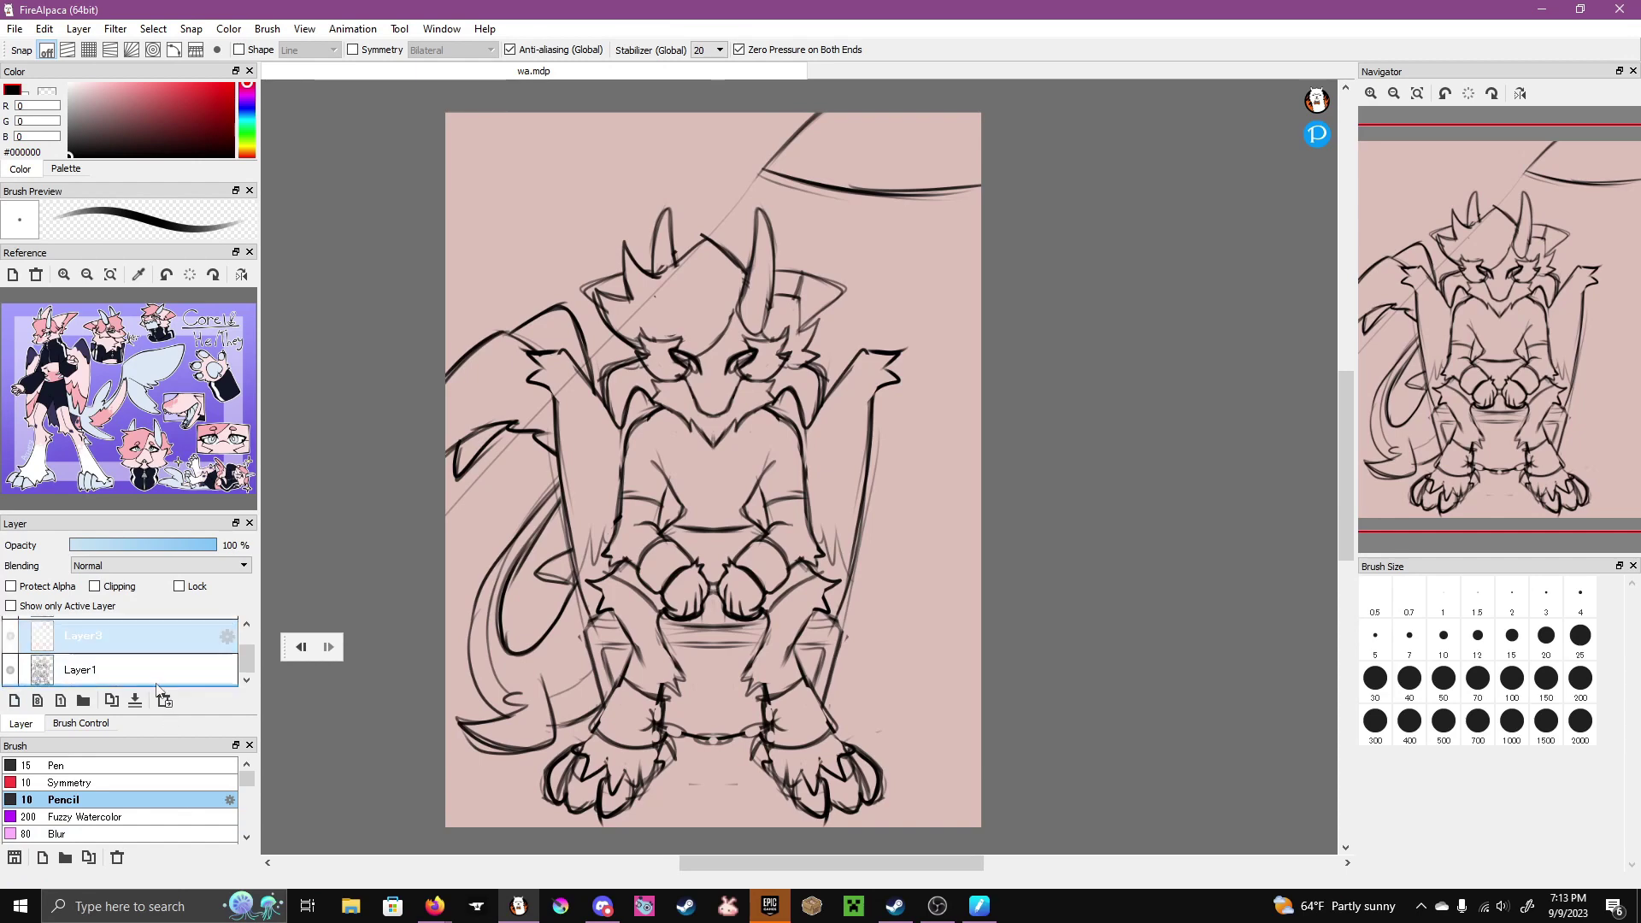
pyautogui.scroll(3, 128, 402)
pyautogui.click(180, 455)
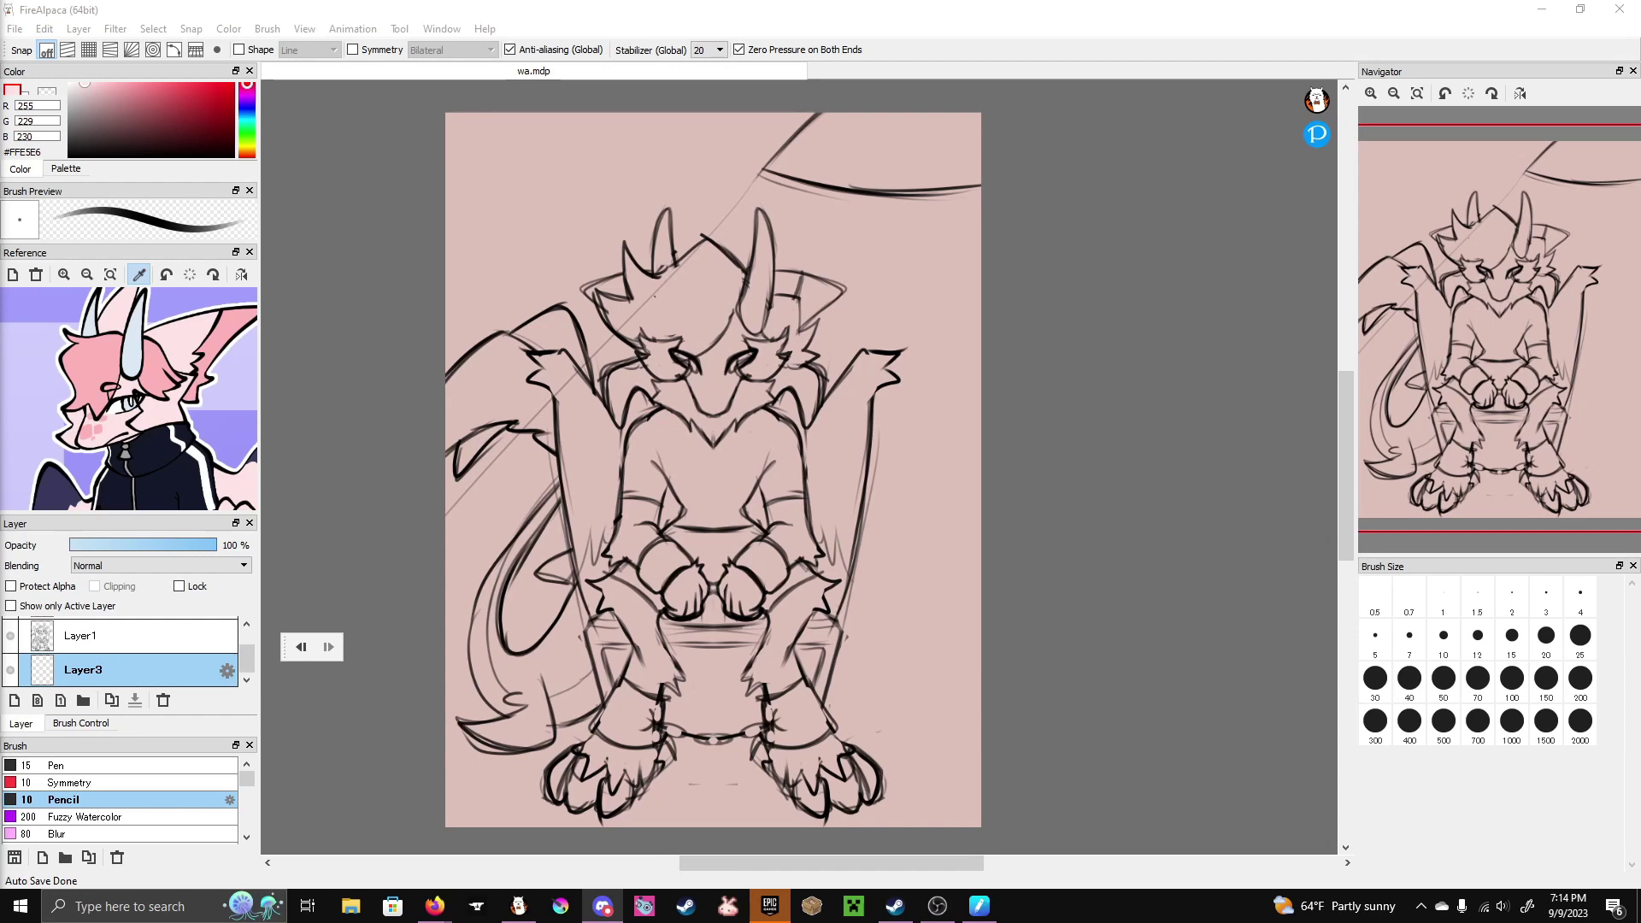
# - With the Pen and bilateral symmetry enabled, paint the face, inner ears and forearms pale pink #FFE5E6 on Layer3
pyautogui.click(56, 765)
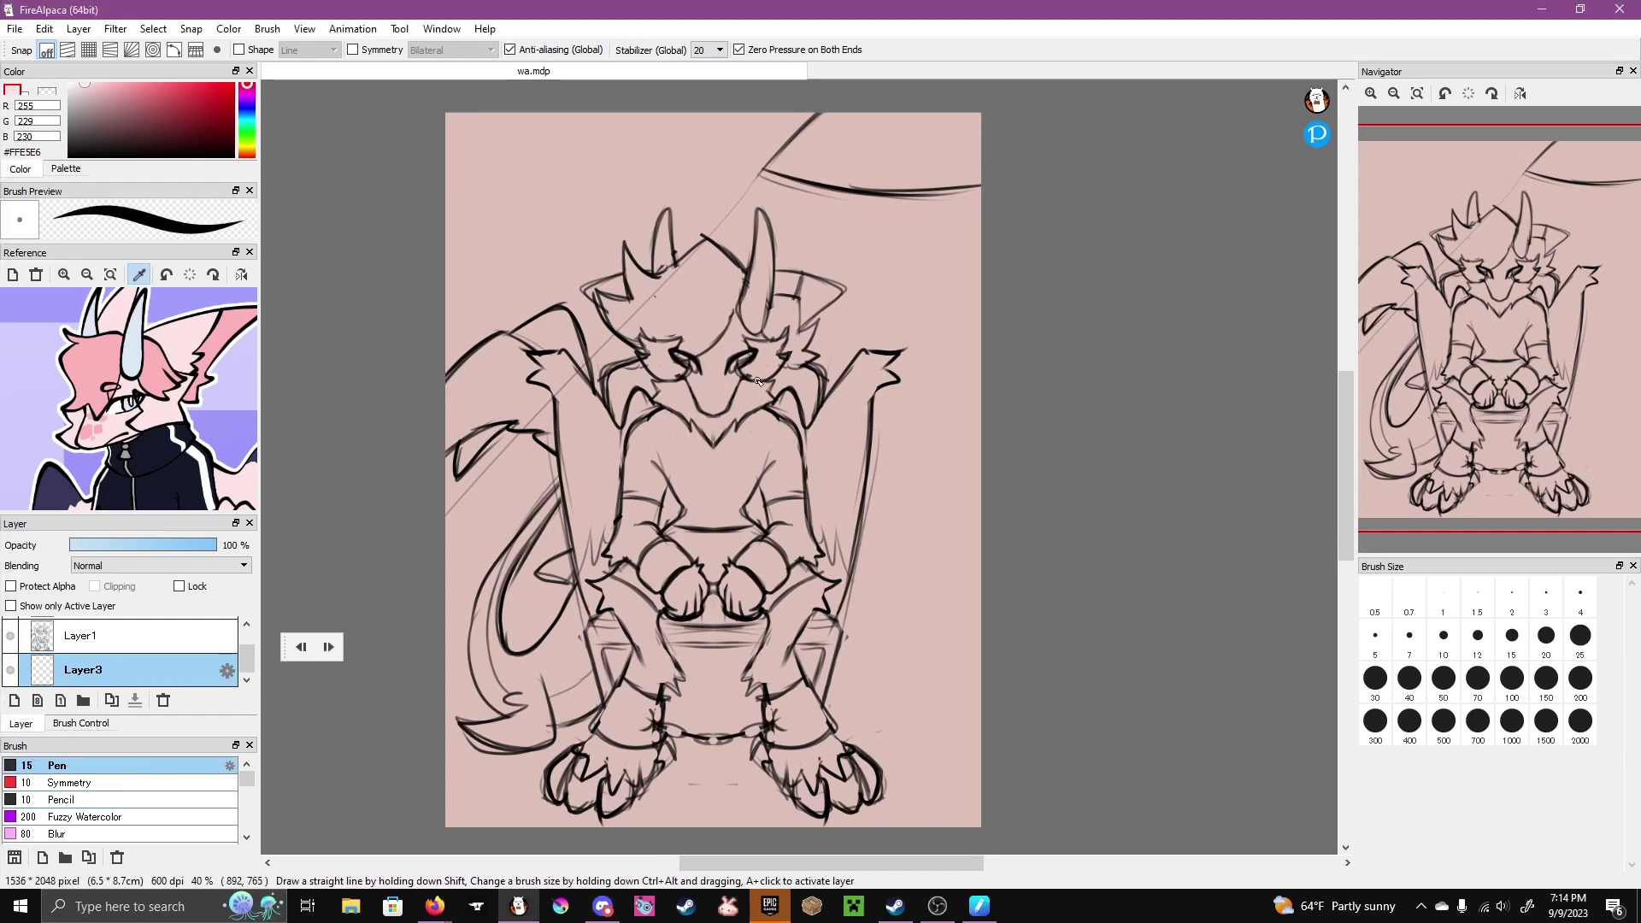
pyautogui.press('s')
pyautogui.moveTo(733, 397)
pyautogui.mouseDown()
pyautogui.moveTo(737, 316)
pyautogui.moveTo(759, 362)
pyautogui.moveTo(780, 366)
pyautogui.mouseUp()
pyautogui.moveTo(769, 274); pyautogui.dragTo(814, 304)
pyautogui.press('space')
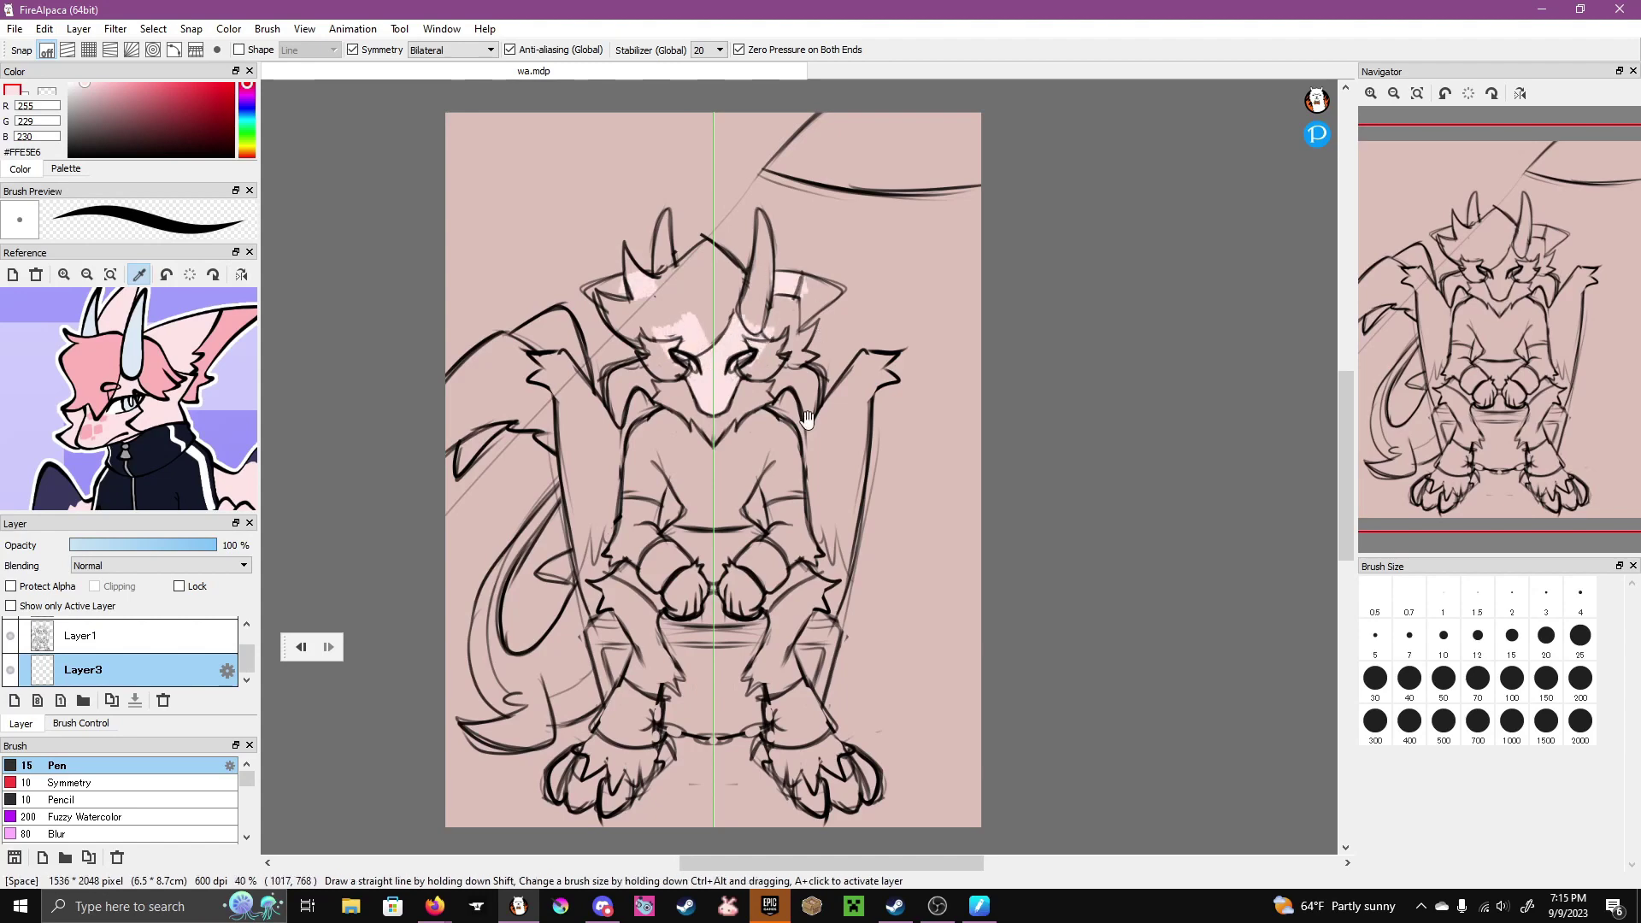
pyautogui.moveTo(807, 419); pyautogui.dragTo(784, 321)
pyautogui.moveTo(751, 392)
pyautogui.mouseDown()
pyautogui.moveTo(759, 447)
pyautogui.moveTo(788, 402)
pyautogui.moveTo(769, 469)
pyautogui.moveTo(772, 453)
pyautogui.mouseUp()
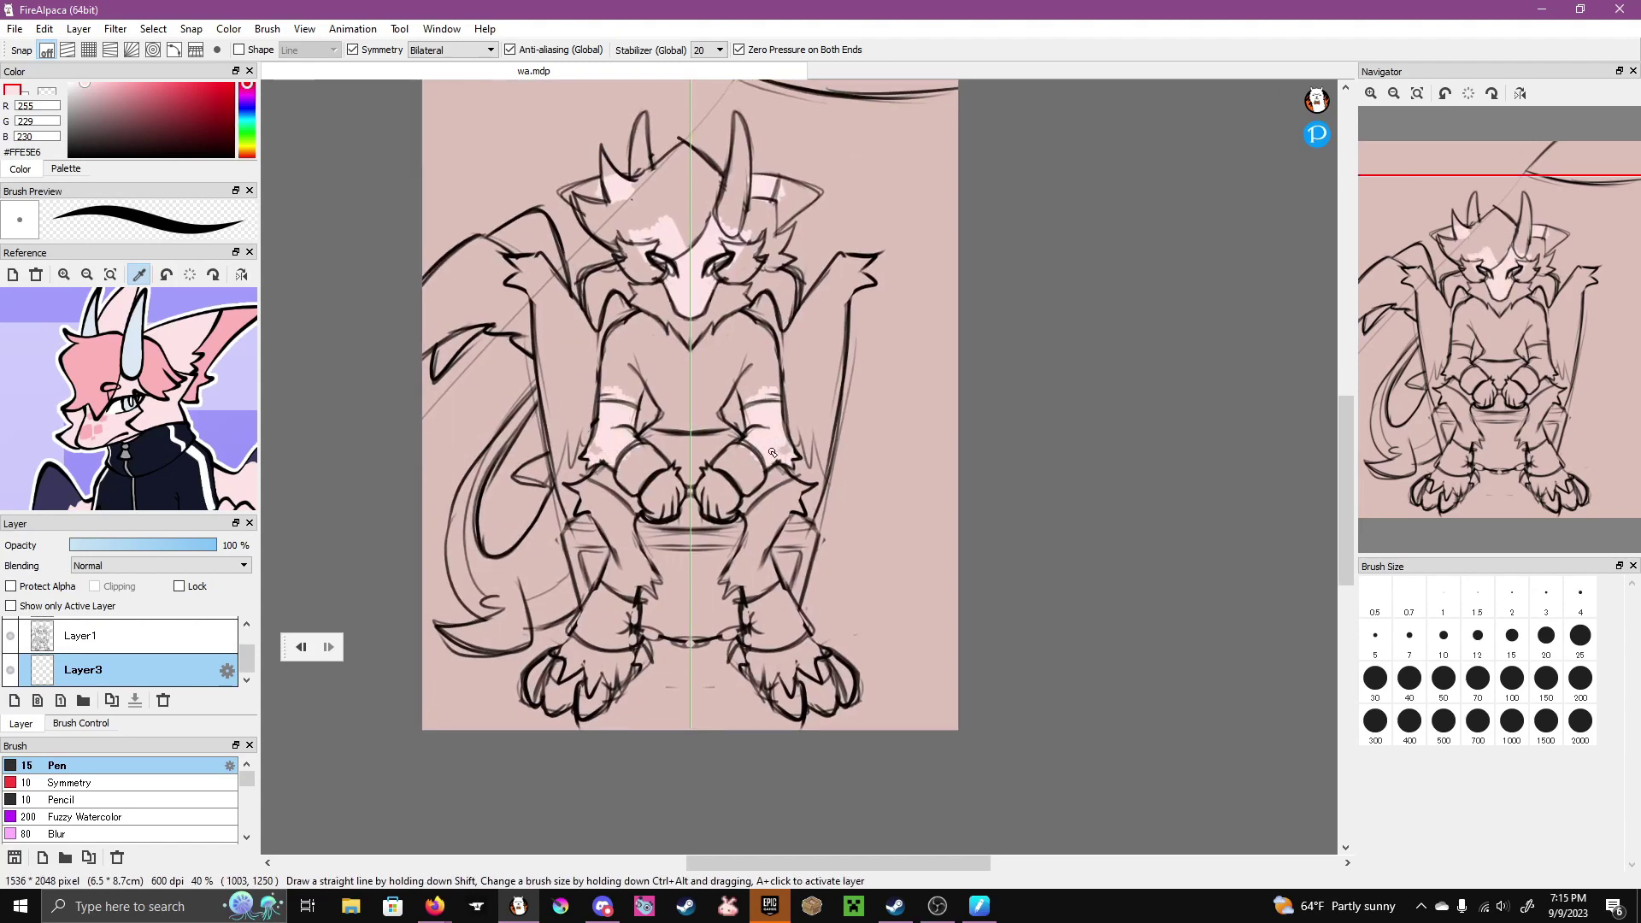
# - Paint the hands, legs and upper feet with the same mirrored pale pink and enlarge the pen to size 25
pyautogui.hotkey('alt', 'Tab')
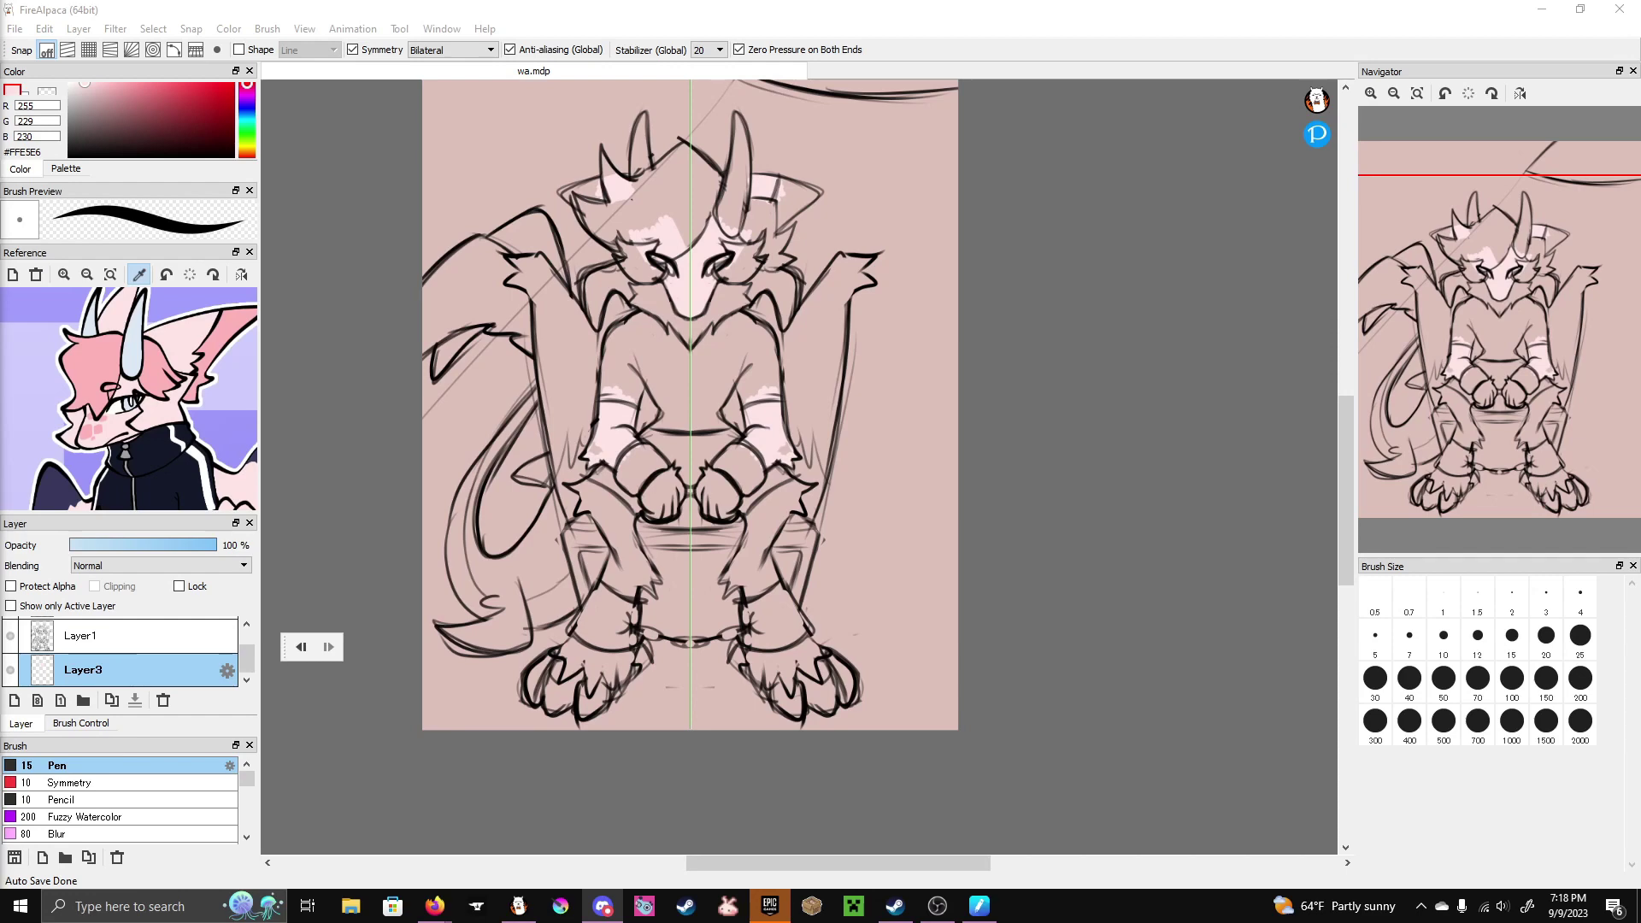
pyautogui.moveTo(774, 440); pyautogui.dragTo(793, 457)
pyautogui.moveTo(697, 483)
pyautogui.mouseDown()
pyautogui.moveTo(722, 517)
pyautogui.moveTo(734, 493)
pyautogui.moveTo(711, 470)
pyautogui.moveTo(711, 499)
pyautogui.moveTo(723, 480)
pyautogui.moveTo(752, 524)
pyautogui.moveTo(811, 486)
pyautogui.moveTo(750, 538)
pyautogui.moveTo(767, 534)
pyautogui.moveTo(771, 578)
pyautogui.moveTo(727, 594)
pyautogui.moveTo(730, 553)
pyautogui.moveTo(744, 542)
pyautogui.moveTo(761, 579)
pyautogui.moveTo(733, 568)
pyautogui.moveTo(779, 571)
pyautogui.mouseUp()
pyautogui.moveTo(756, 657)
pyautogui.mouseDown()
pyautogui.moveTo(791, 689)
pyautogui.moveTo(786, 660)
pyautogui.moveTo(807, 670)
pyautogui.moveTo(810, 643)
pyautogui.moveTo(763, 684)
pyautogui.mouseUp()
pyautogui.press(']')
pyautogui.press(']')
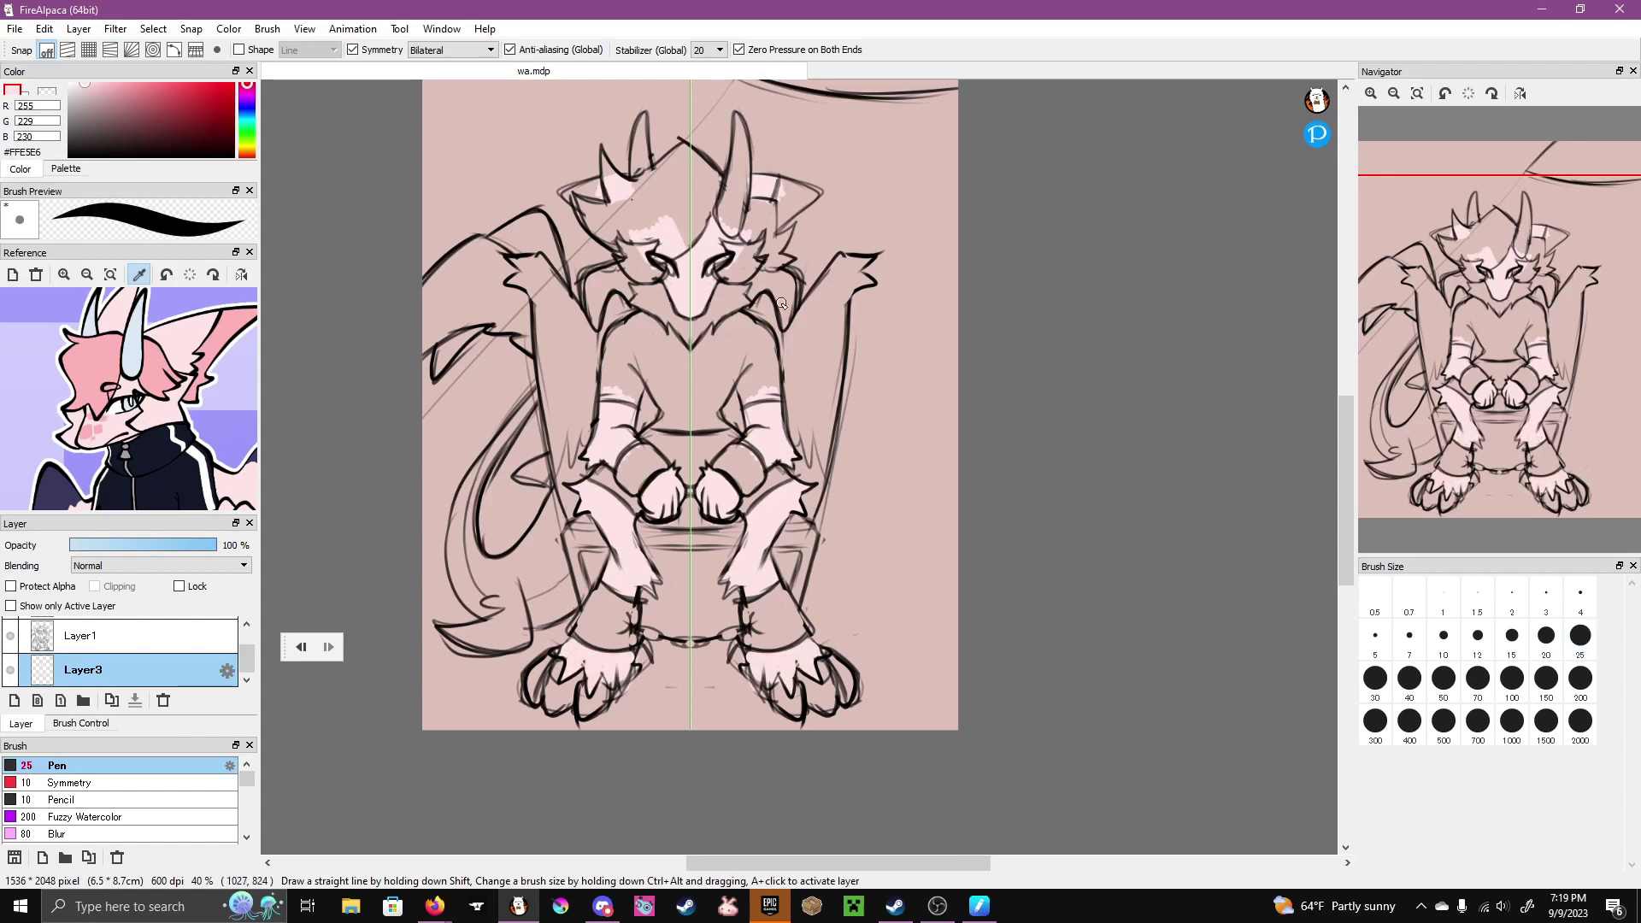
# - Protect the layer's alpha and paint the pink #FEB4B7 markings on the forearms and muzzle
pyautogui.click(118, 83)
pyautogui.click(11, 587)
pyautogui.moveTo(765, 389); pyautogui.dragTo(774, 440)
pyautogui.moveTo(688, 287); pyautogui.dragTo(687, 303)
pyautogui.scroll(5, 683, 295)
pyautogui.moveTo(681, 416)
pyautogui.mouseDown()
pyautogui.moveTo(678, 322)
pyautogui.moveTo(663, 363)
pyautogui.moveTo(684, 313)
pyautogui.moveTo(726, 487)
pyautogui.moveTo(650, 85)
pyautogui.mouseUp()
pyautogui.moveTo(128, 444); pyautogui.dragTo(137, 291)
pyautogui.moveTo(774, 526)
pyautogui.mouseDown()
pyautogui.moveTo(799, 486)
pyautogui.moveTo(855, 547)
pyautogui.mouseUp()
pyautogui.moveTo(923, 589)
pyautogui.mouseDown()
pyautogui.moveTo(872, 439)
pyautogui.moveTo(798, 428)
pyautogui.moveTo(792, 476)
pyautogui.moveTo(835, 556)
pyautogui.moveTo(872, 214)
pyautogui.mouseUp()
pyautogui.press('space')
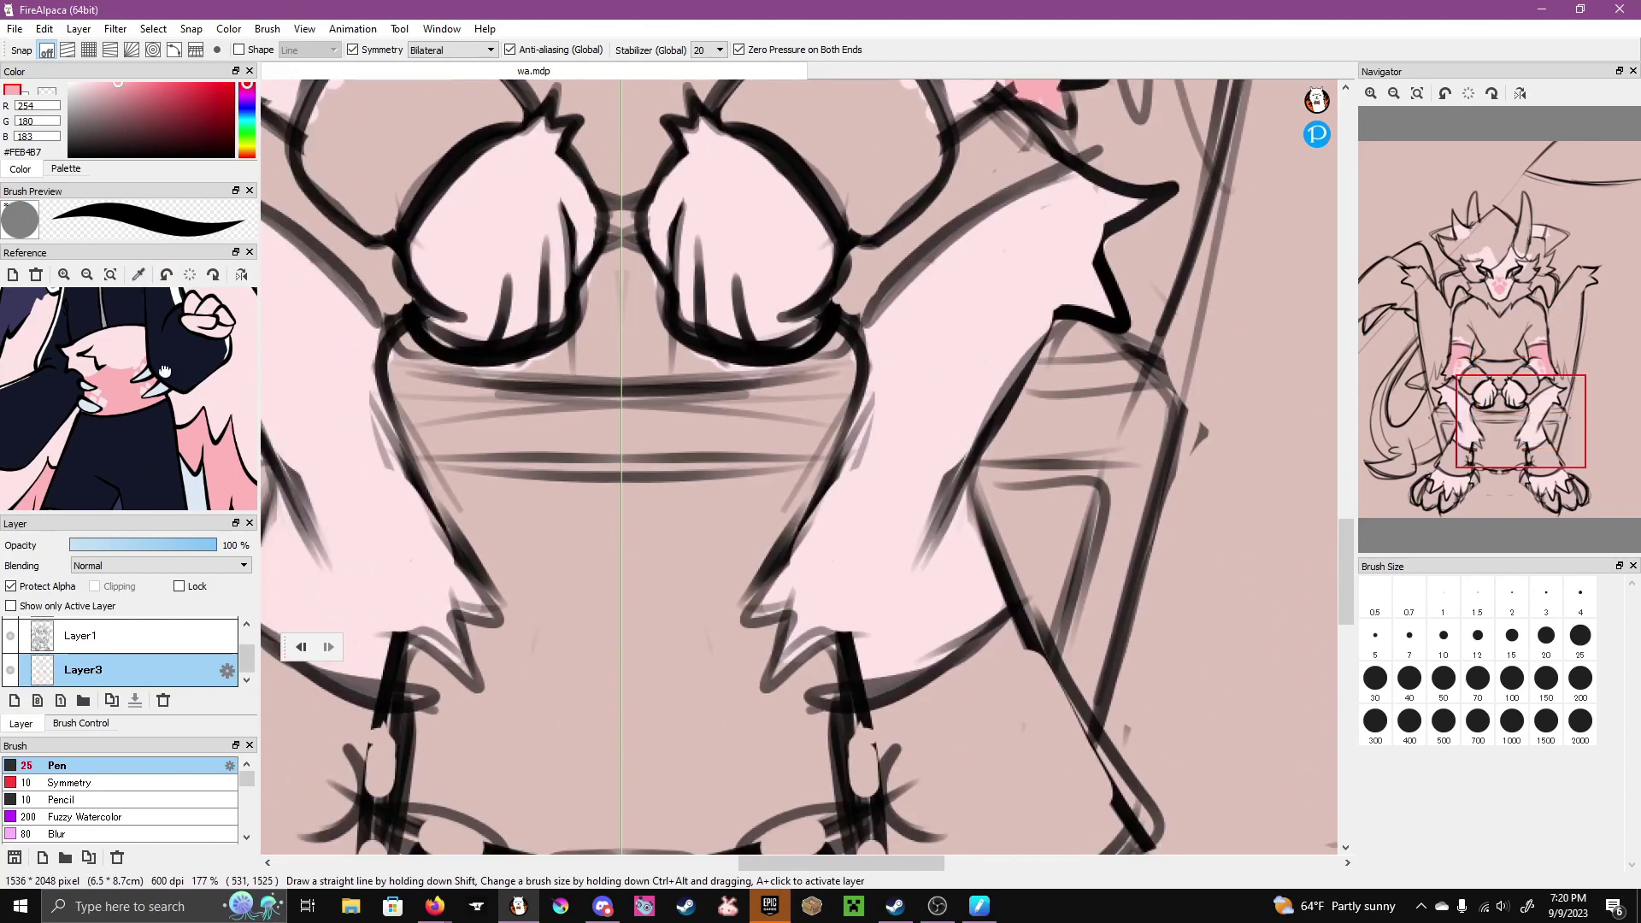
# - Pick white #FFFFFF from the reference's leg and paint the foot fur, ankle edges and small square spots on the lower legs
pyautogui.moveTo(128, 444); pyautogui.dragTo(128, 325)
pyautogui.click(17, 424)
pyautogui.moveTo(855, 598); pyautogui.dragTo(855, 385)
pyautogui.moveTo(752, 615); pyautogui.dragTo(803, 769)
pyautogui.moveTo(812, 616); pyautogui.dragTo(1068, 615)
pyautogui.moveTo(812, 342); pyautogui.dragTo(872, 667)
pyautogui.moveTo(821, 684); pyautogui.dragTo(889, 649)
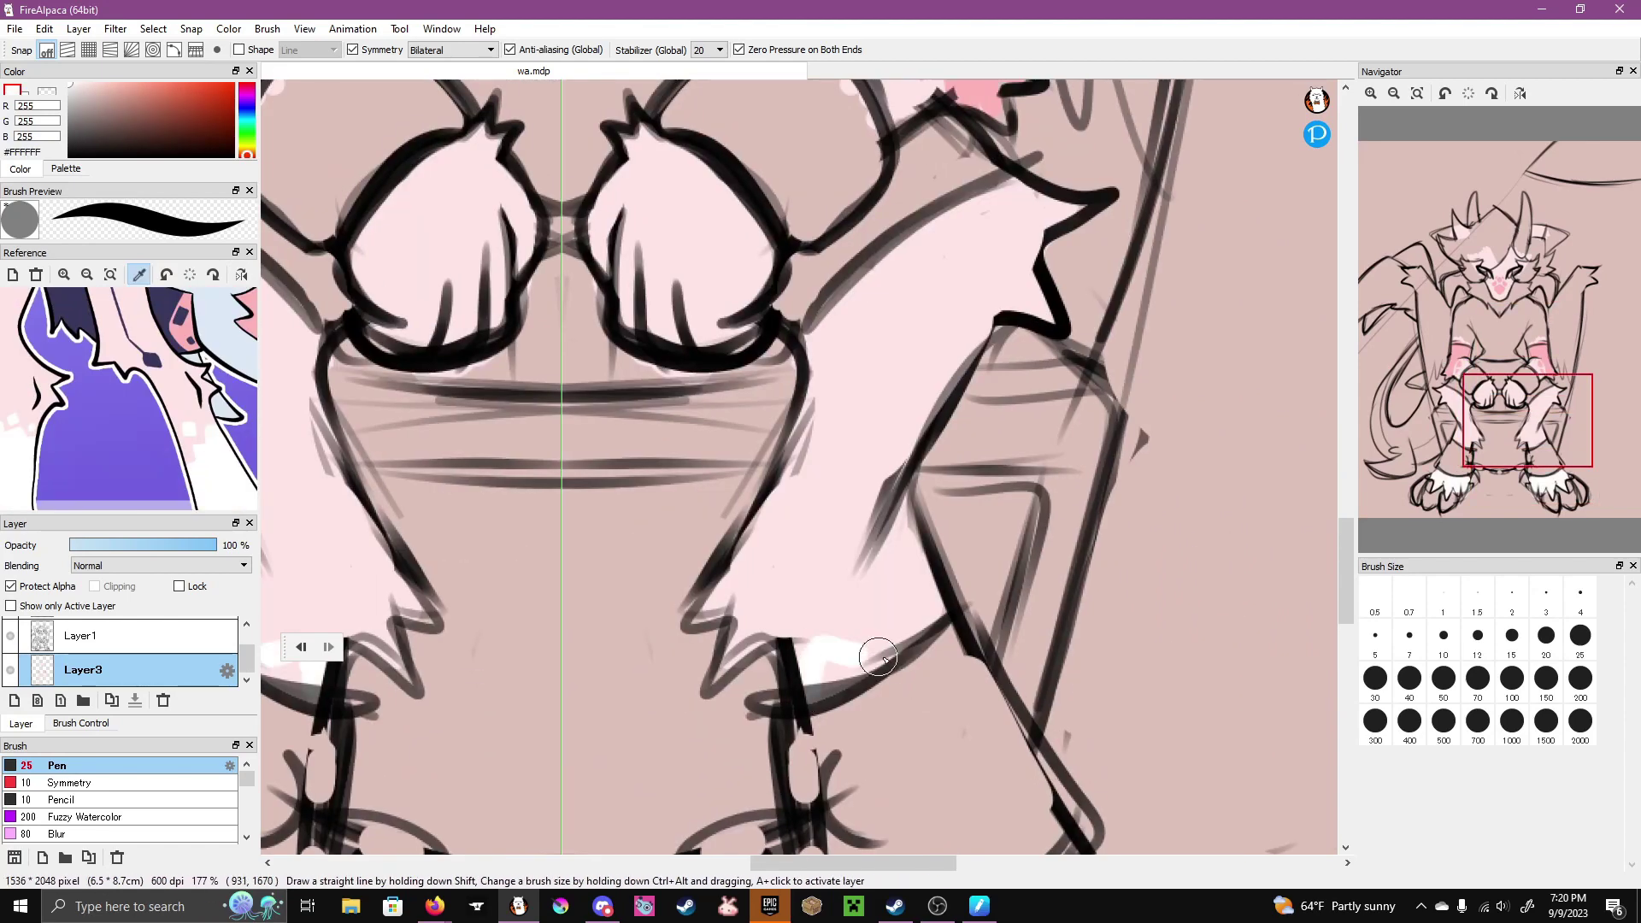
pyautogui.moveTo(846, 598)
pyautogui.mouseDown()
pyautogui.moveTo(887, 653)
pyautogui.moveTo(853, 581)
pyautogui.mouseUp()
pyautogui.moveTo(846, 641); pyautogui.dragTo(842, 581)
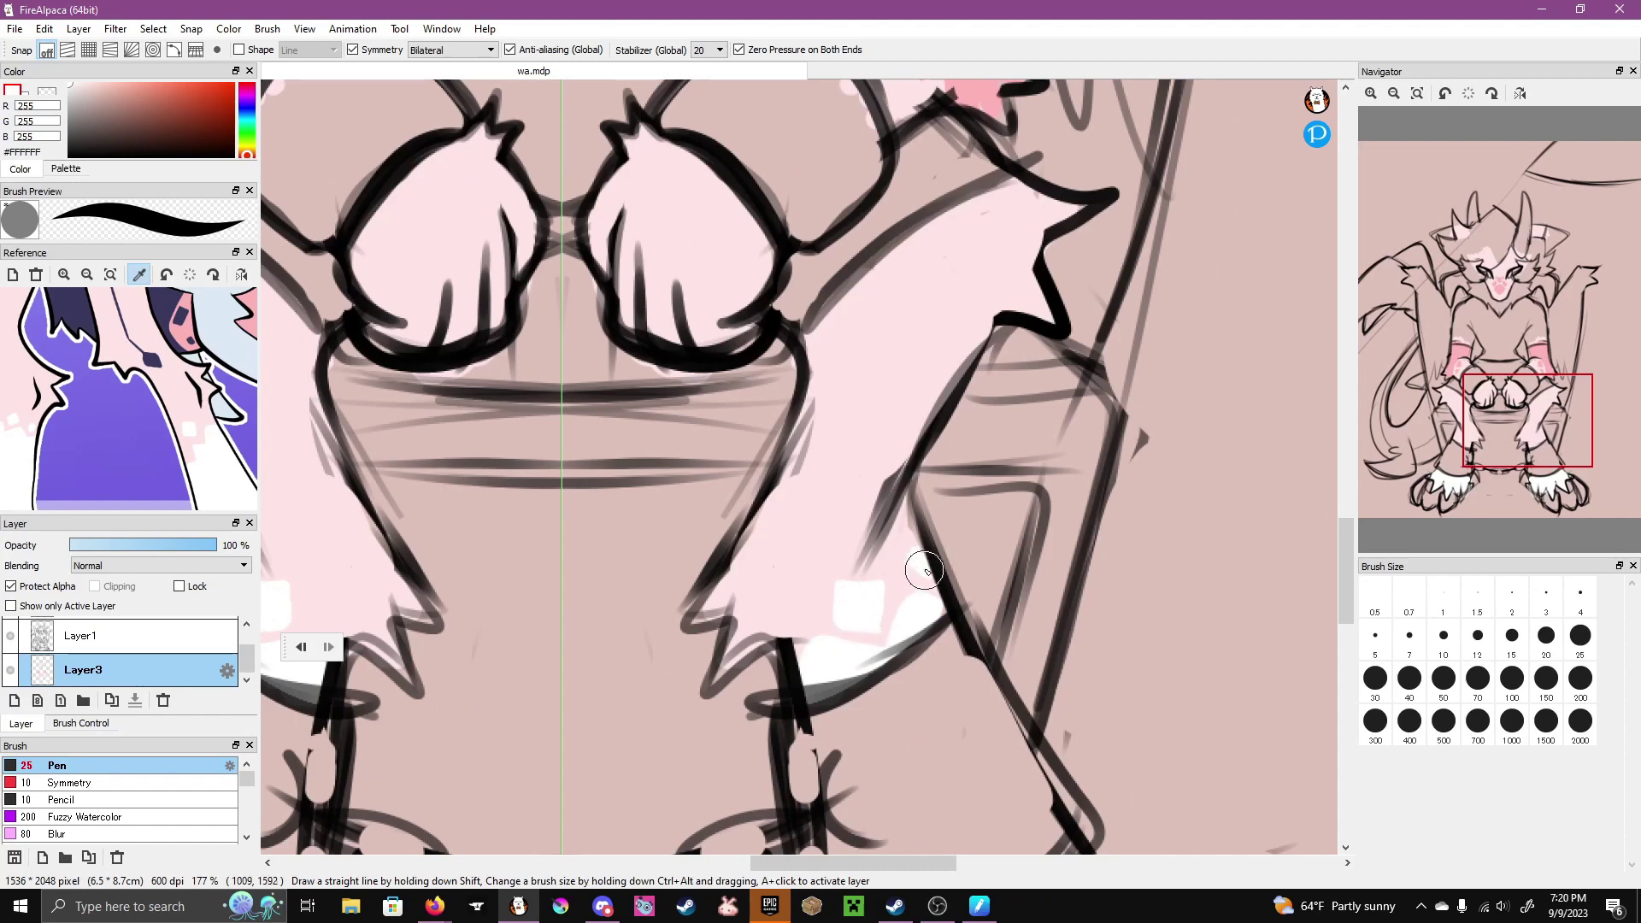
# - Paint a mirrored navy #38375B line ending in a diamond on each leg
pyautogui.keyDown('alt'); pyautogui.click(964, 227); pyautogui.keyUp('alt')
pyautogui.moveTo(949, 205)
pyautogui.mouseDown()
pyautogui.moveTo(905, 396)
pyautogui.moveTo(876, 428)
pyautogui.moveTo(919, 402)
pyautogui.mouseUp()
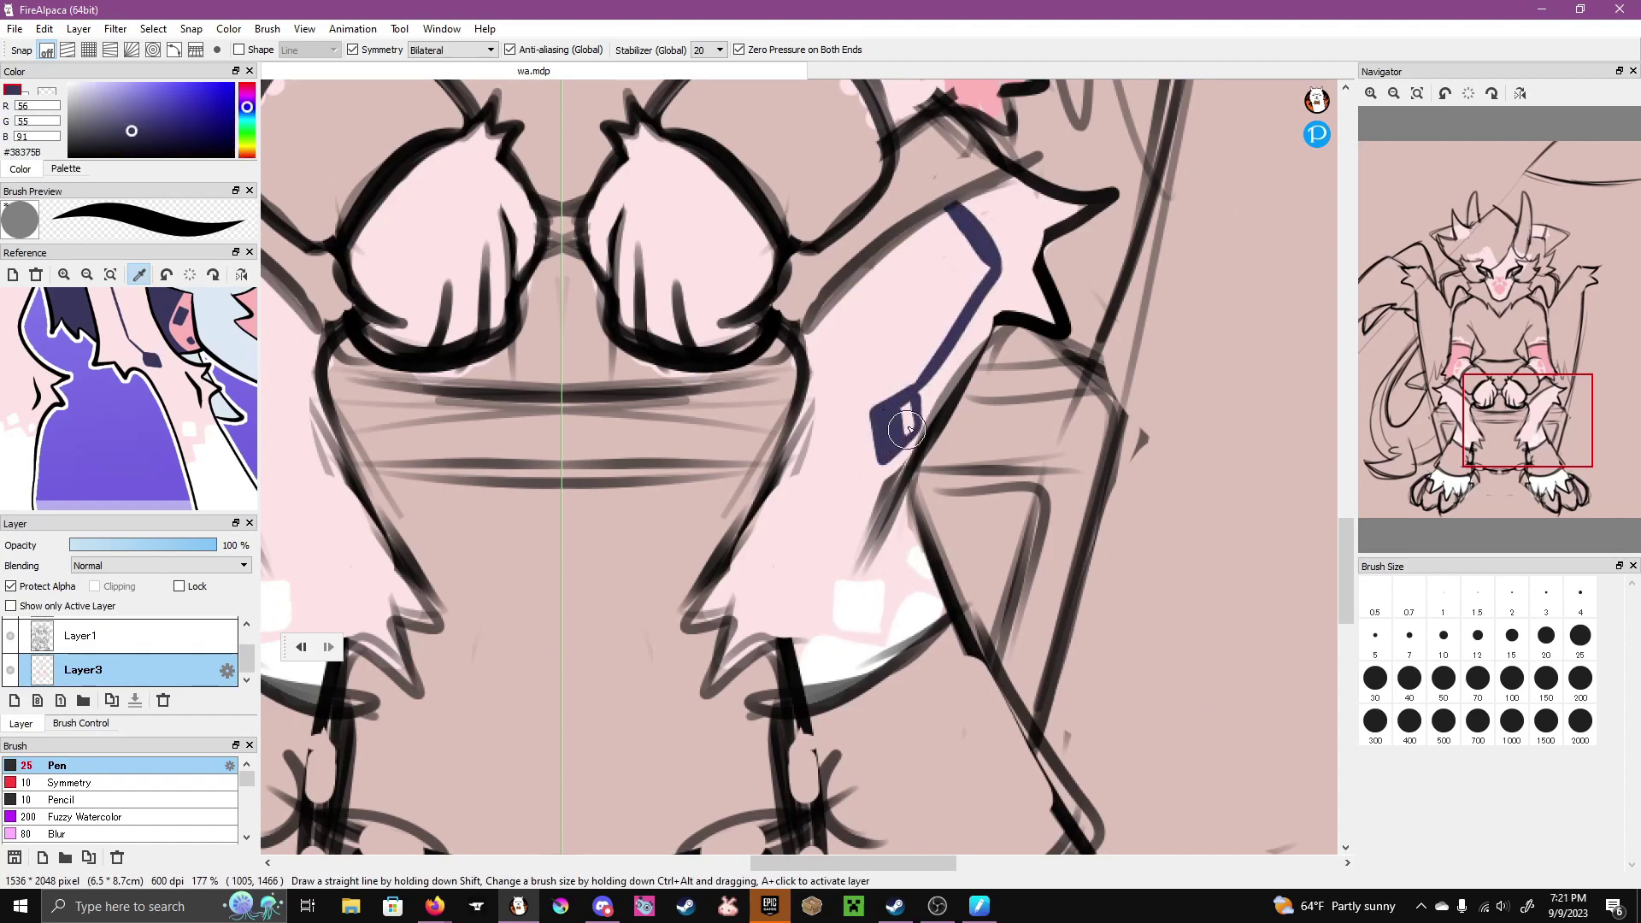
pyautogui.hotkey('ctrl', '0')
pyautogui.click(110, 274)
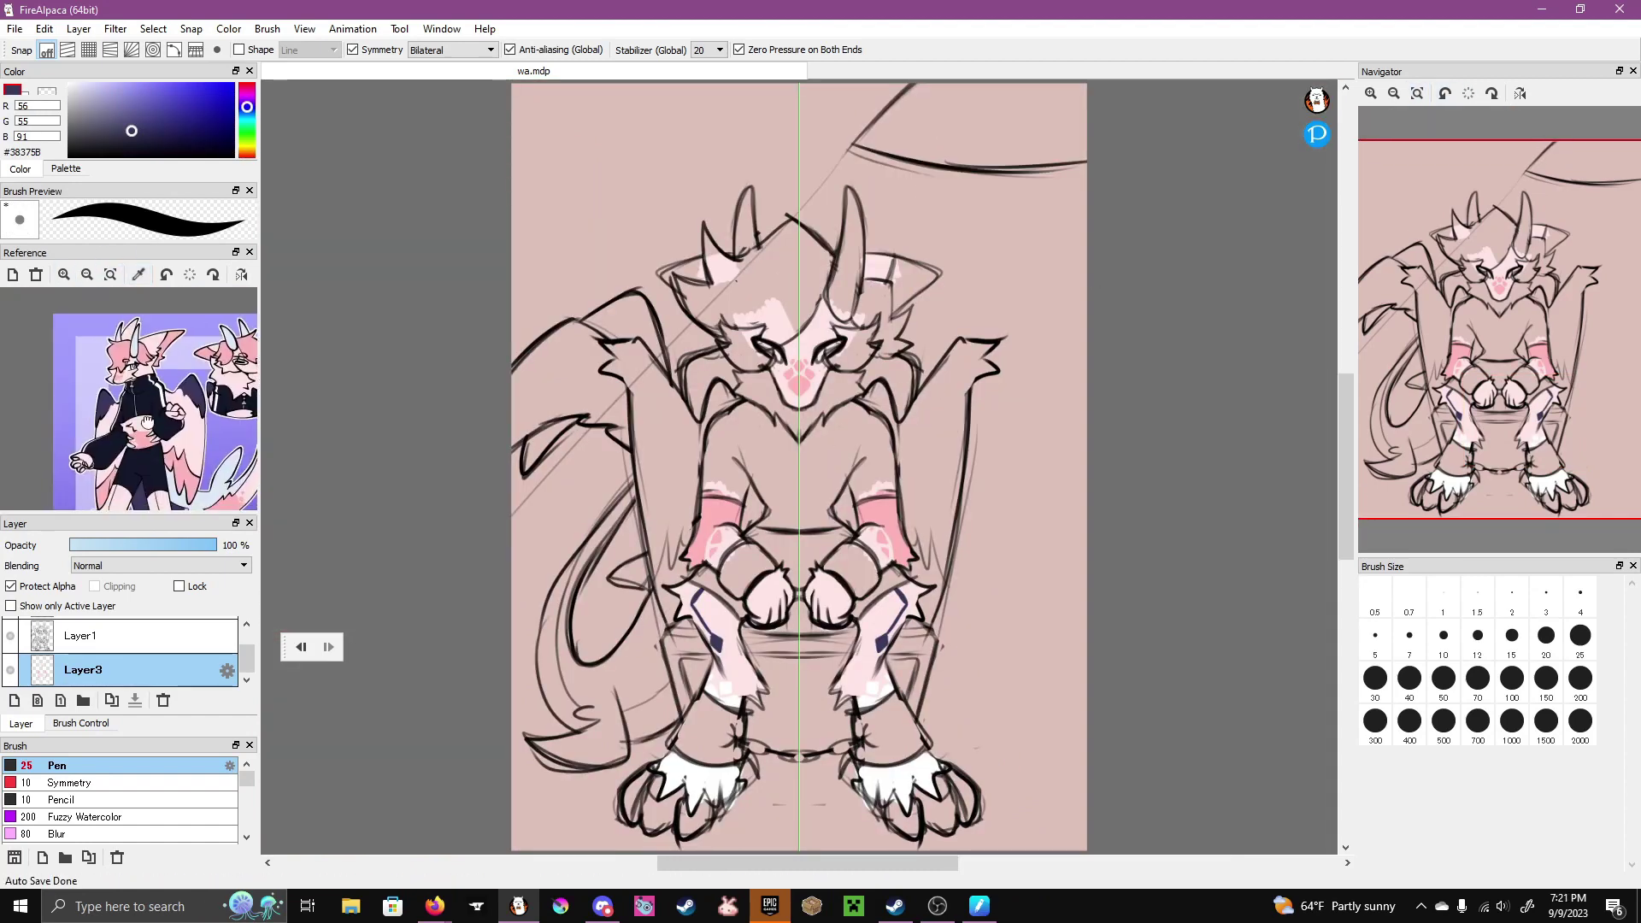
# - Turn off alpha protection, pick pale blue #DBE8F4 from the reference and paint the horns and toes
pyautogui.scroll(2, 128, 394)
pyautogui.click(11, 587)
pyautogui.moveTo(128, 393)
pyautogui.mouseDown()
pyautogui.moveTo(154, 346)
pyautogui.moveTo(136, 303)
pyautogui.mouseUp()
pyautogui.click(139, 273)
pyautogui.click(175, 385)
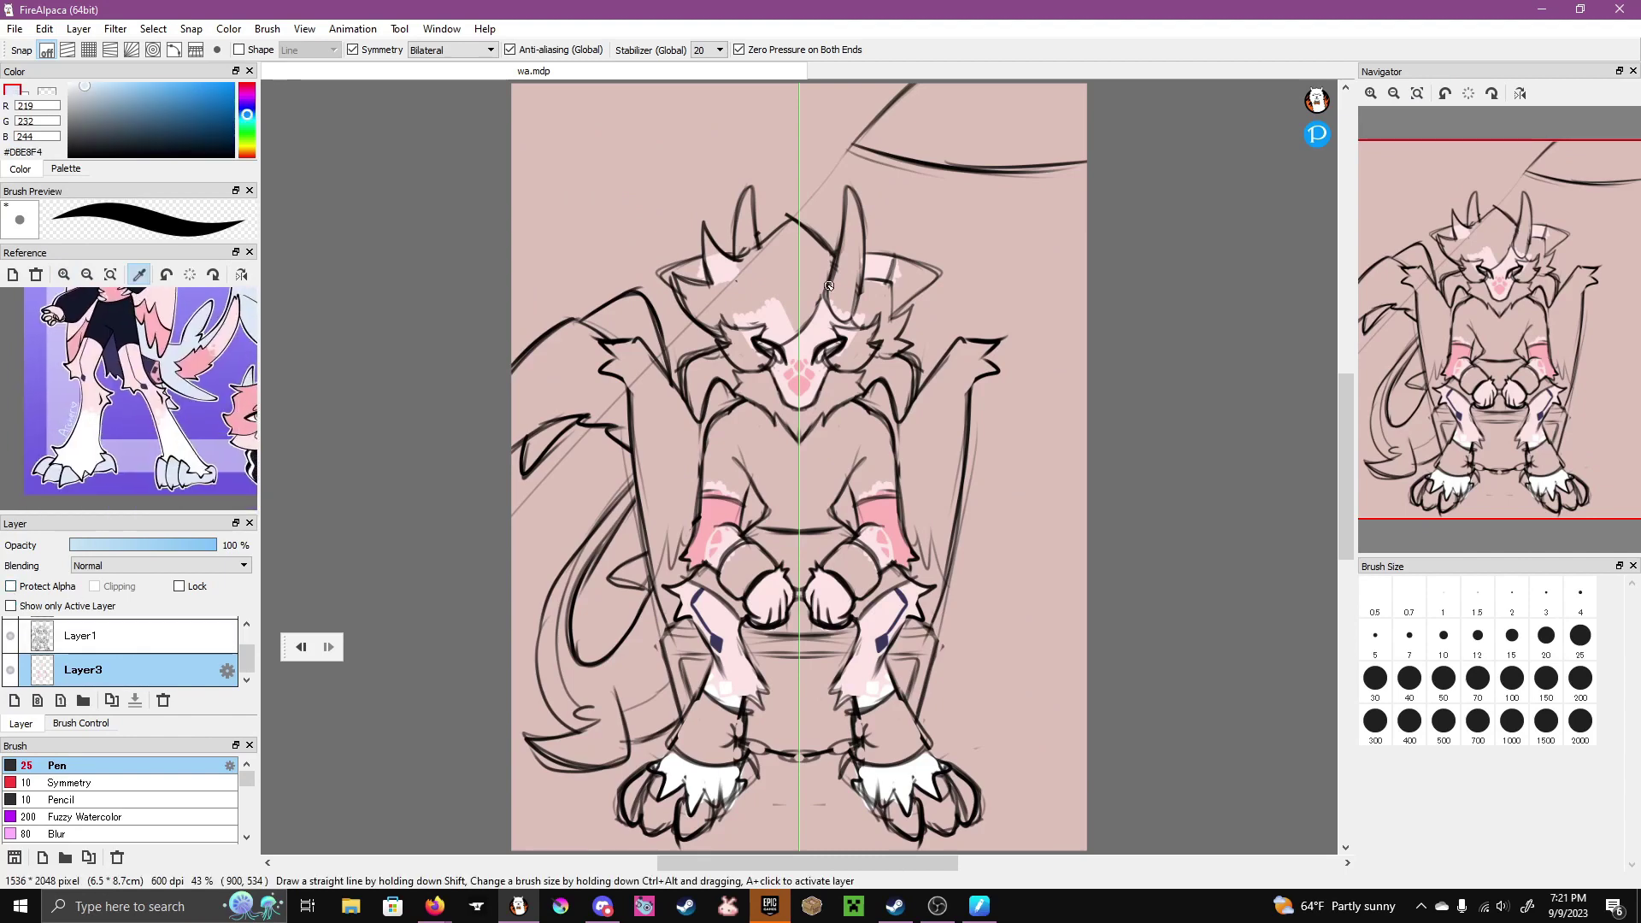
pyautogui.moveTo(753, 291)
pyautogui.mouseDown()
pyautogui.moveTo(744, 201)
pyautogui.moveTo(751, 304)
pyautogui.mouseUp()
pyautogui.moveTo(910, 786); pyautogui.dragTo(711, 457)
pyautogui.moveTo(616, 423)
pyautogui.mouseDown()
pyautogui.moveTo(650, 483)
pyautogui.moveTo(711, 457)
pyautogui.mouseUp()
pyautogui.moveTo(720, 494); pyautogui.dragTo(677, 506)
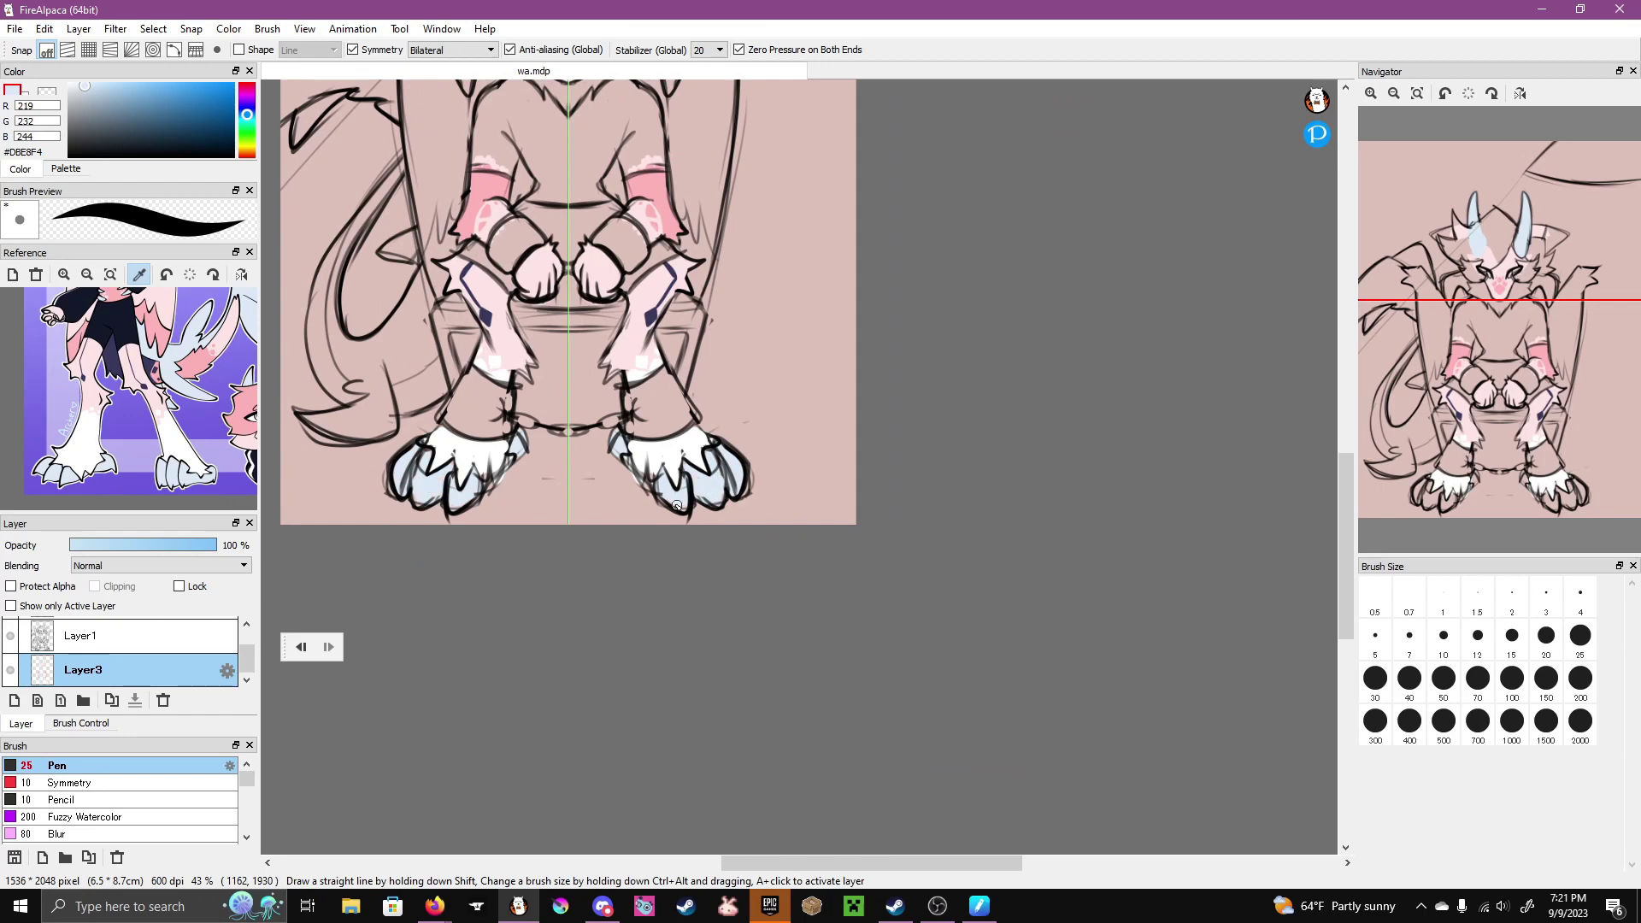
pyautogui.scroll(5, 716, 459)
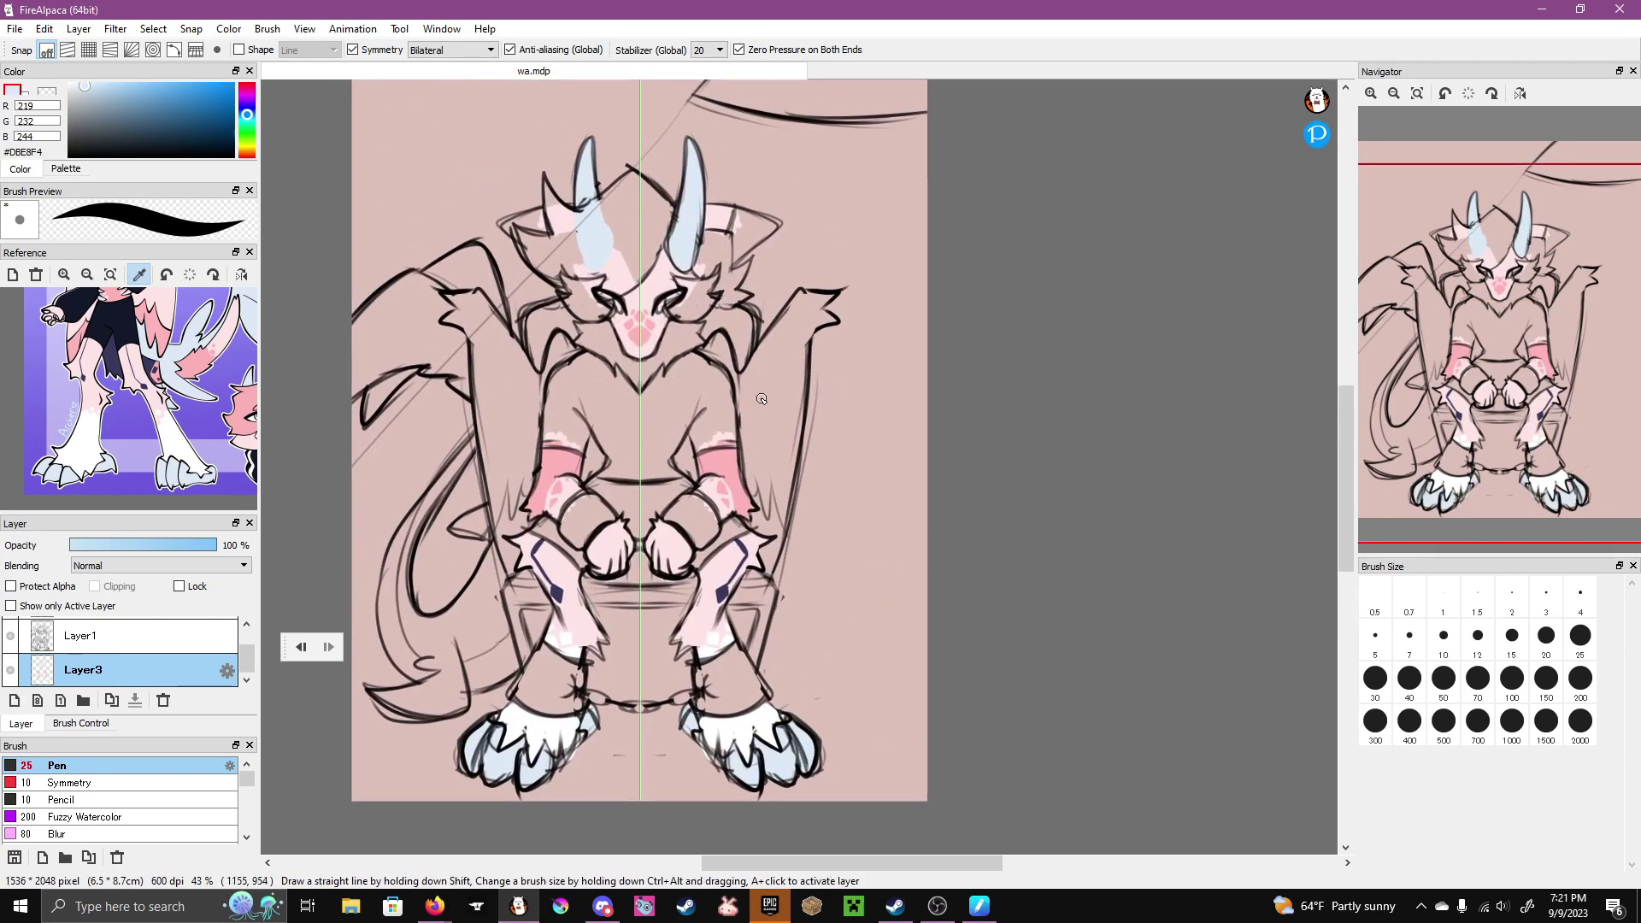
# - Fill the lower face, neck fur and both wings with pale pink #FFE5E6
pyautogui.keyDown('alt'); pyautogui.click(602, 330); pyautogui.keyUp('alt')
pyautogui.moveTo(599, 329)
pyautogui.mouseDown()
pyautogui.moveTo(689, 313)
pyautogui.moveTo(716, 373)
pyautogui.mouseUp()
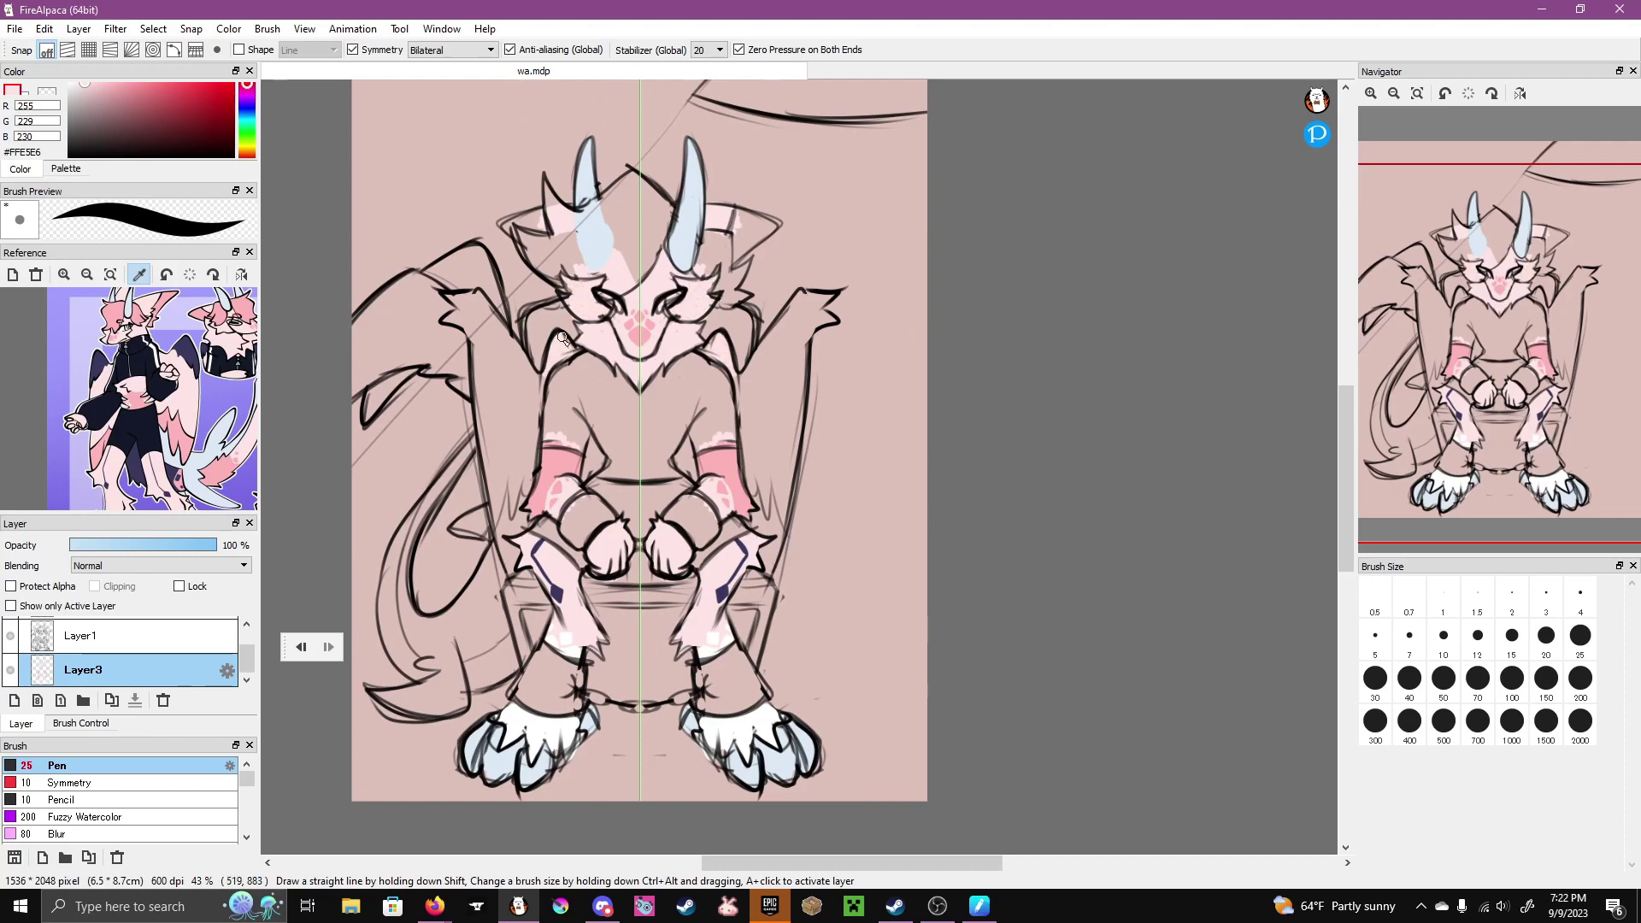
pyautogui.moveTo(515, 445); pyautogui.dragTo(525, 493)
pyautogui.moveTo(512, 318)
pyautogui.mouseDown()
pyautogui.moveTo(476, 412)
pyautogui.moveTo(501, 441)
pyautogui.mouseUp()
pyautogui.moveTo(494, 368); pyautogui.dragTo(481, 499)
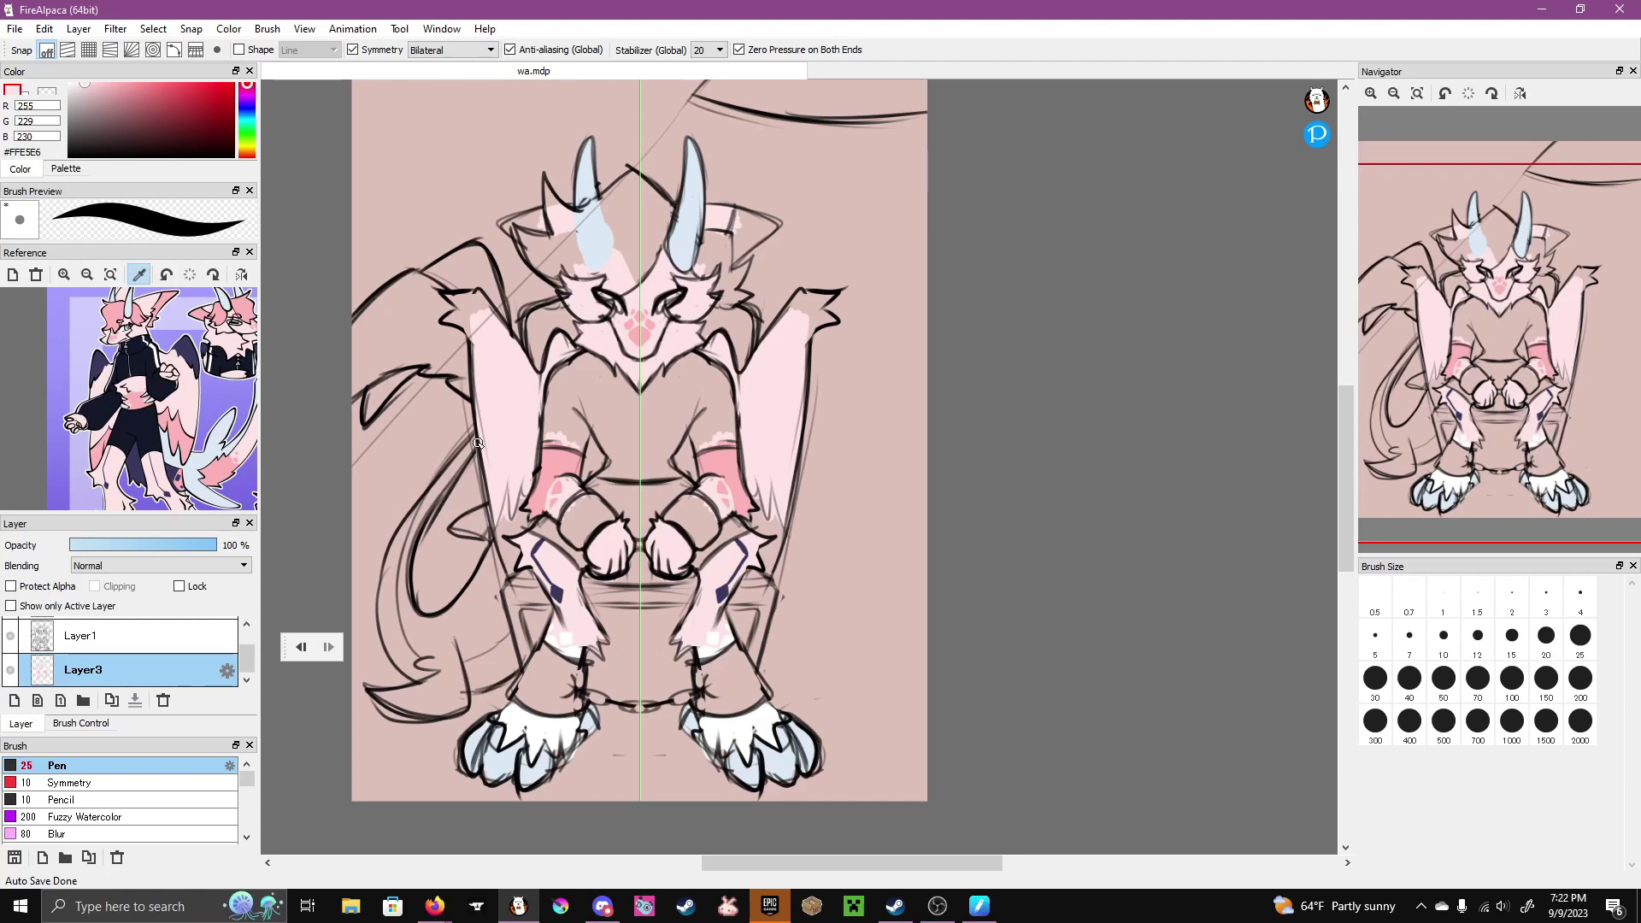
# - Paint the upper wing tips navy #38375B and the lower wing feathers pink #FCB3B6, using the reference colours
pyautogui.click(193, 339)
pyautogui.moveTo(494, 350)
pyautogui.mouseDown()
pyautogui.moveTo(450, 298)
pyautogui.moveTo(462, 316)
pyautogui.mouseUp()
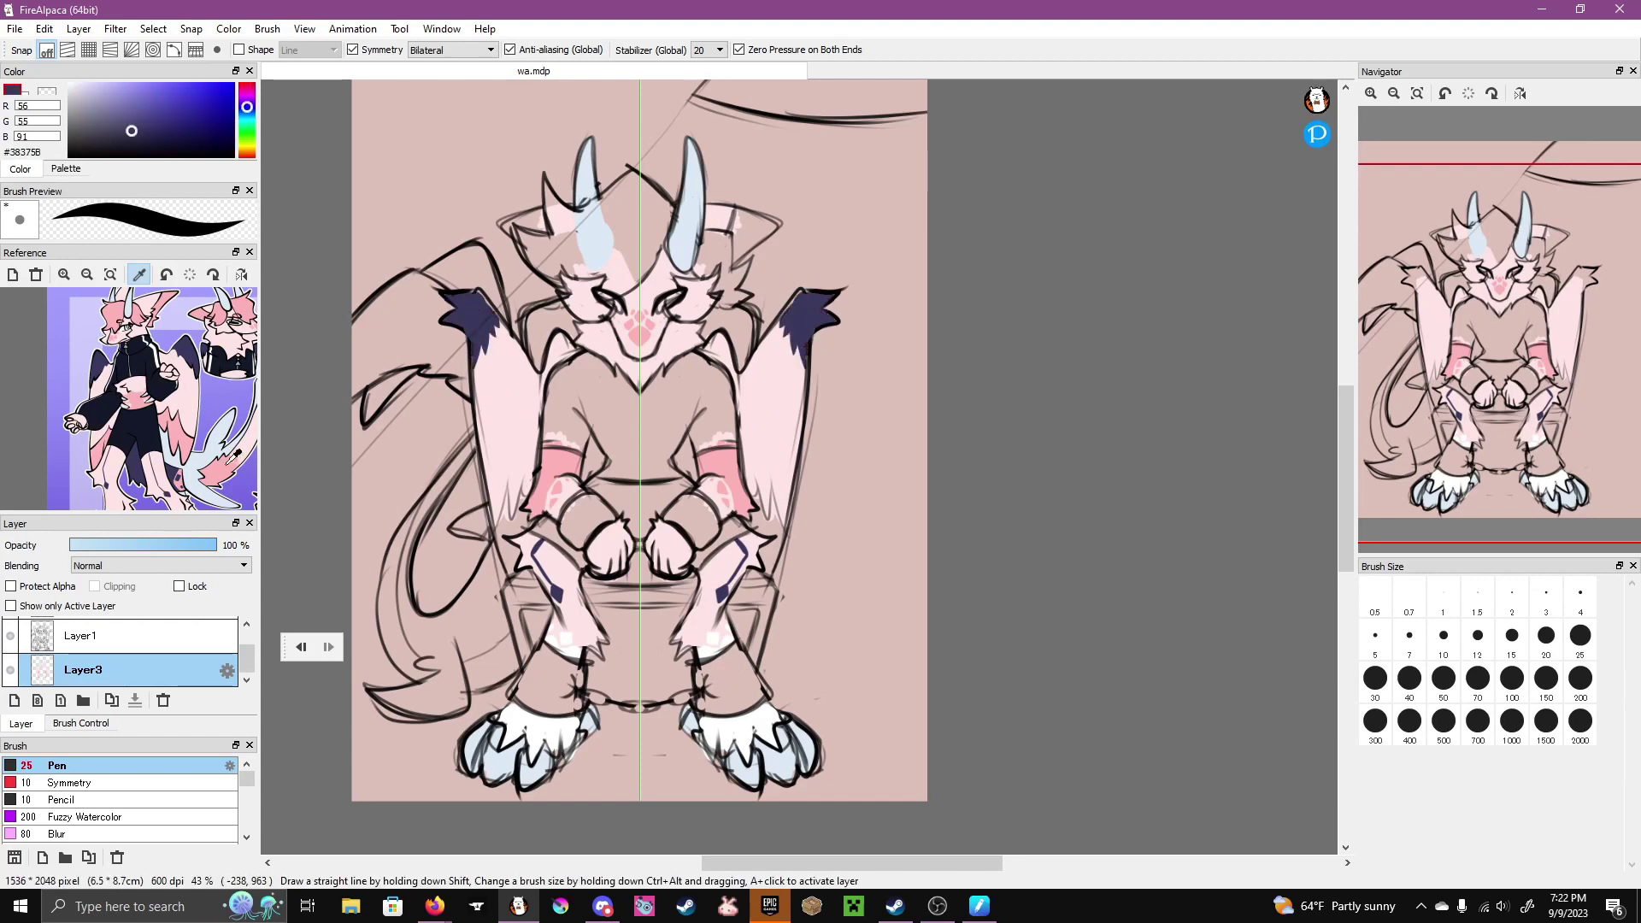
pyautogui.click(116, 338)
pyautogui.moveTo(505, 500); pyautogui.dragTo(507, 515)
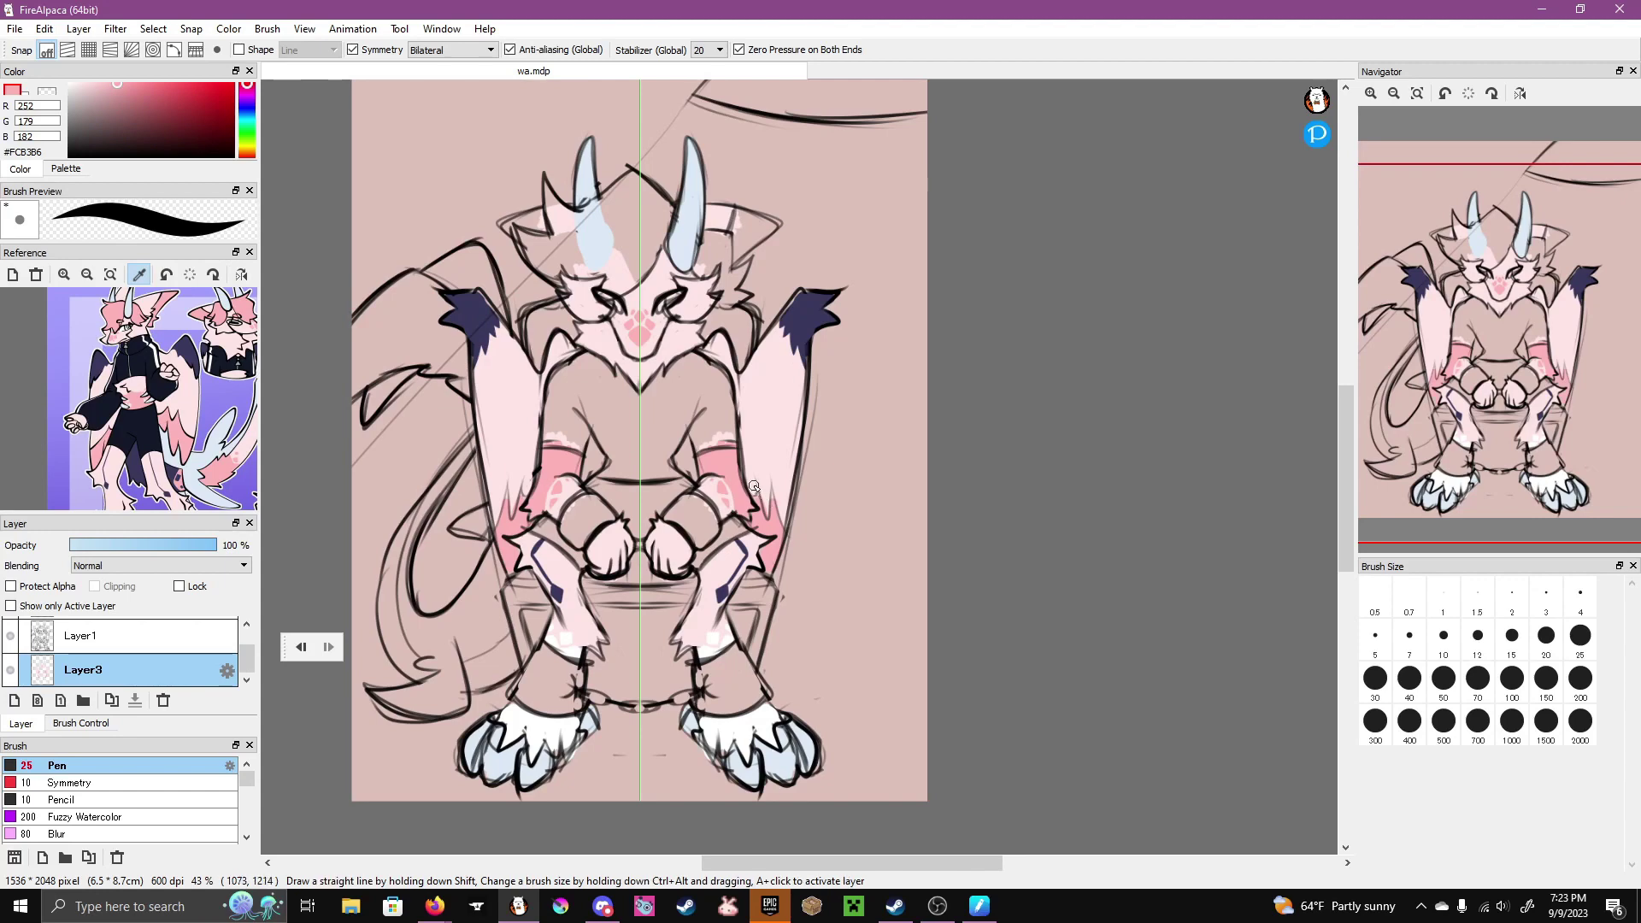
# - Pick dark navy #131929 from the reference's outfit and fill the shirt and shorts
pyautogui.click(141, 393)
pyautogui.moveTo(697, 402)
pyautogui.mouseDown()
pyautogui.moveTo(662, 462)
pyautogui.moveTo(649, 400)
pyautogui.moveTo(723, 358)
pyautogui.moveTo(688, 449)
pyautogui.moveTo(691, 364)
pyautogui.moveTo(663, 406)
pyautogui.mouseUp()
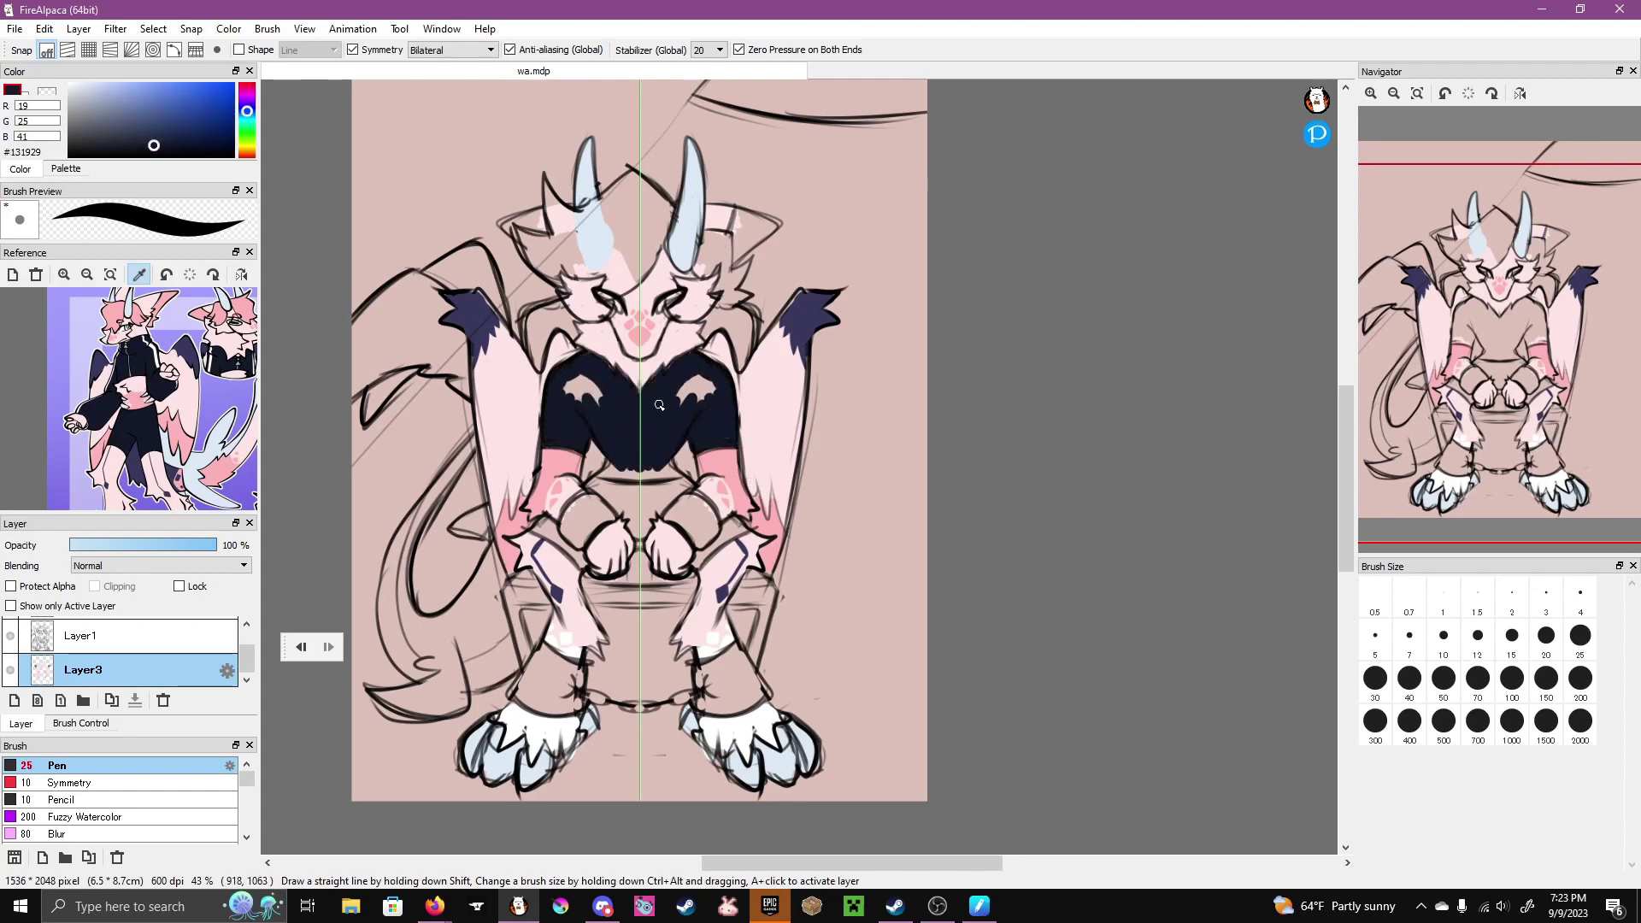
pyautogui.moveTo(596, 475)
pyautogui.mouseDown()
pyautogui.moveTo(658, 466)
pyautogui.moveTo(614, 469)
pyautogui.mouseUp()
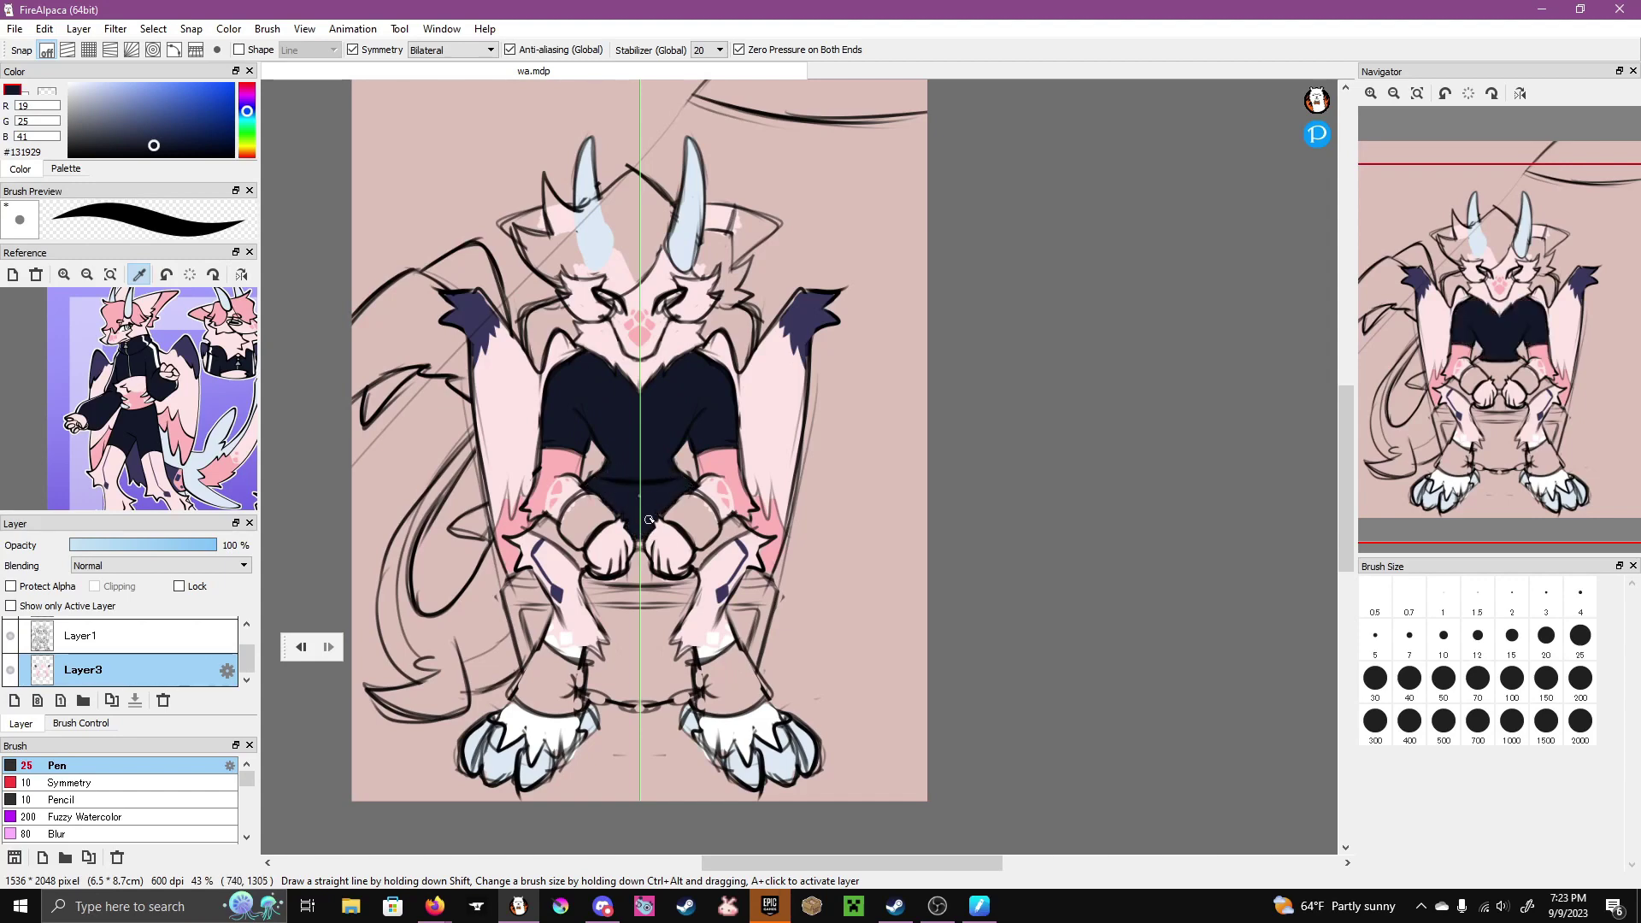
pyautogui.moveTo(701, 561); pyautogui.dragTo(723, 538)
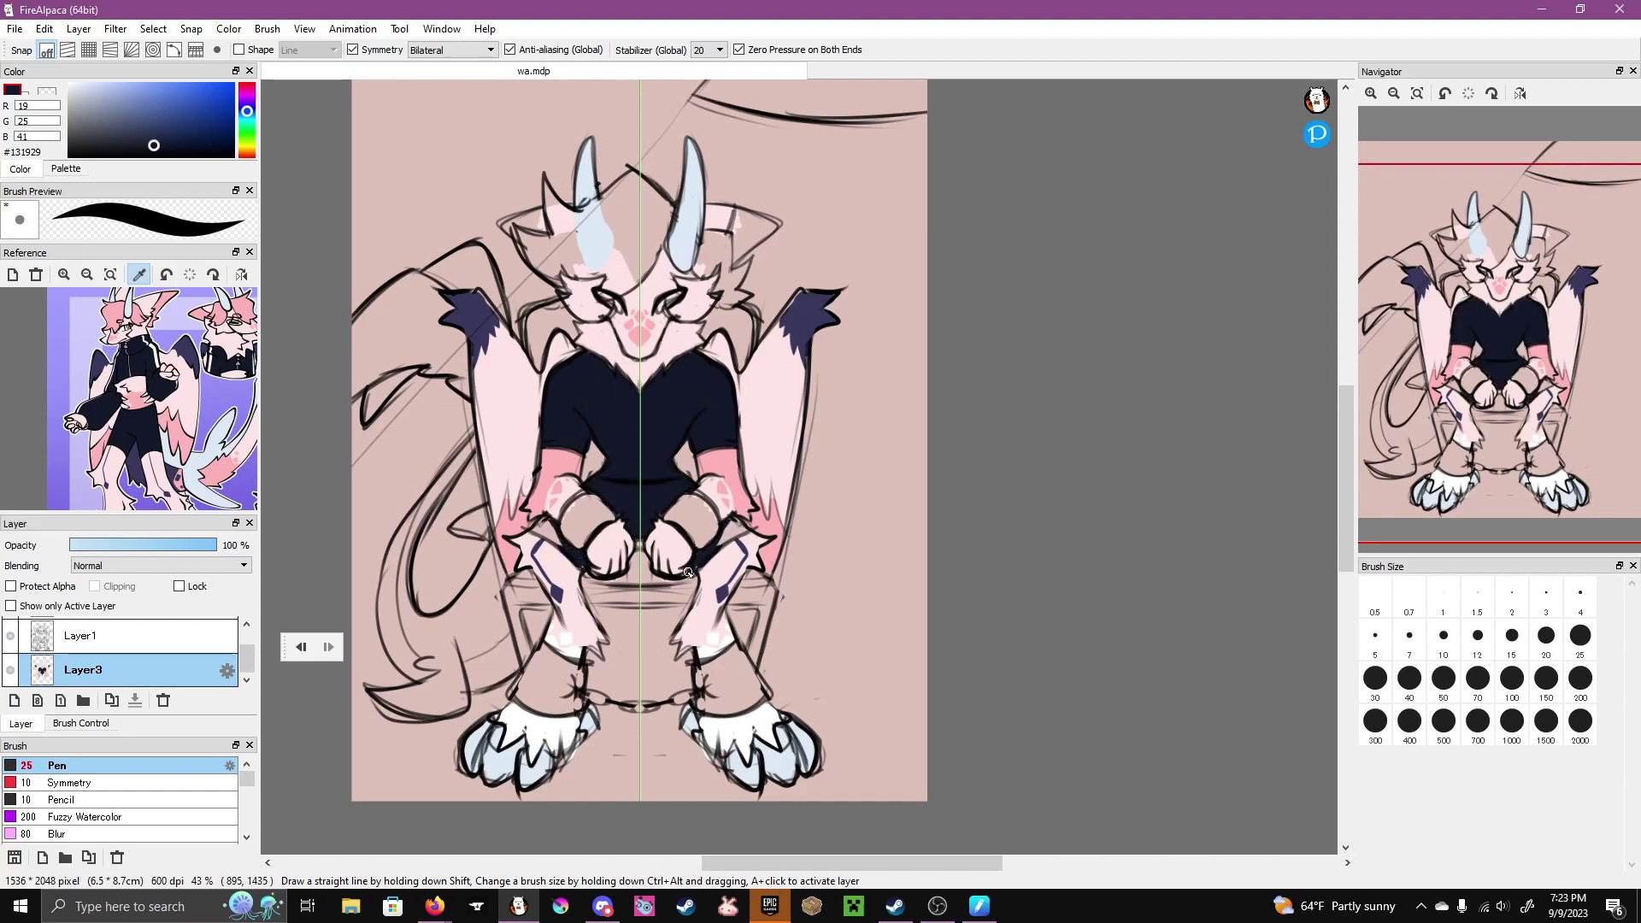
# - Turn off symmetry and paint the hair and outer ears pink #FEB4B7
pyautogui.keyDown('alt'); pyautogui.click(554, 535); pyautogui.keyUp('alt')
pyautogui.click(352, 50)
pyautogui.moveTo(598, 202); pyautogui.dragTo(669, 208)
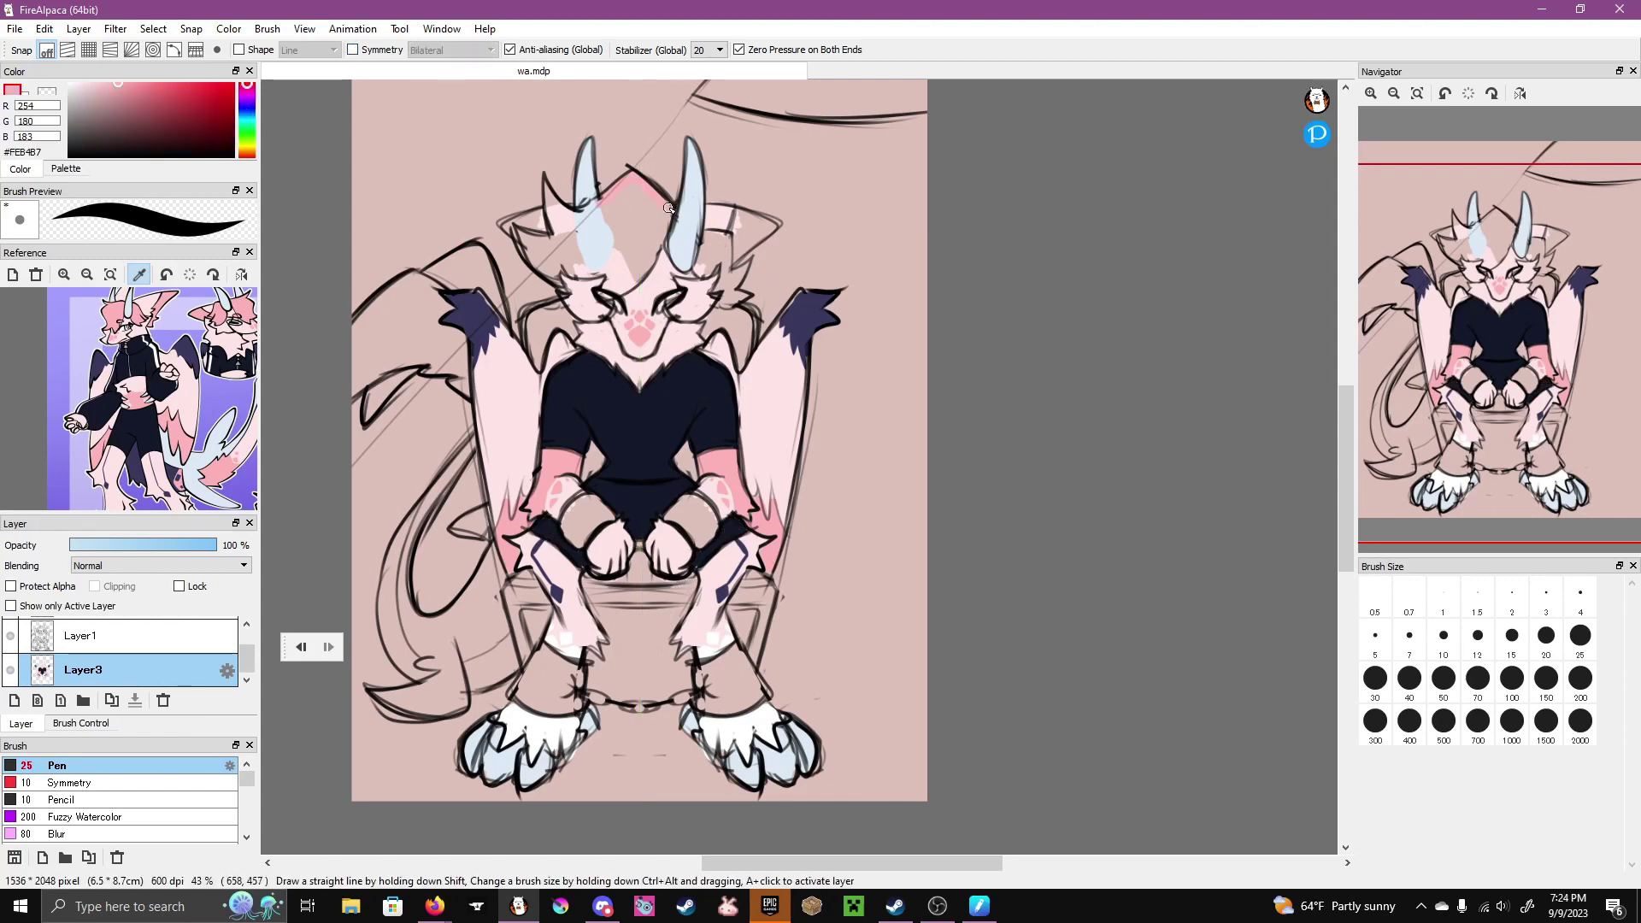
pyautogui.moveTo(564, 209)
pyautogui.mouseDown()
pyautogui.moveTo(627, 254)
pyautogui.moveTo(660, 215)
pyautogui.mouseUp()
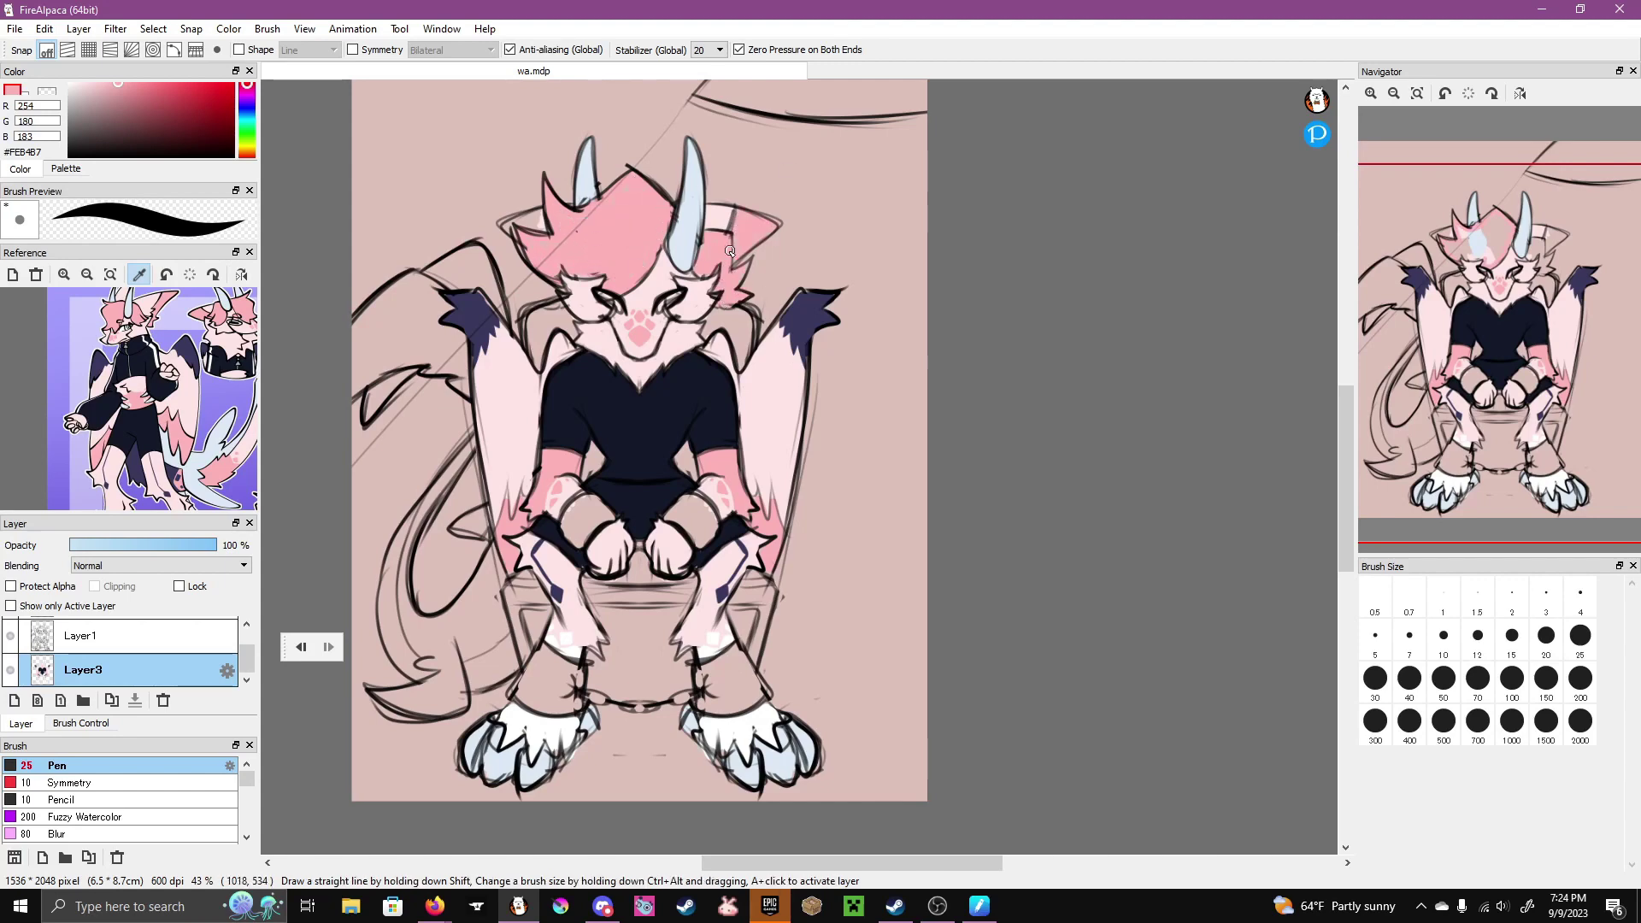
# - Turn bilateral symmetry back on and fill the wrist and ankle cuffs with grey #87898C
pyautogui.keyDown('alt'); pyautogui.click(576, 532); pyautogui.keyUp('alt')
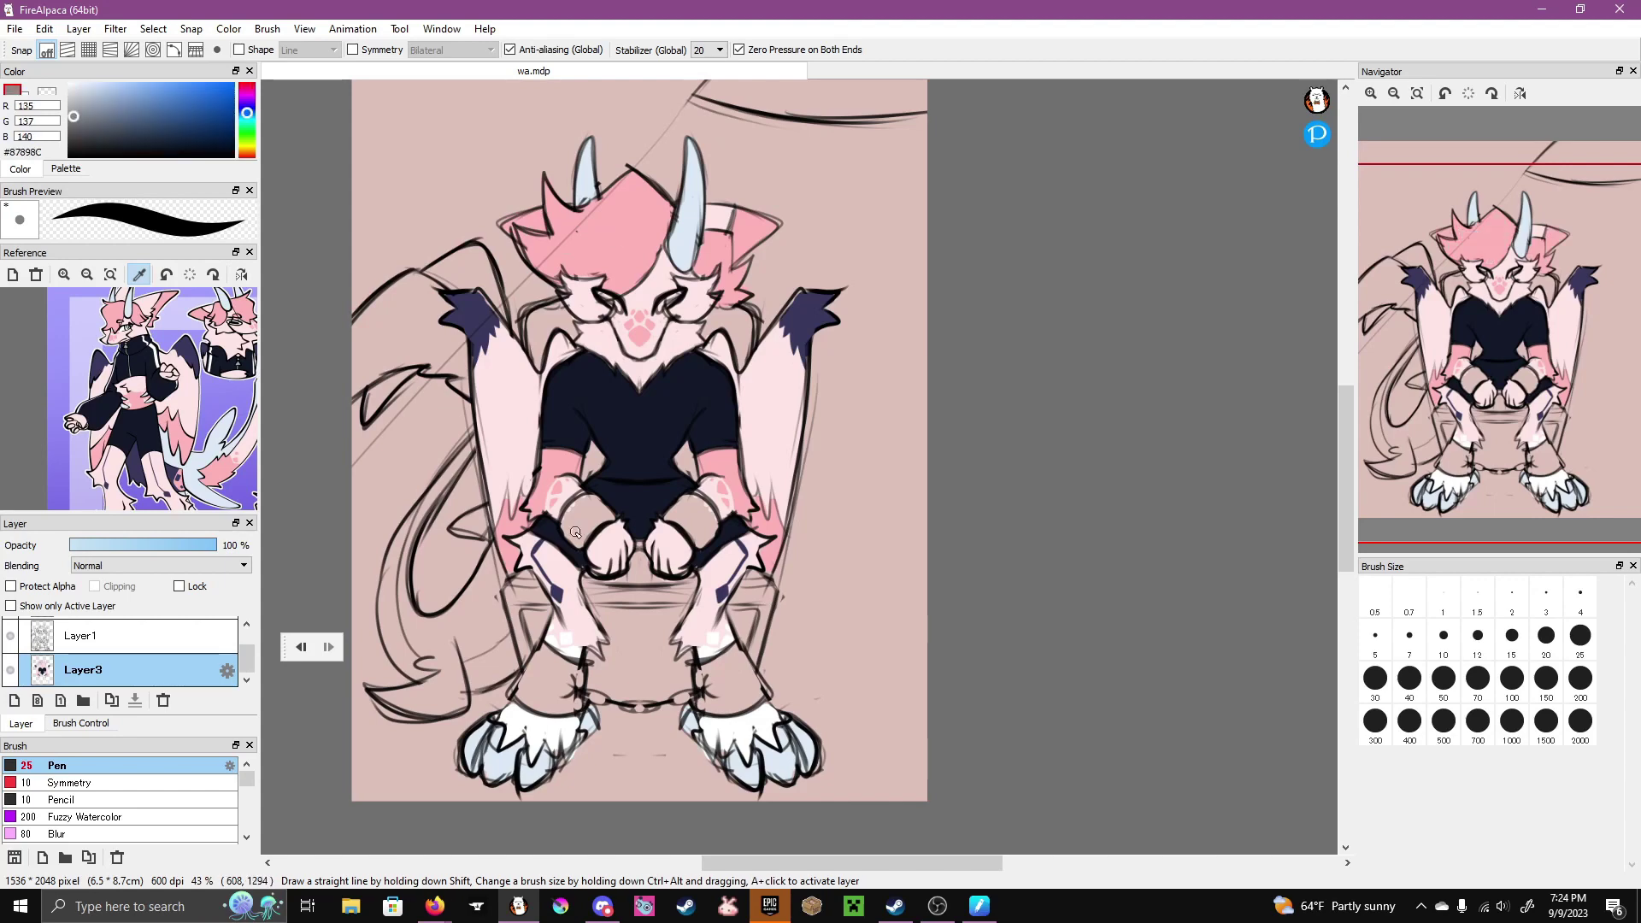
pyautogui.click(353, 50)
pyautogui.moveTo(684, 504)
pyautogui.mouseDown()
pyautogui.moveTo(701, 513)
pyautogui.moveTo(676, 518)
pyautogui.moveTo(691, 531)
pyautogui.moveTo(632, 432)
pyautogui.mouseUp()
pyautogui.moveTo(650, 573)
pyautogui.mouseDown()
pyautogui.moveTo(668, 619)
pyautogui.moveTo(640, 609)
pyautogui.moveTo(676, 599)
pyautogui.mouseUp()
pyautogui.moveTo(622, 388); pyautogui.dragTo(694, 481)
# - Add a new layer beneath Layer3, turn off symmetry and fill the long tail with pale blue #DBE8F4
pyautogui.hotkey('ctrl', 'shift', 'n')
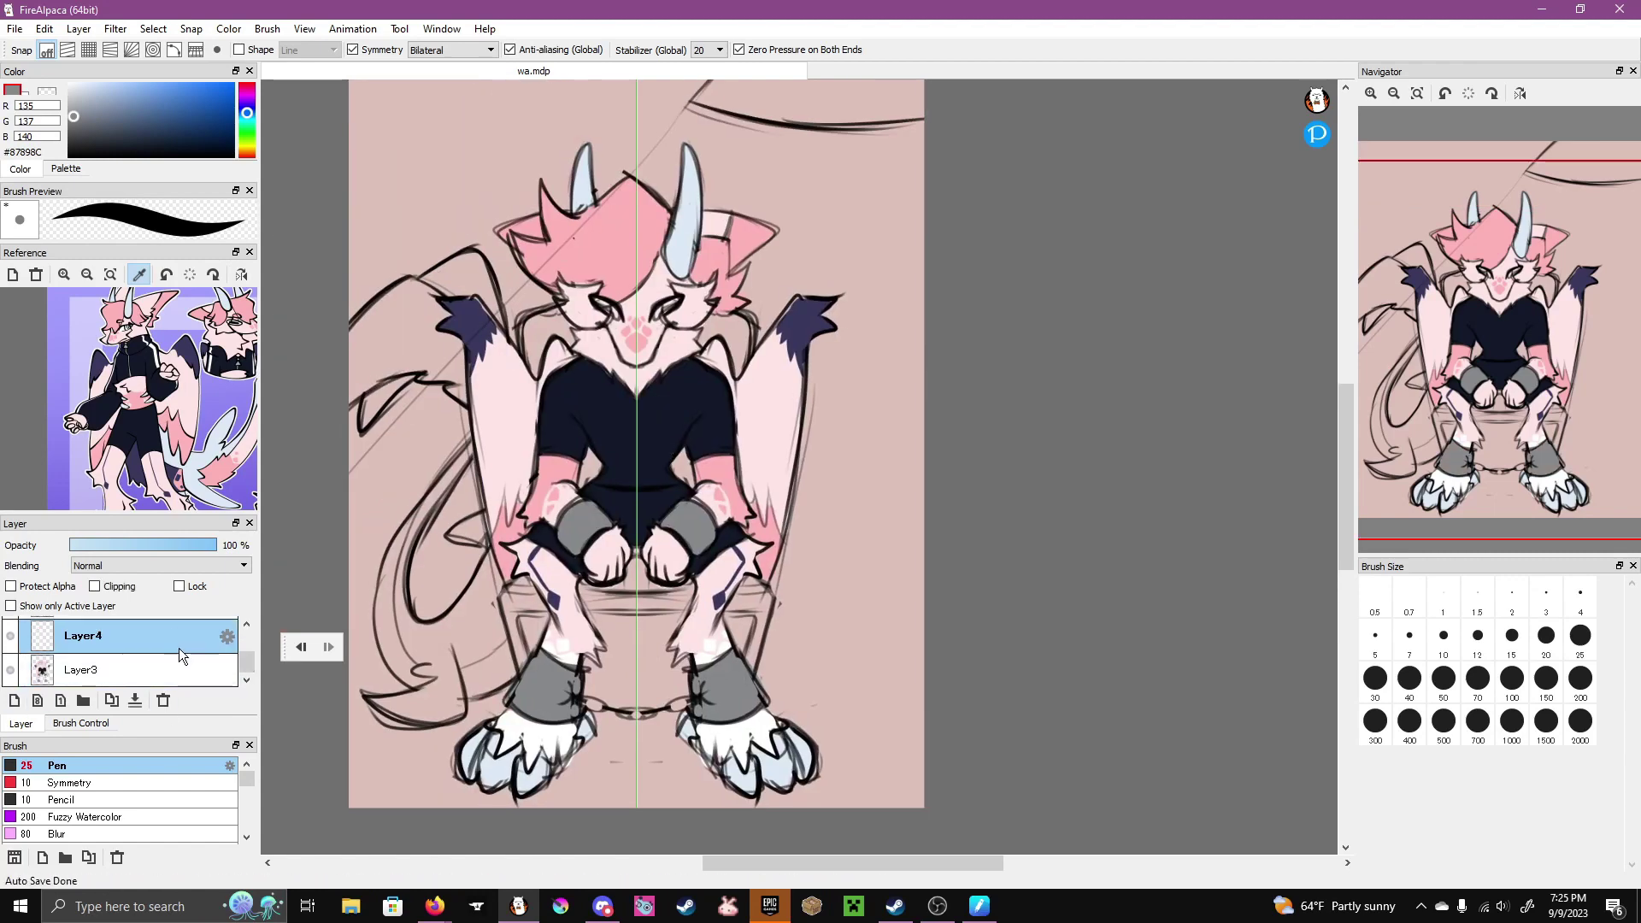
pyautogui.click(353, 49)
pyautogui.click(84, 85)
pyautogui.moveTo(357, 307)
pyautogui.mouseDown()
pyautogui.moveTo(410, 389)
pyautogui.moveTo(461, 269)
pyautogui.moveTo(411, 359)
pyautogui.moveTo(462, 342)
pyautogui.moveTo(454, 273)
pyautogui.moveTo(395, 388)
pyautogui.mouseUp()
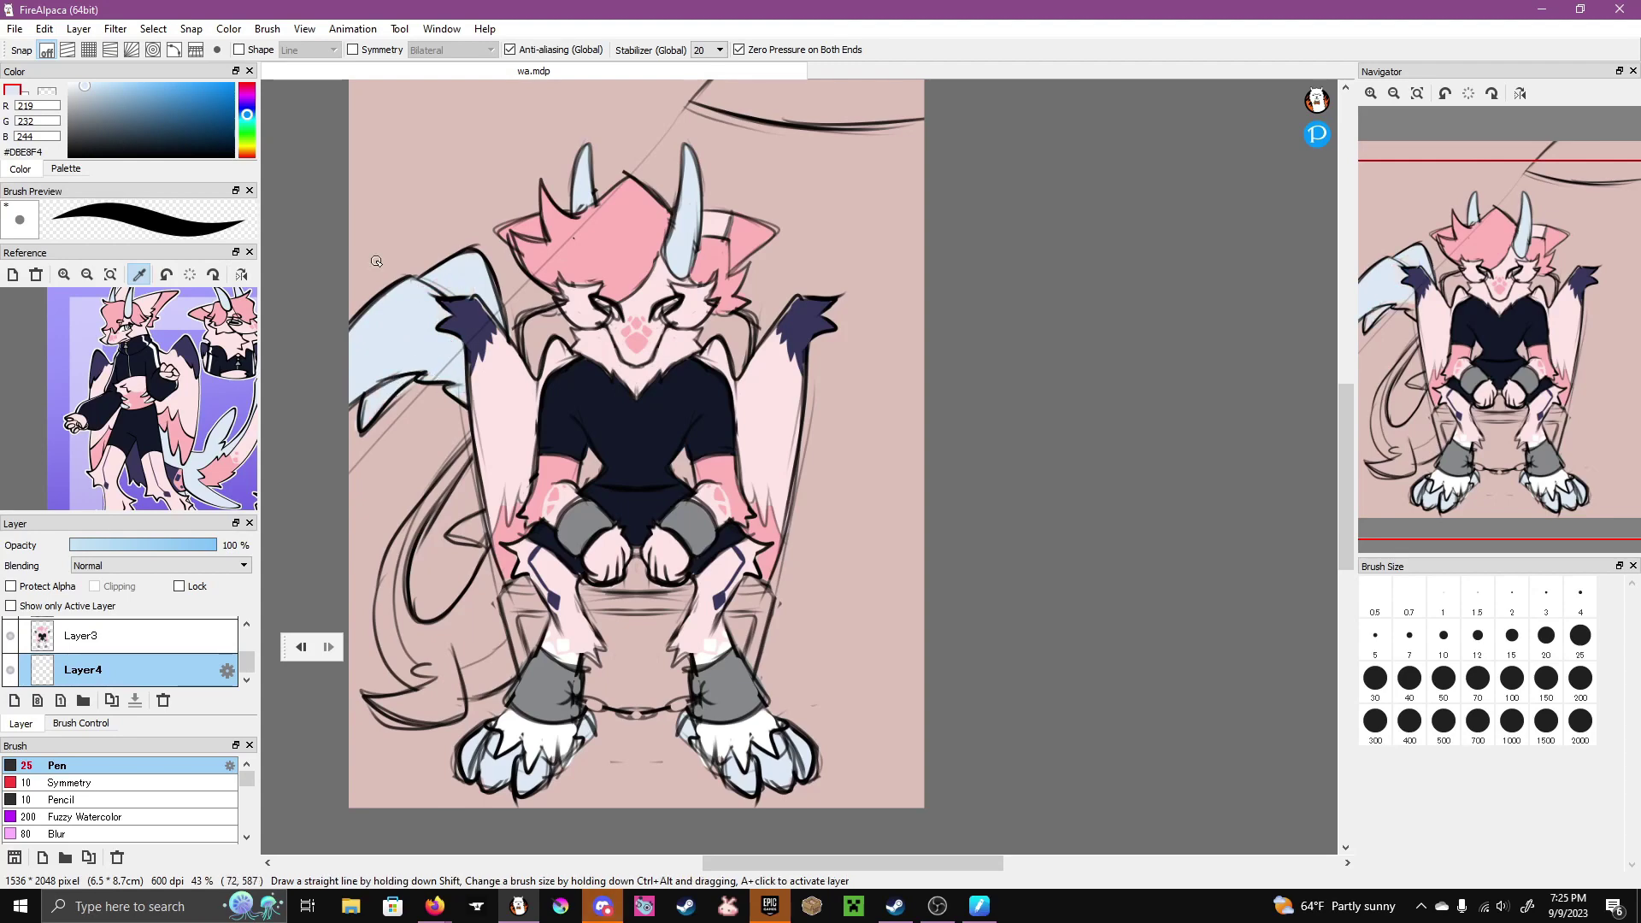
pyautogui.moveTo(414, 461)
pyautogui.mouseDown()
pyautogui.moveTo(406, 598)
pyautogui.moveTo(444, 650)
pyautogui.moveTo(499, 556)
pyautogui.mouseUp()
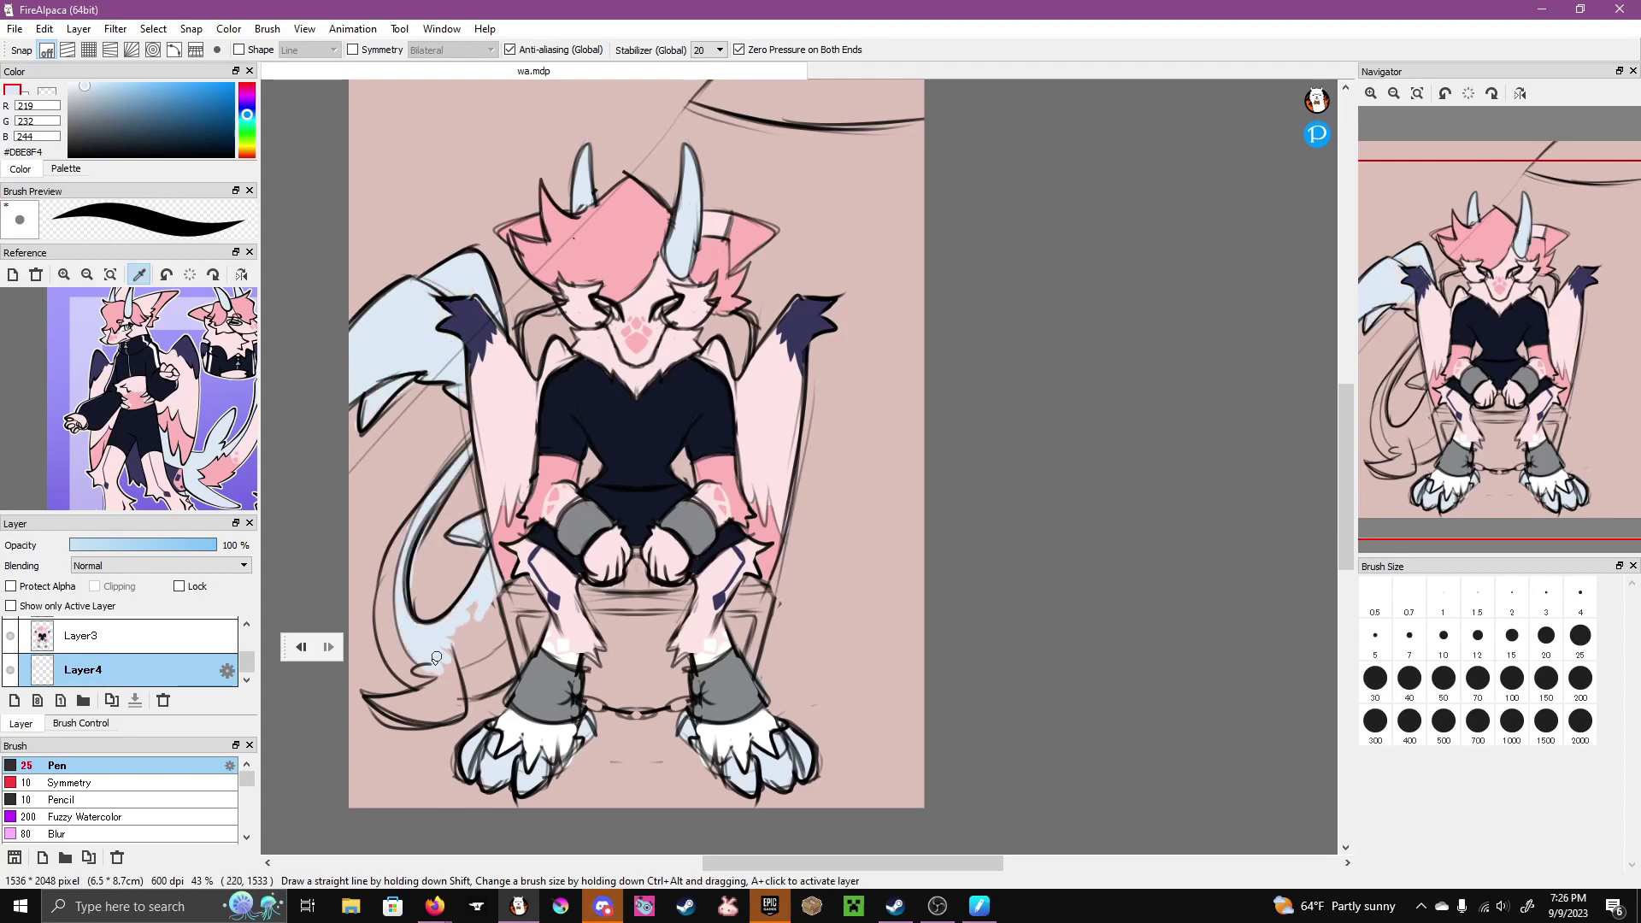
pyautogui.moveTo(436, 658)
pyautogui.mouseDown()
pyautogui.moveTo(498, 618)
pyautogui.moveTo(424, 635)
pyautogui.moveTo(384, 700)
pyautogui.moveTo(444, 688)
pyautogui.moveTo(531, 620)
pyautogui.moveTo(636, 592)
pyautogui.moveTo(586, 490)
pyautogui.moveTo(685, 494)
pyautogui.moveTo(471, 677)
pyautogui.moveTo(507, 651)
pyautogui.mouseUp()
# - Add the navy #38375B patches and a pink #FCB3B6 stripe along the outer curve of the tail
pyautogui.keyDown('alt'); pyautogui.click(462, 323); pyautogui.keyUp('alt')
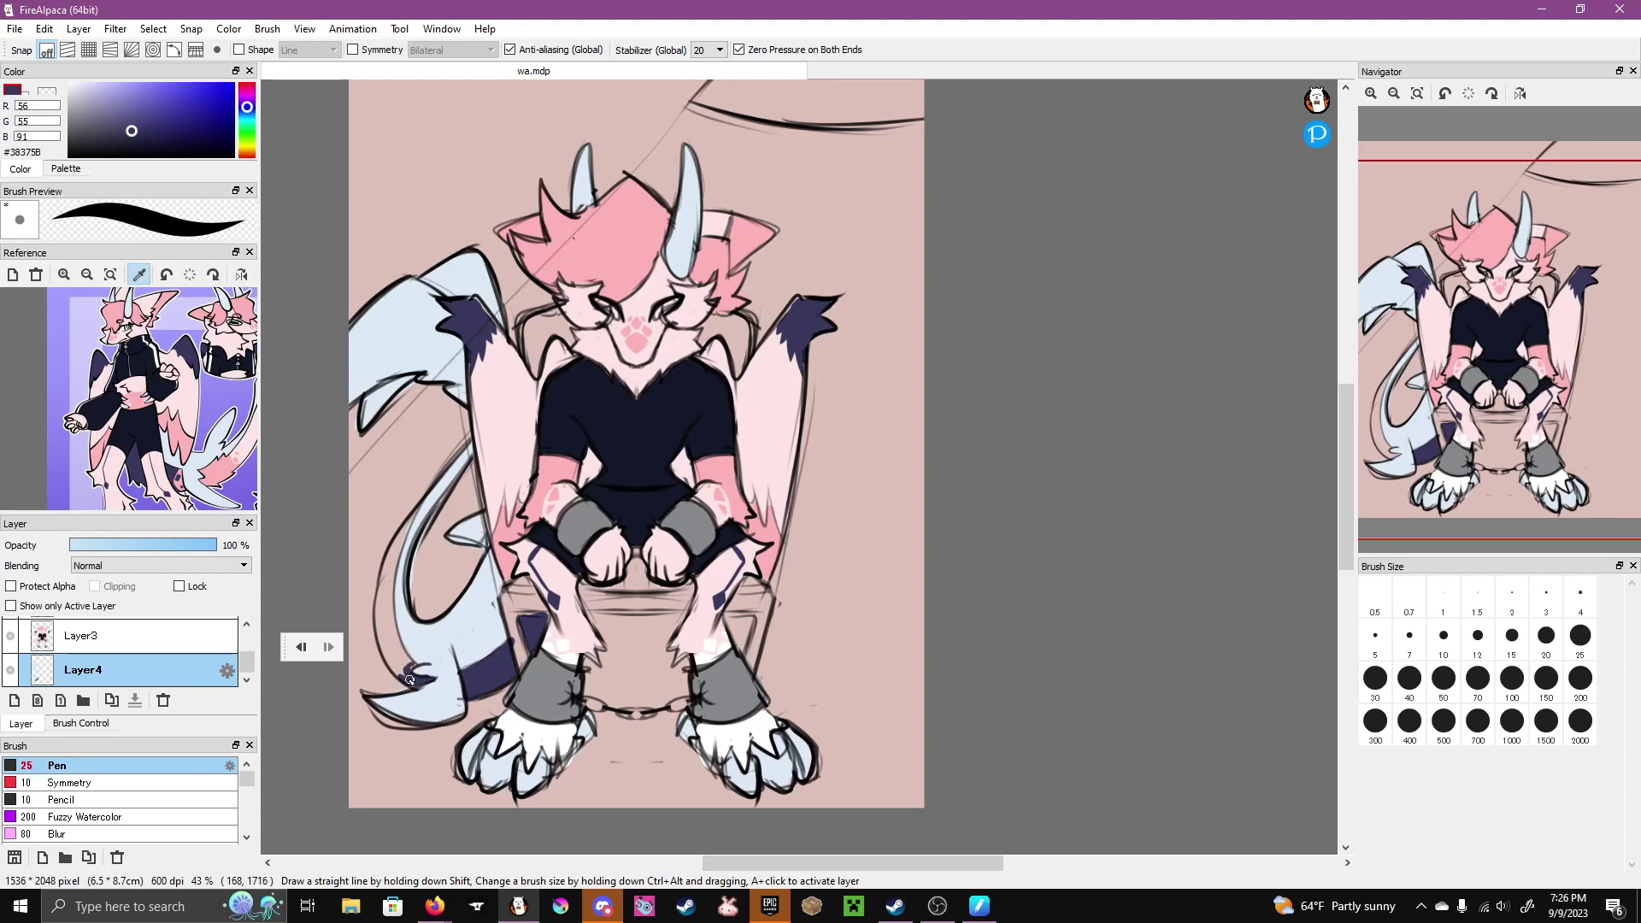
pyautogui.moveTo(409, 680); pyautogui.dragTo(400, 663)
pyautogui.click(251, 475)
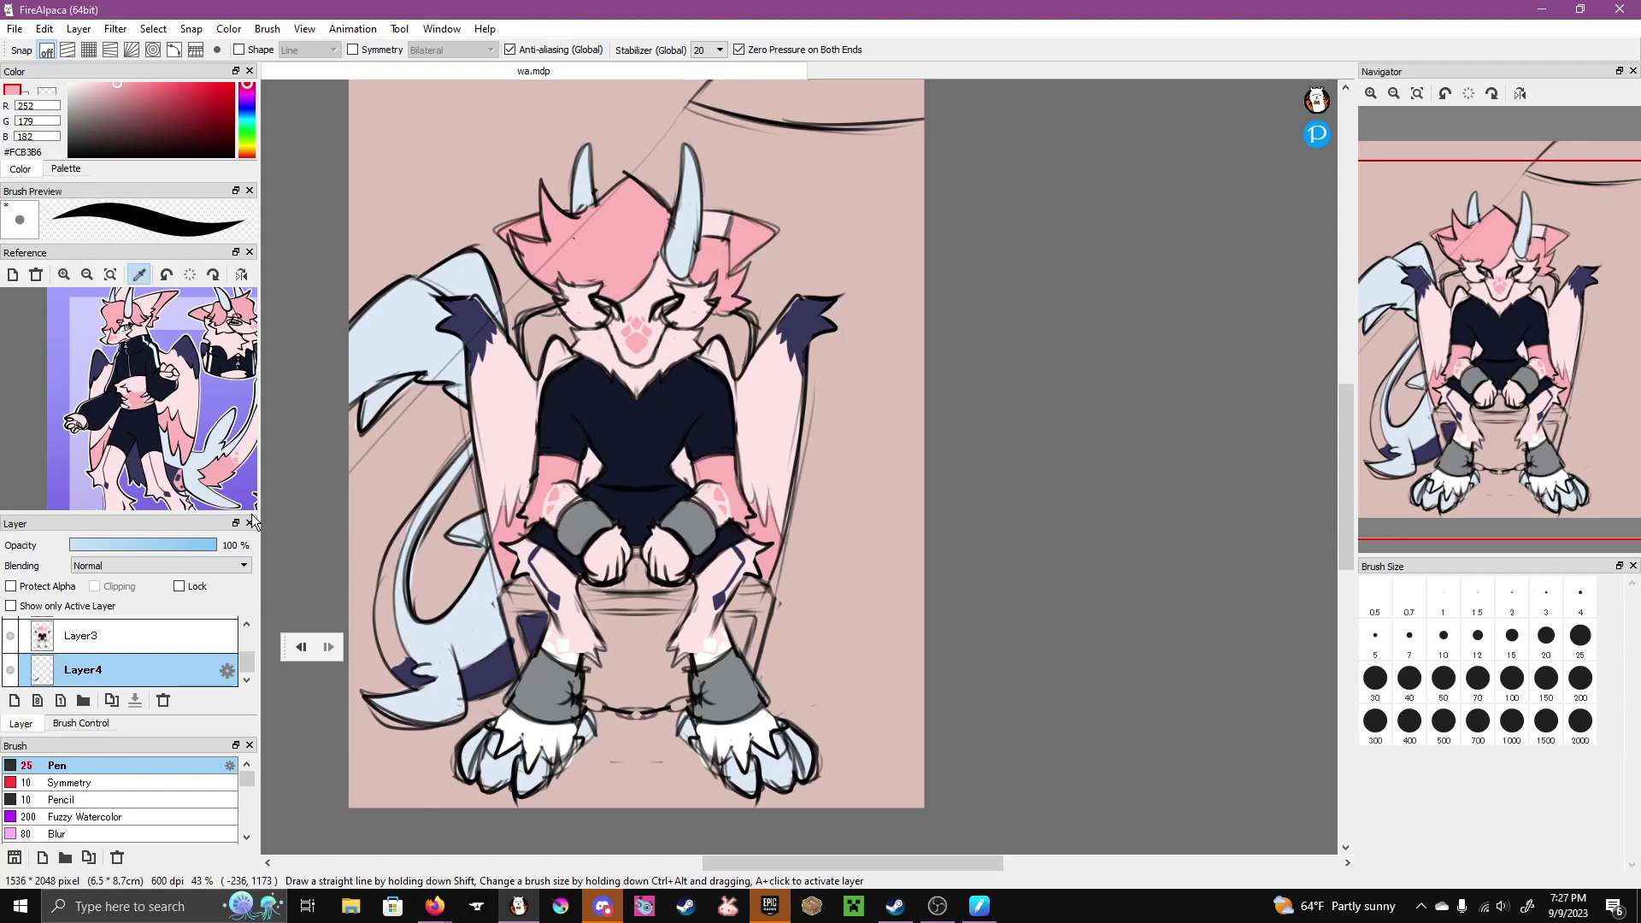
pyautogui.moveTo(407, 669); pyautogui.dragTo(387, 590)
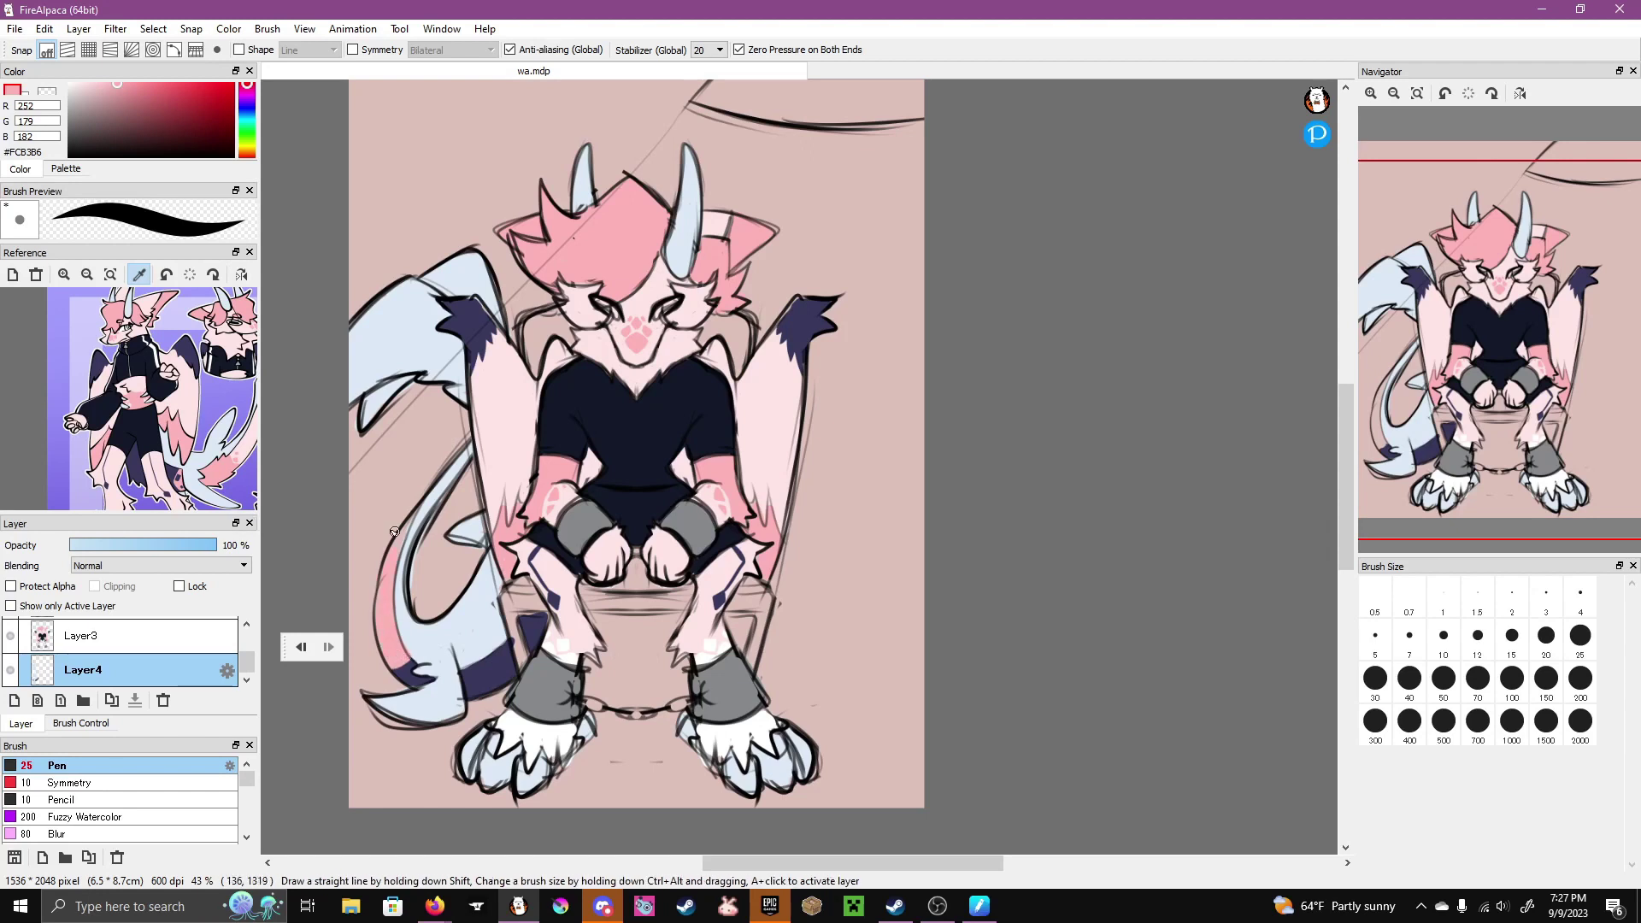
# - Add a new layer below Layer4 and paint the chair's seat, legs and back in #9D7679 with darker #866264 shading
pyautogui.press('e')
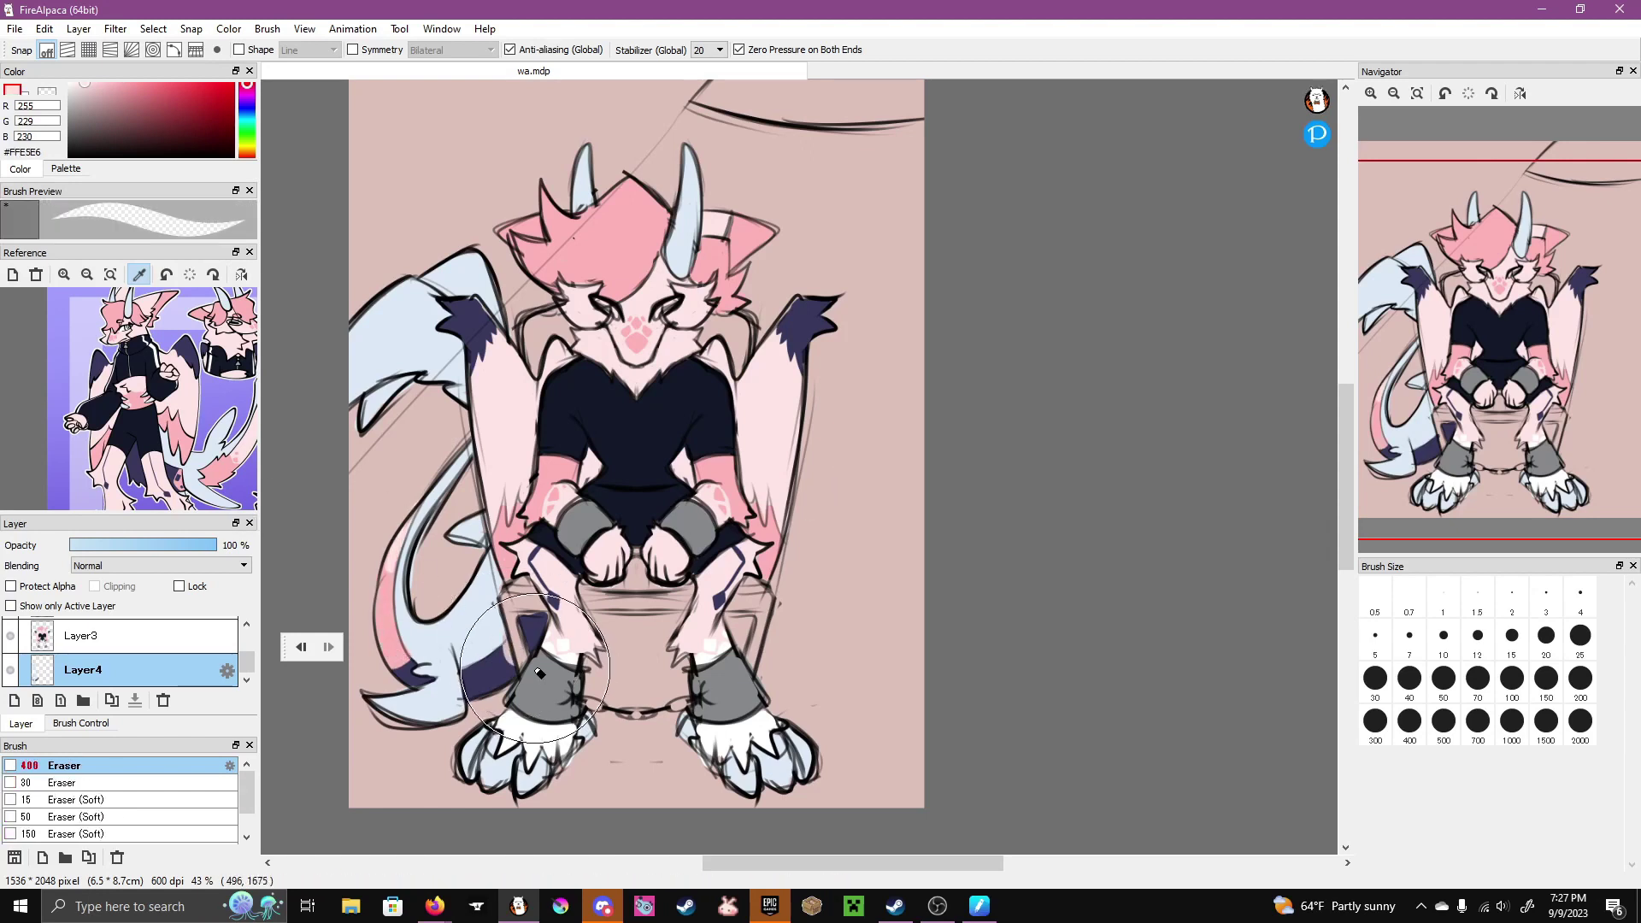
pyautogui.click(102, 637)
pyautogui.scroll(2, 129, 658)
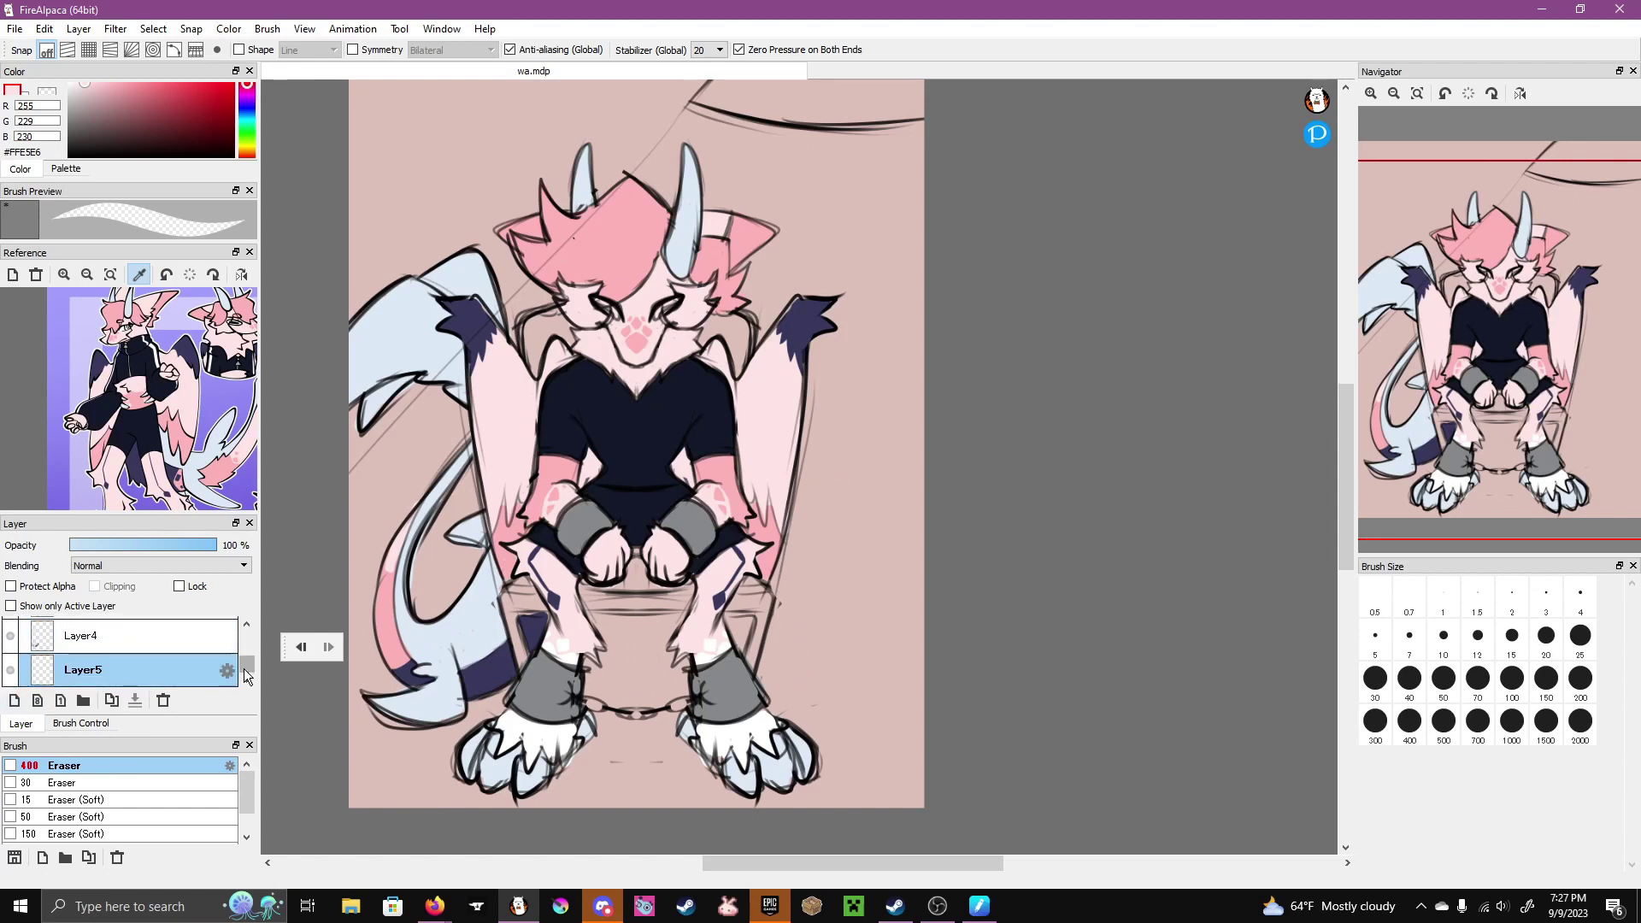
pyautogui.hotkey('ctrl', 'shift', 'n')
pyautogui.click(109, 111)
pyautogui.press('b')
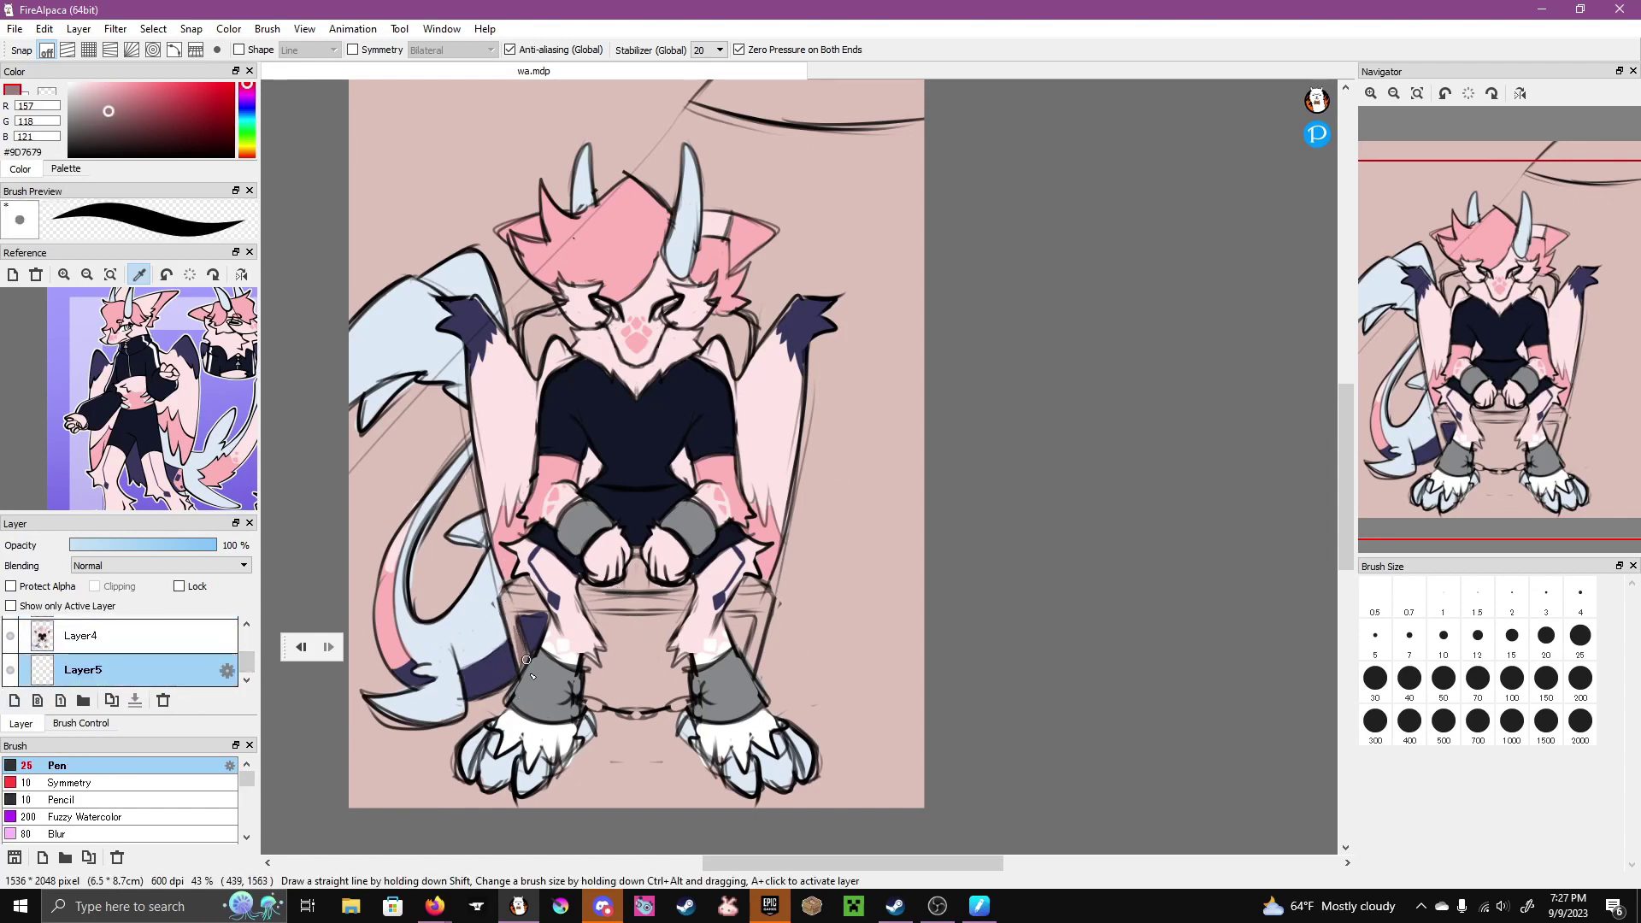
pyautogui.moveTo(517, 663)
pyautogui.mouseDown()
pyautogui.moveTo(551, 618)
pyautogui.moveTo(655, 611)
pyautogui.moveTo(569, 603)
pyautogui.moveTo(697, 598)
pyautogui.moveTo(637, 557)
pyautogui.moveTo(740, 612)
pyautogui.moveTo(763, 594)
pyautogui.moveTo(705, 542)
pyautogui.moveTo(764, 676)
pyautogui.mouseUp()
pyautogui.click(353, 49)
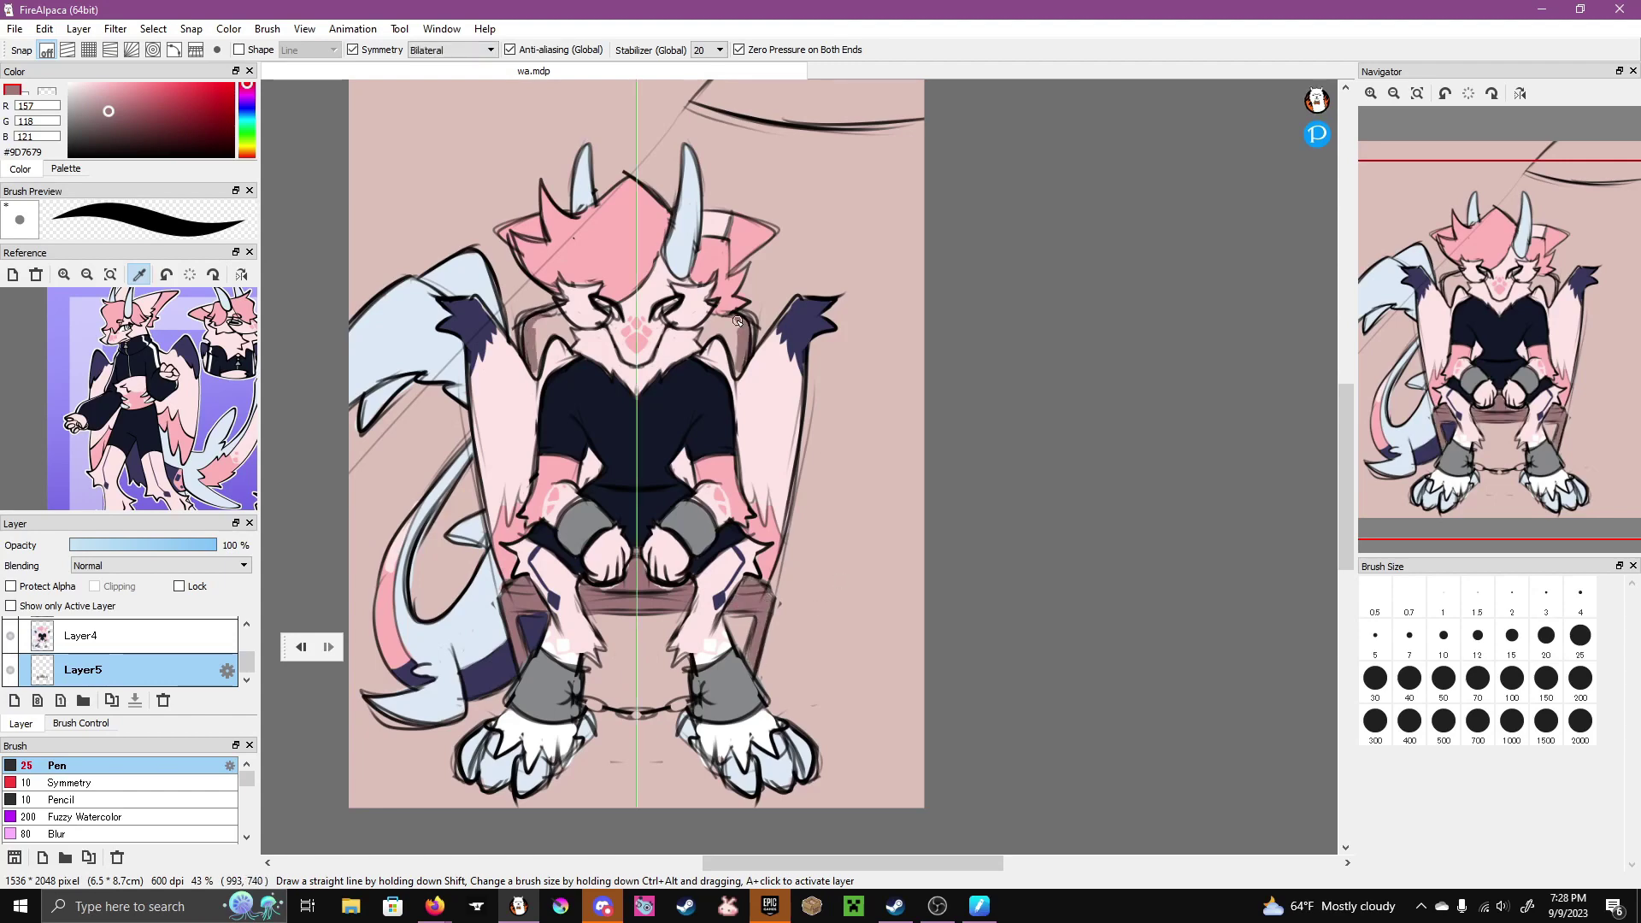
pyautogui.moveTo(735, 372); pyautogui.dragTo(697, 323)
pyautogui.keyDown('alt'); pyautogui.click(633, 587); pyautogui.keyUp('alt')
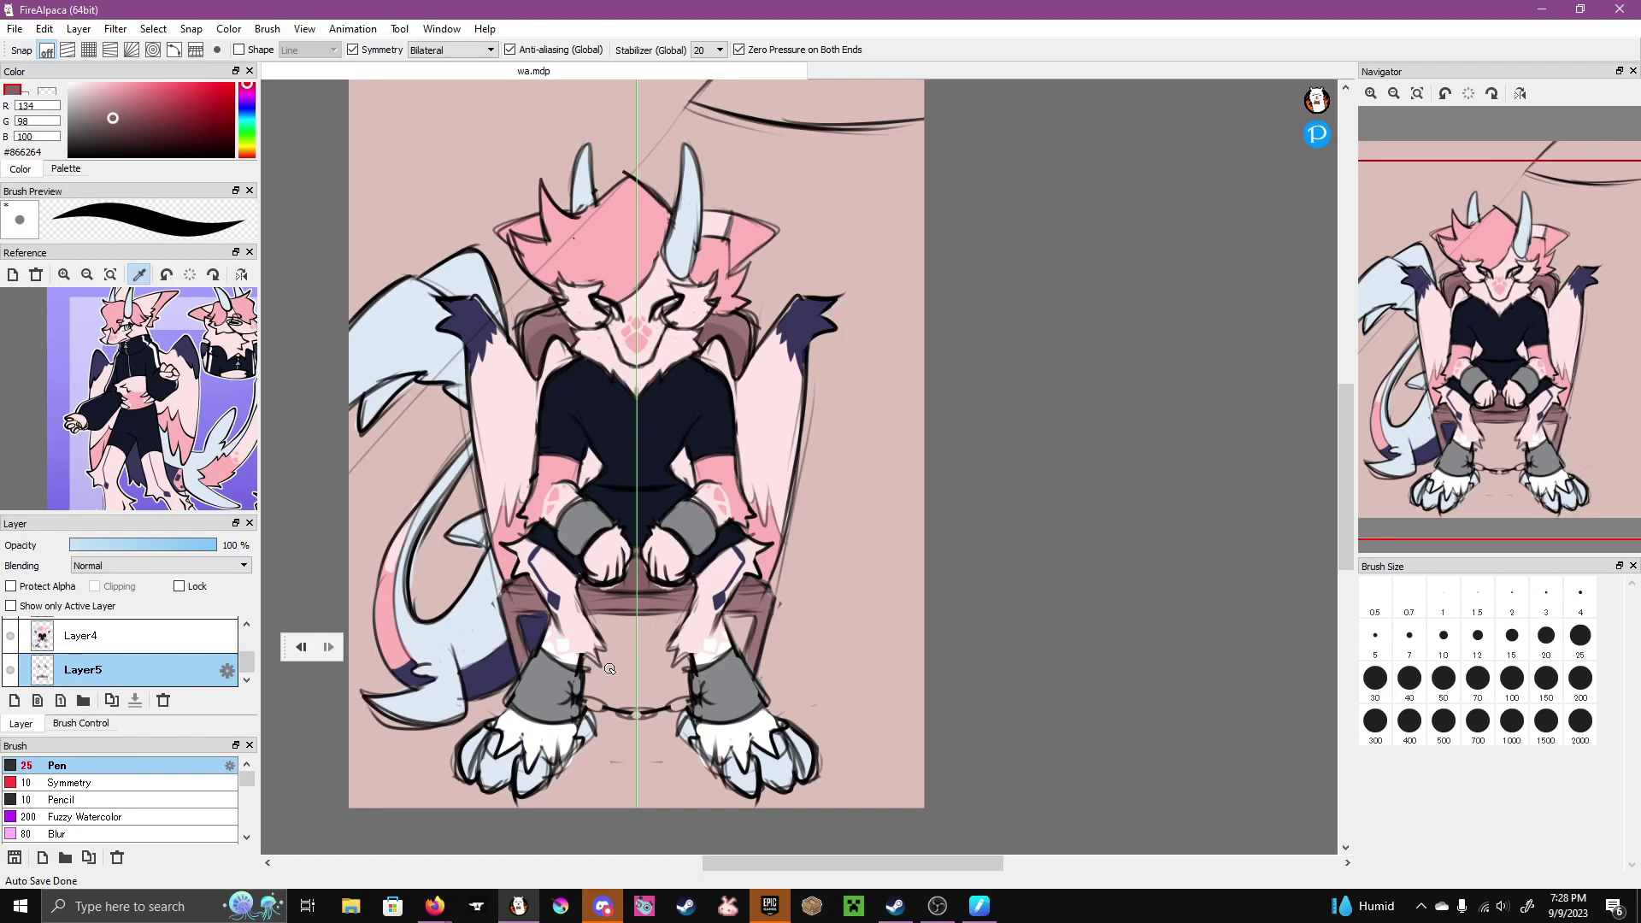
# - On Layer3, turn symmetry off and fill the hanging lamp at the upper edge of the drawing with light grey #B1ACAC
pyautogui.scroll(2, 119, 659)
pyautogui.click(100, 667)
pyautogui.click(73, 105)
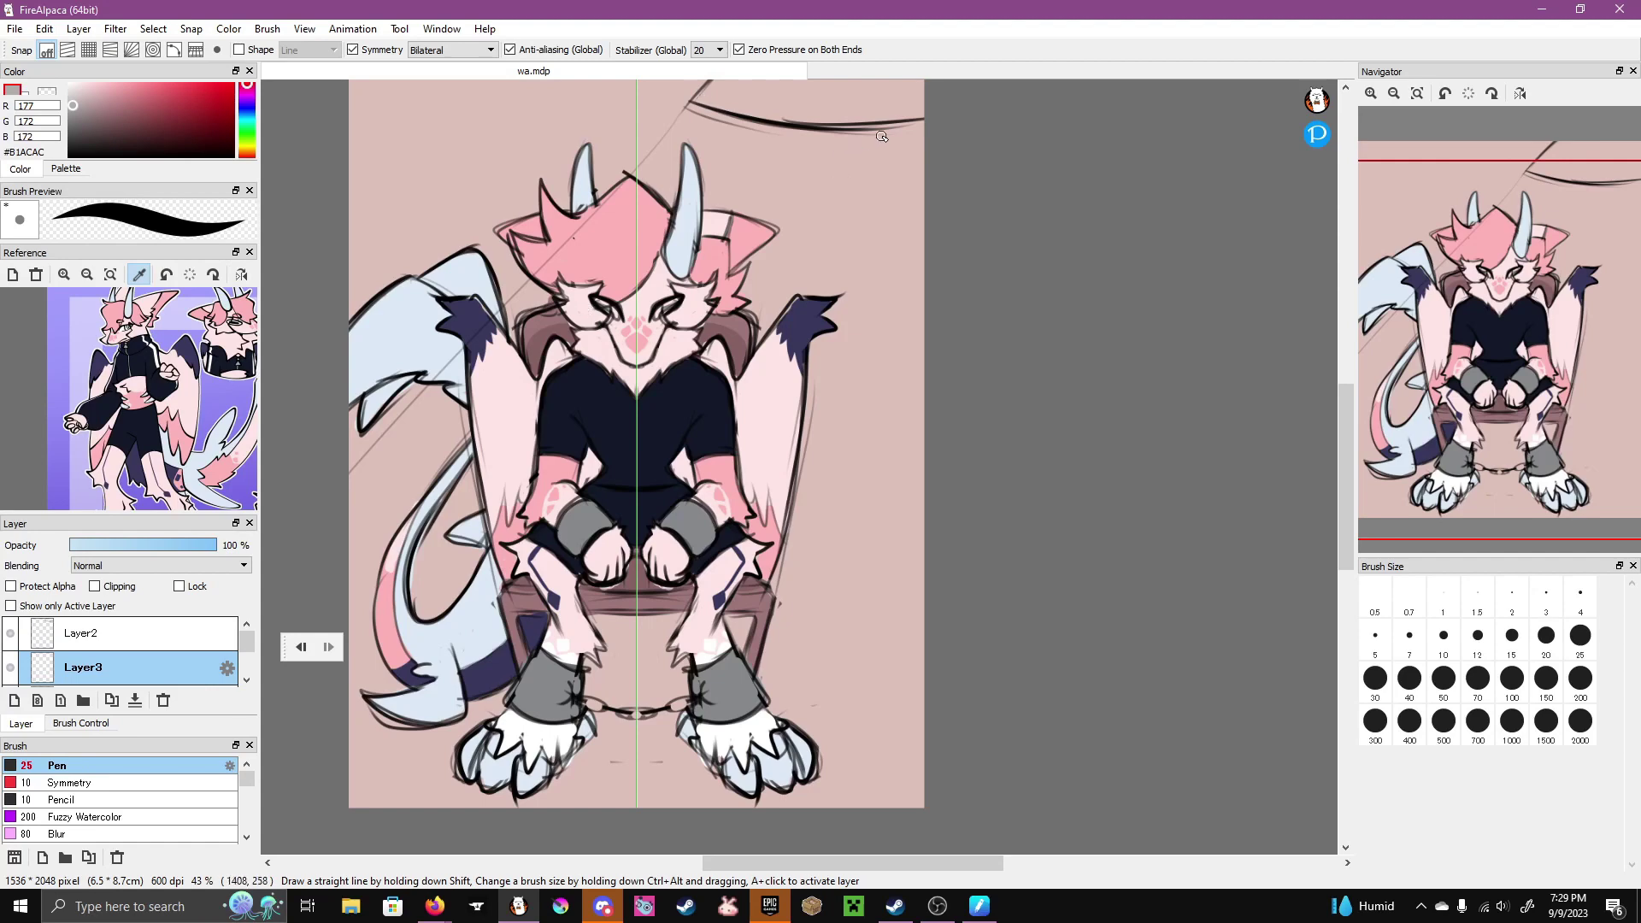
pyautogui.click(352, 50)
pyautogui.moveTo(699, 110); pyautogui.dragTo(804, 85)
pyautogui.moveTo(769, 342); pyautogui.dragTo(748, 374)
pyautogui.moveTo(791, 115)
pyautogui.mouseDown()
pyautogui.moveTo(727, 147)
pyautogui.moveTo(864, 183)
pyautogui.moveTo(821, 128)
pyautogui.moveTo(889, 162)
pyautogui.mouseUp()
# - Shade the lamp's lower rim and add streaks across it in darker grey #948D8E
pyautogui.click(76, 113)
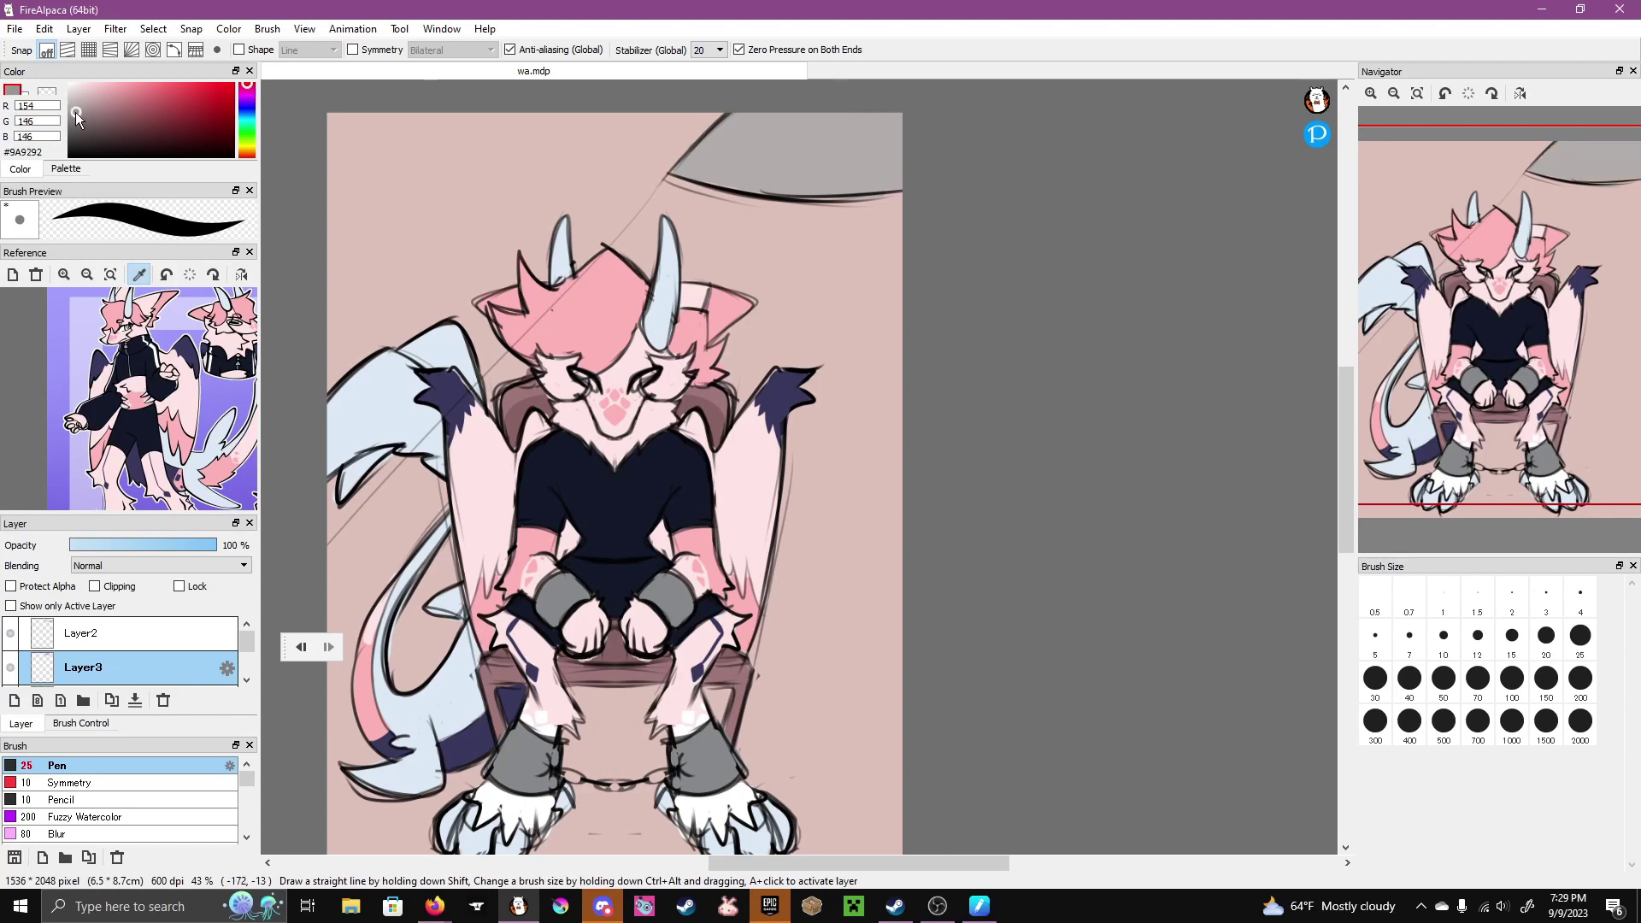
pyautogui.click(76, 114)
pyautogui.moveTo(714, 178); pyautogui.dragTo(897, 189)
pyautogui.moveTo(816, 115); pyautogui.dragTo(790, 179)
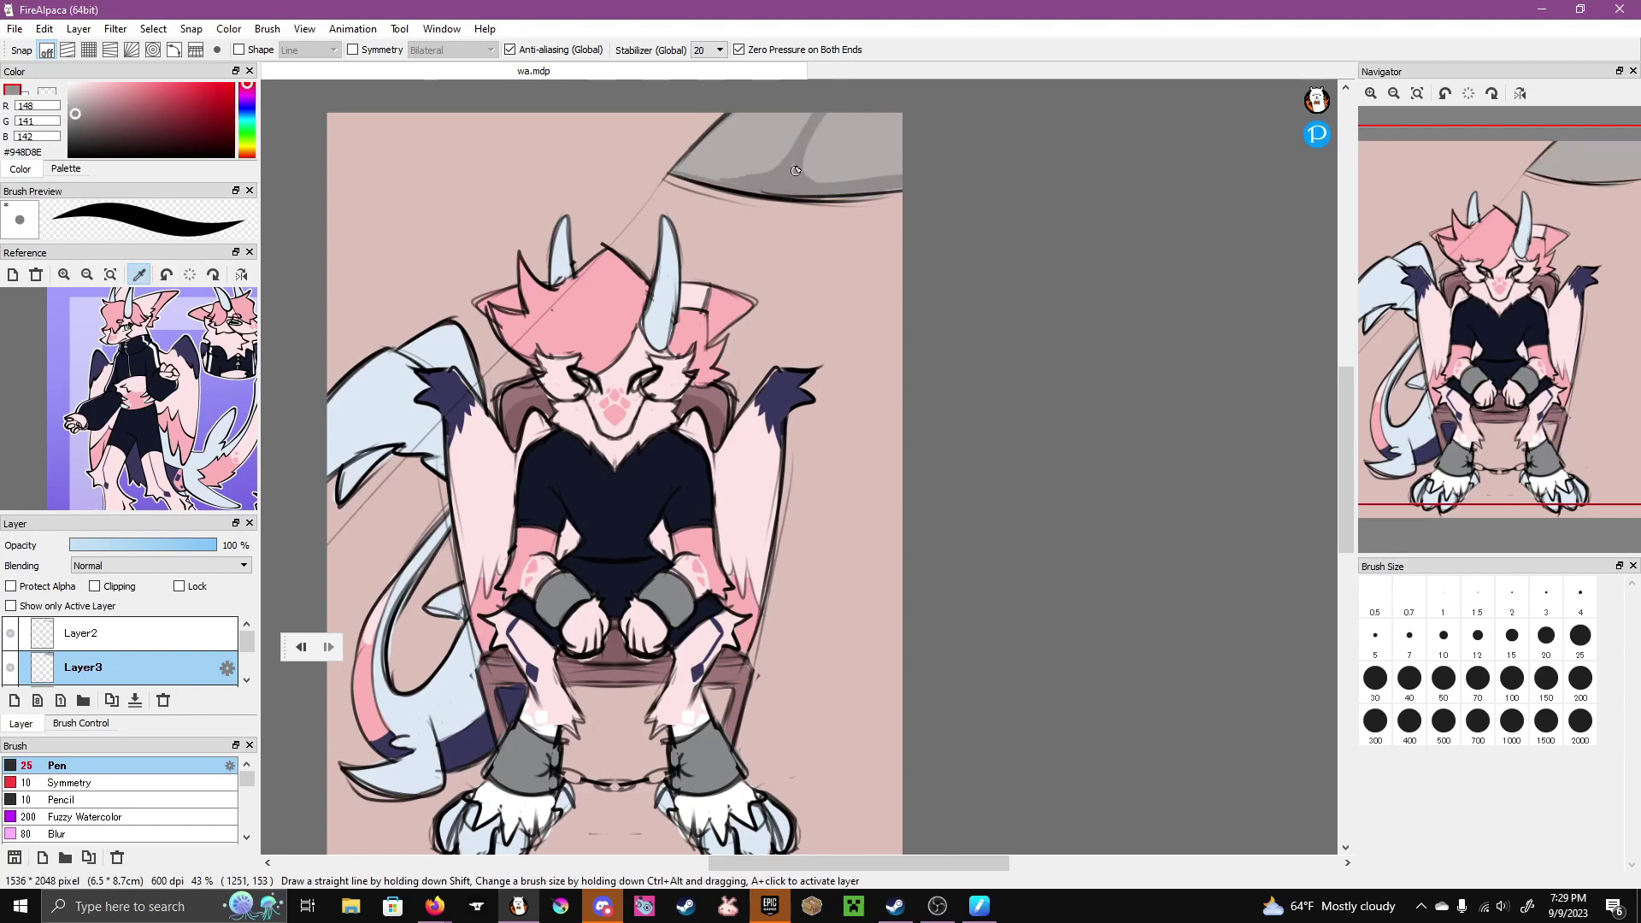
pyautogui.moveTo(851, 115); pyautogui.dragTo(821, 180)
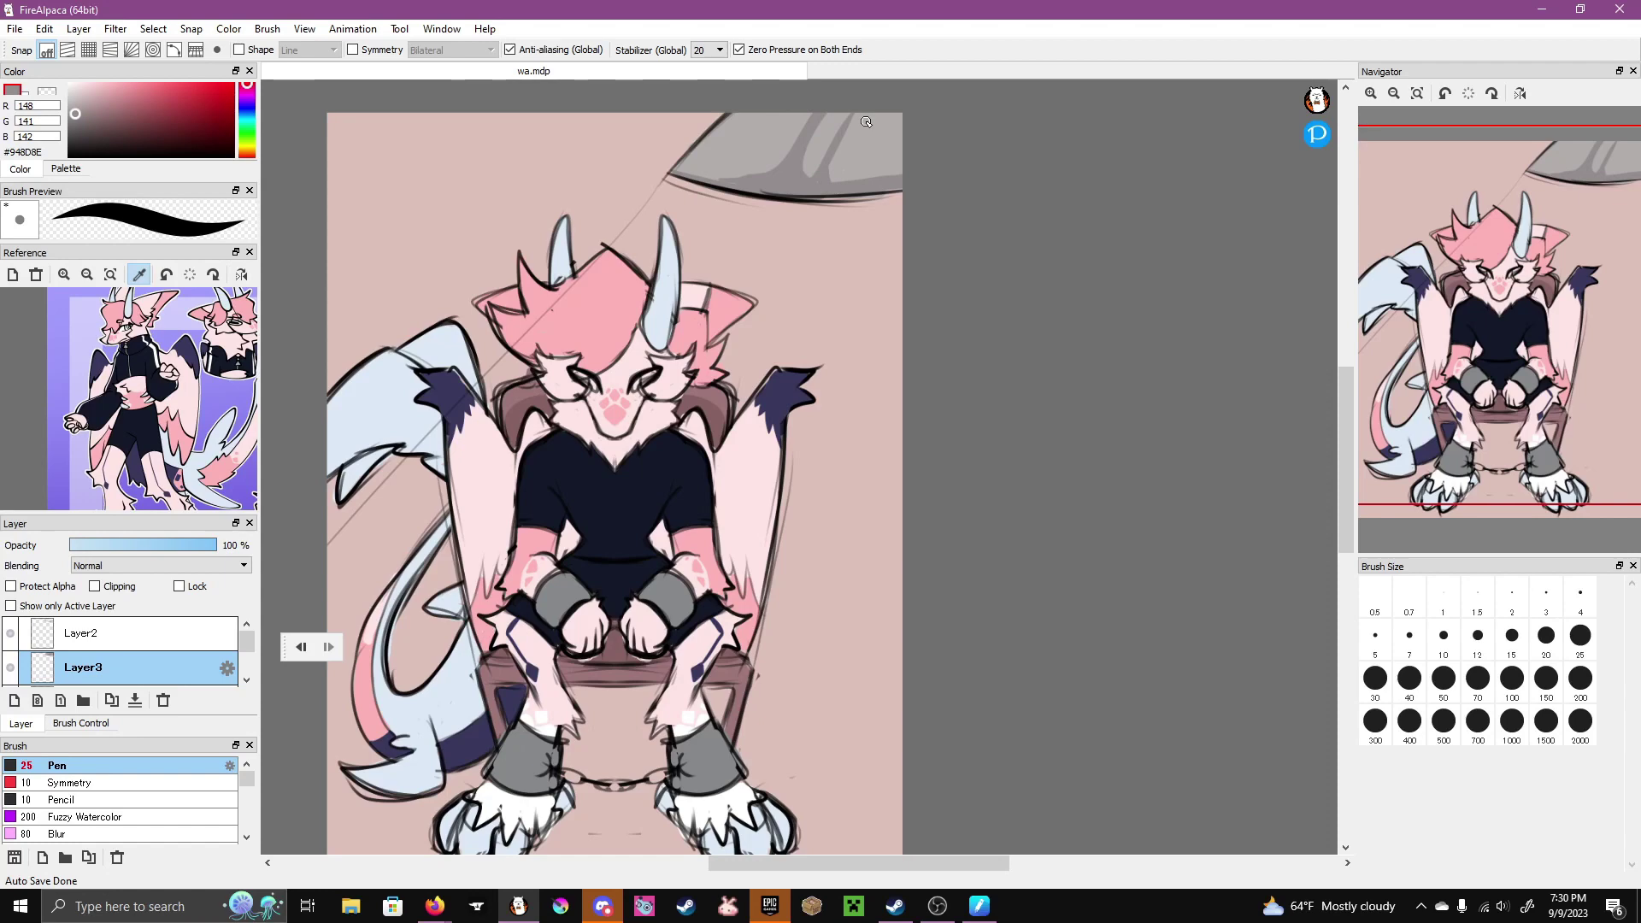
# - On Layer5 with bilateral symmetry on, paint the eyes white #FFFFFF and clean up the surrounding fur with pale pink #FFE5E6
pyautogui.scroll(-3, 867, 122)
pyautogui.scroll(5, 770, 428)
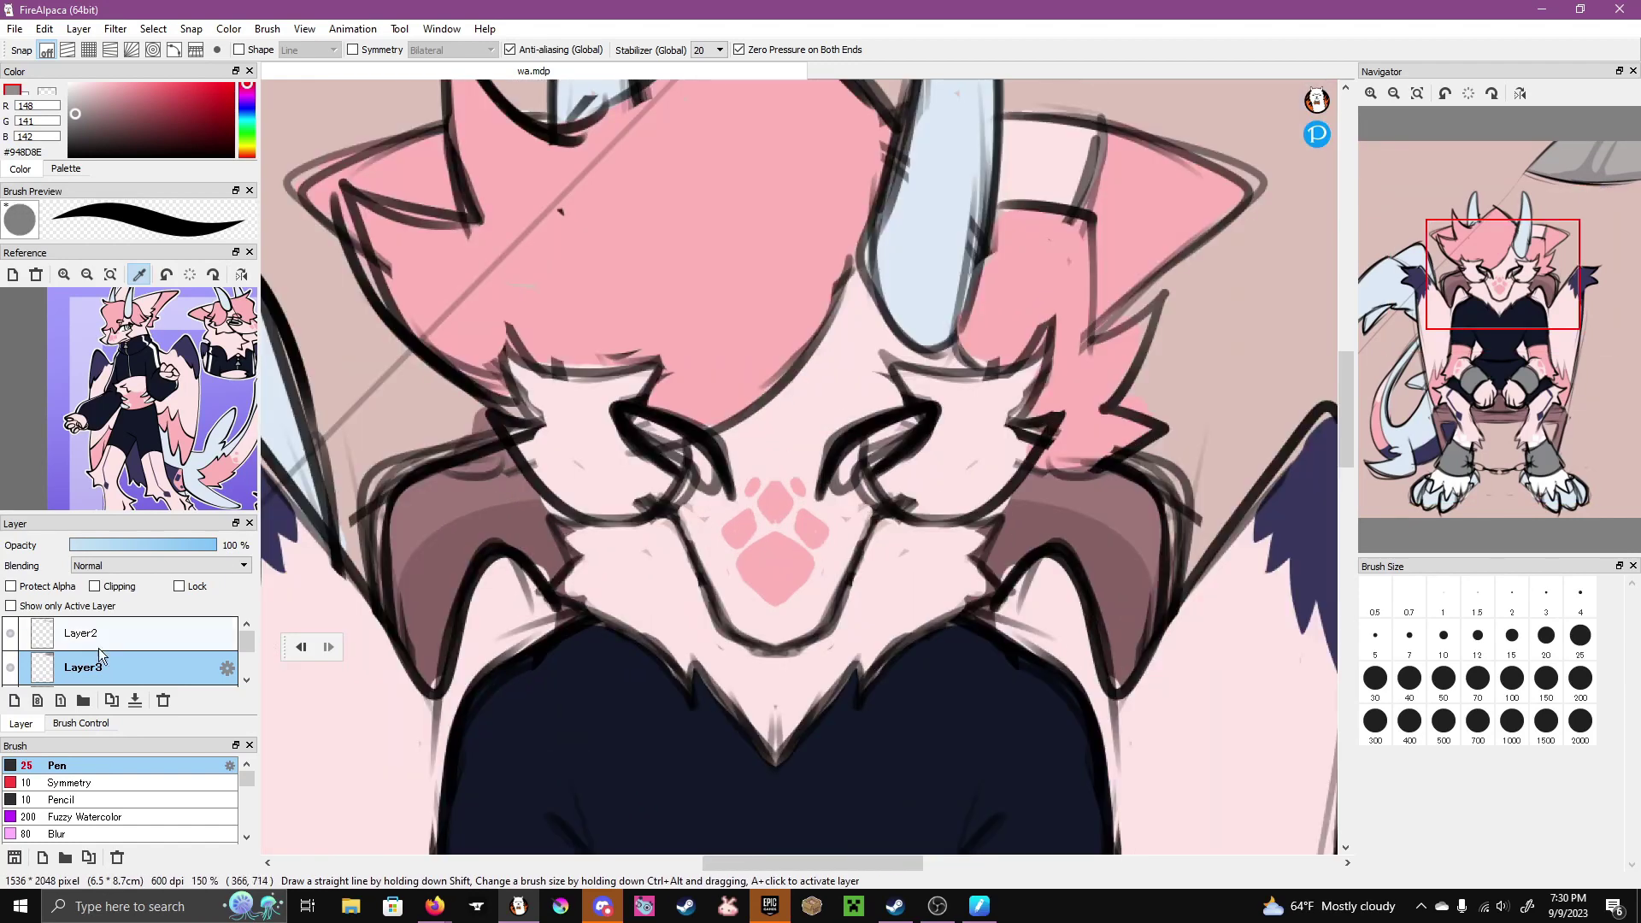
pyautogui.scroll(-3, 99, 650)
pyautogui.click(88, 672)
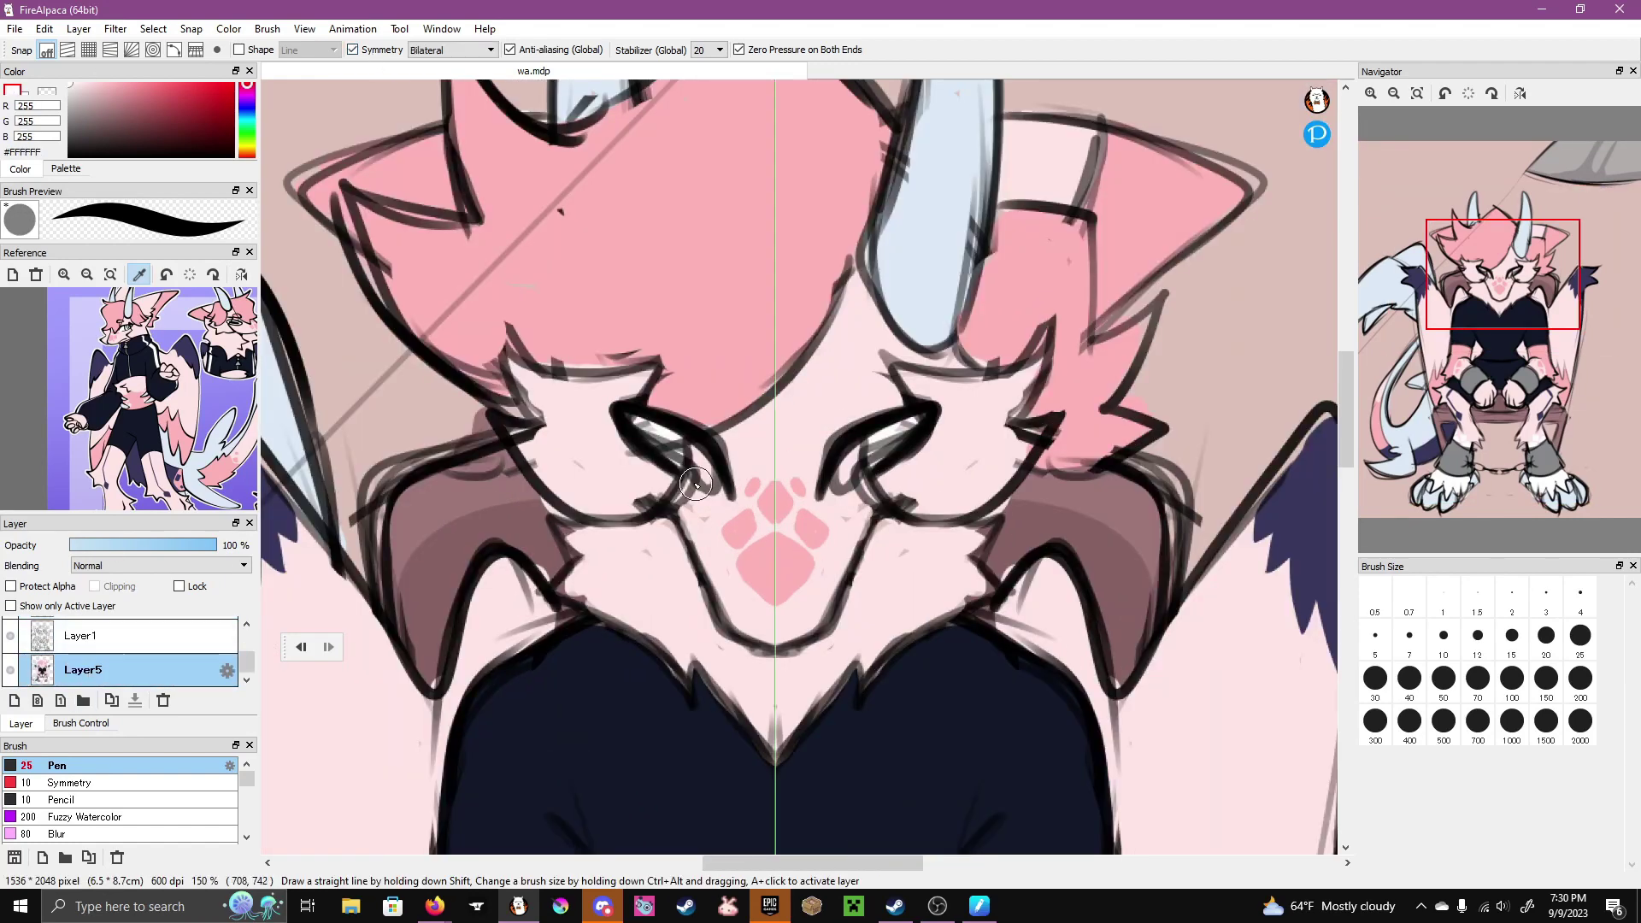
pyautogui.keyDown('alt'); pyautogui.click(665, 573); pyautogui.keyUp('alt')
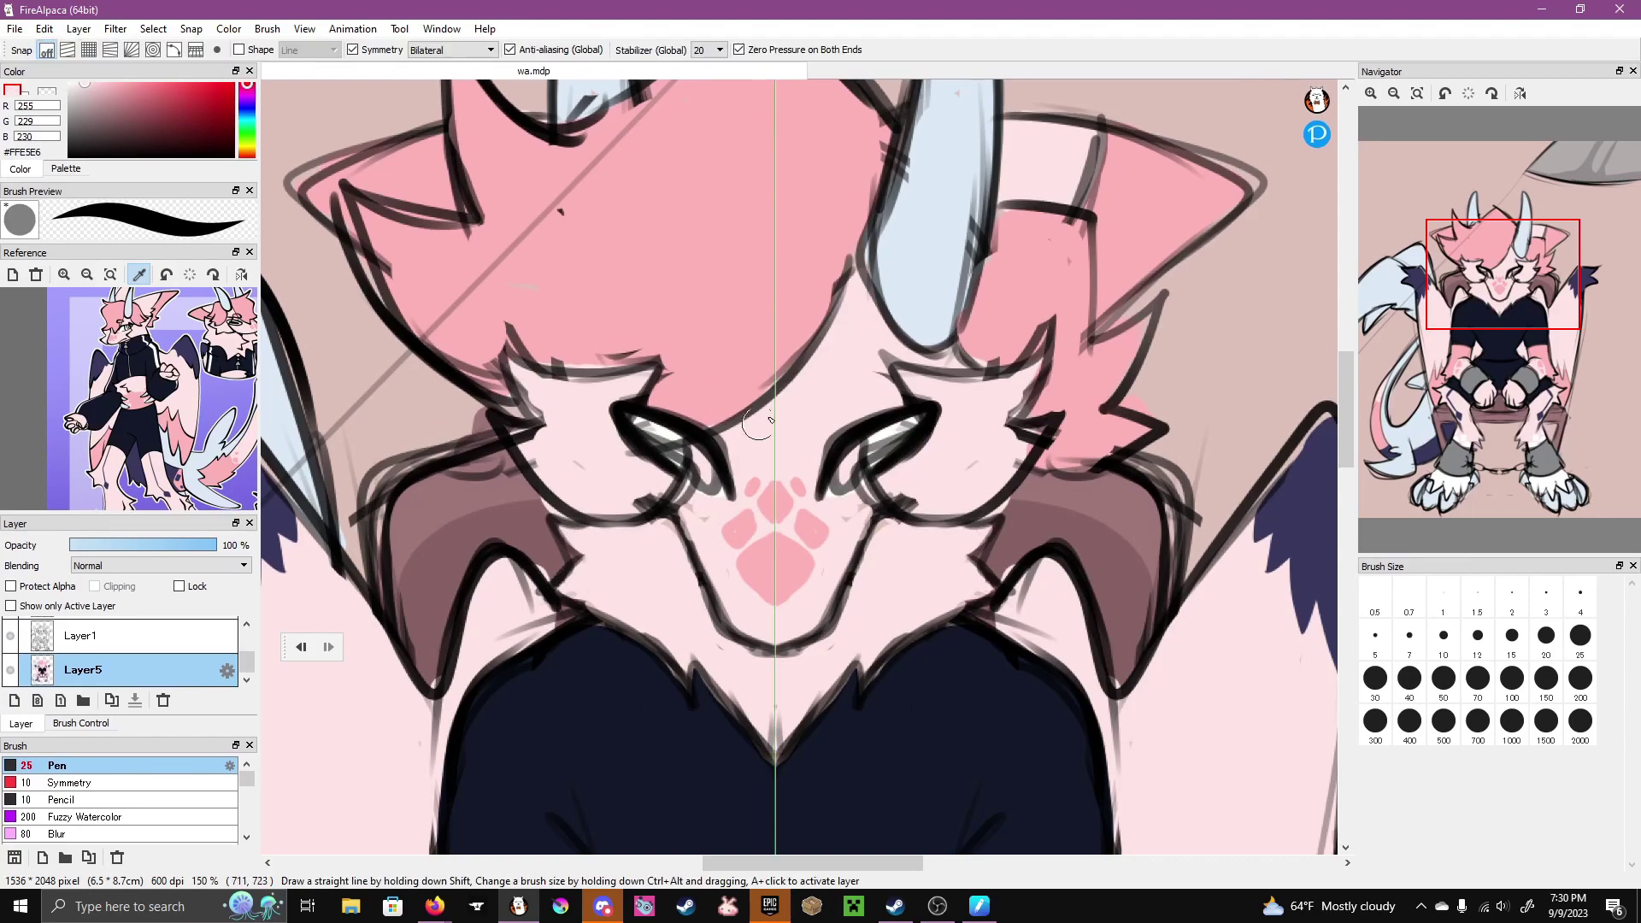
pyautogui.moveTo(997, 385); pyautogui.dragTo(875, 539)
pyautogui.moveTo(864, 604); pyautogui.dragTo(646, 650)
# - Touch up the muzzle and eye areas symmetrically with pink #FEB4B7 and white #FFFFFF
pyautogui.scroll(5, 1026, 495)
pyautogui.scroll(3, 982, 422)
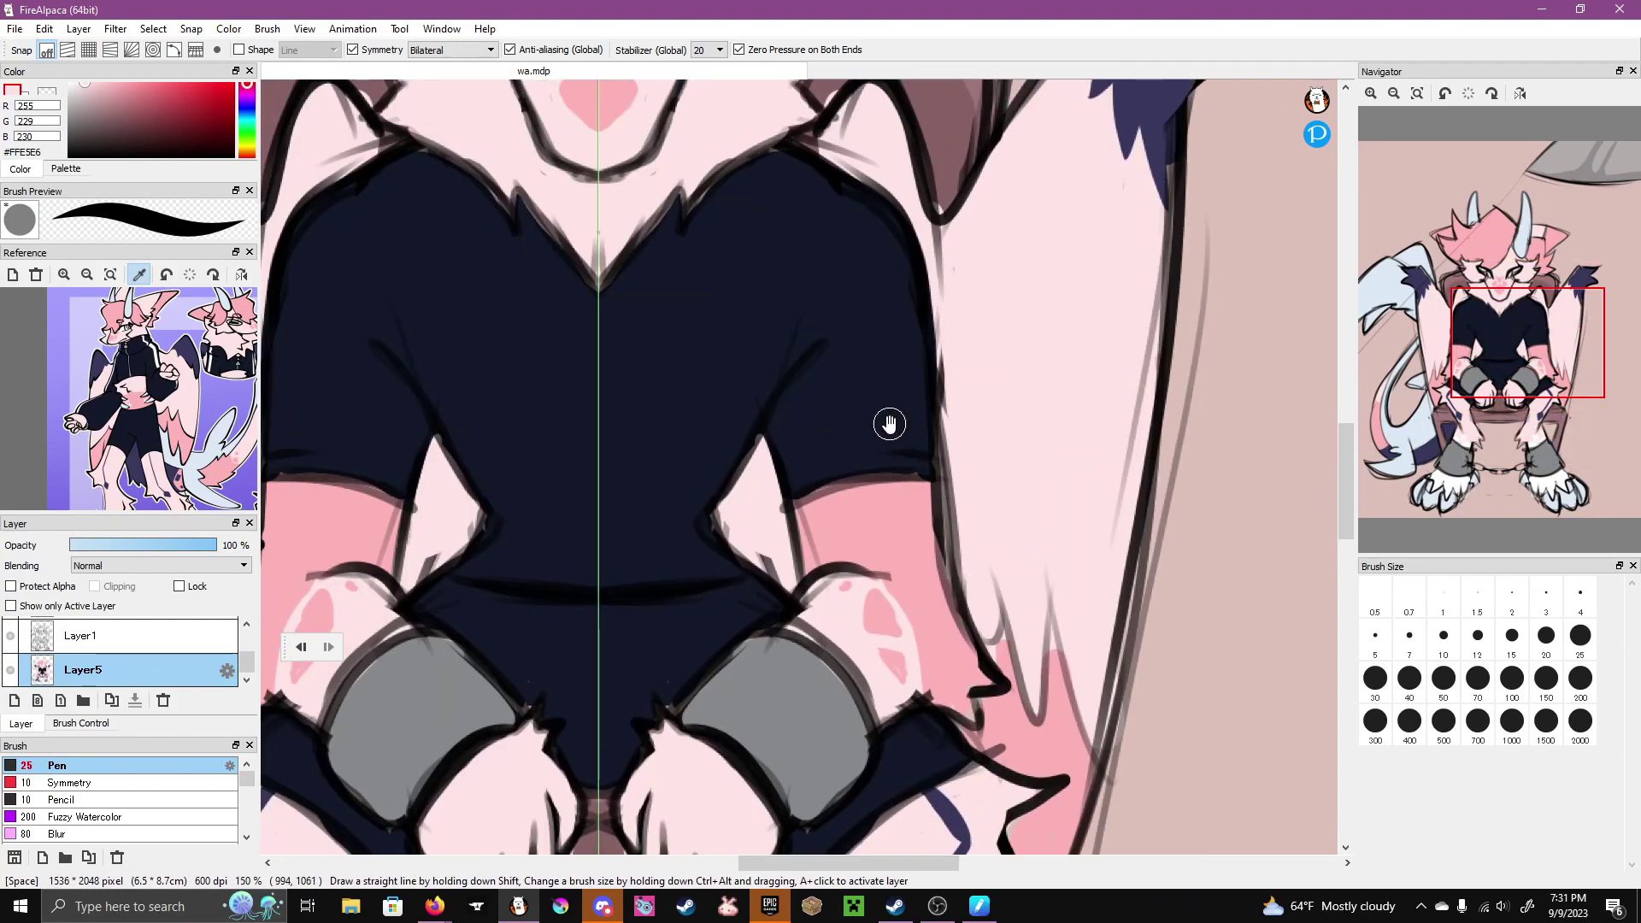
pyautogui.scroll(6, 971, 593)
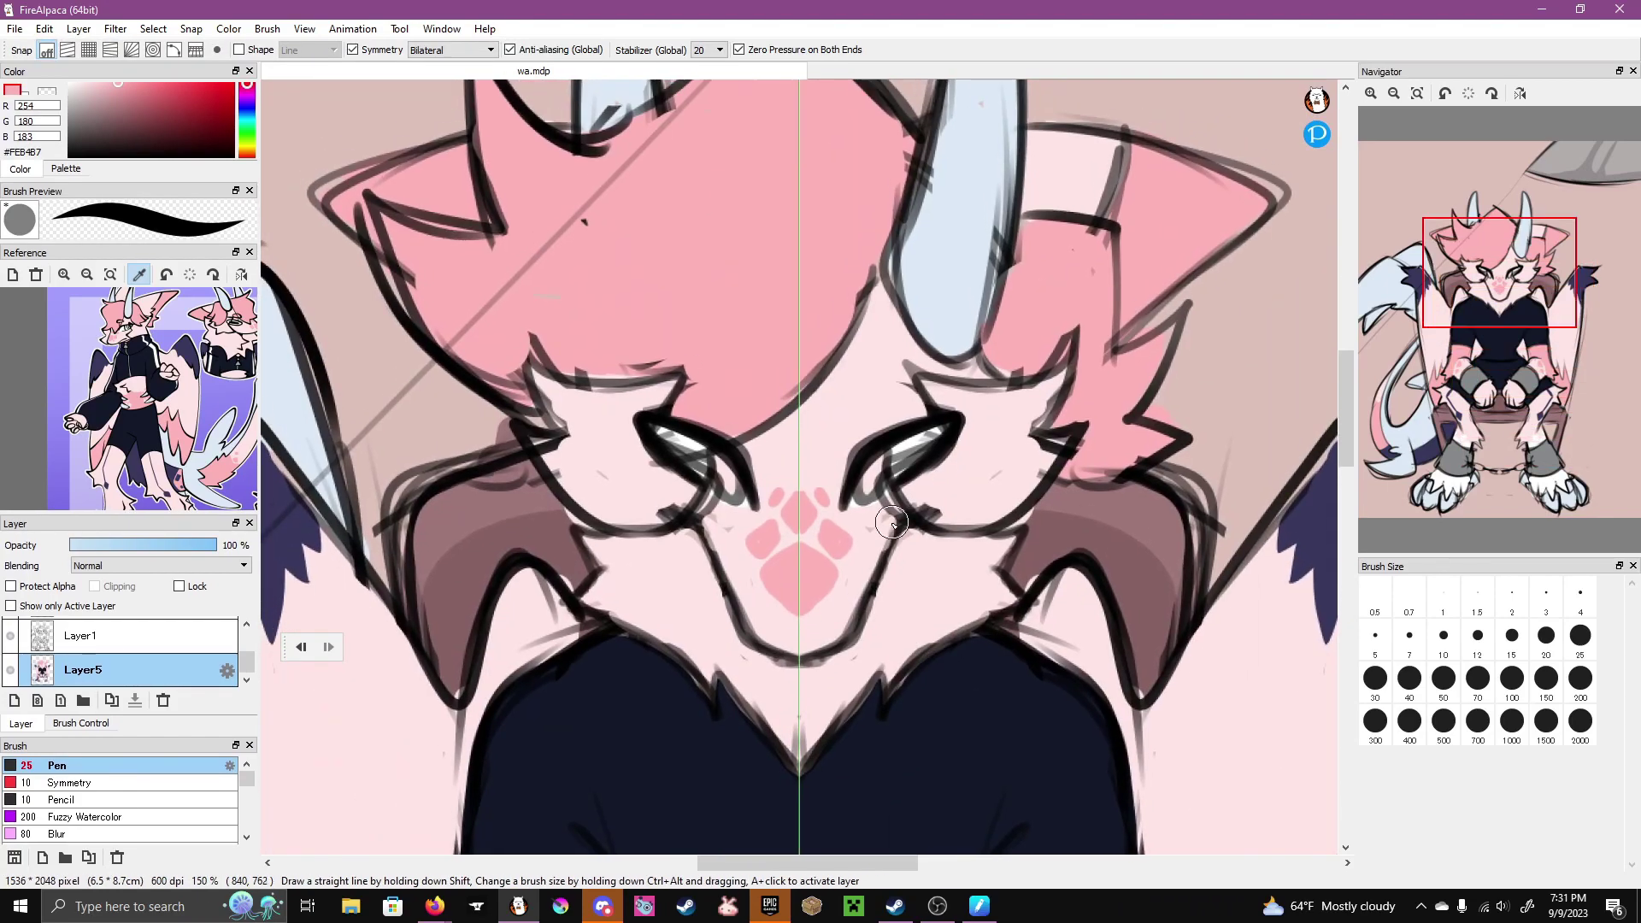
pyautogui.keyDown('alt'); pyautogui.click(902, 546); pyautogui.keyUp('alt')
pyautogui.moveTo(901, 546); pyautogui.dragTo(911, 532)
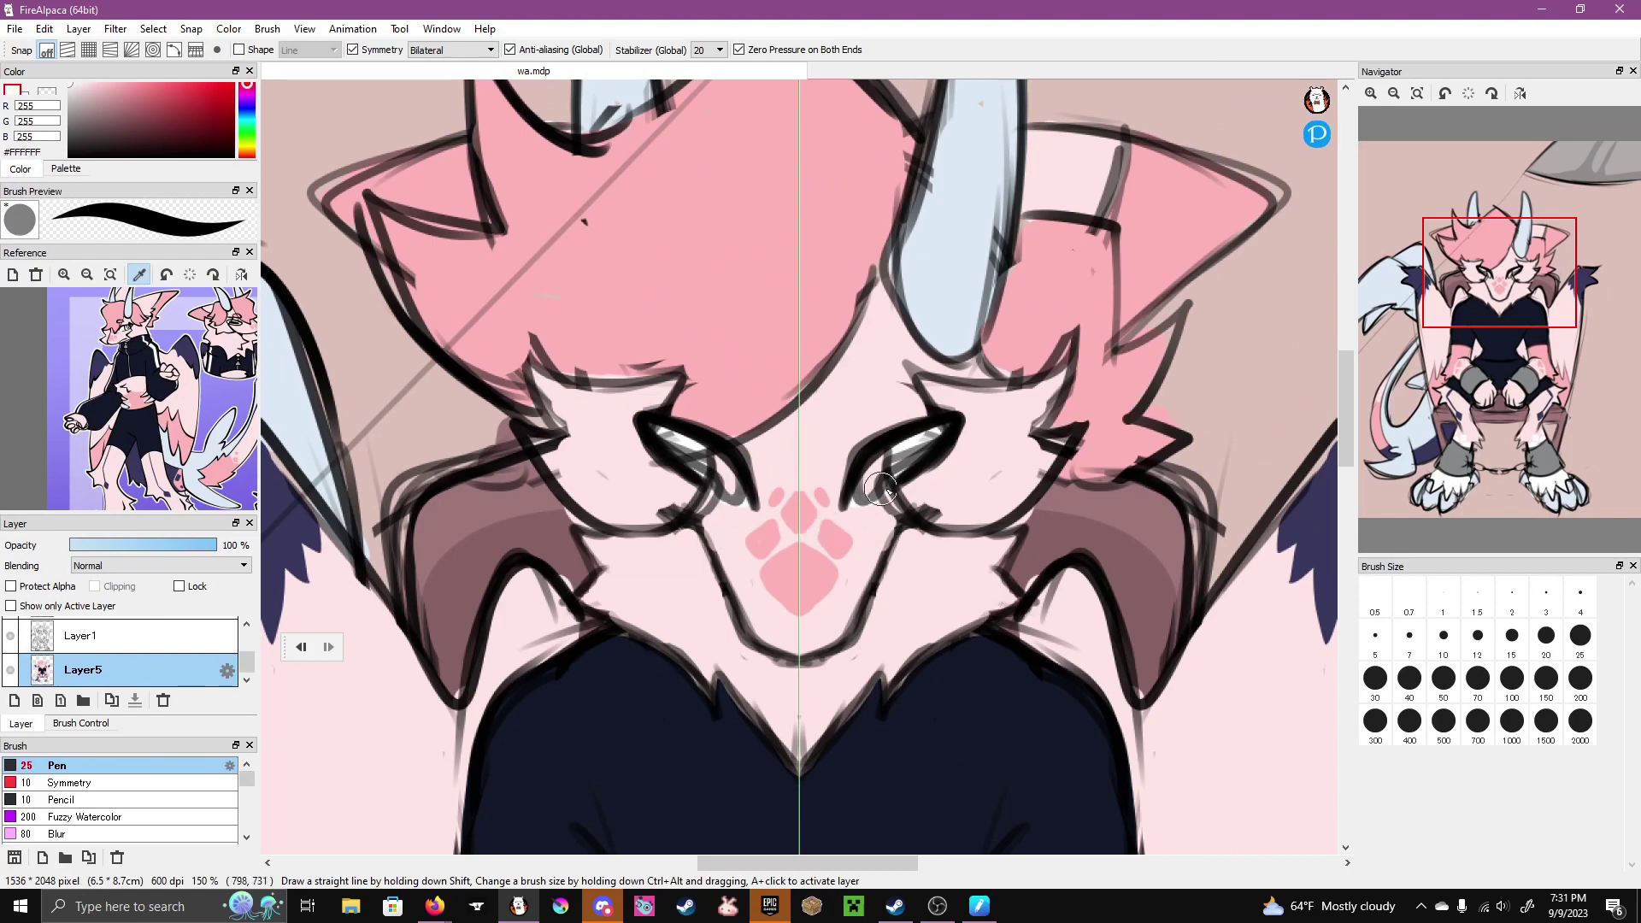
pyautogui.keyDown('alt'); pyautogui.click(881, 453); pyautogui.keyUp('alt')
# - Add a new layer above Layer5, clip it, set its blending to Multiply and sample the wing tip's navy #38375B
pyautogui.hotkey('ctrl', '0')
pyautogui.click(13, 700)
pyautogui.click(95, 587)
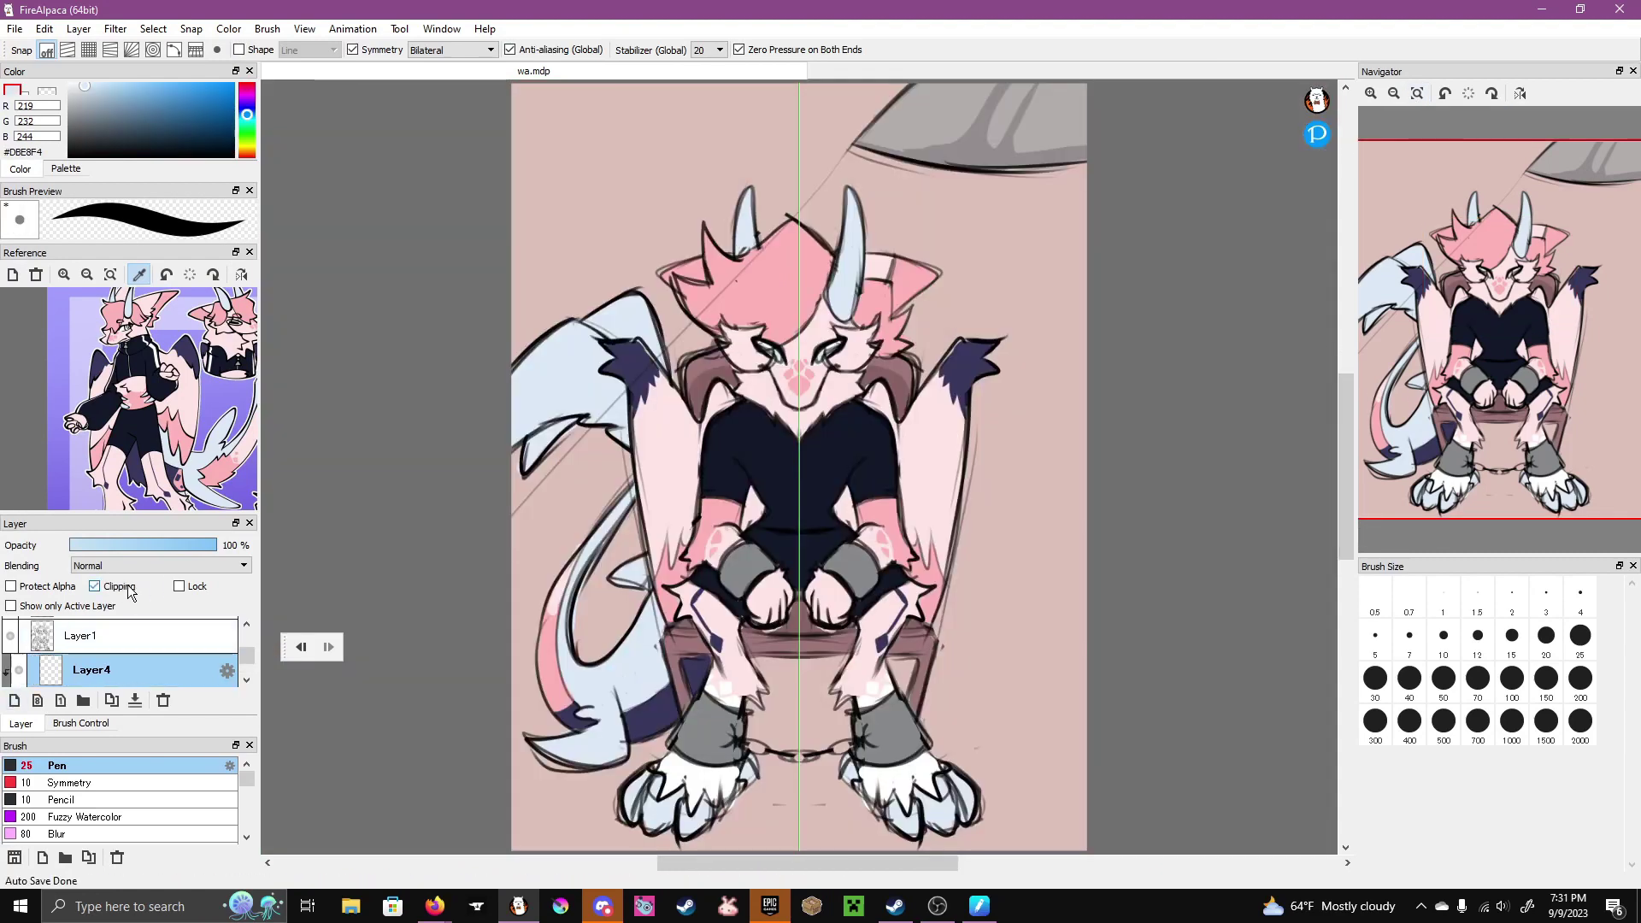
pyautogui.keyDown('alt'); pyautogui.click(978, 350); pyautogui.keyUp('alt')
pyautogui.click(160, 565)
pyautogui.click(89, 582)
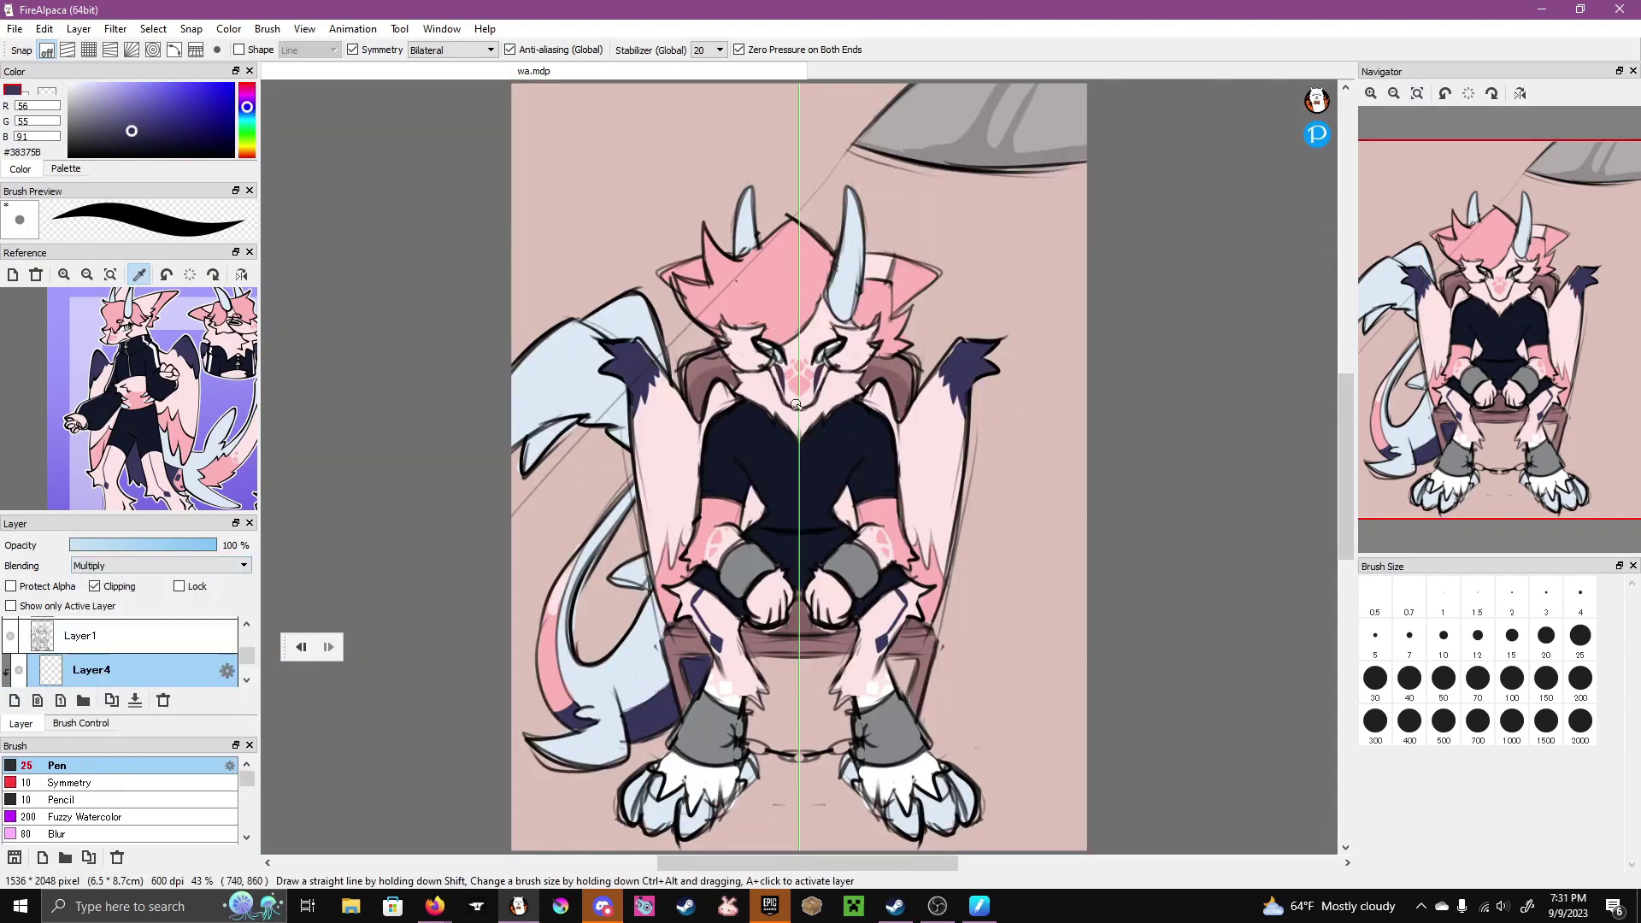
# - Turn symmetry off and paint navy shadows over the upper tail, shaded ear, horns, hair and face
pyautogui.click(353, 50)
pyautogui.moveTo(750, 190)
pyautogui.mouseDown()
pyautogui.moveTo(704, 297)
pyautogui.moveTo(692, 294)
pyautogui.moveTo(735, 239)
pyautogui.moveTo(666, 279)
pyautogui.moveTo(629, 278)
pyautogui.moveTo(568, 368)
pyautogui.moveTo(659, 332)
pyautogui.moveTo(594, 419)
pyautogui.mouseUp()
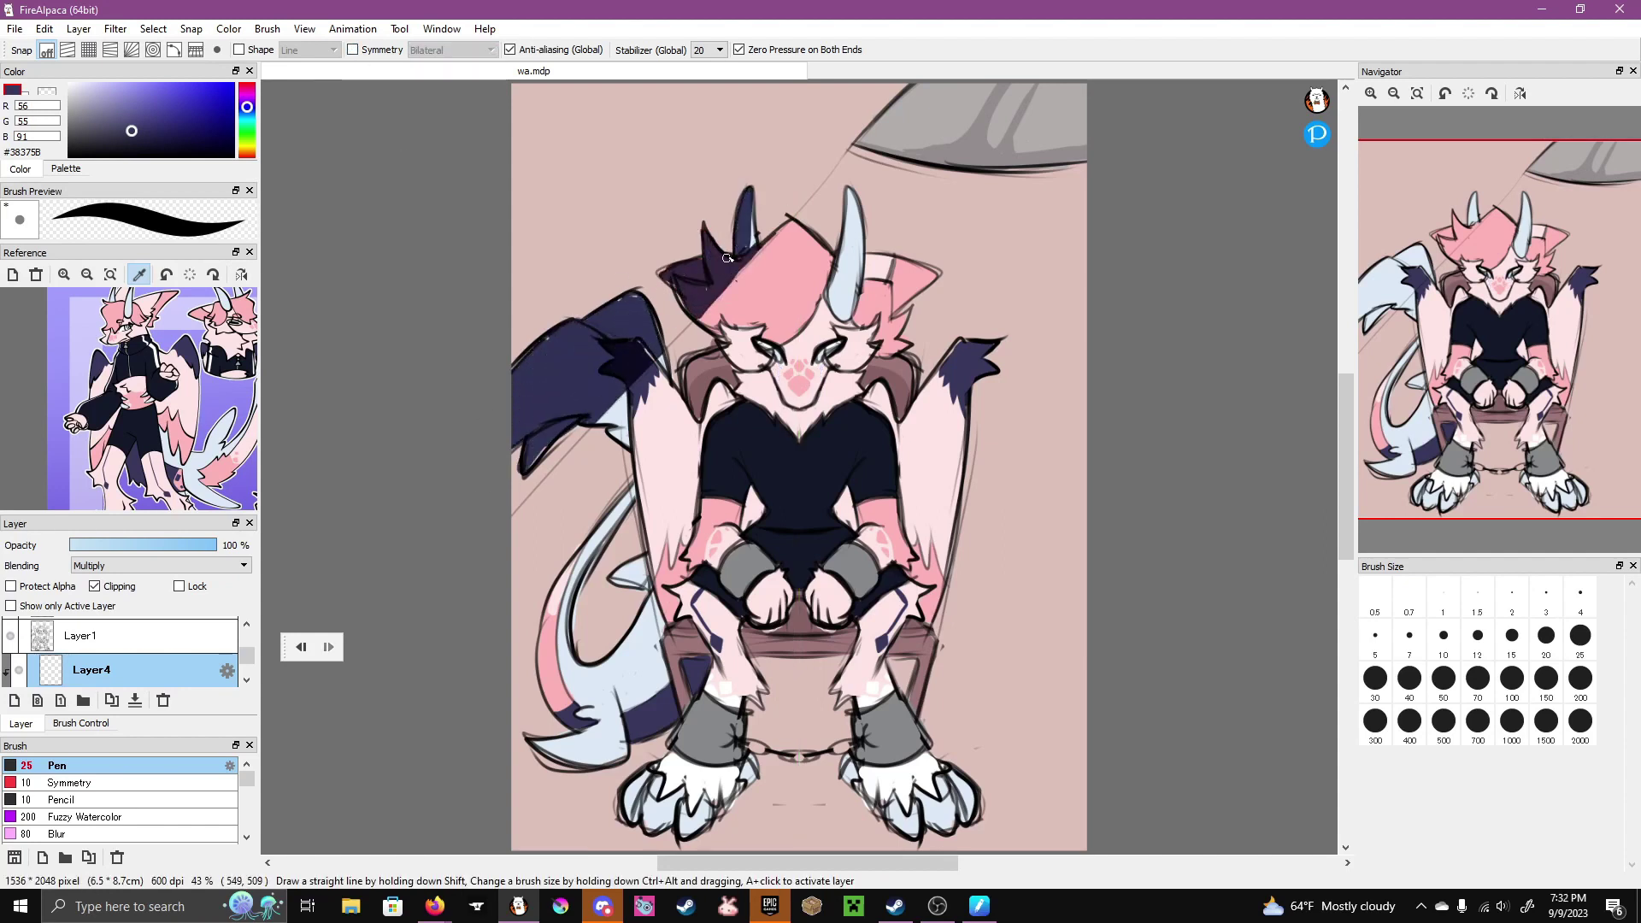
pyautogui.moveTo(716, 242)
pyautogui.mouseDown()
pyautogui.moveTo(838, 278)
pyautogui.moveTo(845, 312)
pyautogui.moveTo(870, 276)
pyautogui.moveTo(913, 299)
pyautogui.mouseUp()
pyautogui.moveTo(711, 332); pyautogui.dragTo(718, 272)
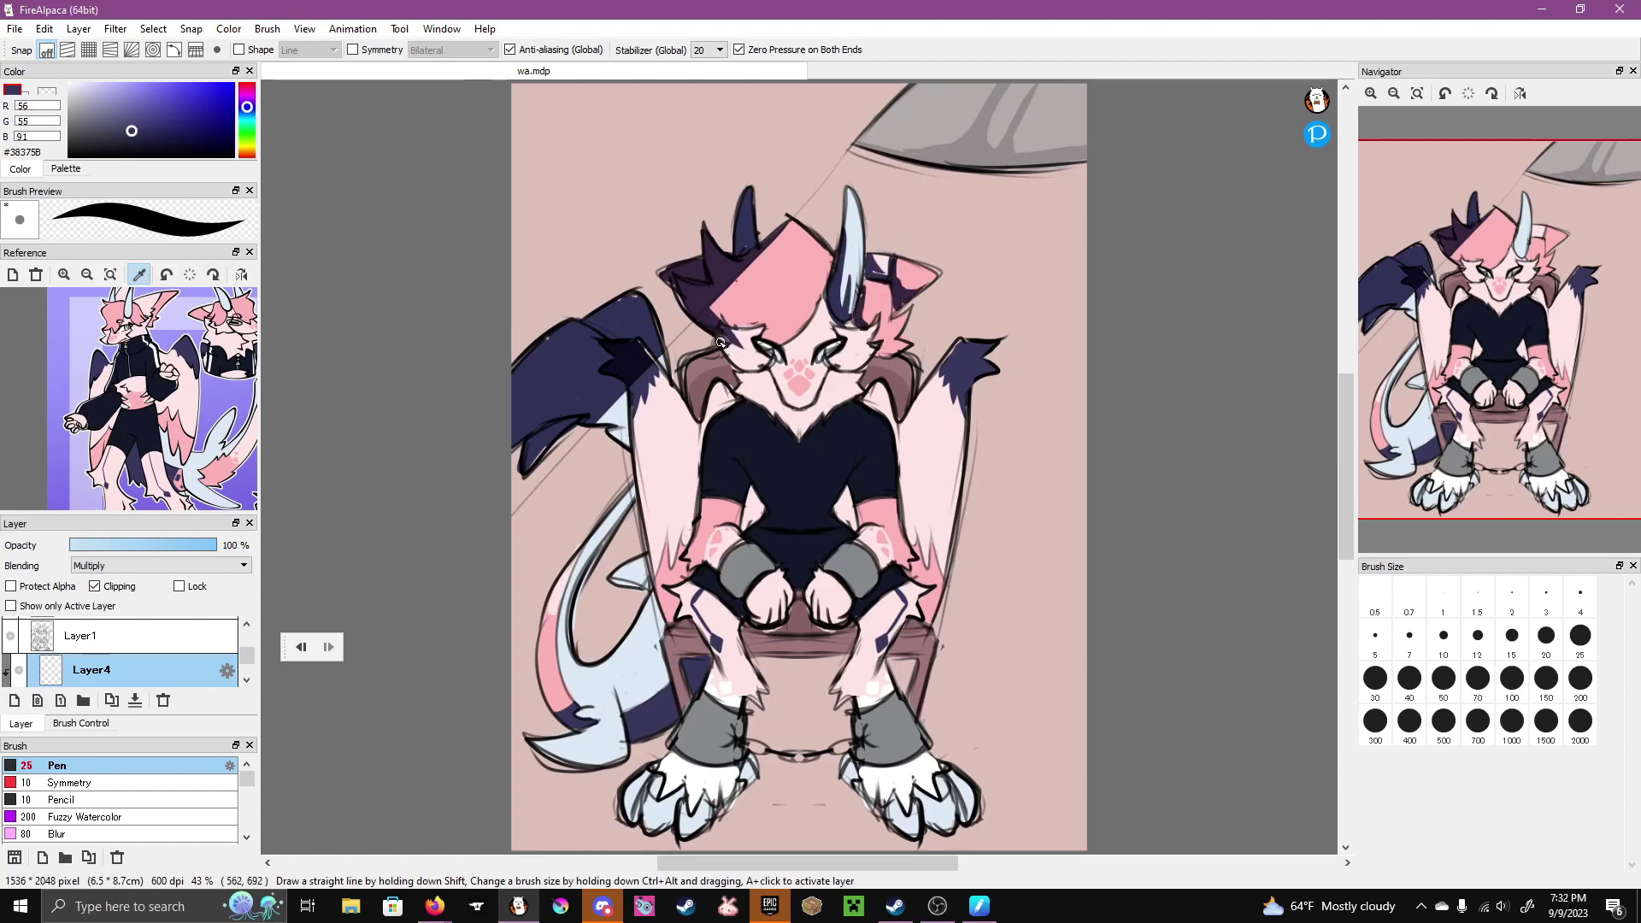
pyautogui.moveTo(802, 322); pyautogui.dragTo(814, 327)
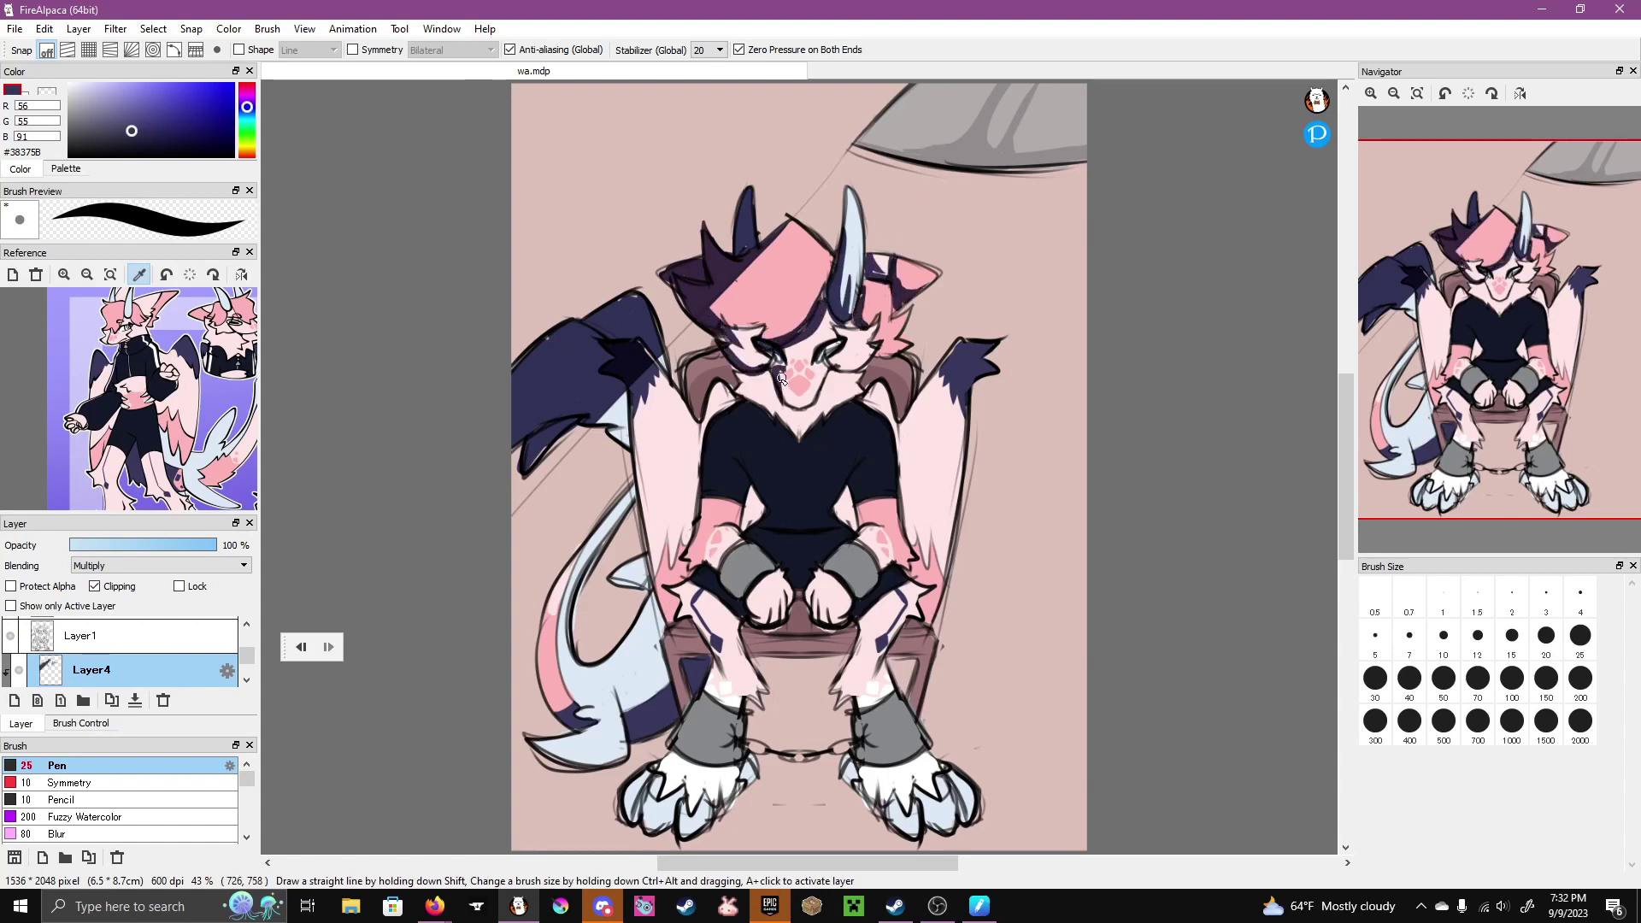
# - Continue the navy shadows over the neck, chair back, wing edge, lower tail, shirt and arms
pyautogui.moveTo(700, 419); pyautogui.dragTo(725, 357)
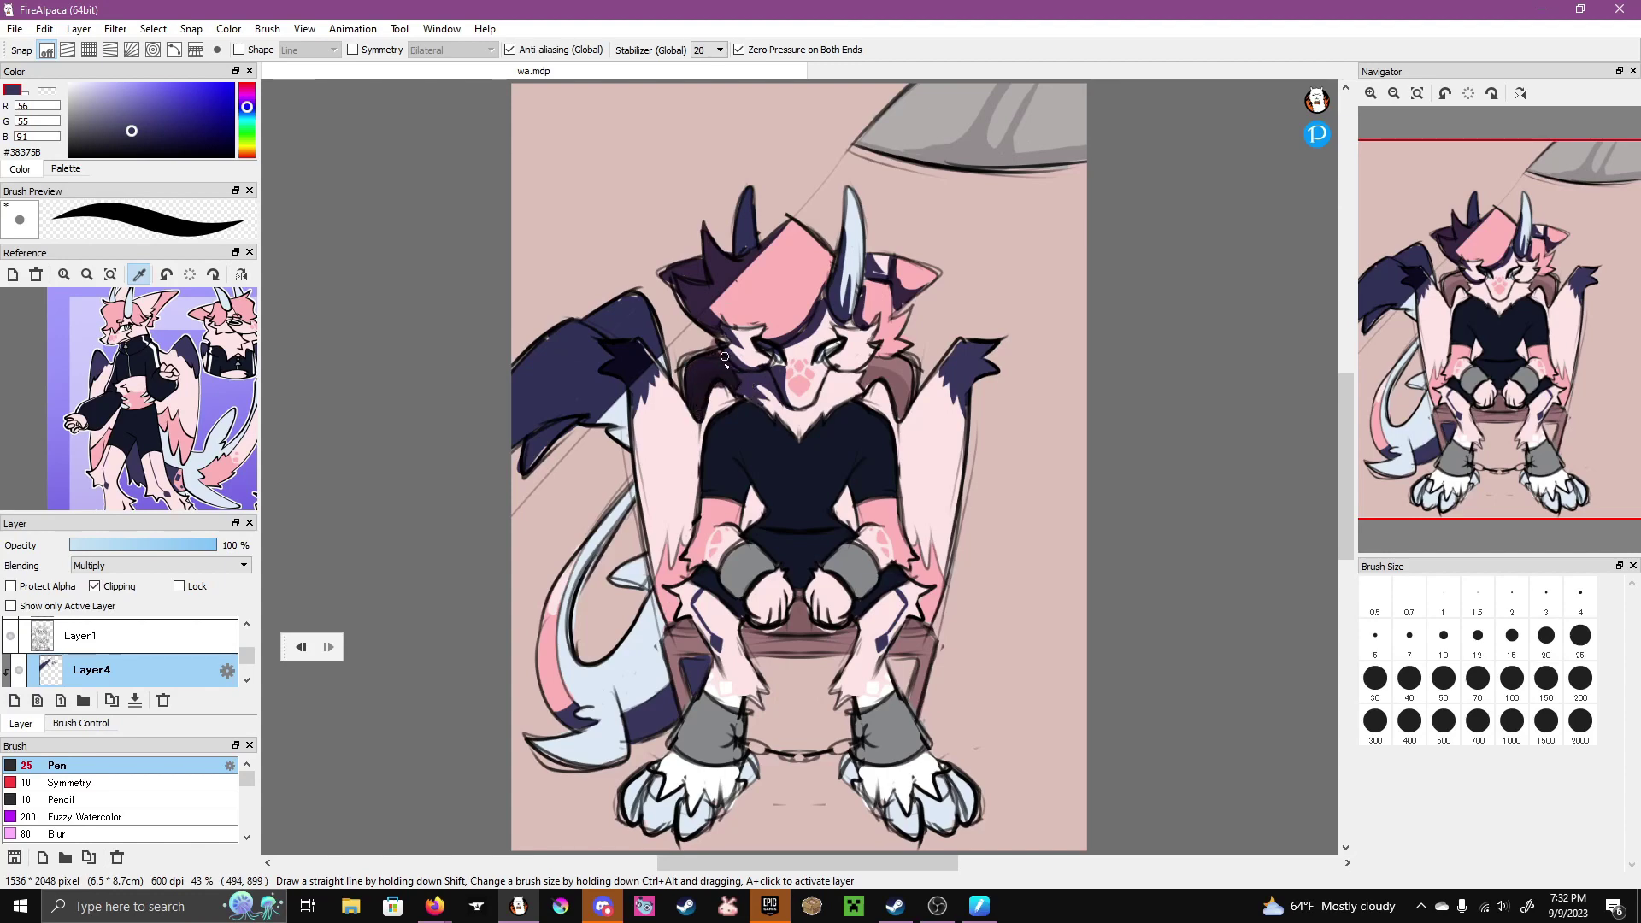
pyautogui.moveTo(631, 406)
pyautogui.mouseDown()
pyautogui.moveTo(671, 624)
pyautogui.moveTo(641, 397)
pyautogui.mouseUp()
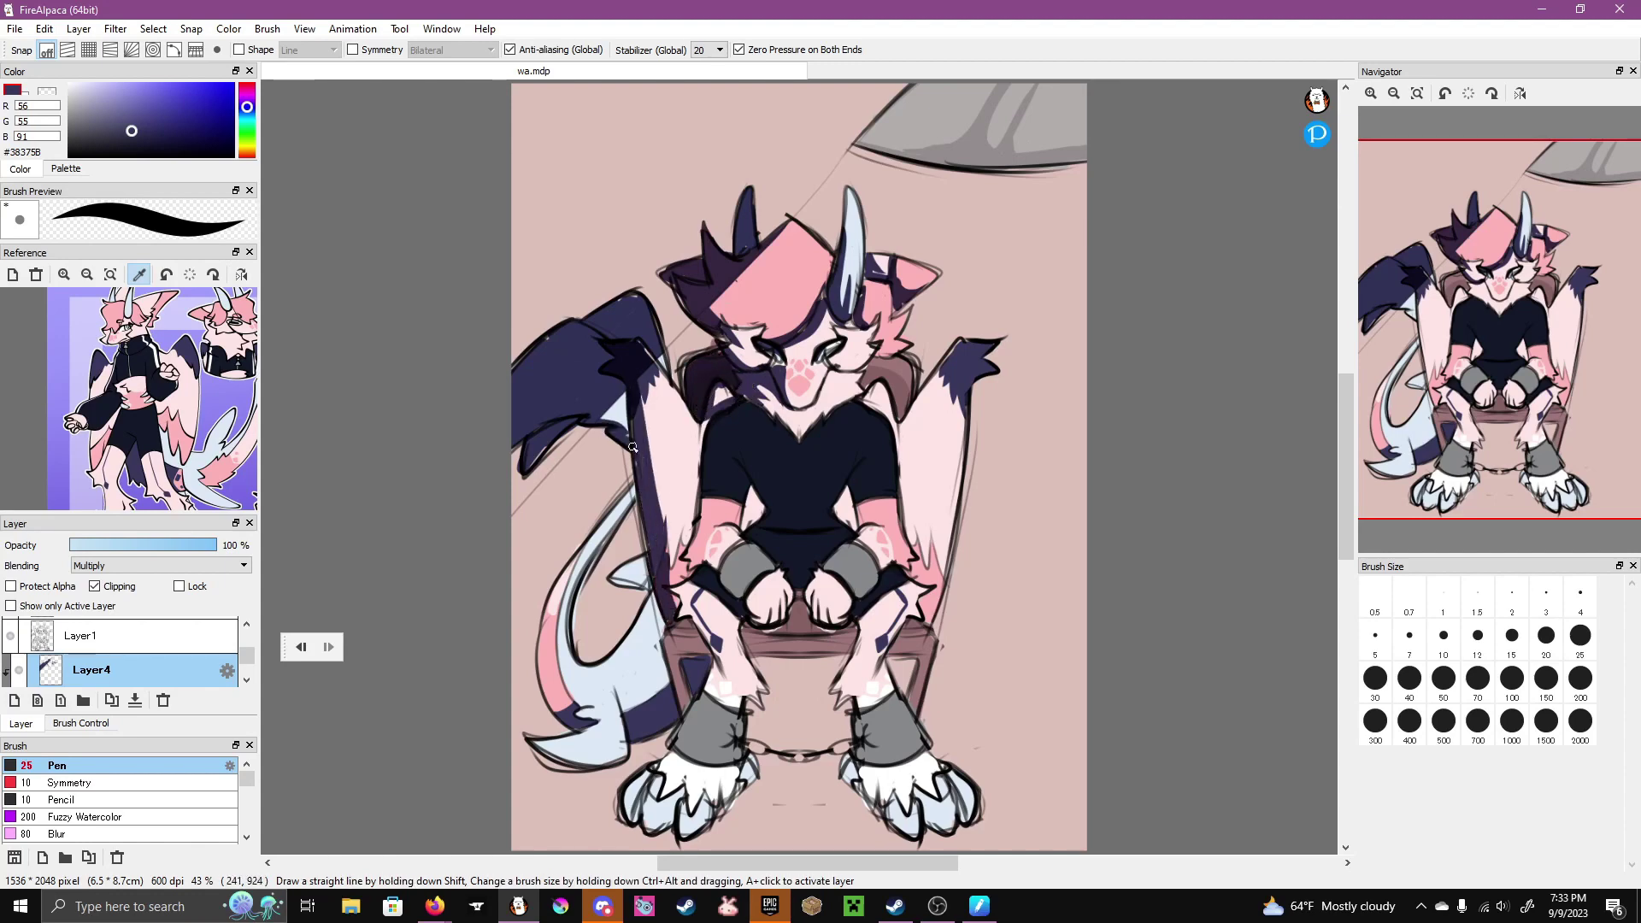
pyautogui.moveTo(599, 536)
pyautogui.mouseDown()
pyautogui.moveTo(541, 735)
pyautogui.moveTo(629, 726)
pyautogui.mouseUp()
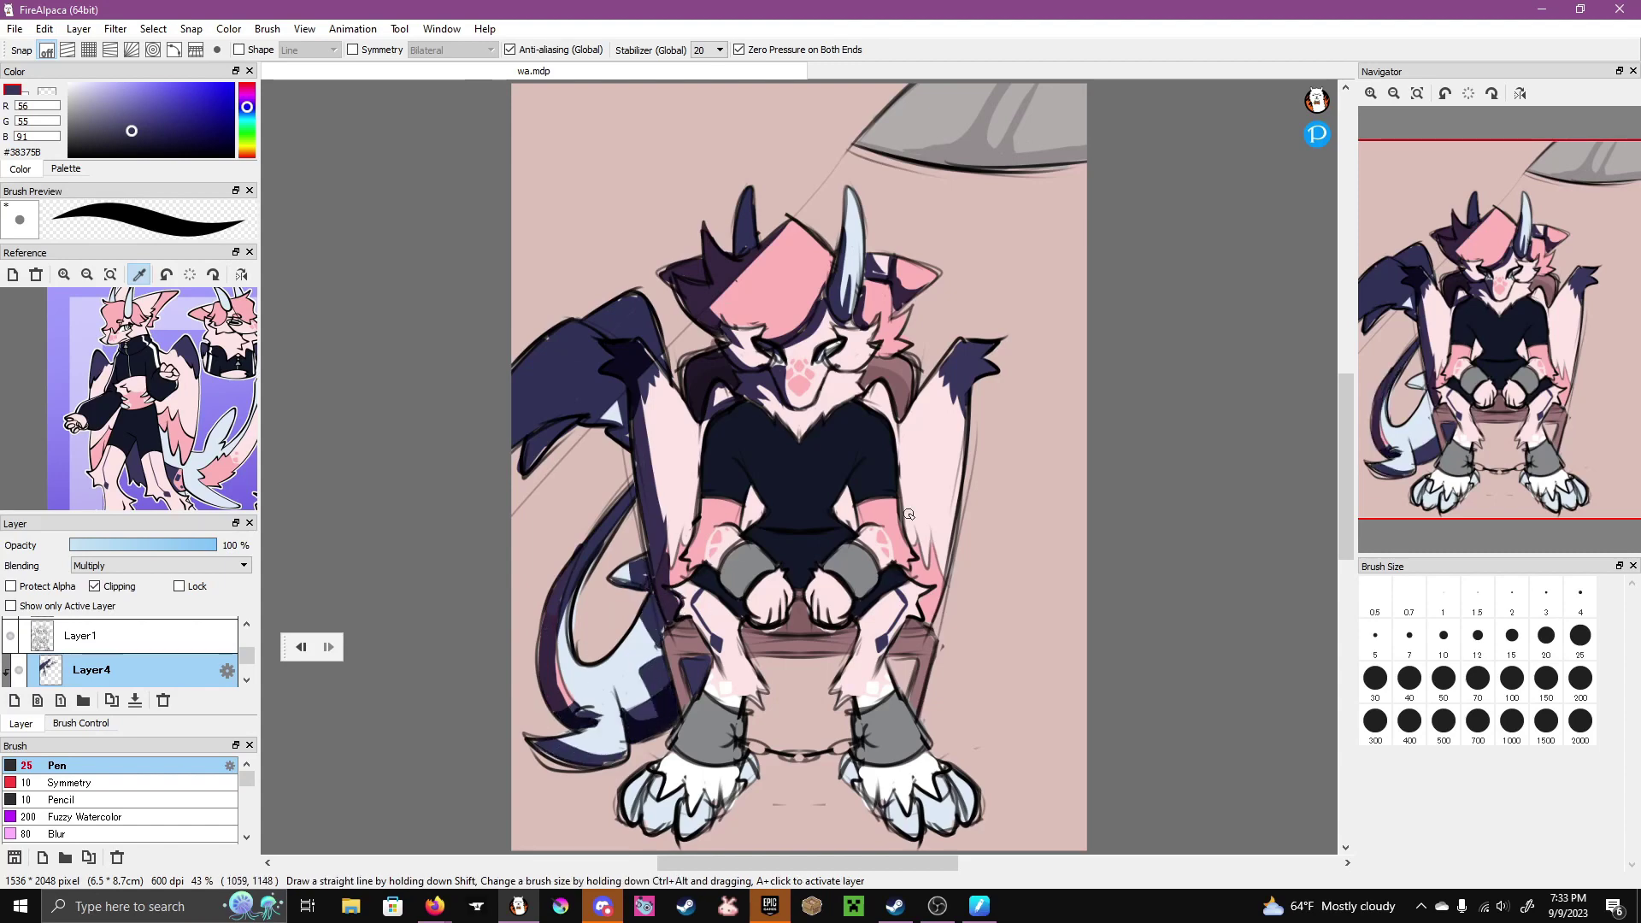
pyautogui.moveTo(703, 462); pyautogui.dragTo(695, 564)
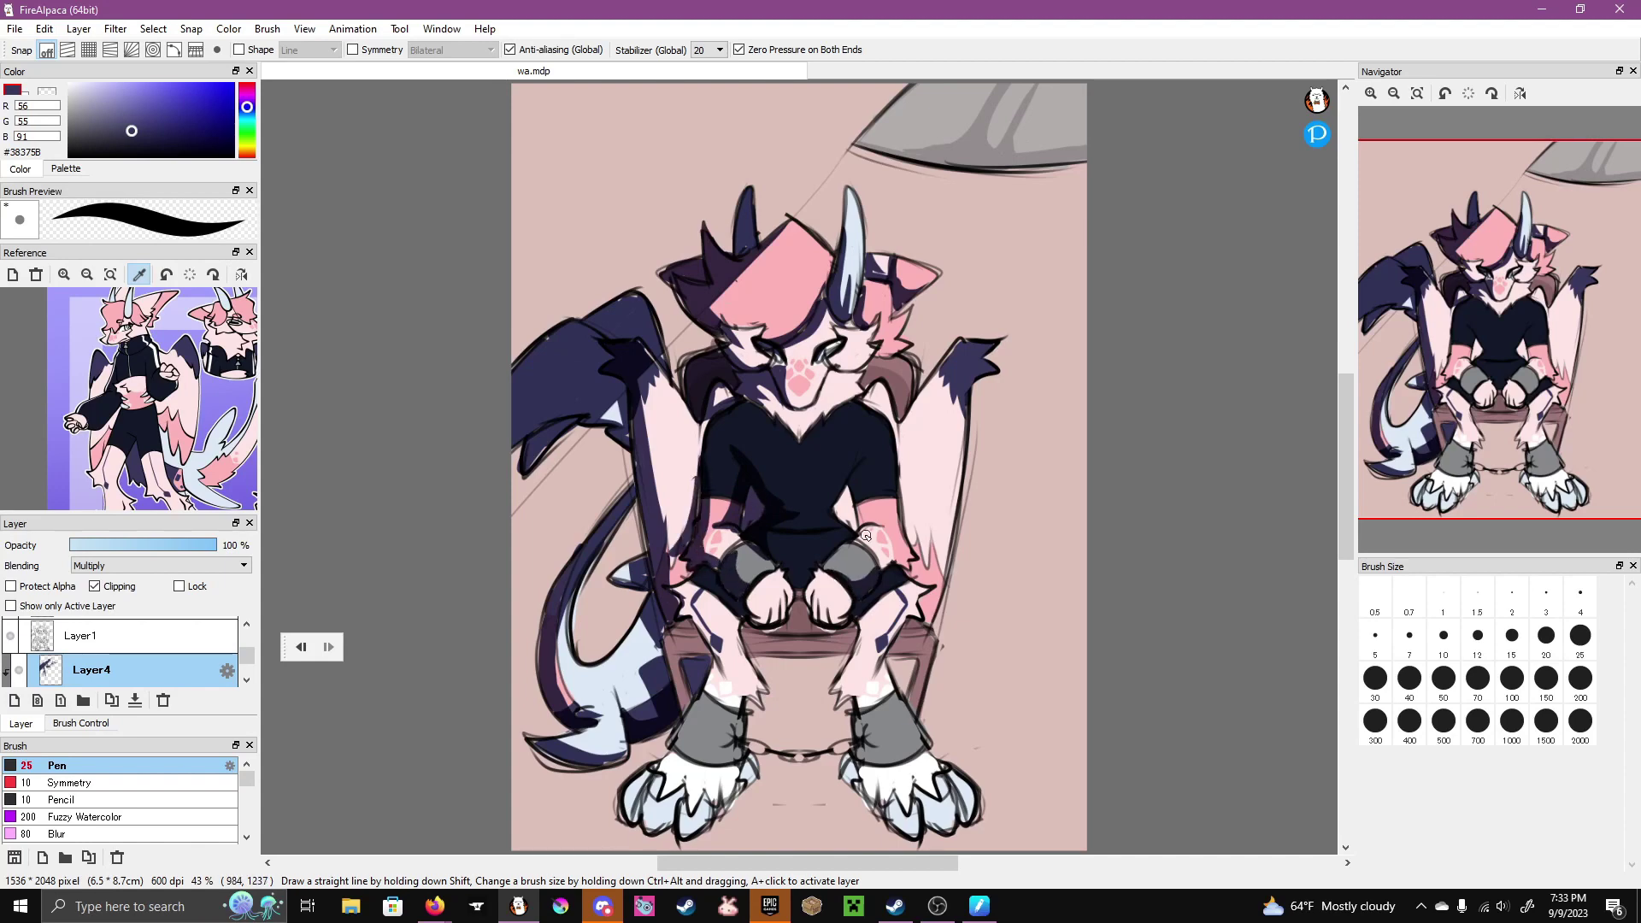
# - Add an unclipped layer below Layer5 and paint a navy #38375B diagonal area across the upper-left background with a size 500 pen
pyautogui.hotkey('ctrl', 'e')
pyautogui.hotkey('ctrl', 'shift', 'n')
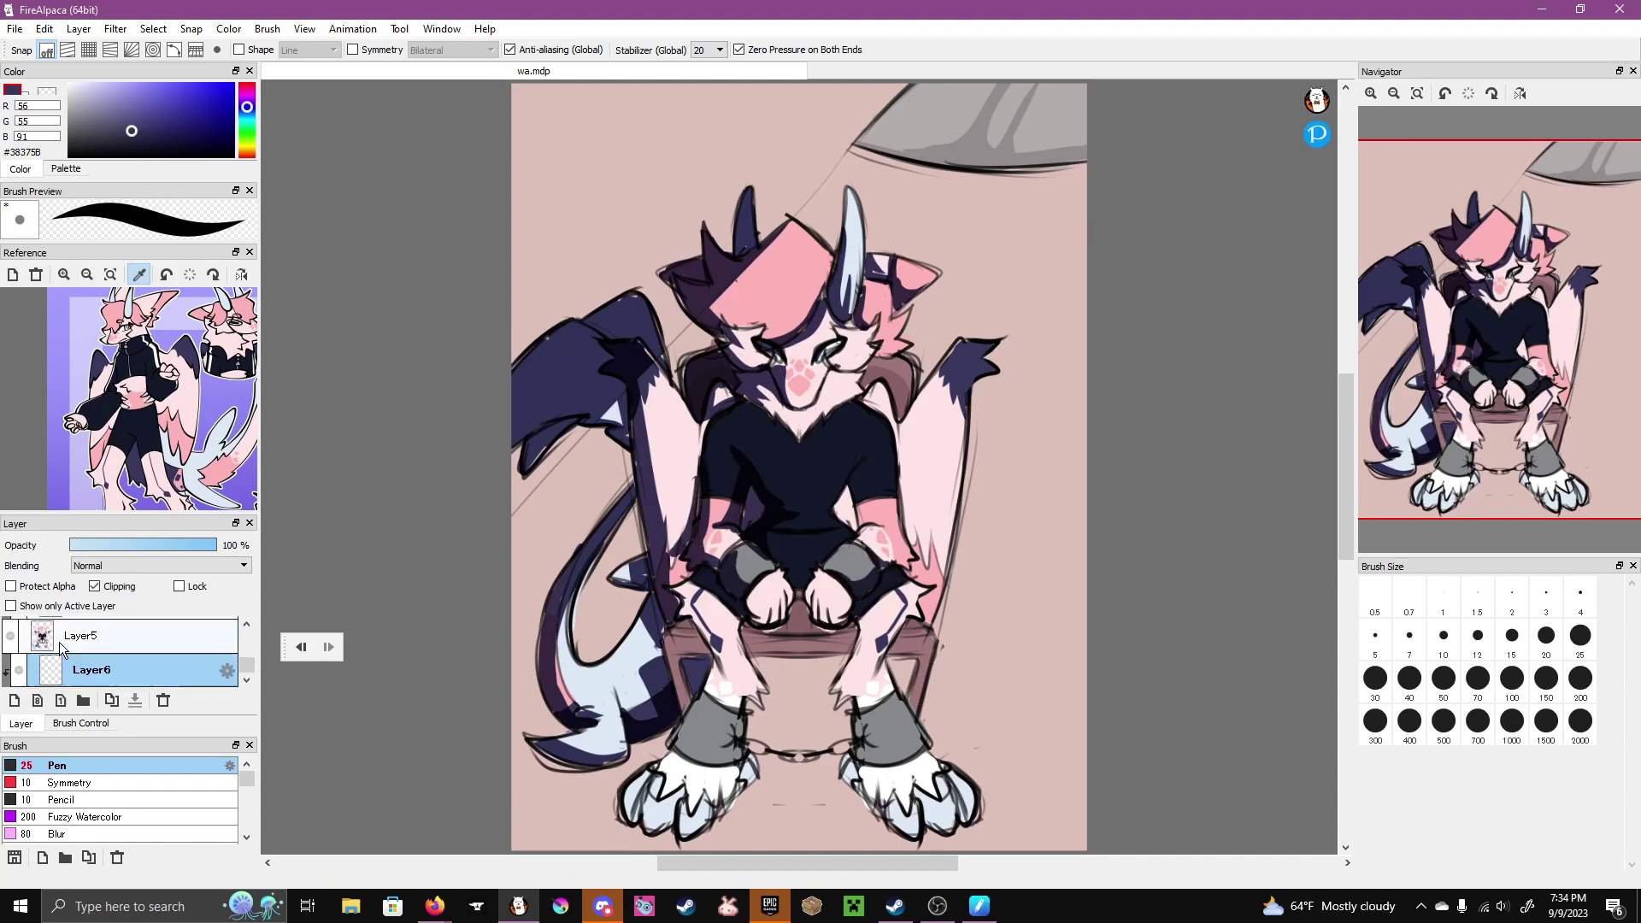
pyautogui.scroll(-3, 640, 340)
pyautogui.moveTo(610, 158); pyautogui.dragTo(696, 363)
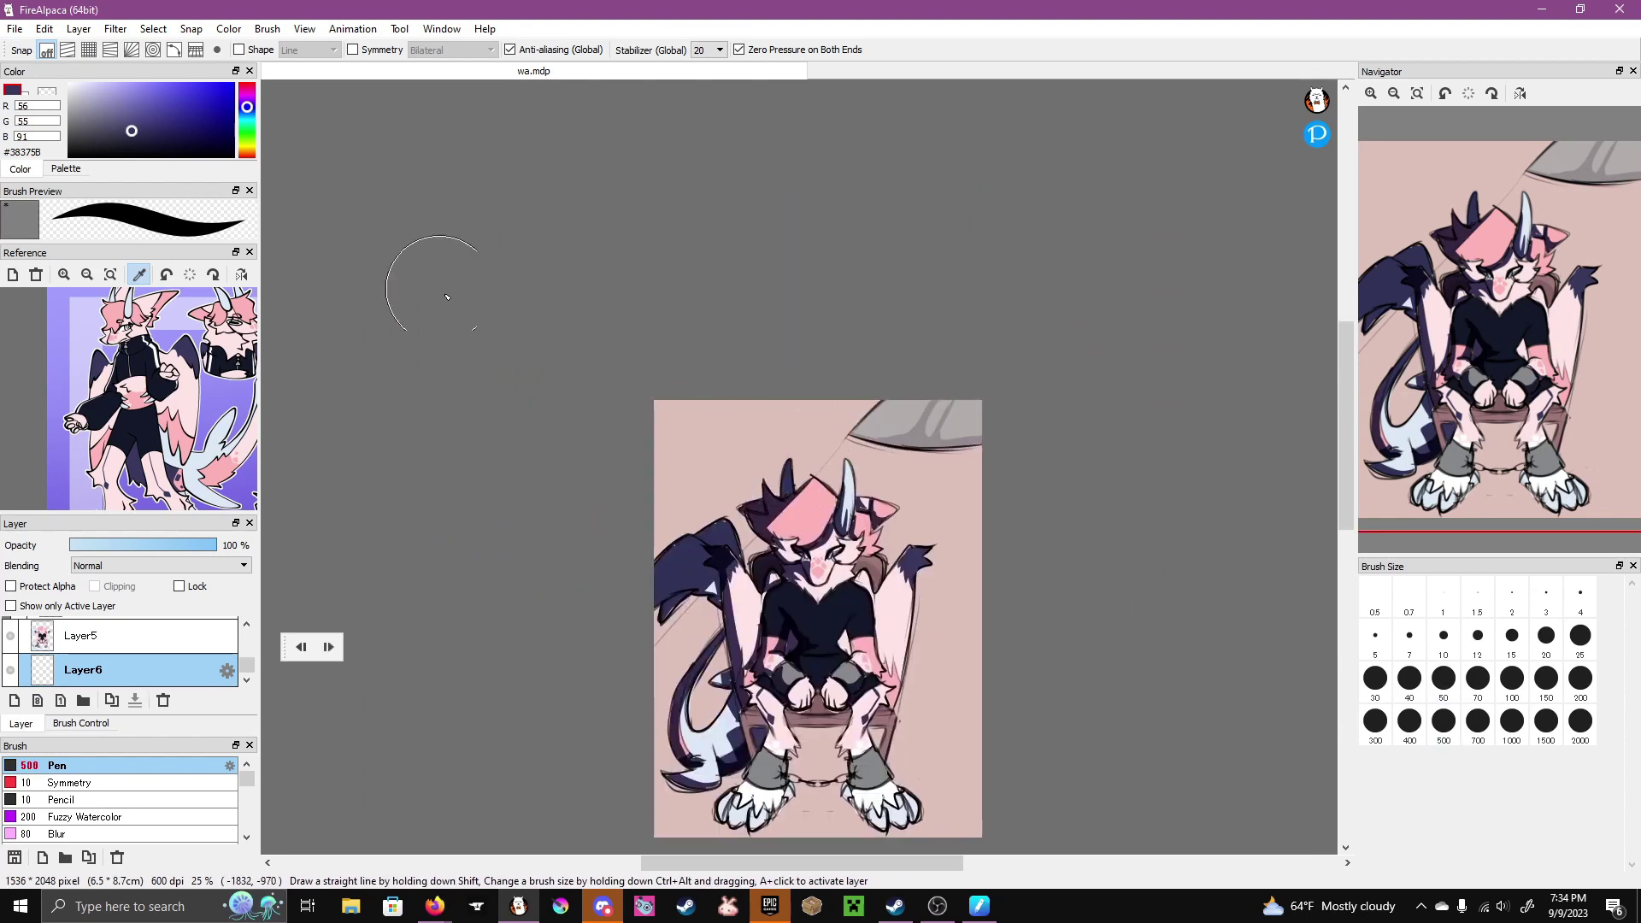
pyautogui.moveTo(604, 586)
pyautogui.mouseDown()
pyautogui.moveTo(880, 341)
pyautogui.moveTo(704, 377)
pyautogui.moveTo(868, 379)
pyautogui.mouseUp()
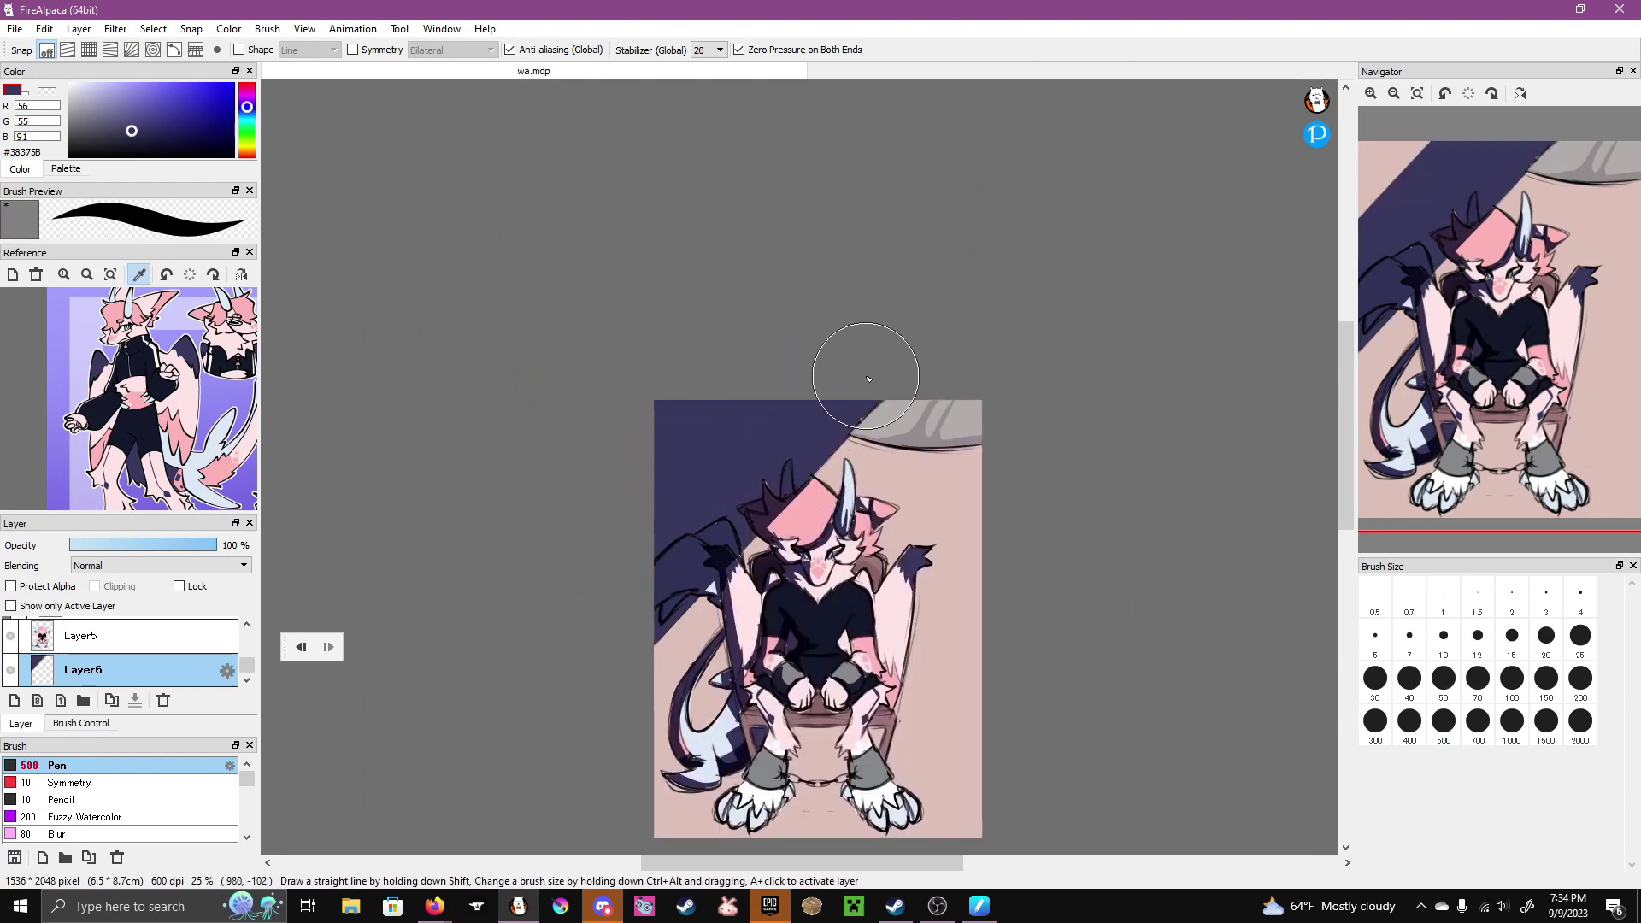
# - Set Layer6's blending to Multiply and widen the background shadow with straight diagonal strokes
pyautogui.click(158, 565)
pyautogui.click(128, 597)
pyautogui.click(591, 662)
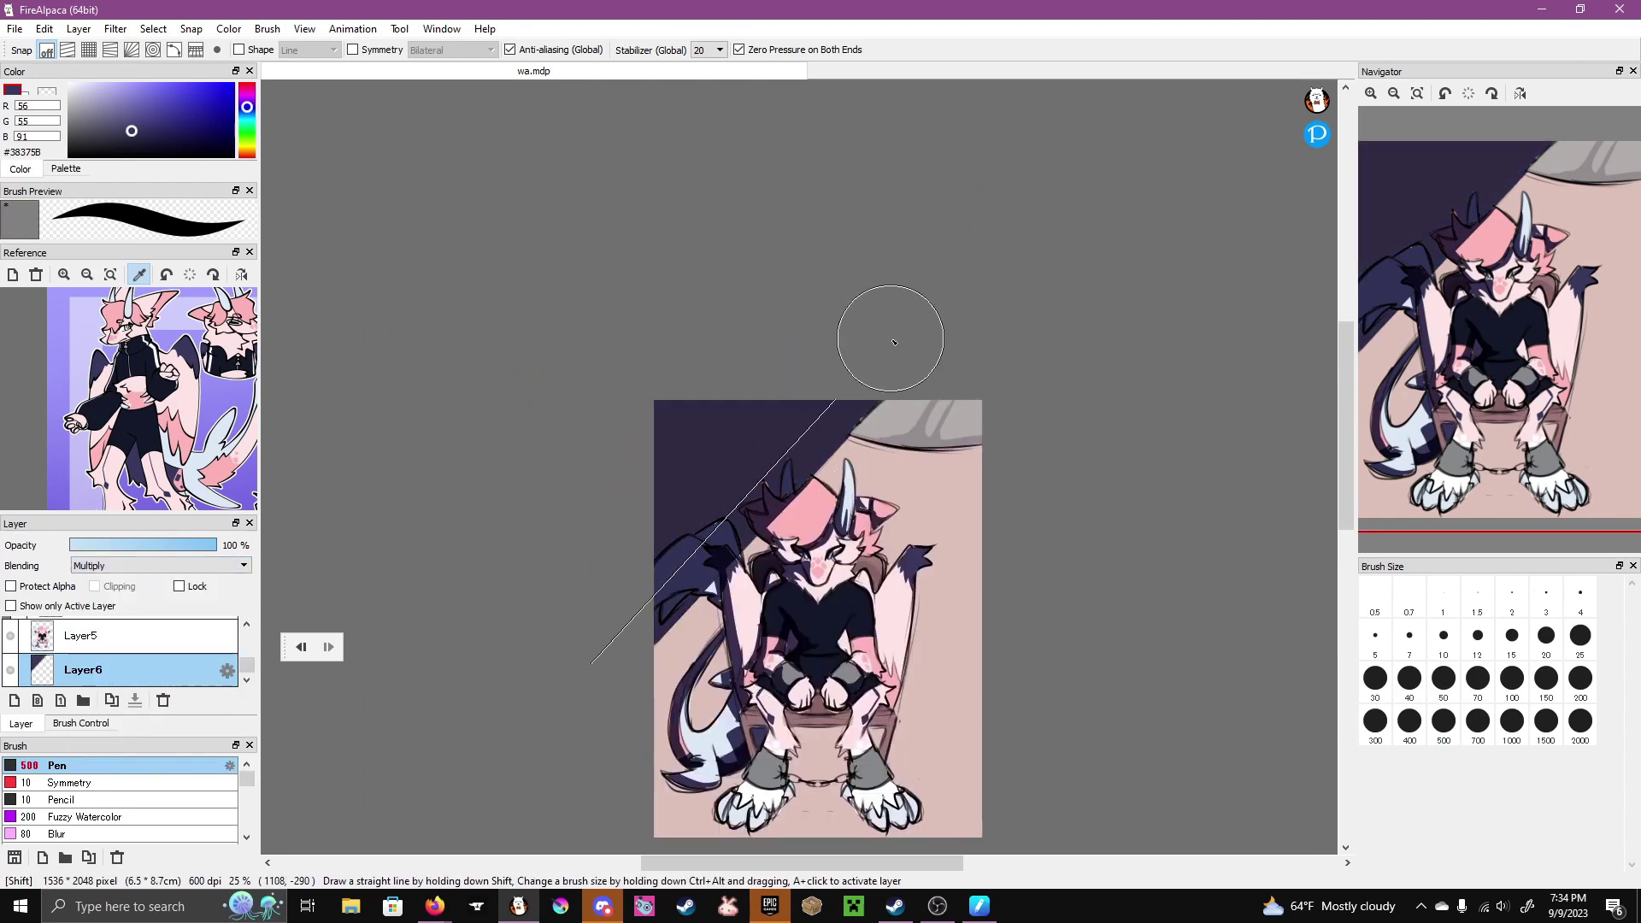
pyautogui.keyDown('shift'); pyautogui.click(894, 342); pyautogui.keyUp('shift')
pyautogui.keyDown('shift'); pyautogui.click(586, 733); pyautogui.keyUp('shift')
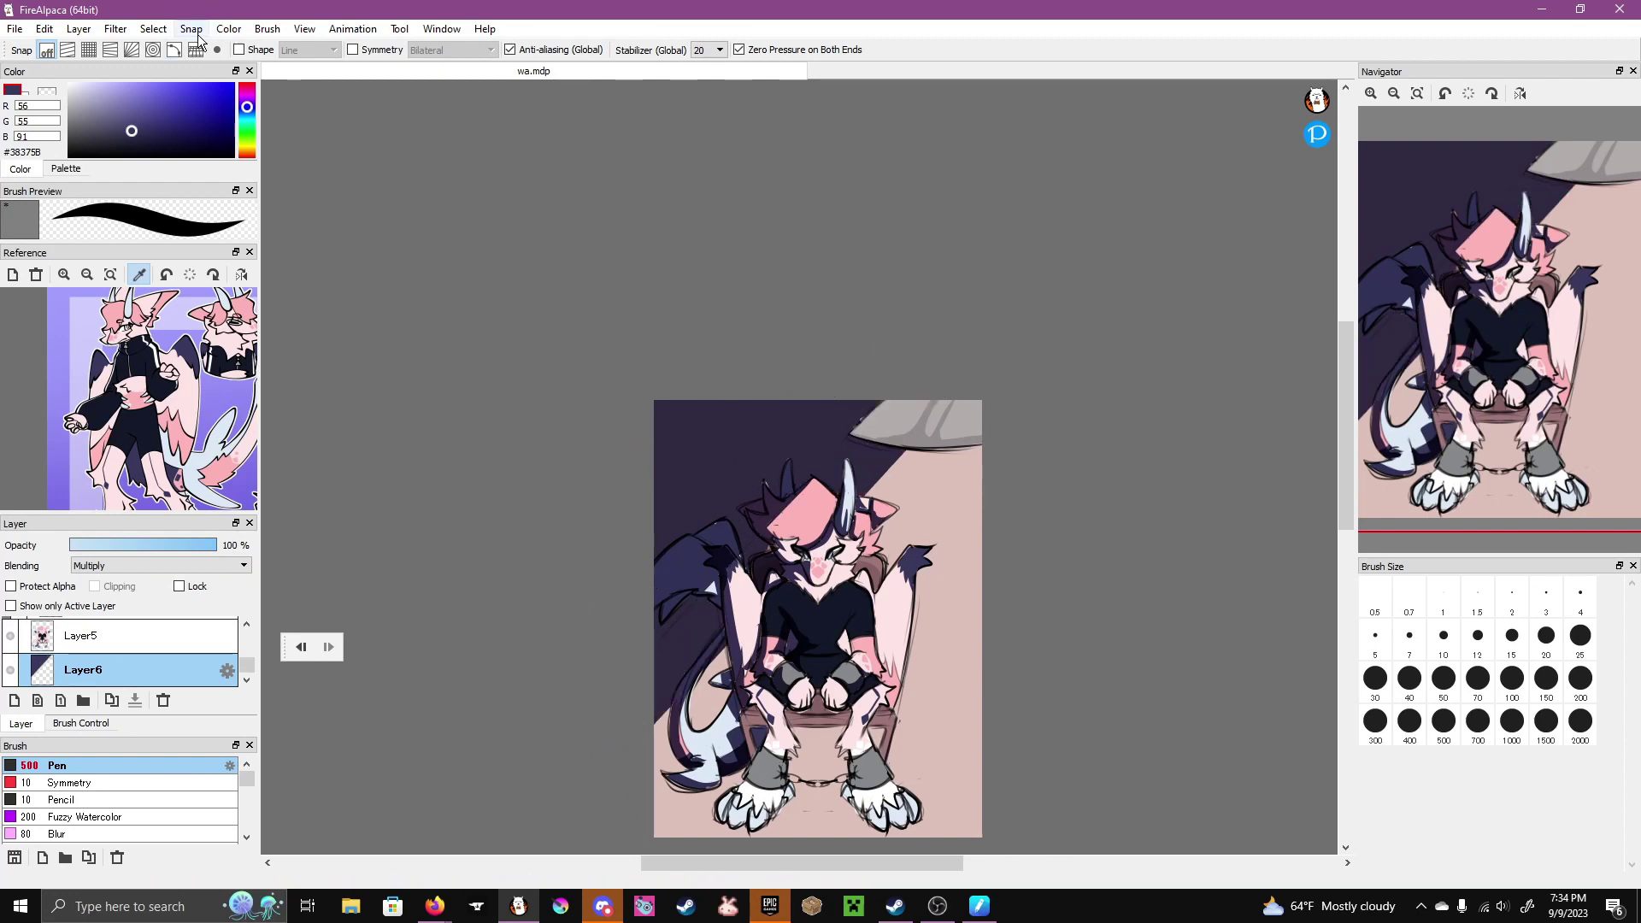
# - Apply a strong Gaussian Blur to the diagonal background shadow on Layer6
pyautogui.click(115, 28)
pyautogui.click(220, 275)
pyautogui.moveTo(778, 458); pyautogui.dragTo(741, 242)
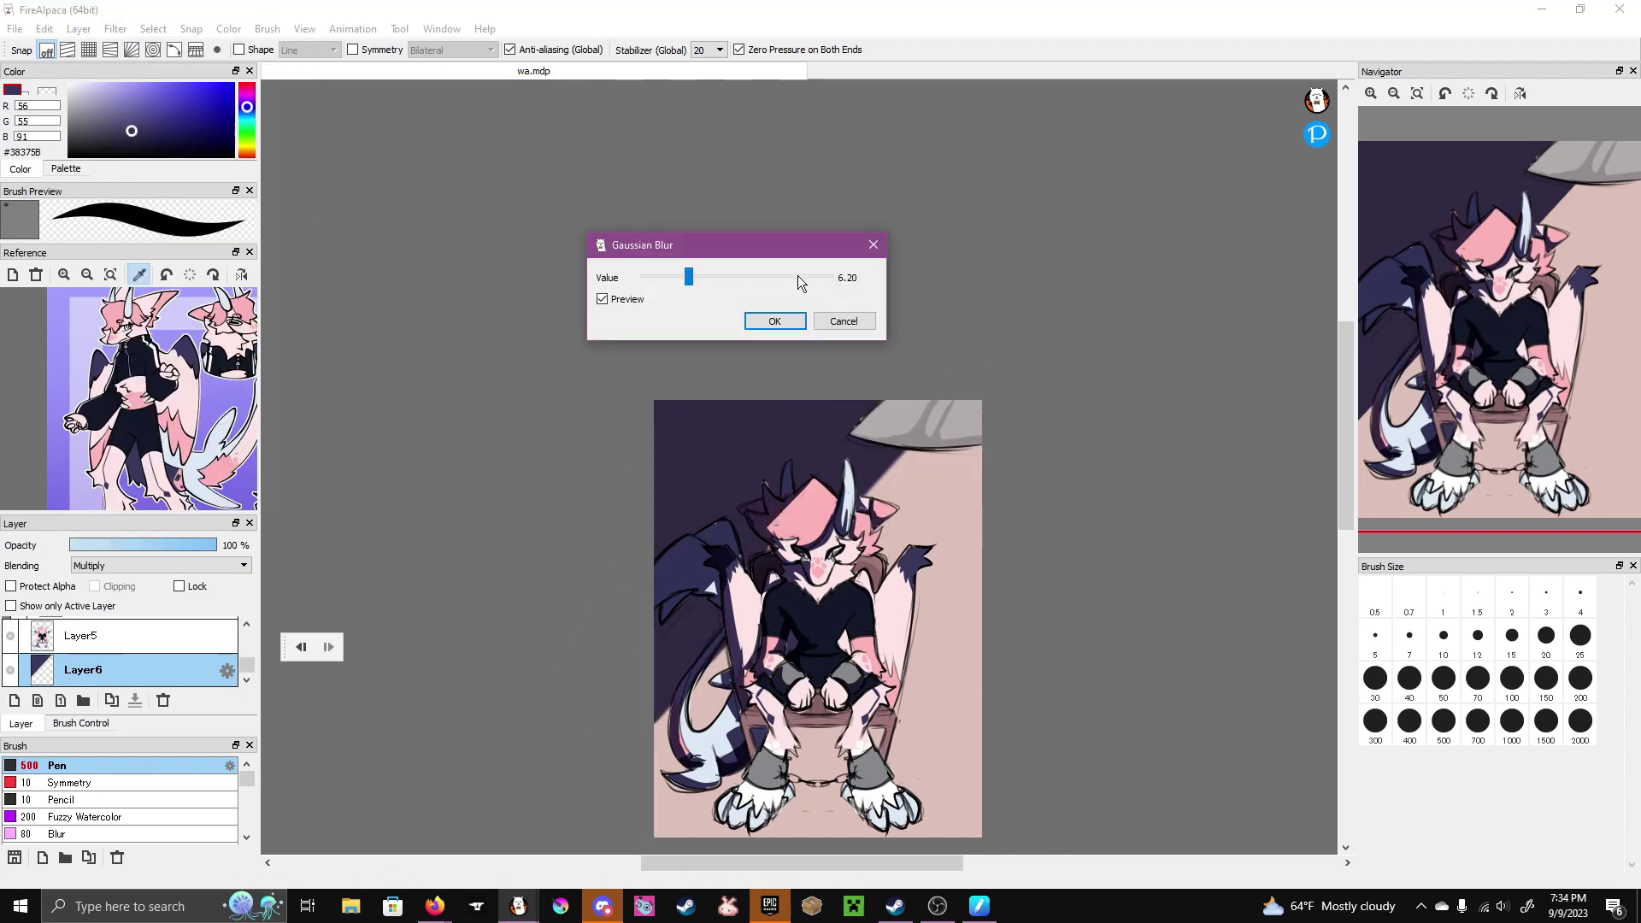
pyautogui.click(798, 278)
pyautogui.click(775, 321)
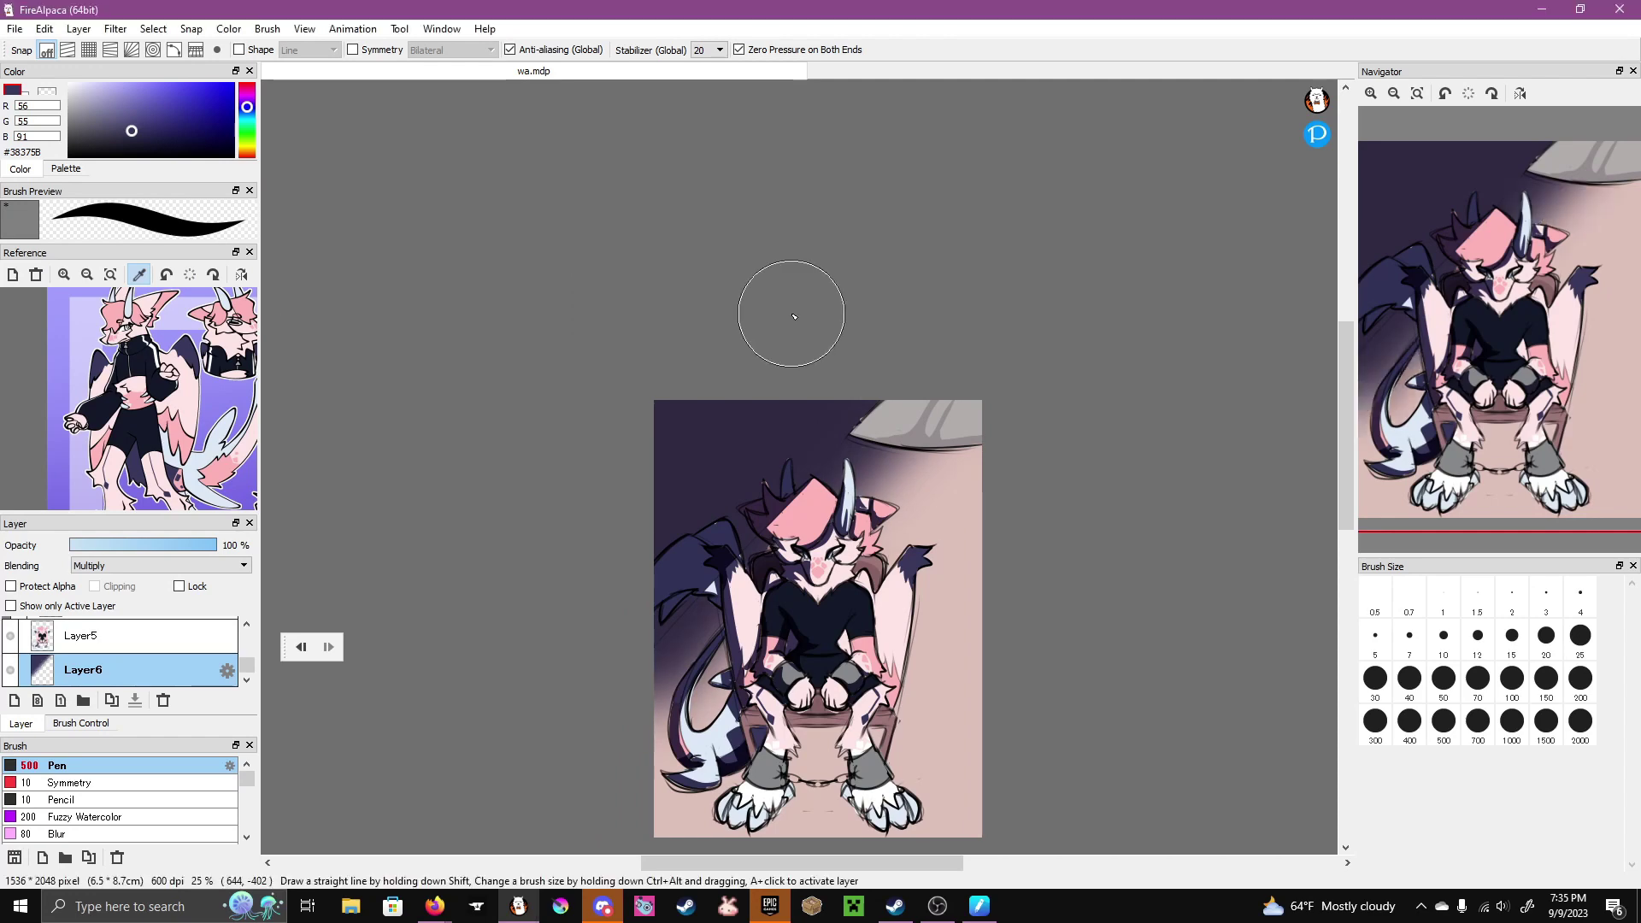
# - Add a new layer below Layer6, fill the wall with lavender and paint a straight-edged floor in #6B6A86
pyautogui.click(14, 700)
pyautogui.click(98, 105)
pyautogui.moveTo(953, 530)
pyautogui.mouseDown()
pyautogui.moveTo(946, 612)
pyautogui.moveTo(769, 727)
pyautogui.mouseUp()
pyautogui.click(102, 117)
pyautogui.click(551, 805)
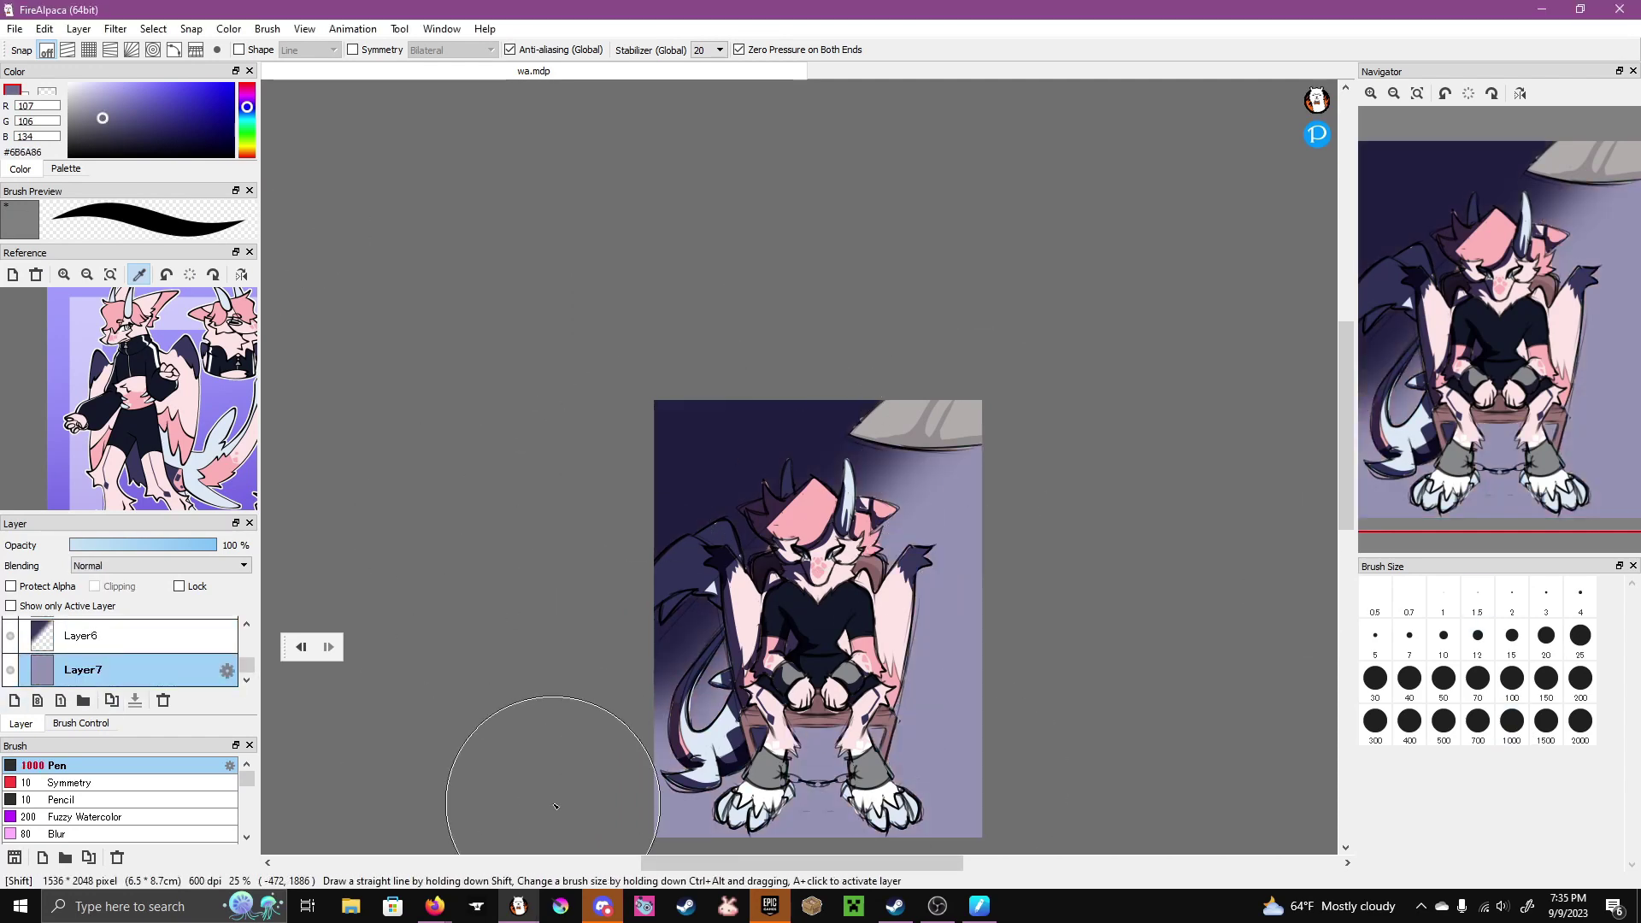
pyautogui.keyDown('shift'); pyautogui.click(1075, 811); pyautogui.keyUp('shift')
# - Add a new layer above Layer6 with Add blending and paint the lamp's diagonal light beam in pale yellow #FFF192
pyautogui.click(14, 700)
pyautogui.click(160, 565)
pyautogui.click(125, 599)
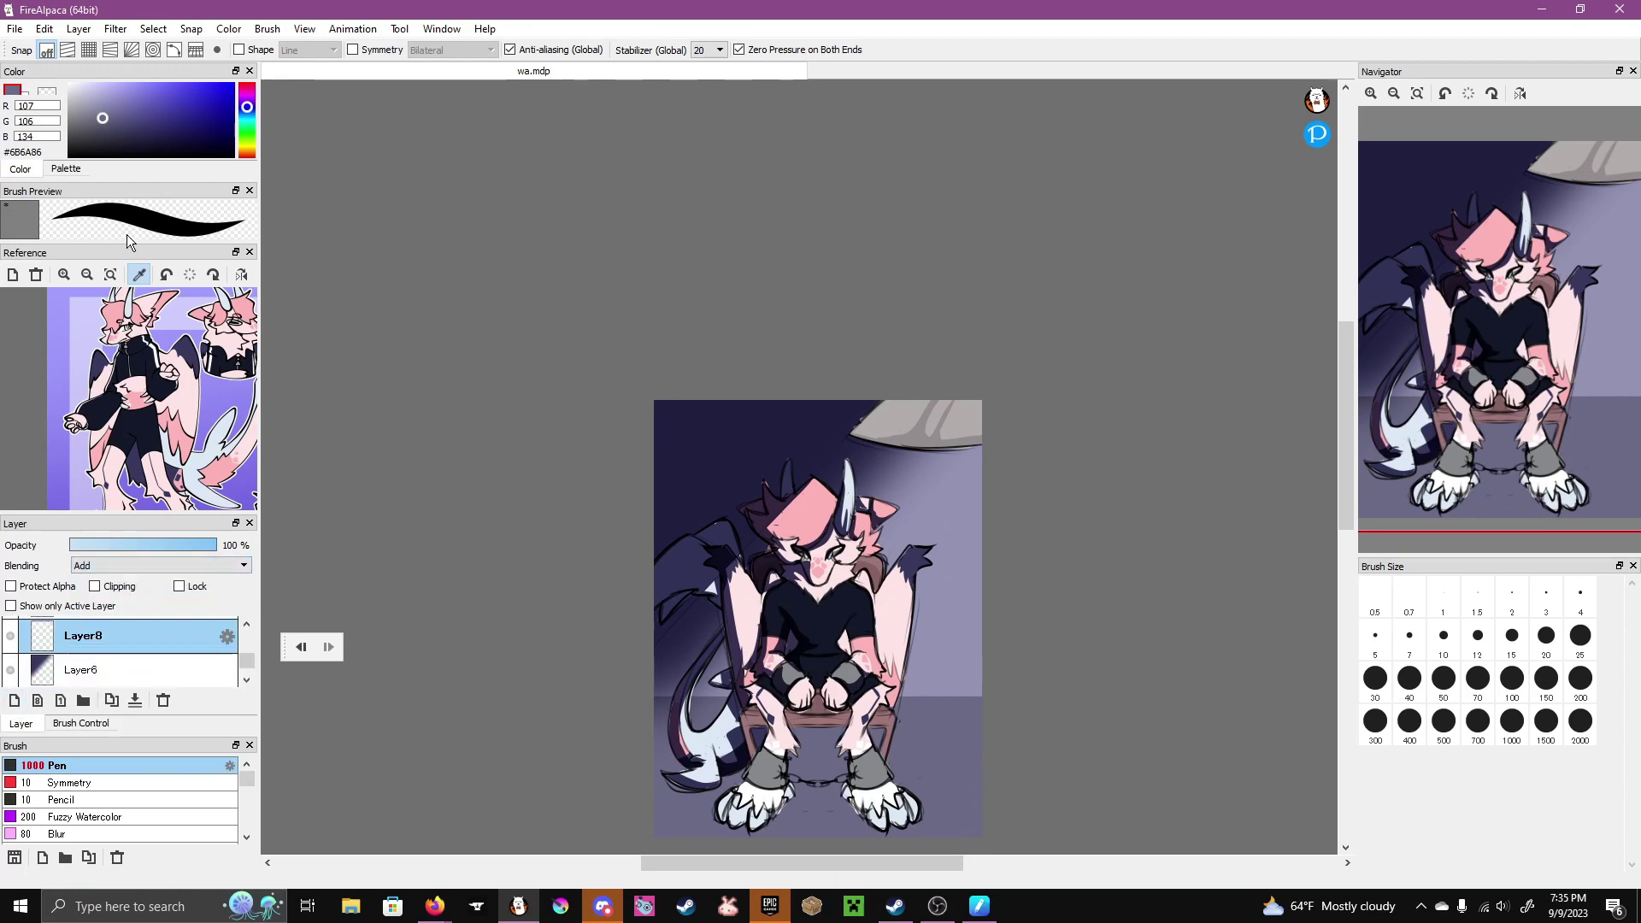
pyautogui.click(247, 147)
pyautogui.click(140, 83)
pyautogui.click(632, 817)
pyautogui.keyDown('shift'); pyautogui.click(983, 428); pyautogui.keyUp('shift')
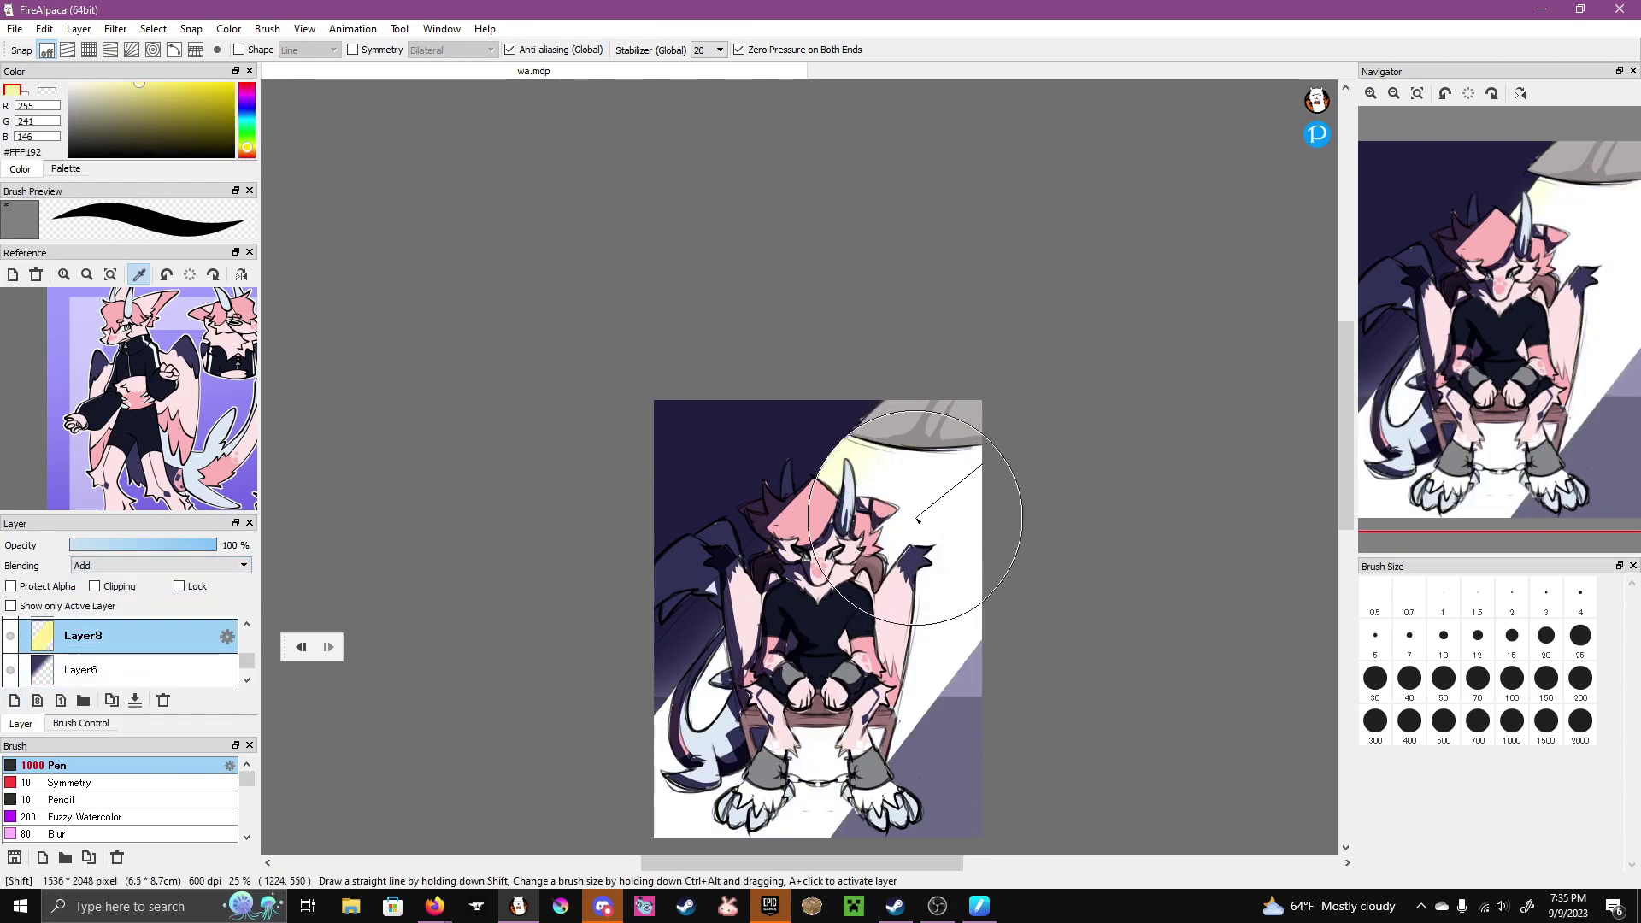
pyautogui.moveTo(701, 649); pyautogui.dragTo(709, 770)
pyautogui.click(692, 632)
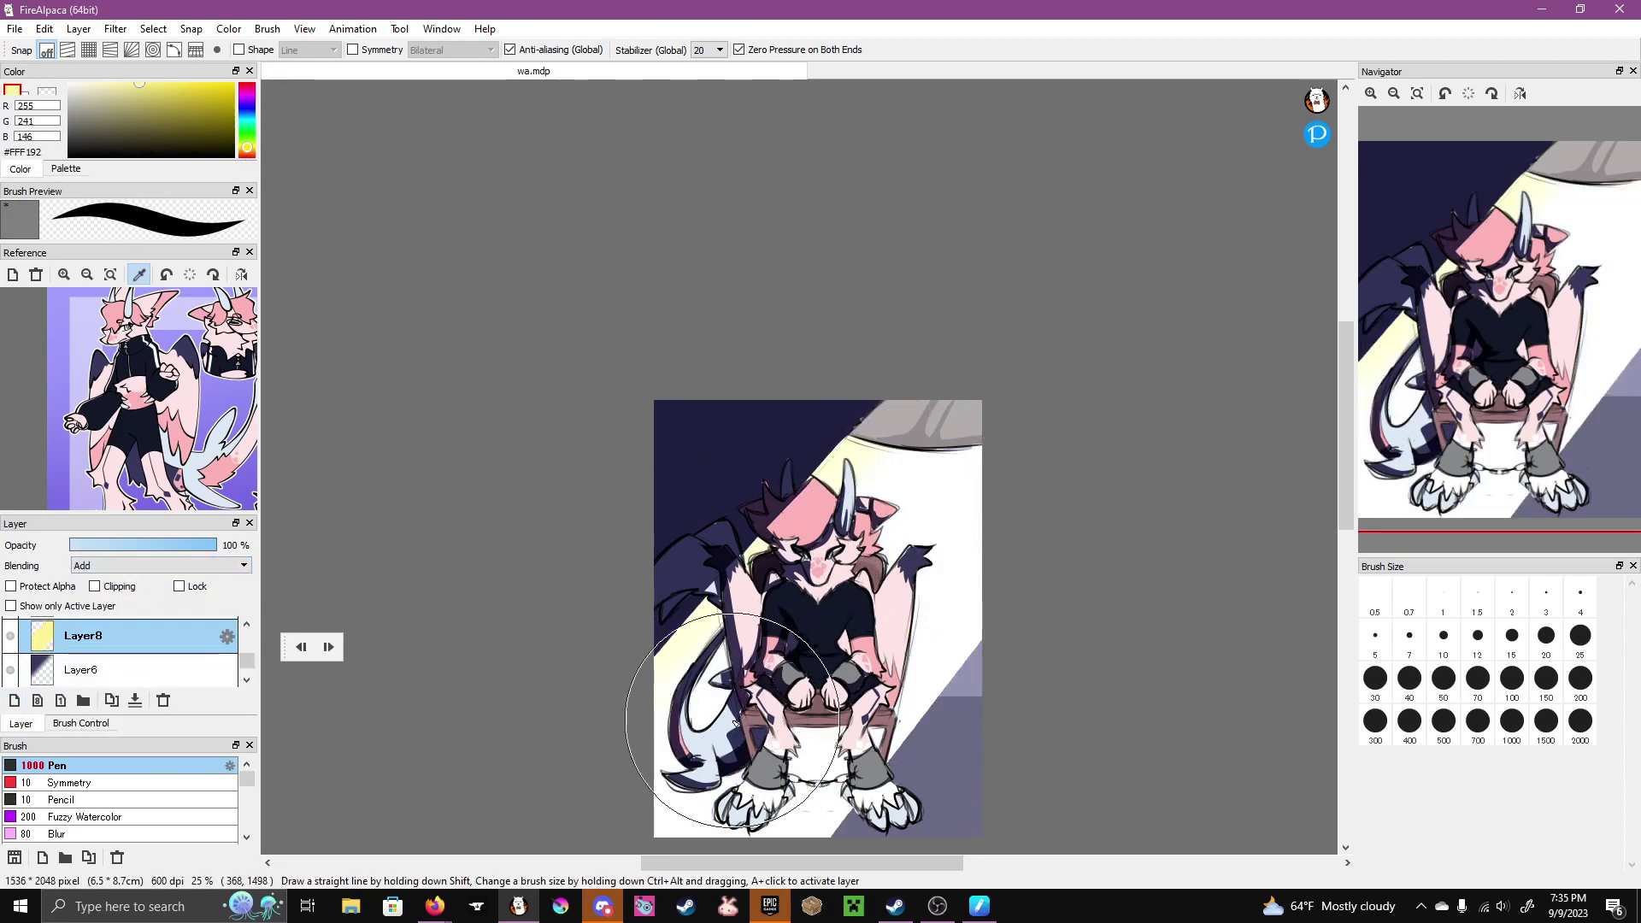
pyautogui.hotkey('ctrl', 'z')
# - Erase the Layer8 light from the floor around the feet, chair and tail, enlarging the eraser to size 500
pyautogui.press('e')
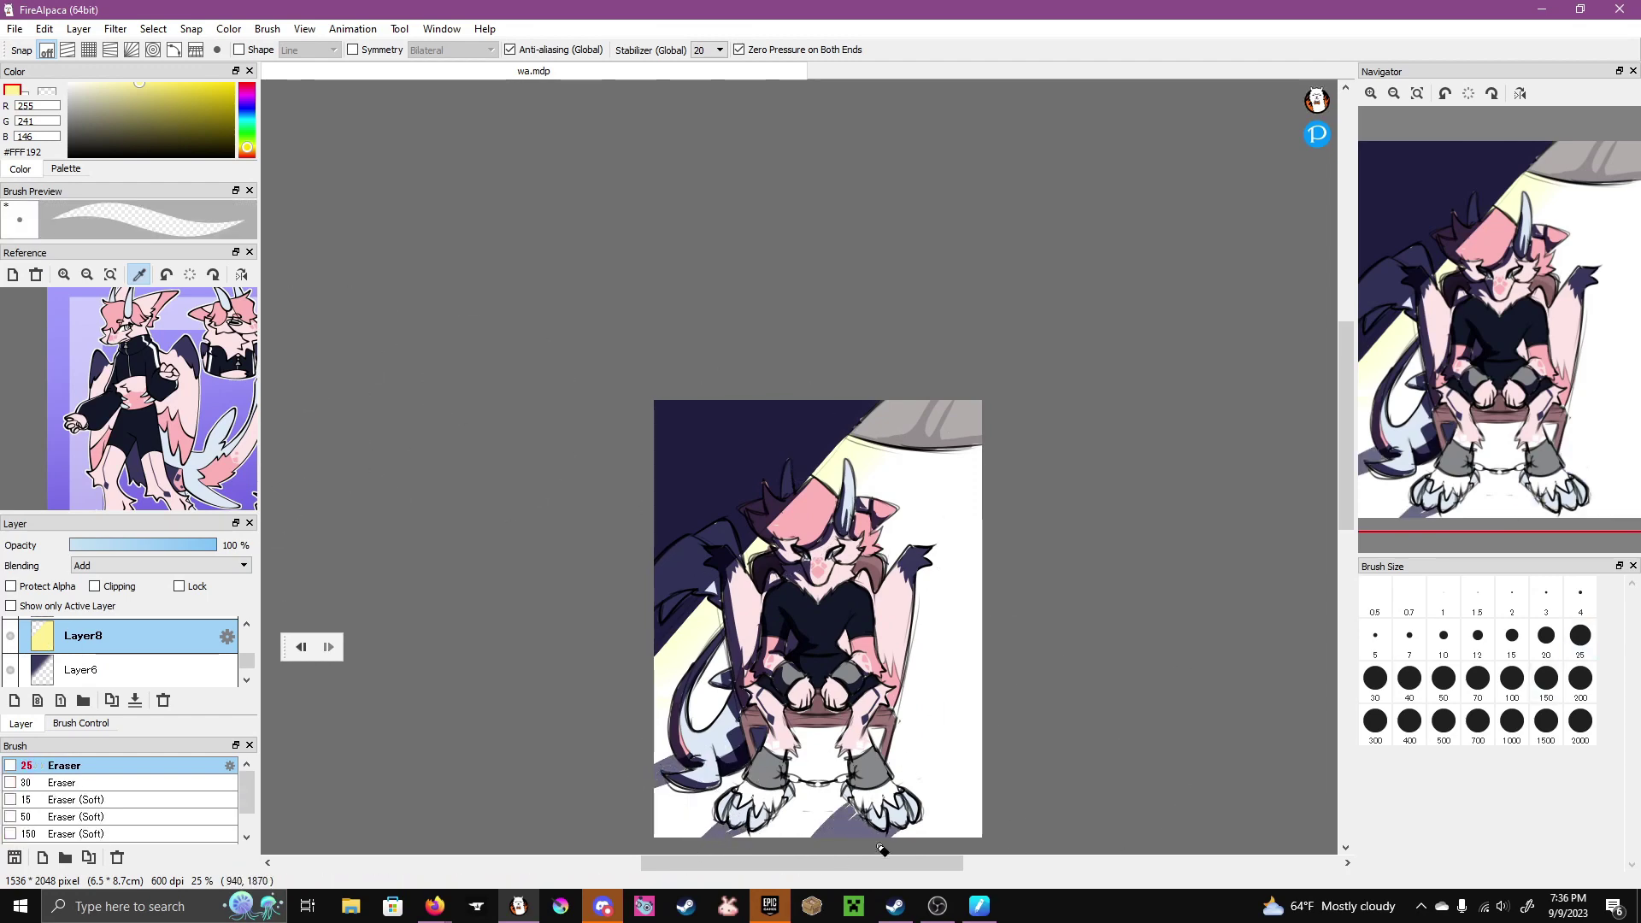
pyautogui.press(']')
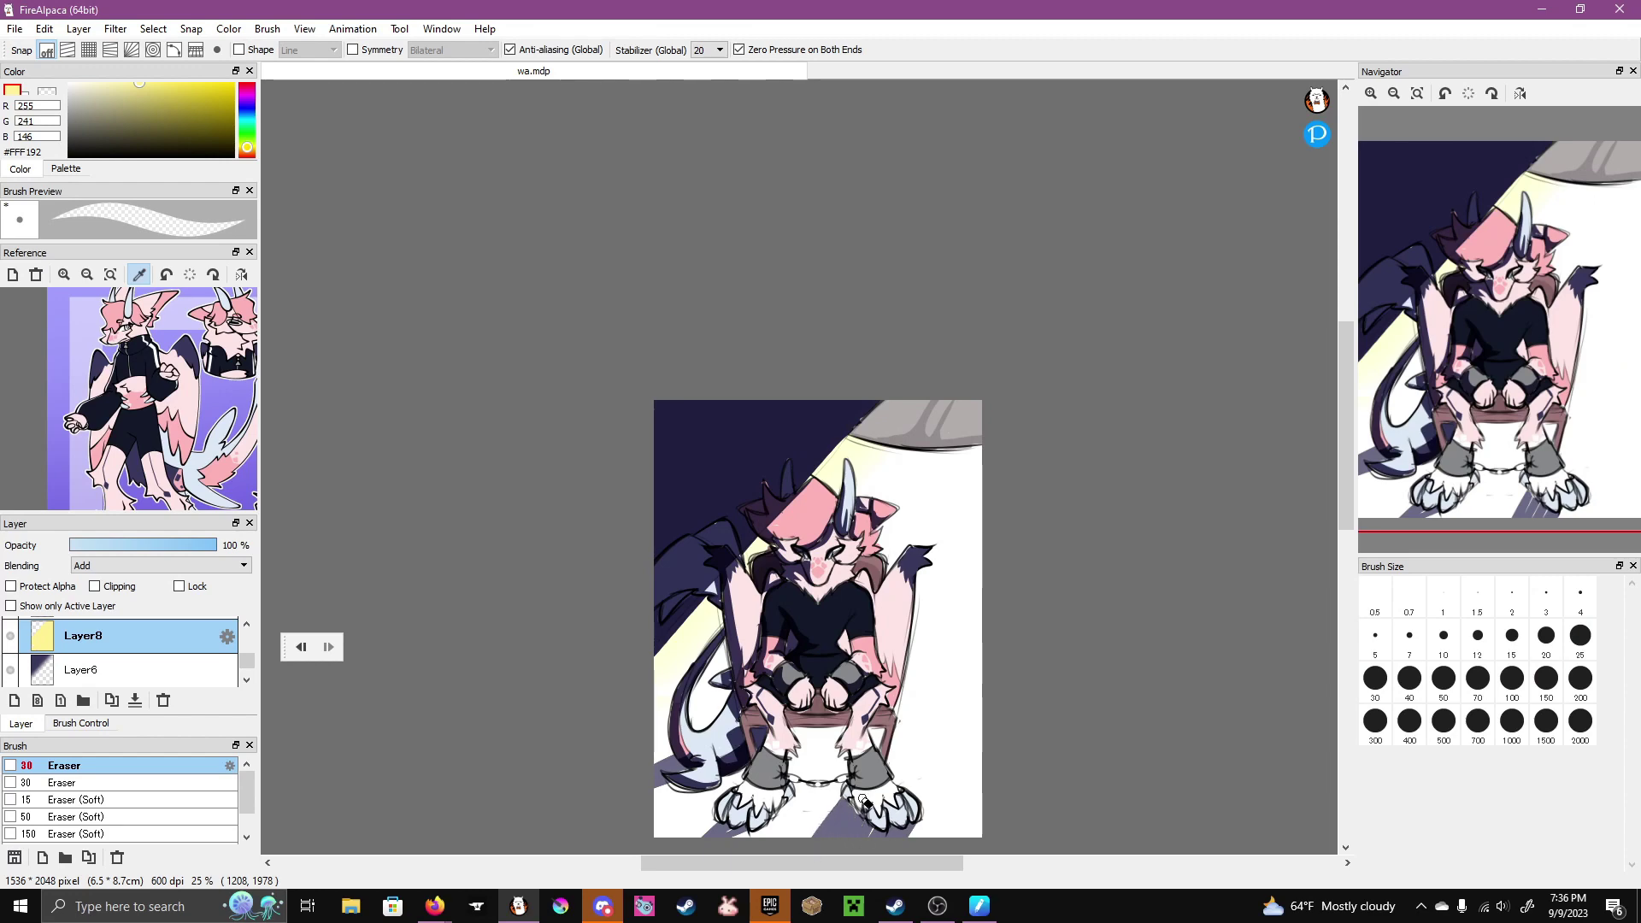
pyautogui.moveTo(708, 801)
pyautogui.mouseDown()
pyautogui.moveTo(686, 855)
pyautogui.moveTo(906, 687)
pyautogui.moveTo(694, 829)
pyautogui.moveTo(843, 742)
pyautogui.moveTo(845, 758)
pyautogui.moveTo(745, 819)
pyautogui.moveTo(786, 808)
pyautogui.moveTo(769, 750)
pyautogui.mouseUp()
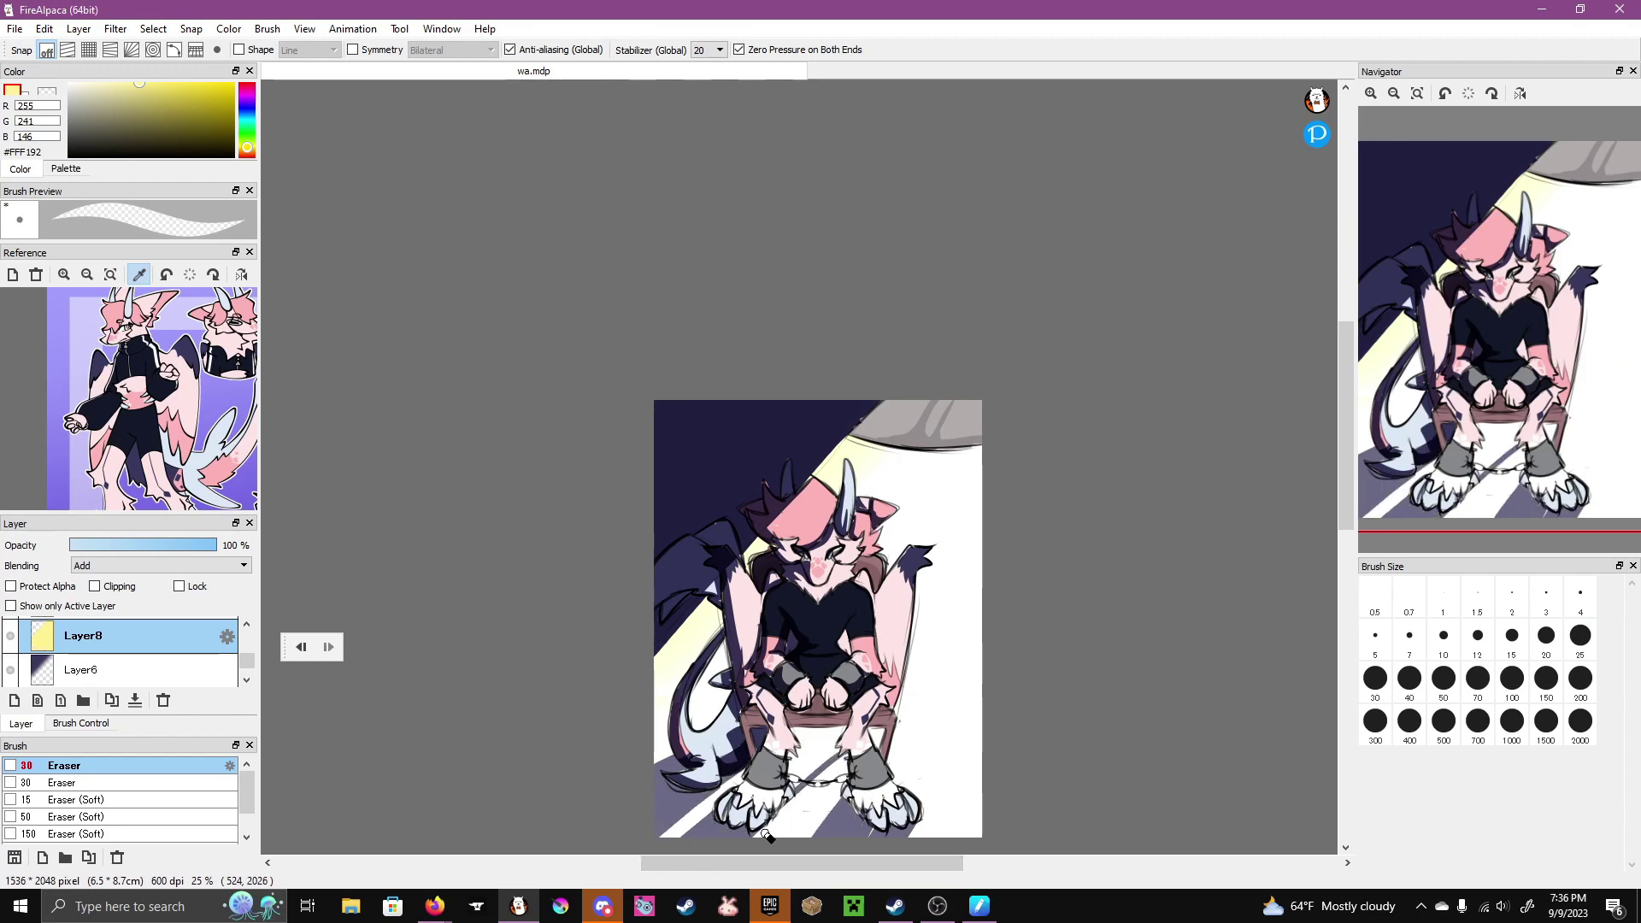
pyautogui.press(']')
pyautogui.press(']')
pyautogui.press(']')
pyautogui.press(']')
pyautogui.press(']')
pyautogui.press(']')
pyautogui.press(']')
pyautogui.press(']')
pyautogui.press(']')
pyautogui.moveTo(697, 792)
pyautogui.mouseDown()
pyautogui.moveTo(795, 767)
pyautogui.moveTo(855, 868)
pyautogui.mouseUp()
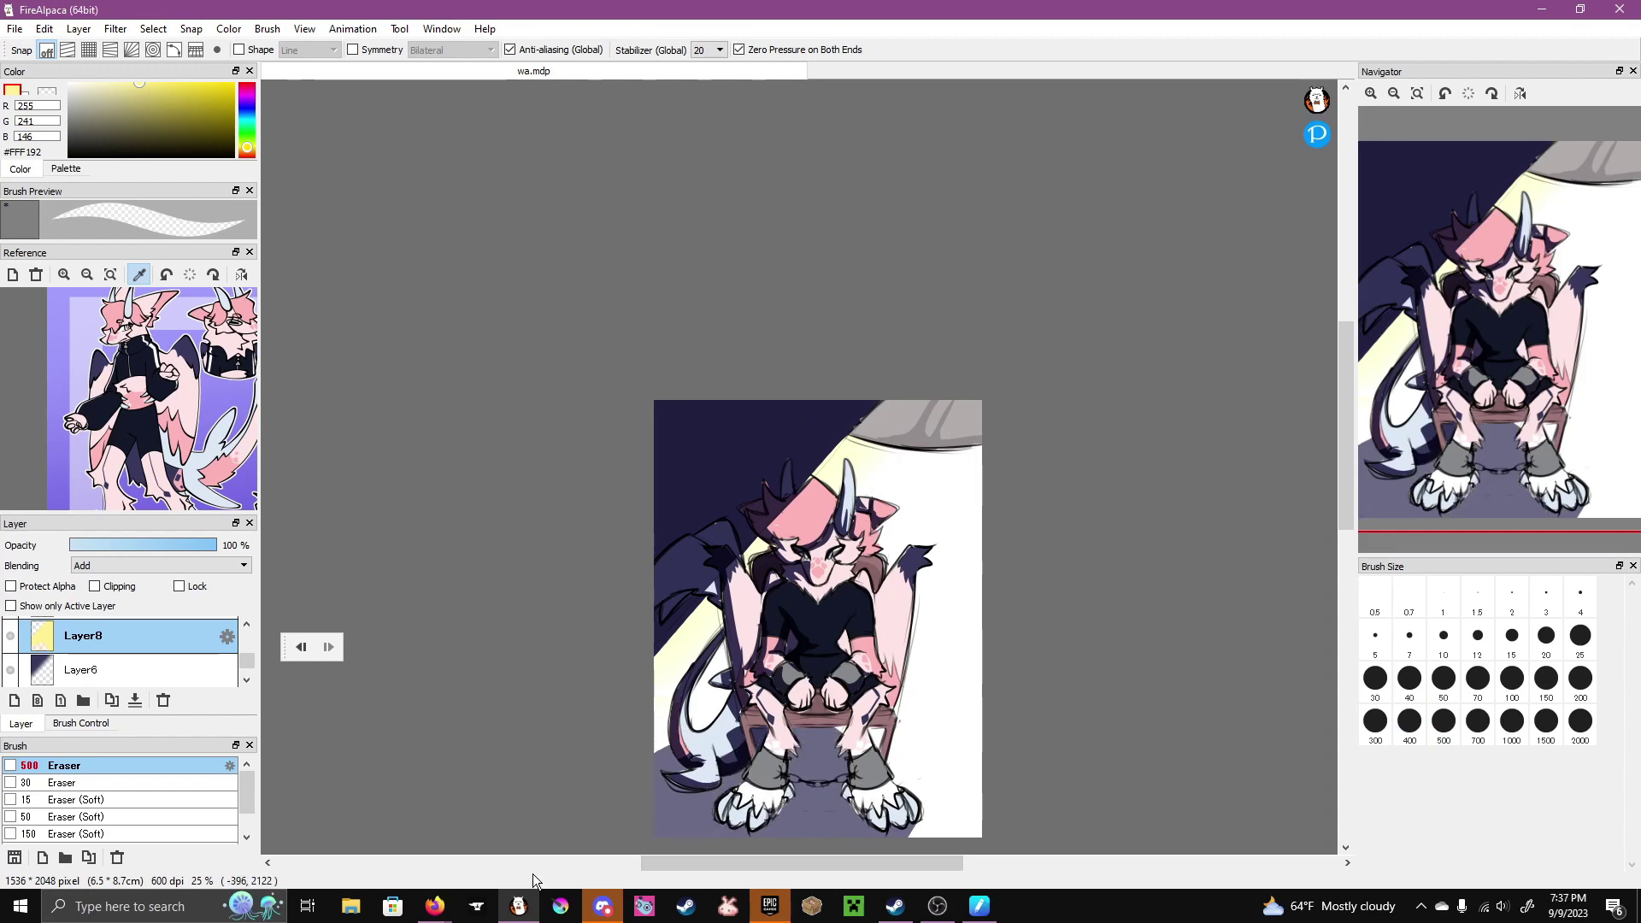
# - Reduce Layer8's opacity to 29%
pyautogui.moveTo(143, 546); pyautogui.dragTo(114, 552)
pyautogui.scroll(-3, 128, 654)
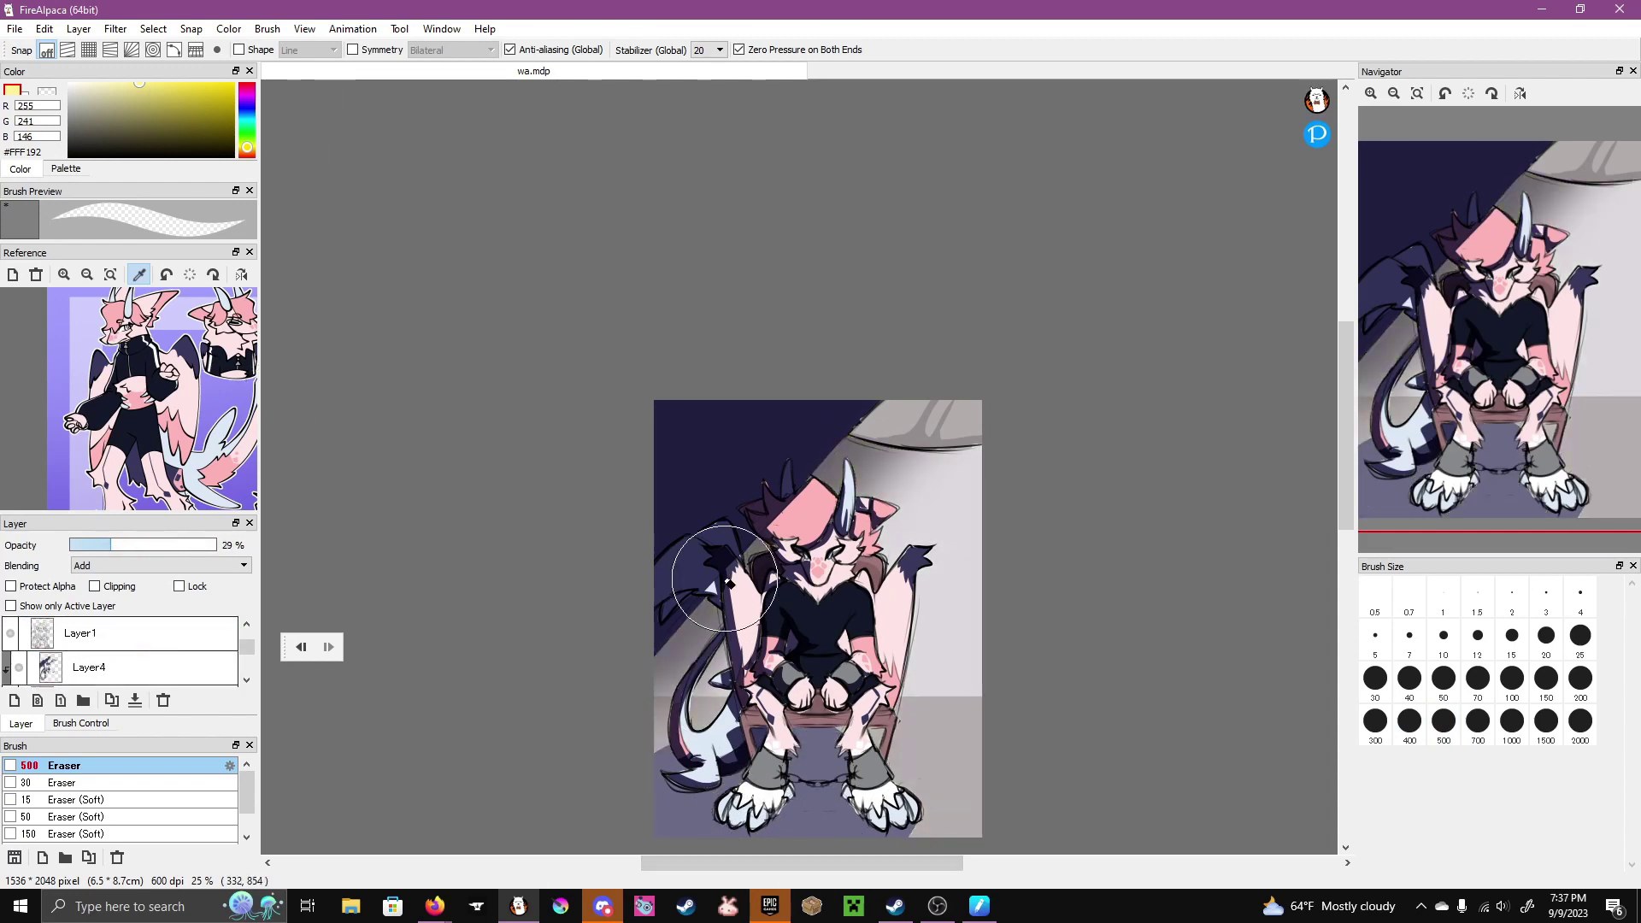
# - Capture a screen snip of the whole artwork
pyautogui.moveTo(617, 418); pyautogui.dragTo(964, 733)
pyautogui.press('super+shift+s')
pyautogui.press('Escape')
pyautogui.press('super+shift+s')
pyautogui.press('super+shift+s')
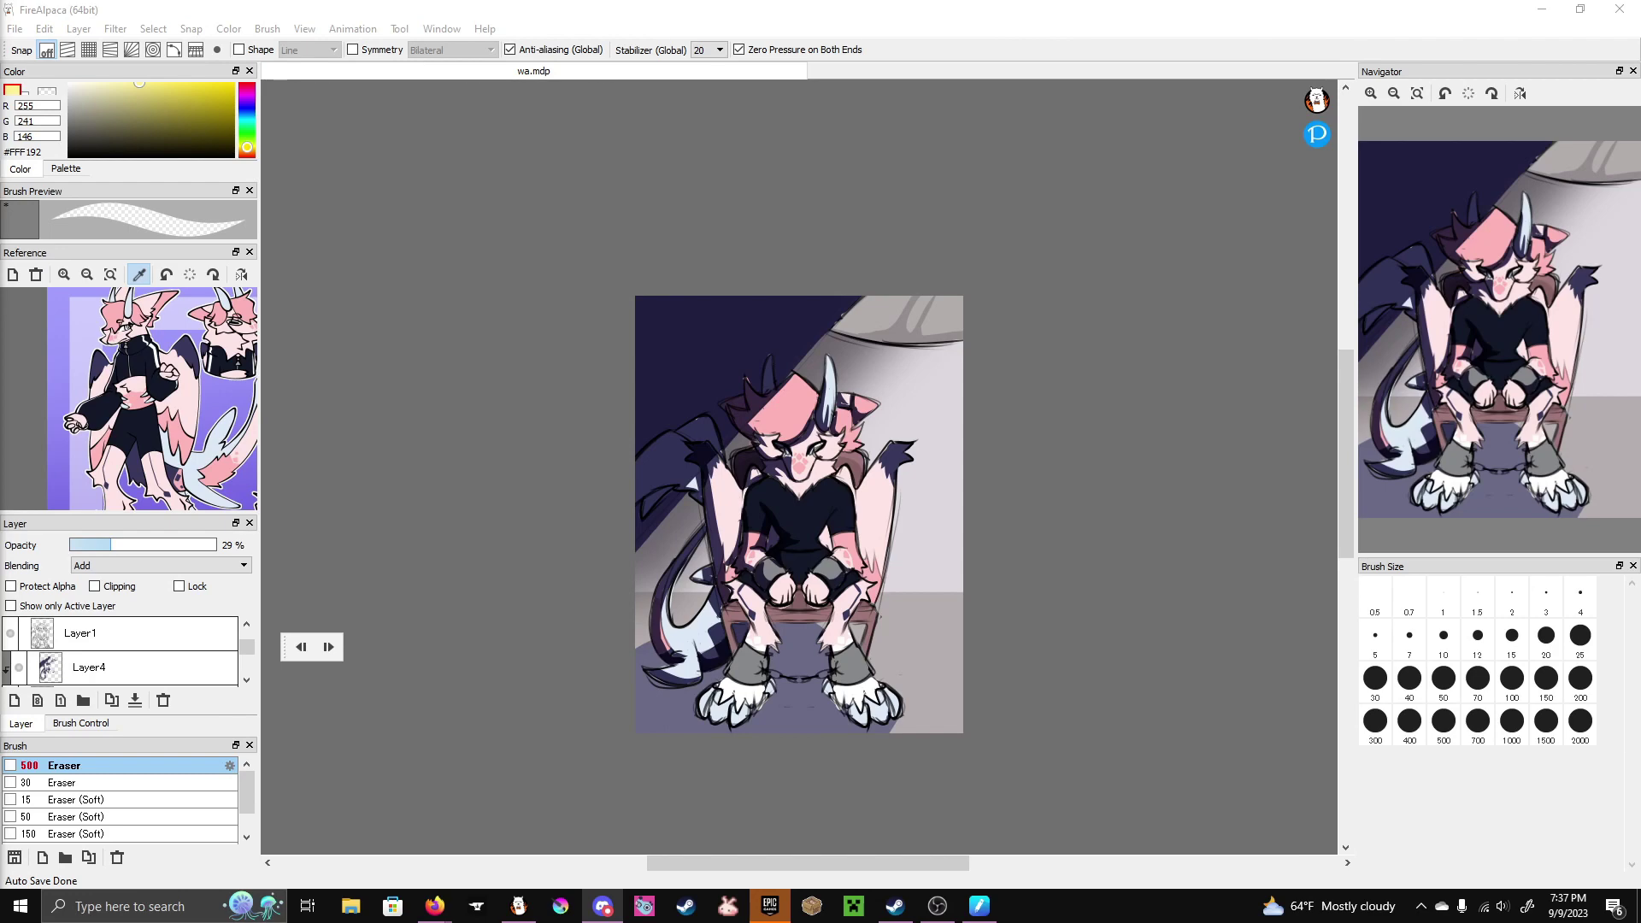
# - Pick #38375B for the Pen and shade the right-hand ankle cuff and foot on Layer4
pyautogui.scroll(1, 330, 678)
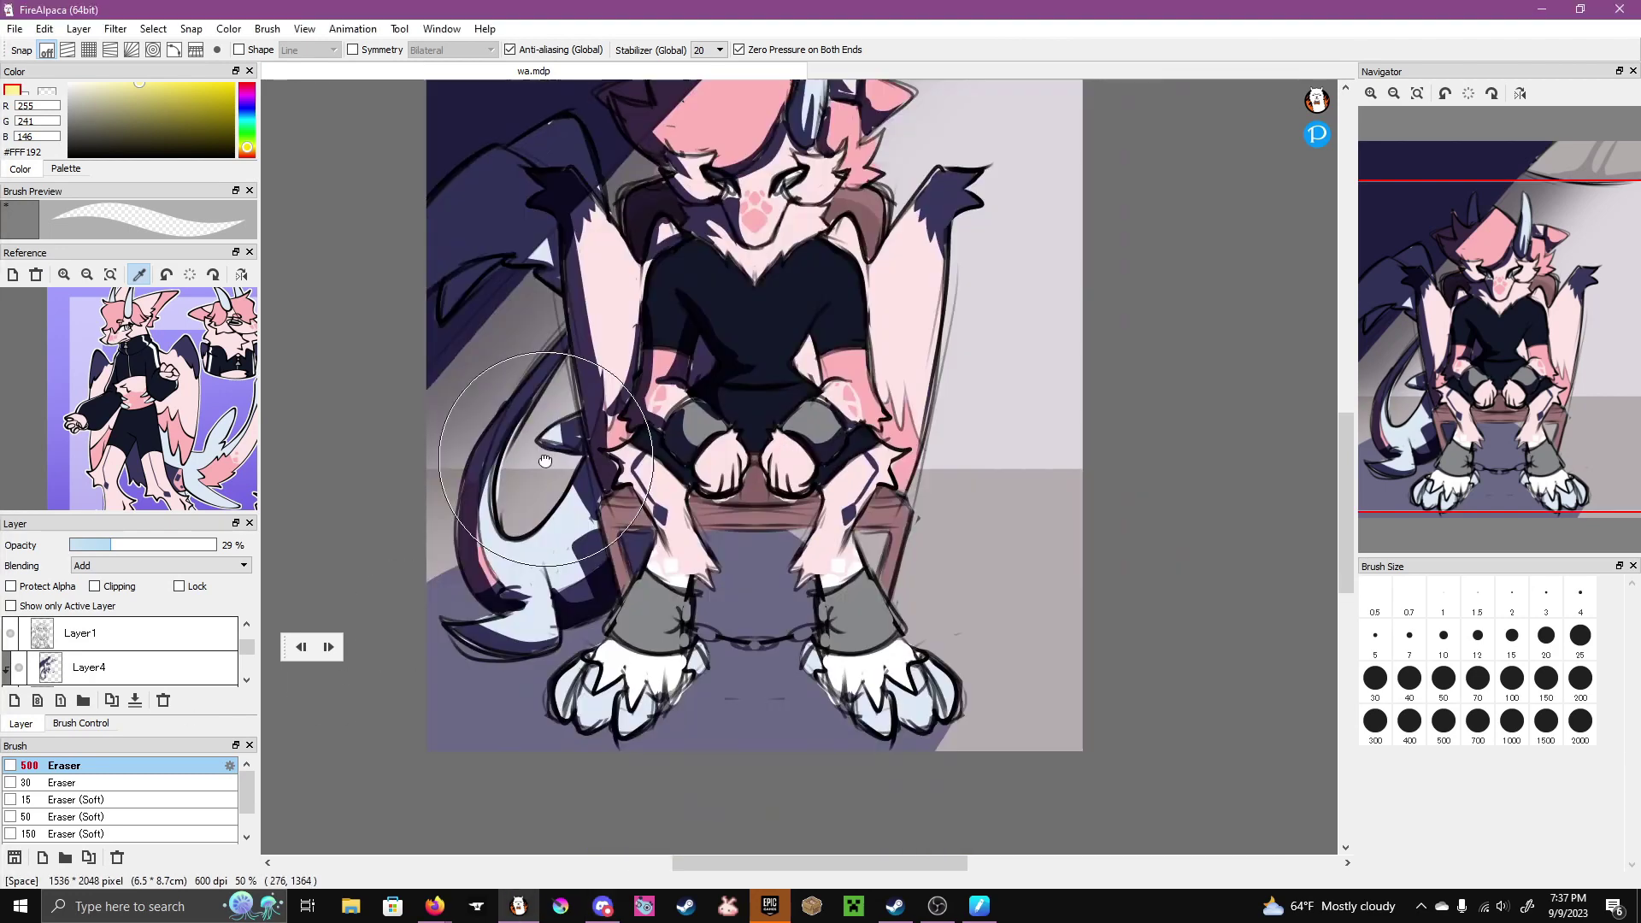
pyautogui.press('b')
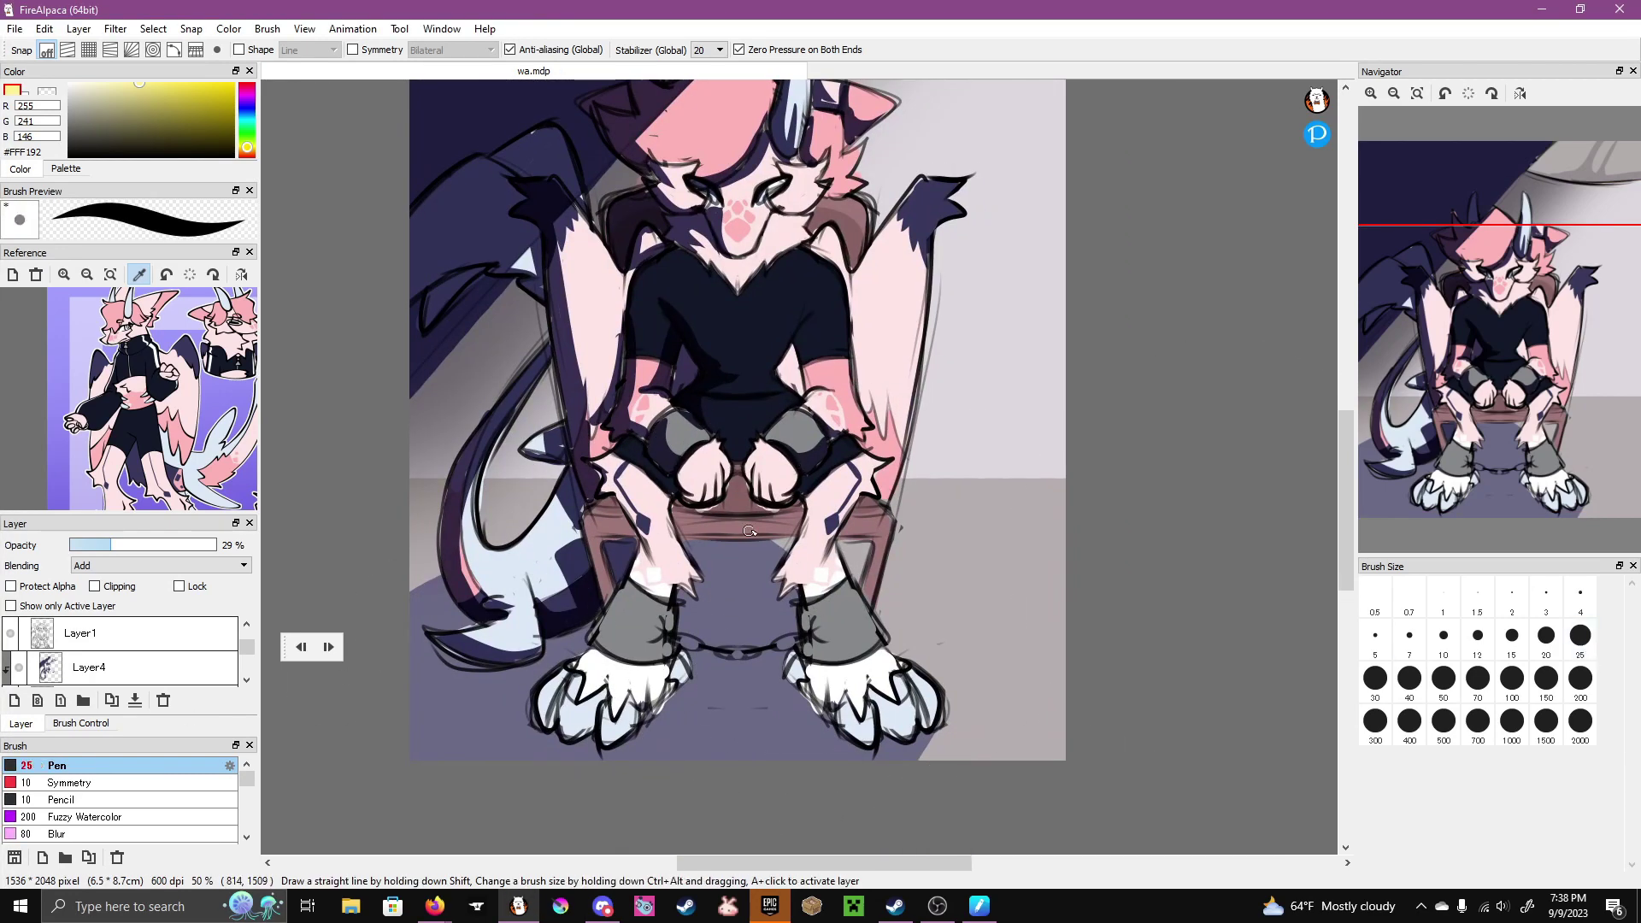
pyautogui.keyDown('alt'); pyautogui.click(434, 601); pyautogui.keyUp('alt')
pyautogui.click(756, 518)
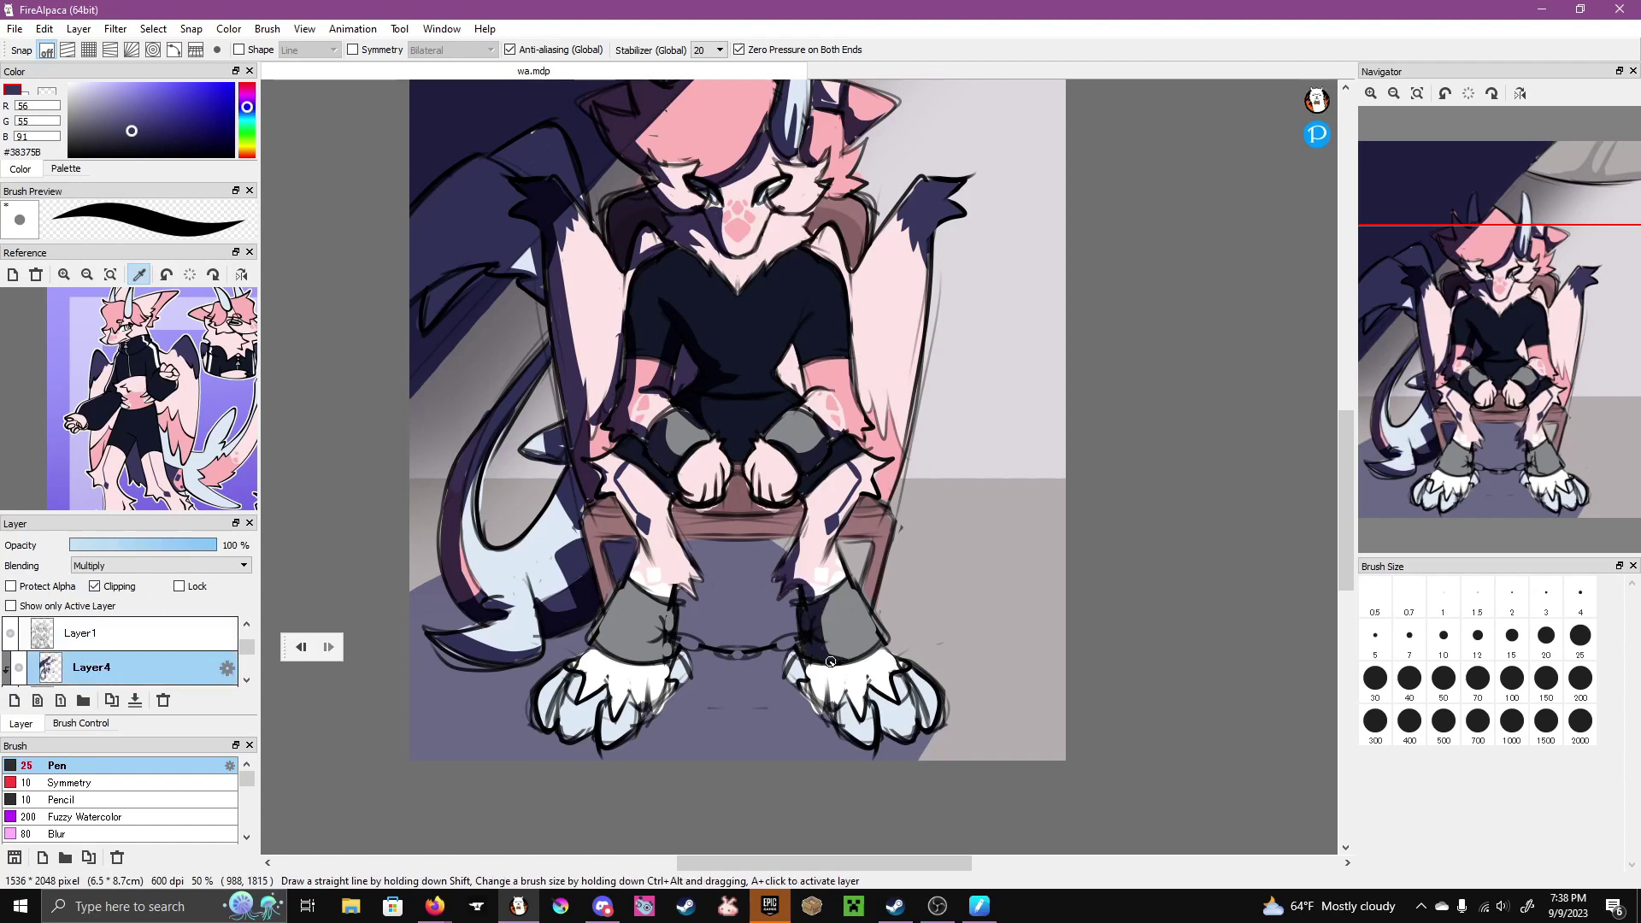
pyautogui.moveTo(830, 662)
pyautogui.mouseDown()
pyautogui.moveTo(863, 701)
pyautogui.moveTo(845, 722)
pyautogui.moveTo(866, 720)
pyautogui.moveTo(805, 667)
pyautogui.moveTo(873, 735)
pyautogui.mouseUp()
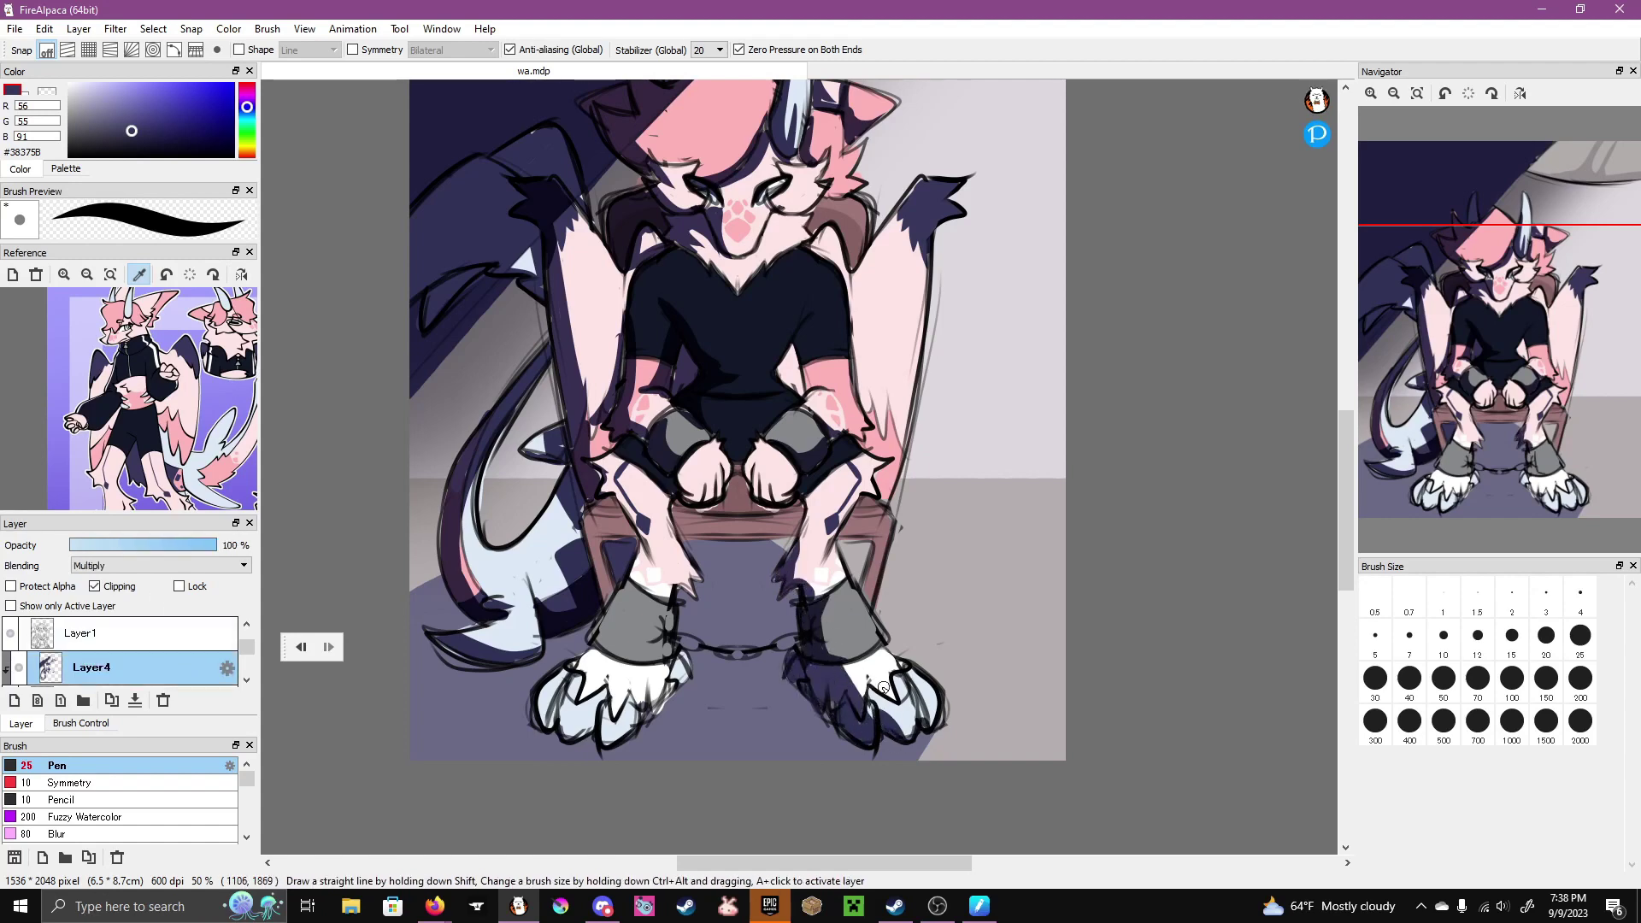
# - Shade the wrist cuffs, legs, left-hand ankle cuff, foot and chair in #38375B on Layer4
pyautogui.scroll(1, 824, 494)
pyautogui.hscroll(-3, 824, 494)
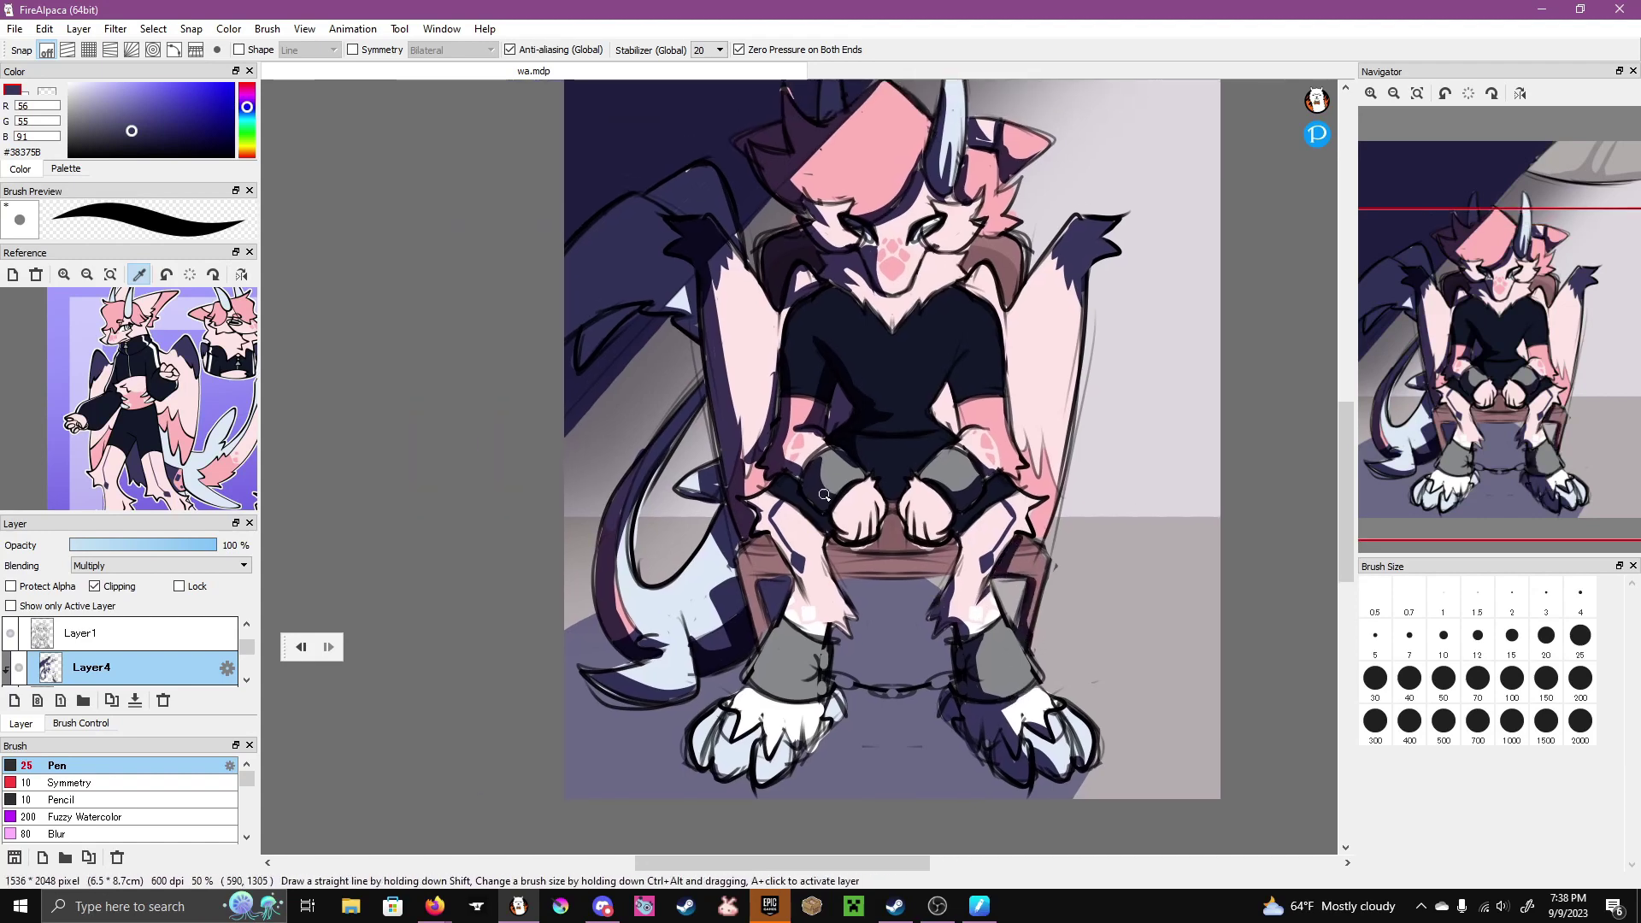
pyautogui.moveTo(824, 494)
pyautogui.mouseDown()
pyautogui.moveTo(843, 540)
pyautogui.moveTo(762, 522)
pyautogui.moveTo(777, 486)
pyautogui.moveTo(799, 499)
pyautogui.moveTo(785, 585)
pyautogui.moveTo(764, 596)
pyautogui.moveTo(750, 577)
pyautogui.moveTo(785, 583)
pyautogui.moveTo(822, 626)
pyautogui.moveTo(787, 613)
pyautogui.moveTo(782, 657)
pyautogui.moveTo(763, 664)
pyautogui.moveTo(803, 639)
pyautogui.moveTo(735, 656)
pyautogui.moveTo(719, 709)
pyautogui.moveTo(742, 711)
pyautogui.moveTo(733, 735)
pyautogui.moveTo(732, 717)
pyautogui.moveTo(759, 735)
pyautogui.moveTo(736, 729)
pyautogui.moveTo(772, 720)
pyautogui.moveTo(762, 694)
pyautogui.moveTo(740, 707)
pyautogui.moveTo(835, 724)
pyautogui.mouseUp()
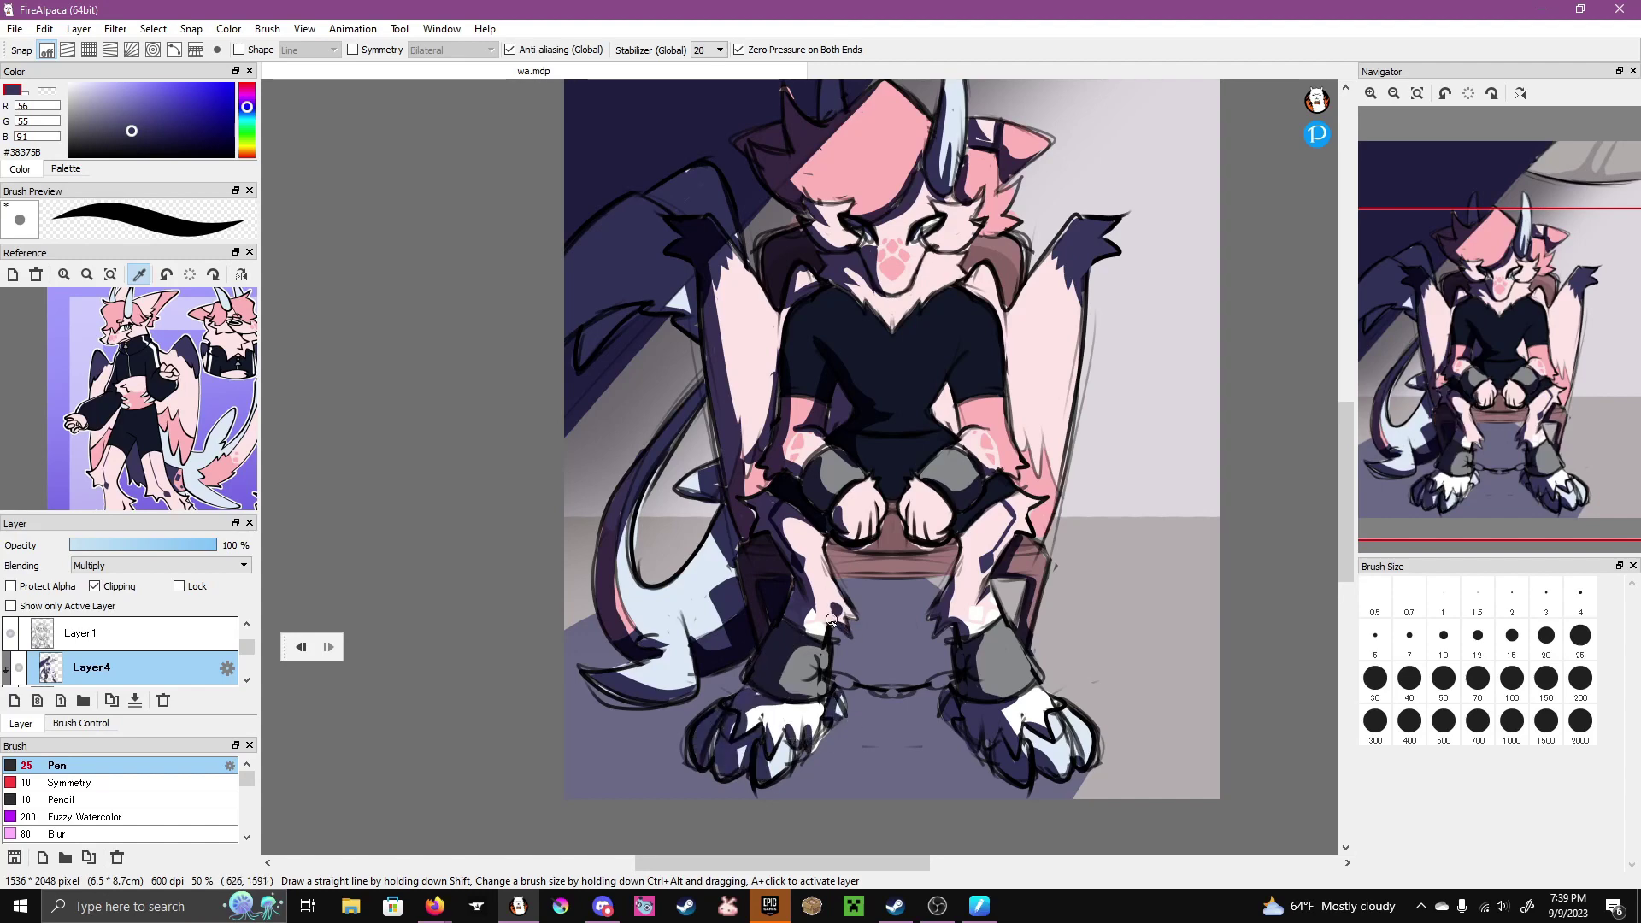
# - Continue the #38375B shading on Layer4 over the neck fur, arms and wings
pyautogui.scroll(3, 978, 596)
pyautogui.moveTo(914, 647)
pyautogui.mouseDown()
pyautogui.moveTo(861, 708)
pyautogui.moveTo(886, 675)
pyautogui.mouseUp()
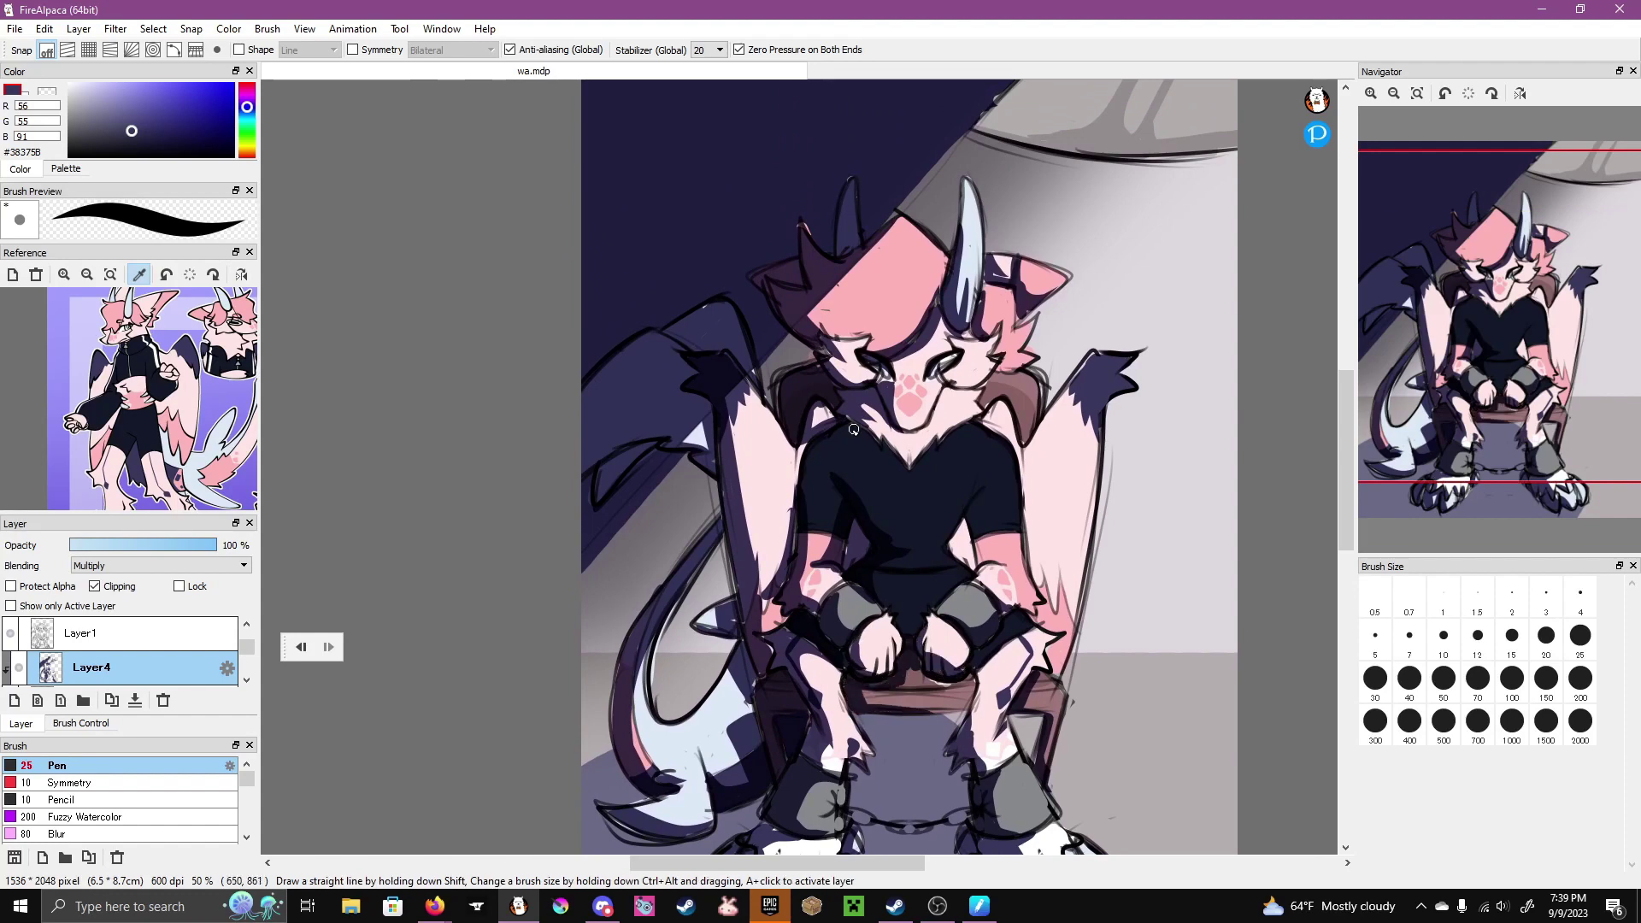
pyautogui.moveTo(966, 509)
pyautogui.mouseDown()
pyautogui.moveTo(984, 569)
pyautogui.moveTo(987, 503)
pyautogui.mouseUp()
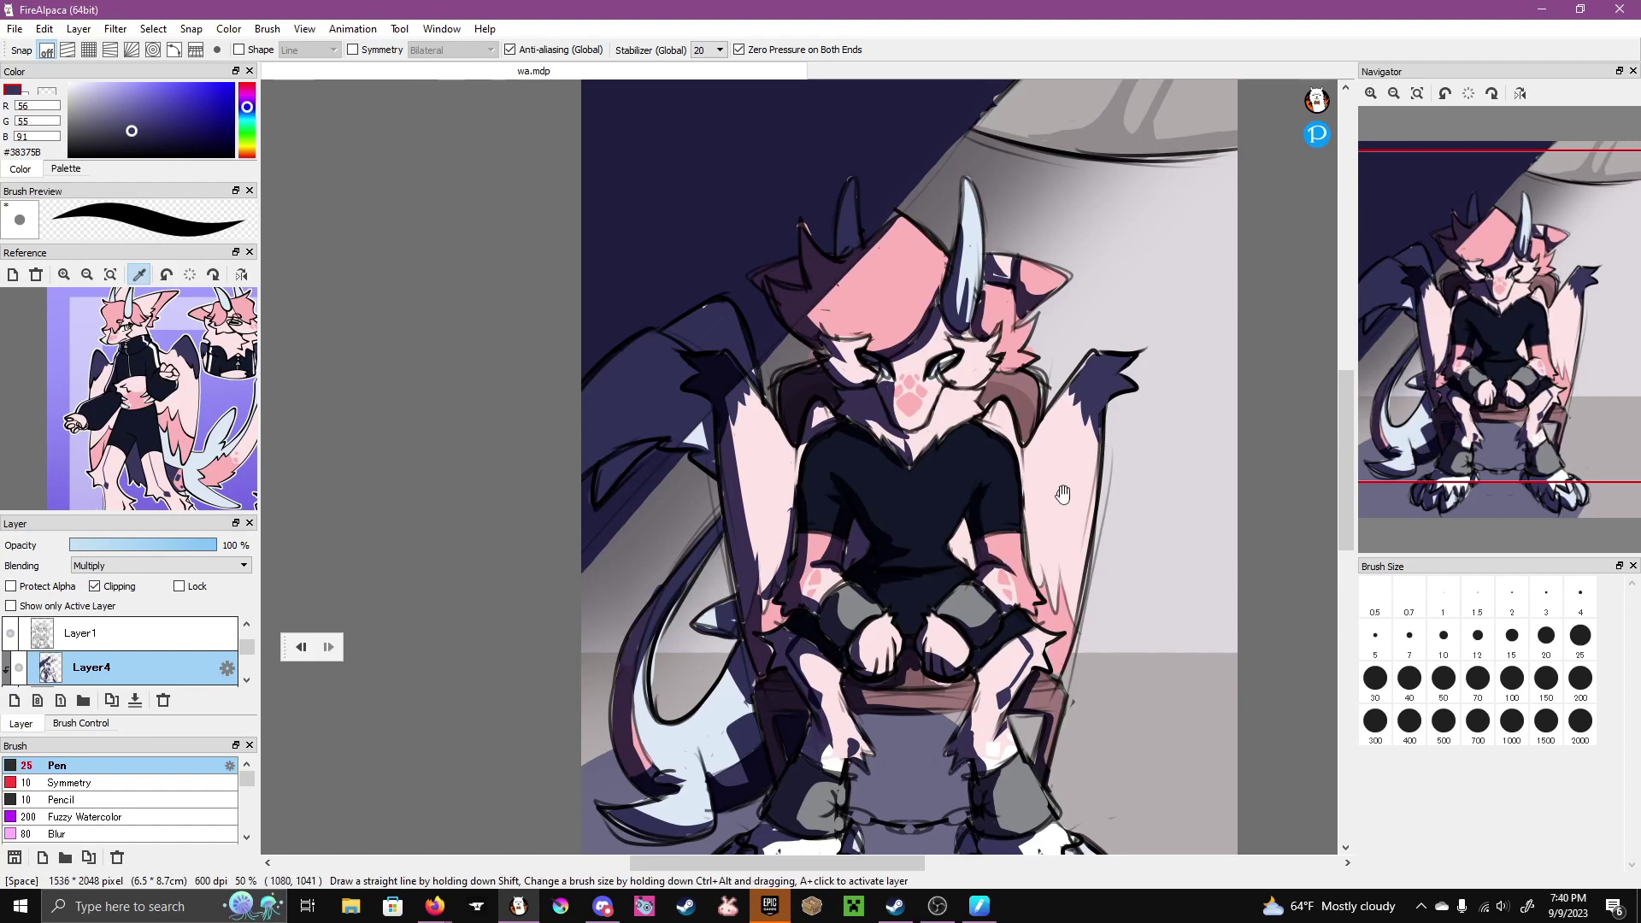
# - Paint #38375B shading strands on the hair, face fur and tail on Layer4
pyautogui.moveTo(1029, 457); pyautogui.dragTo(960, 392)
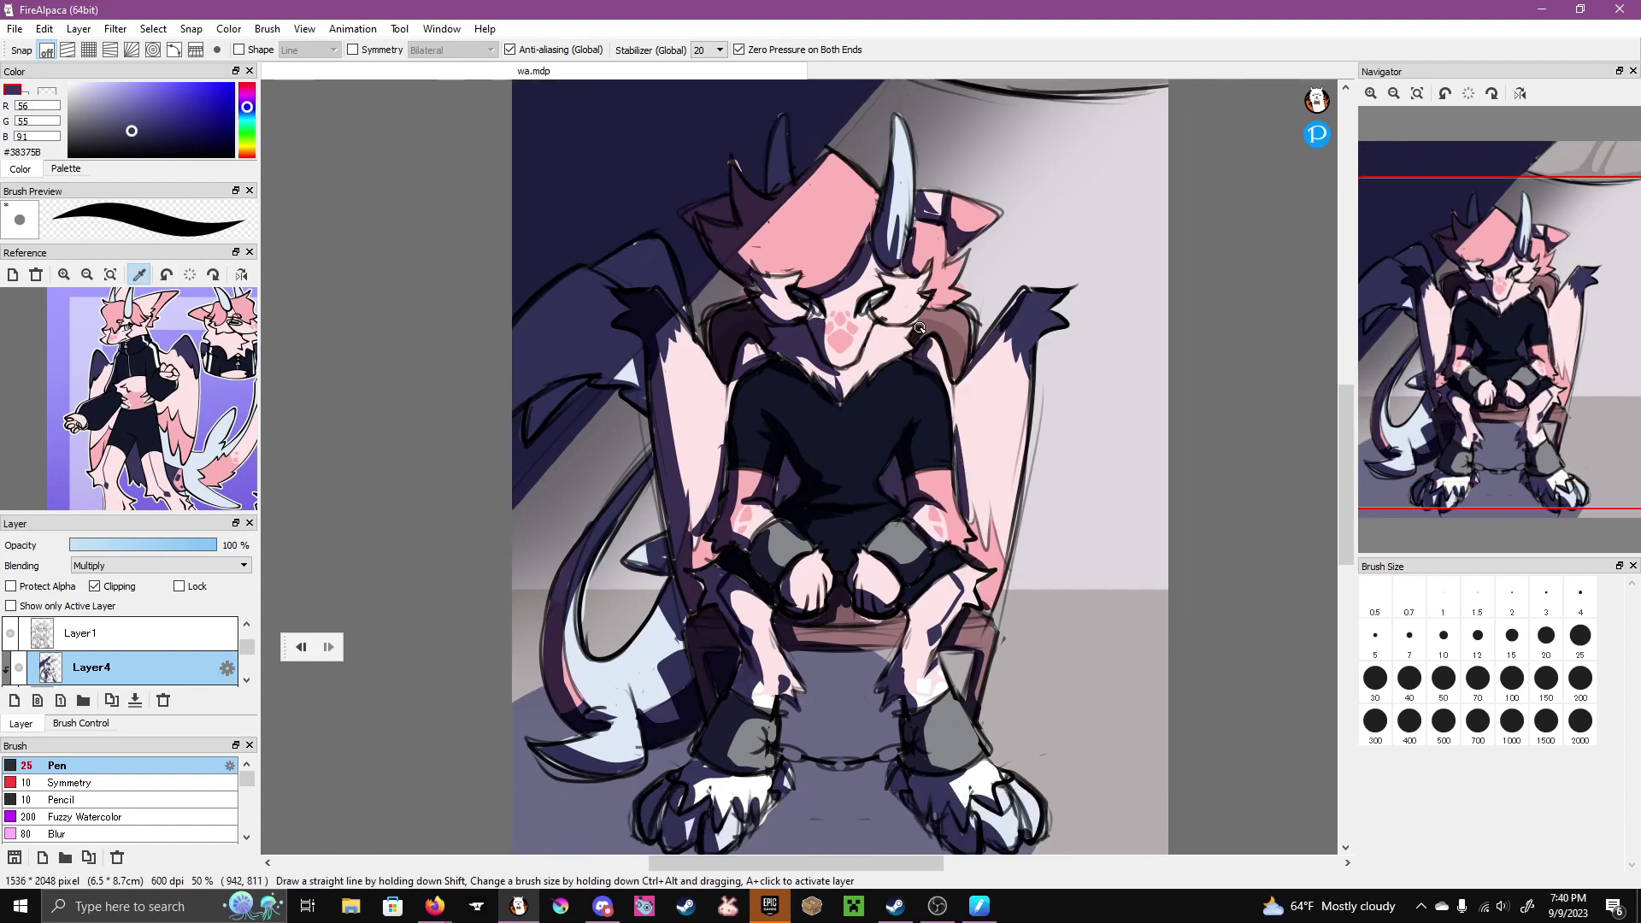
pyautogui.moveTo(740, 237); pyautogui.dragTo(793, 392)
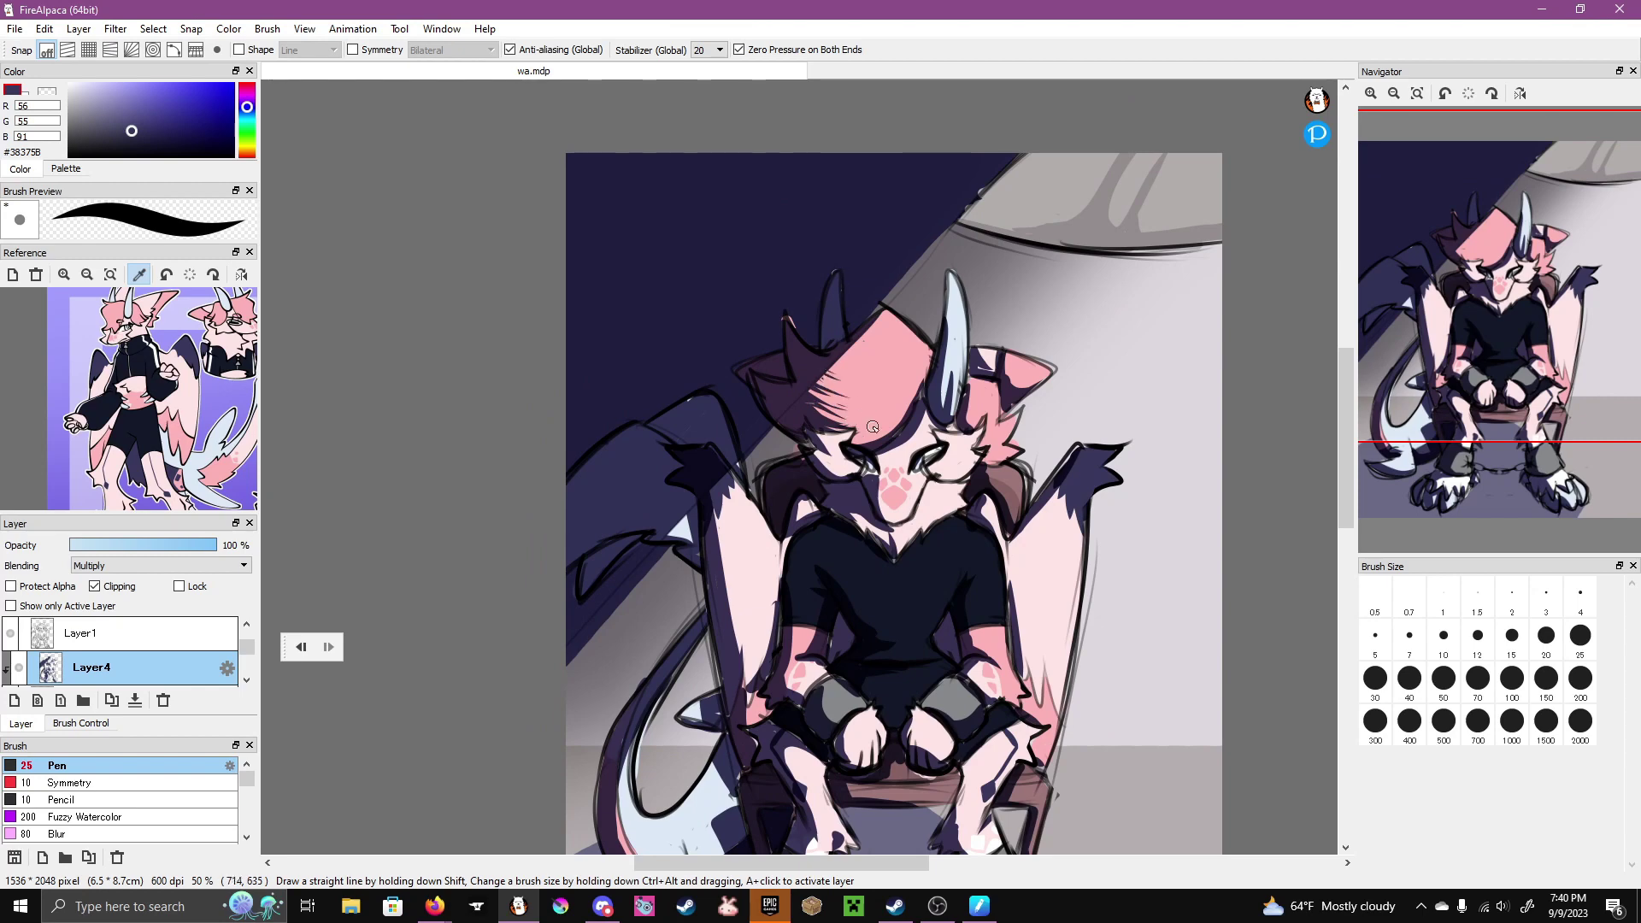
pyautogui.moveTo(873, 426)
pyautogui.mouseDown()
pyautogui.moveTo(922, 382)
pyautogui.moveTo(843, 416)
pyautogui.moveTo(990, 404)
pyautogui.moveTo(1000, 449)
pyautogui.mouseUp()
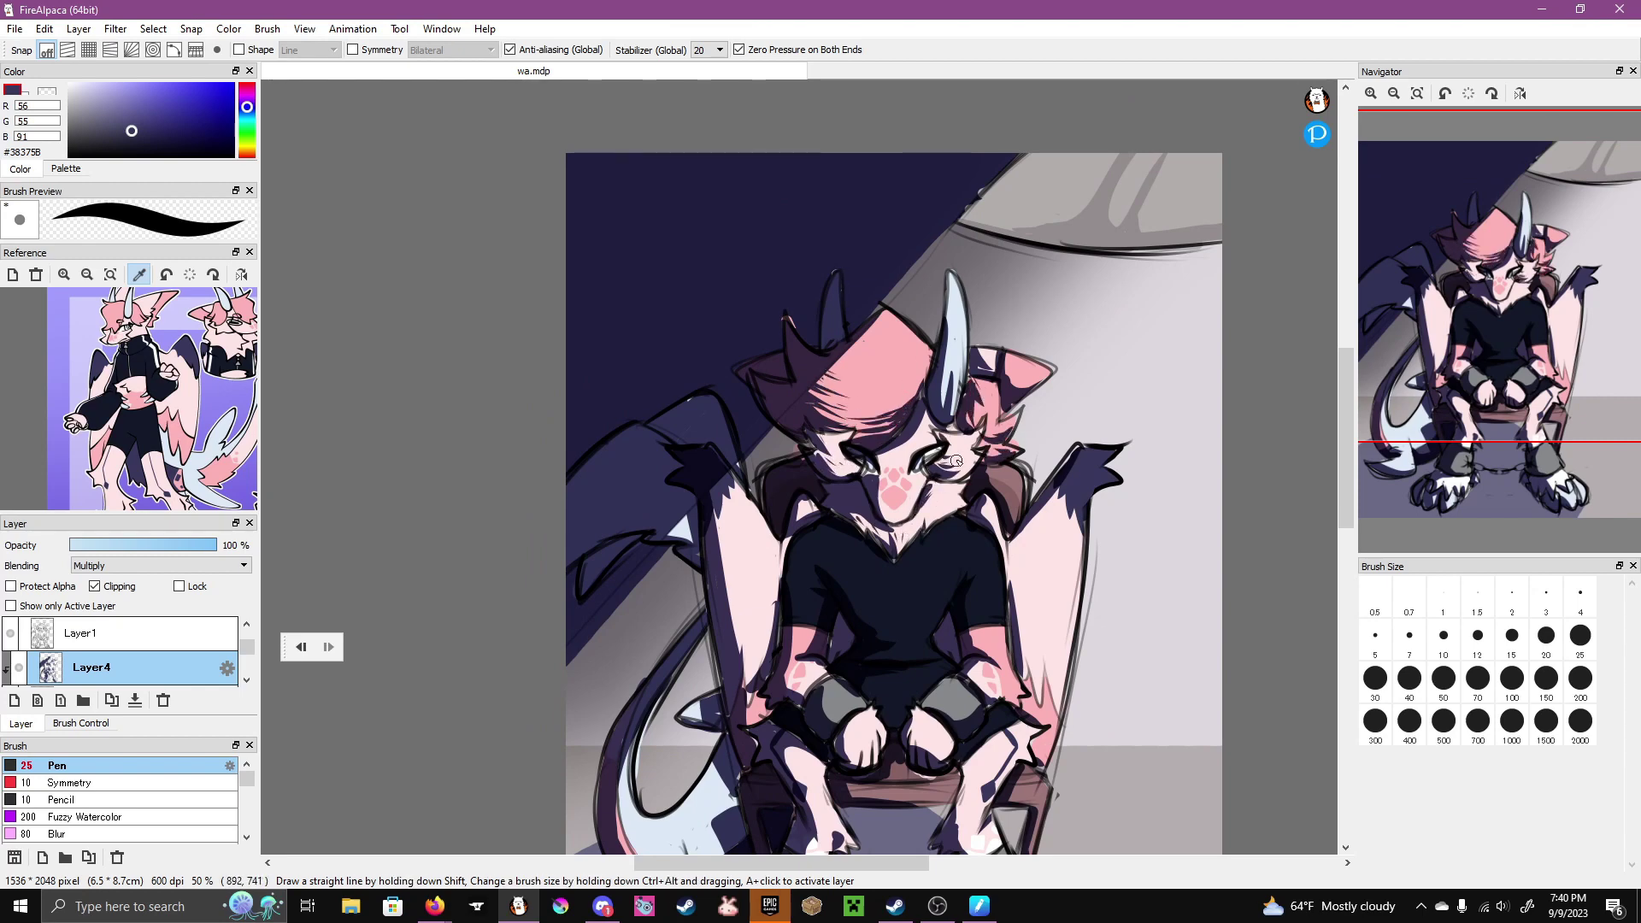
pyautogui.scroll(-3, 655, 601)
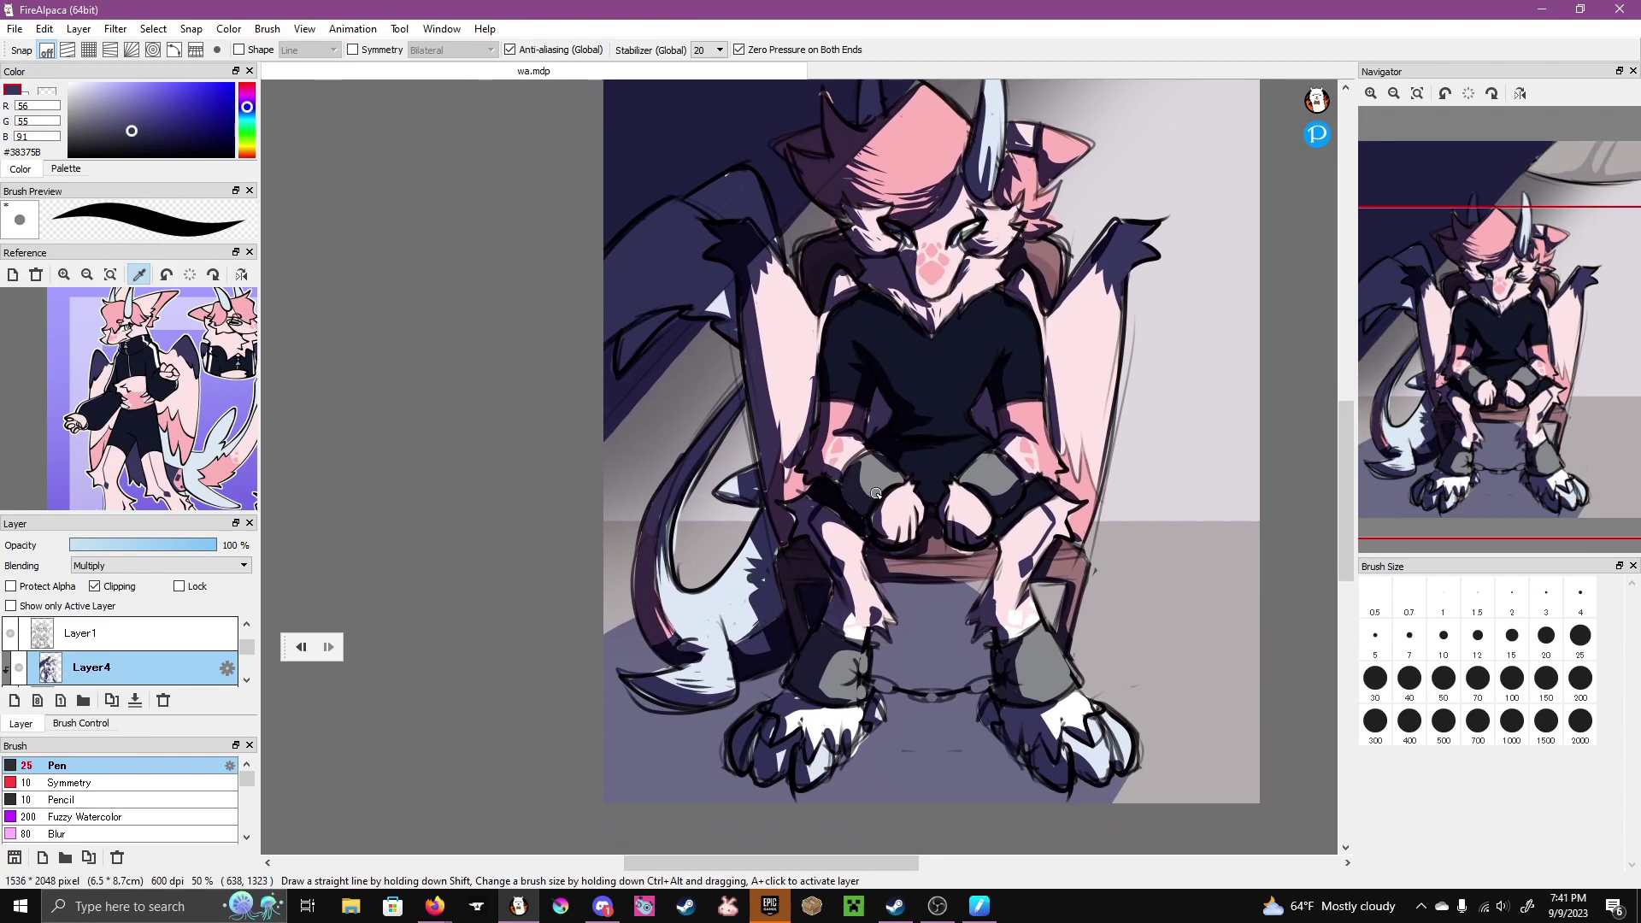
pyautogui.moveTo(1000, 508); pyautogui.dragTo(962, 549)
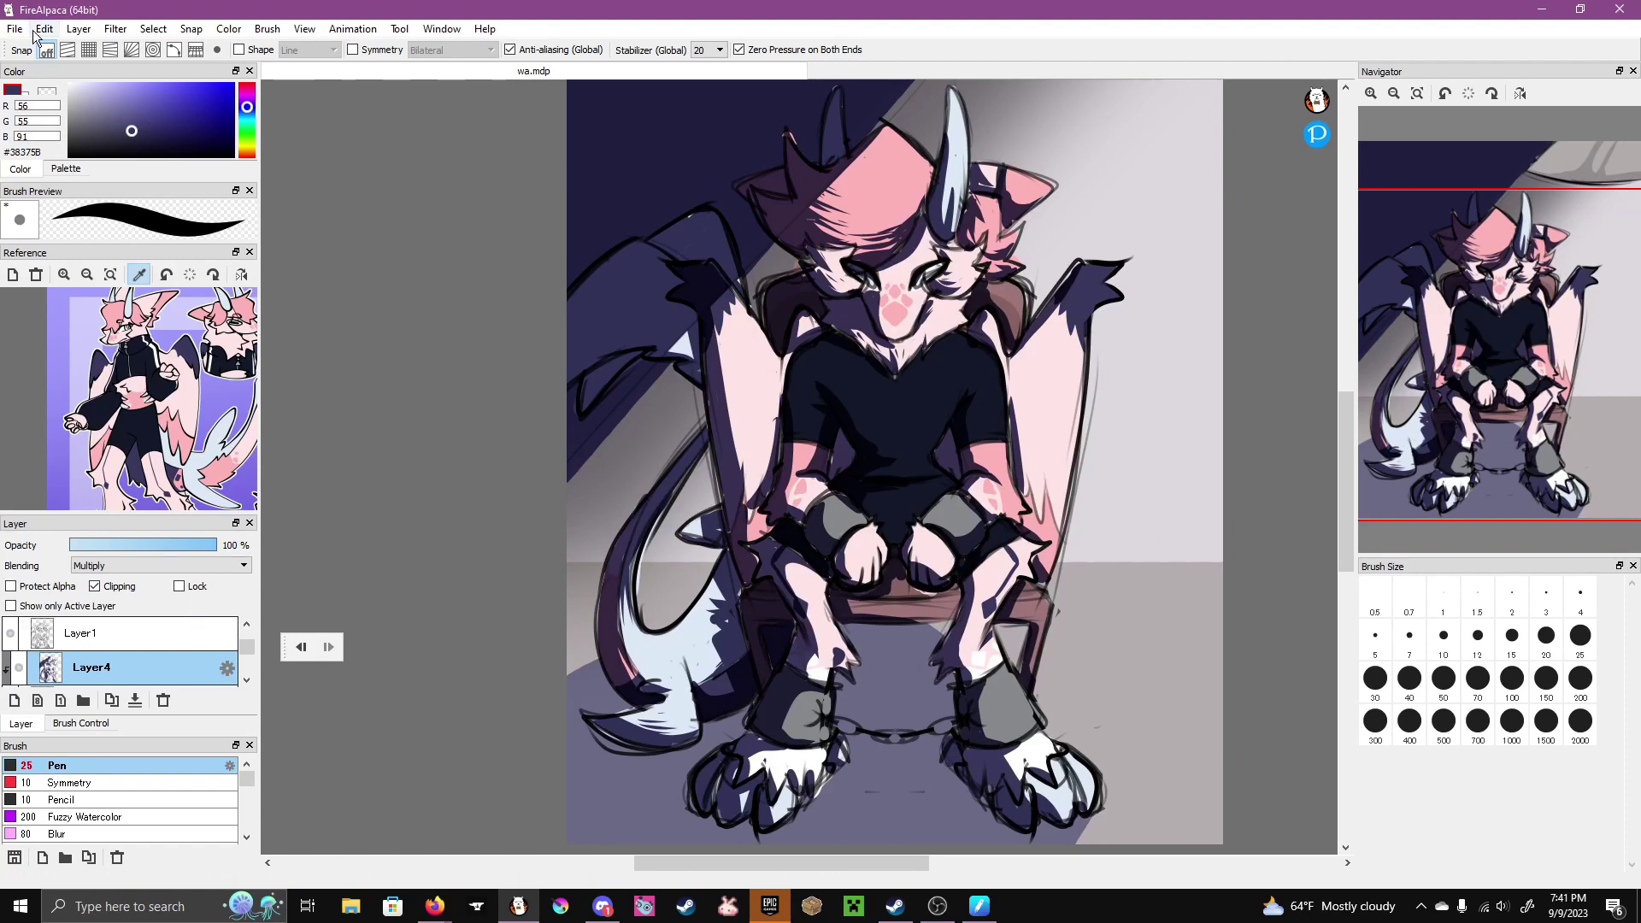
# - Flip the canvas view horizontally to check the drawing
pyautogui.click(79, 29)
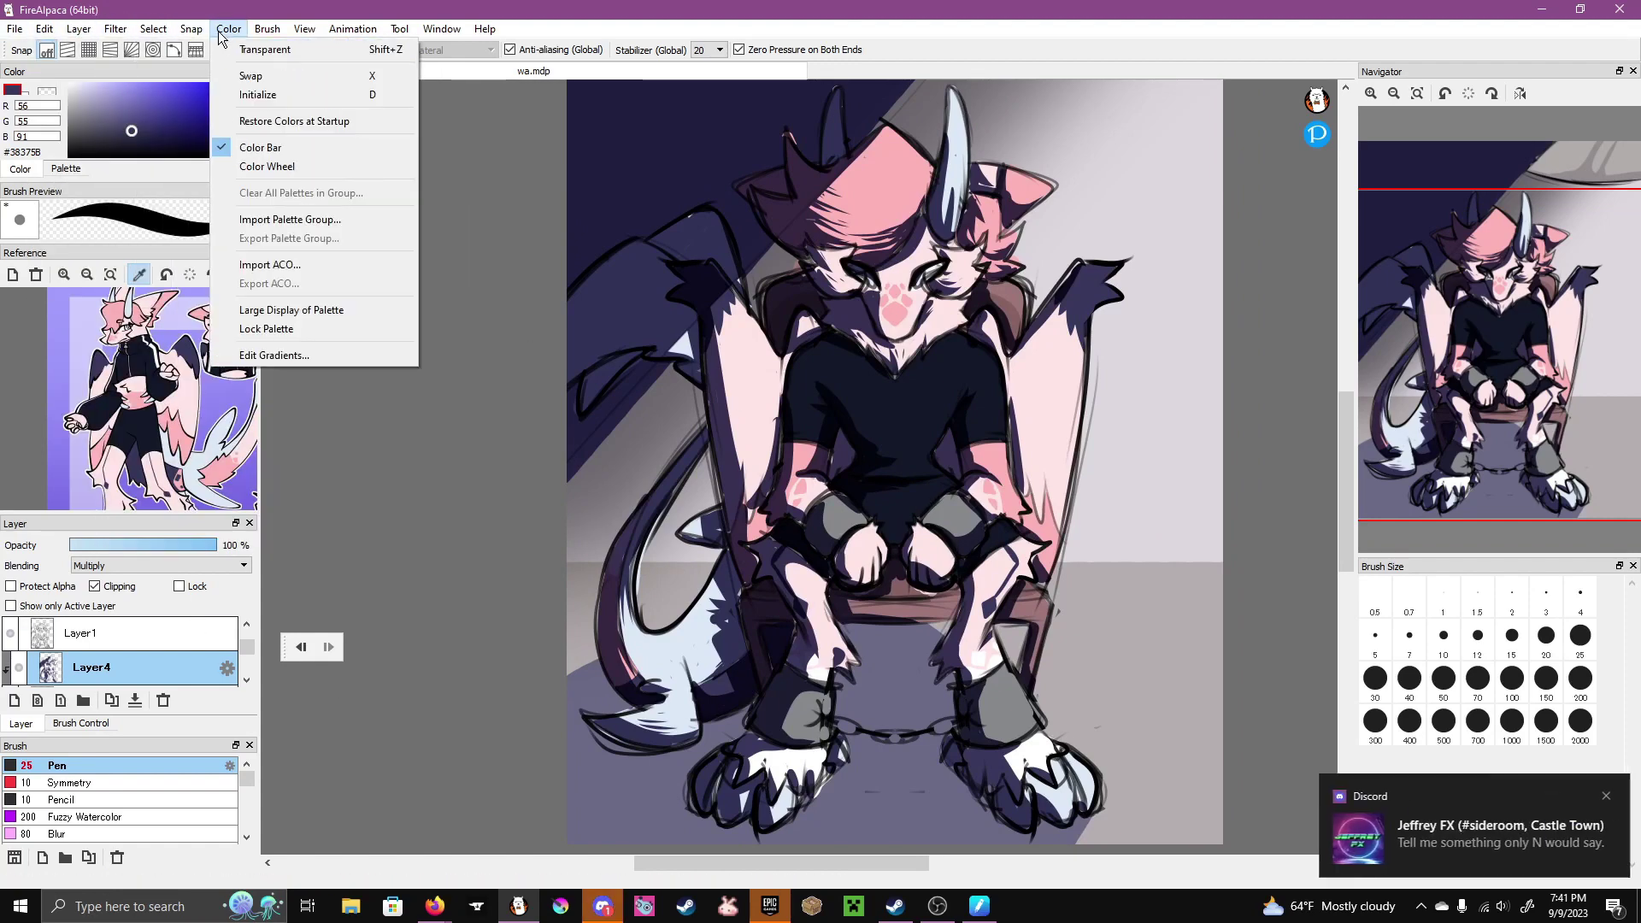
pyautogui.moveTo(308, 30)
pyautogui.moveTo(484, 29)
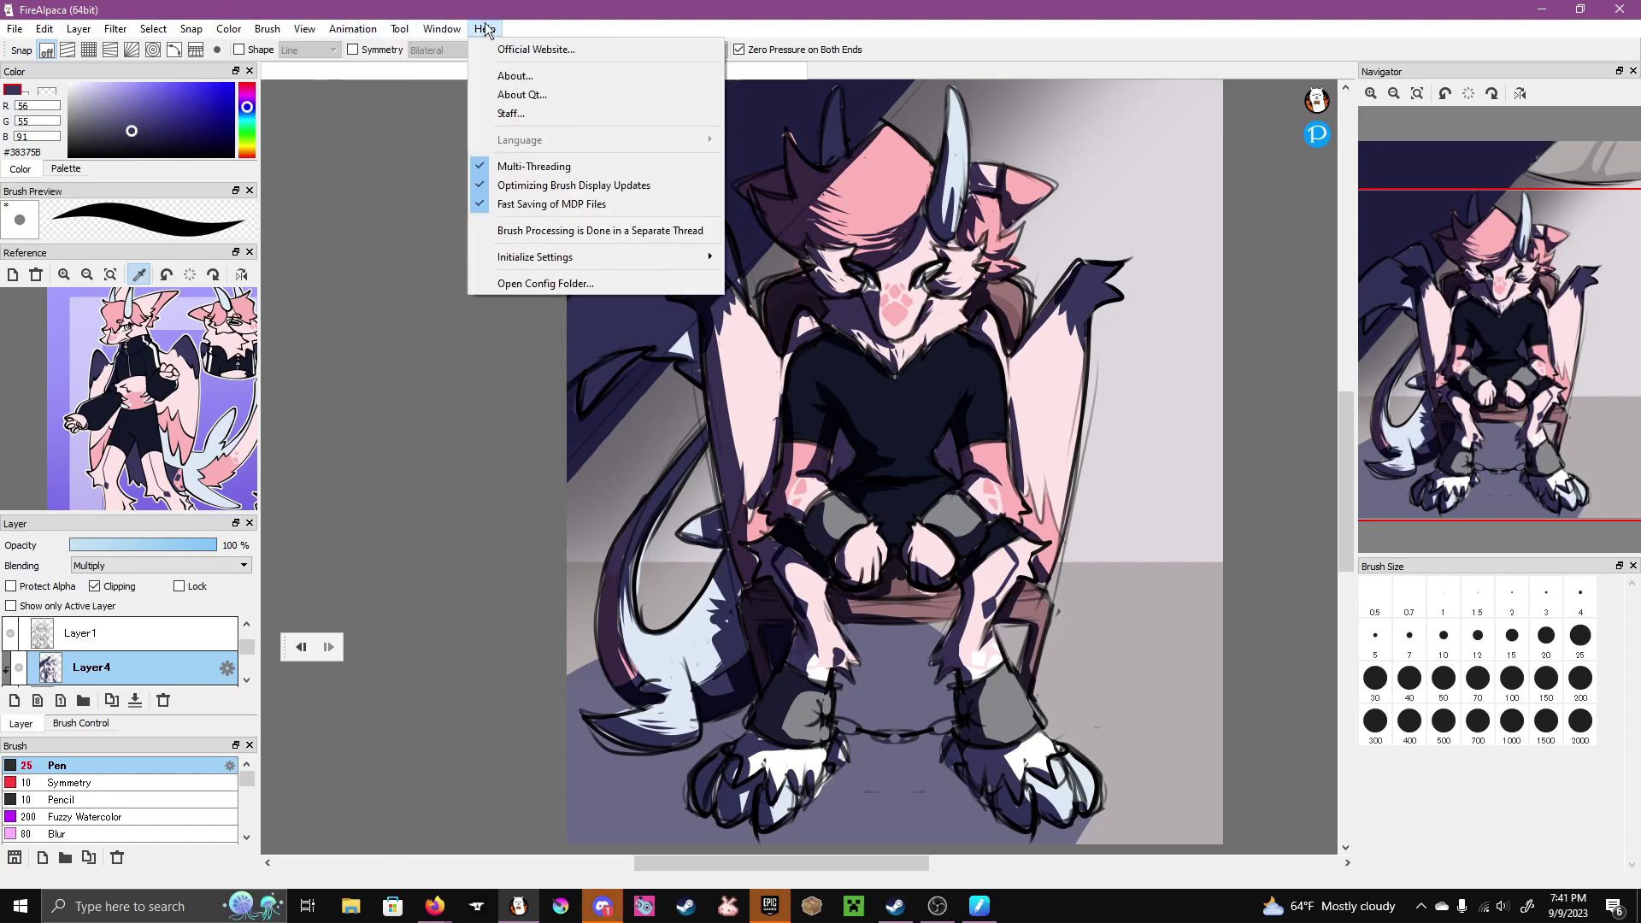
pyautogui.press('Escape')
pyautogui.press('h')
pyautogui.scroll(-2, 922, 363)
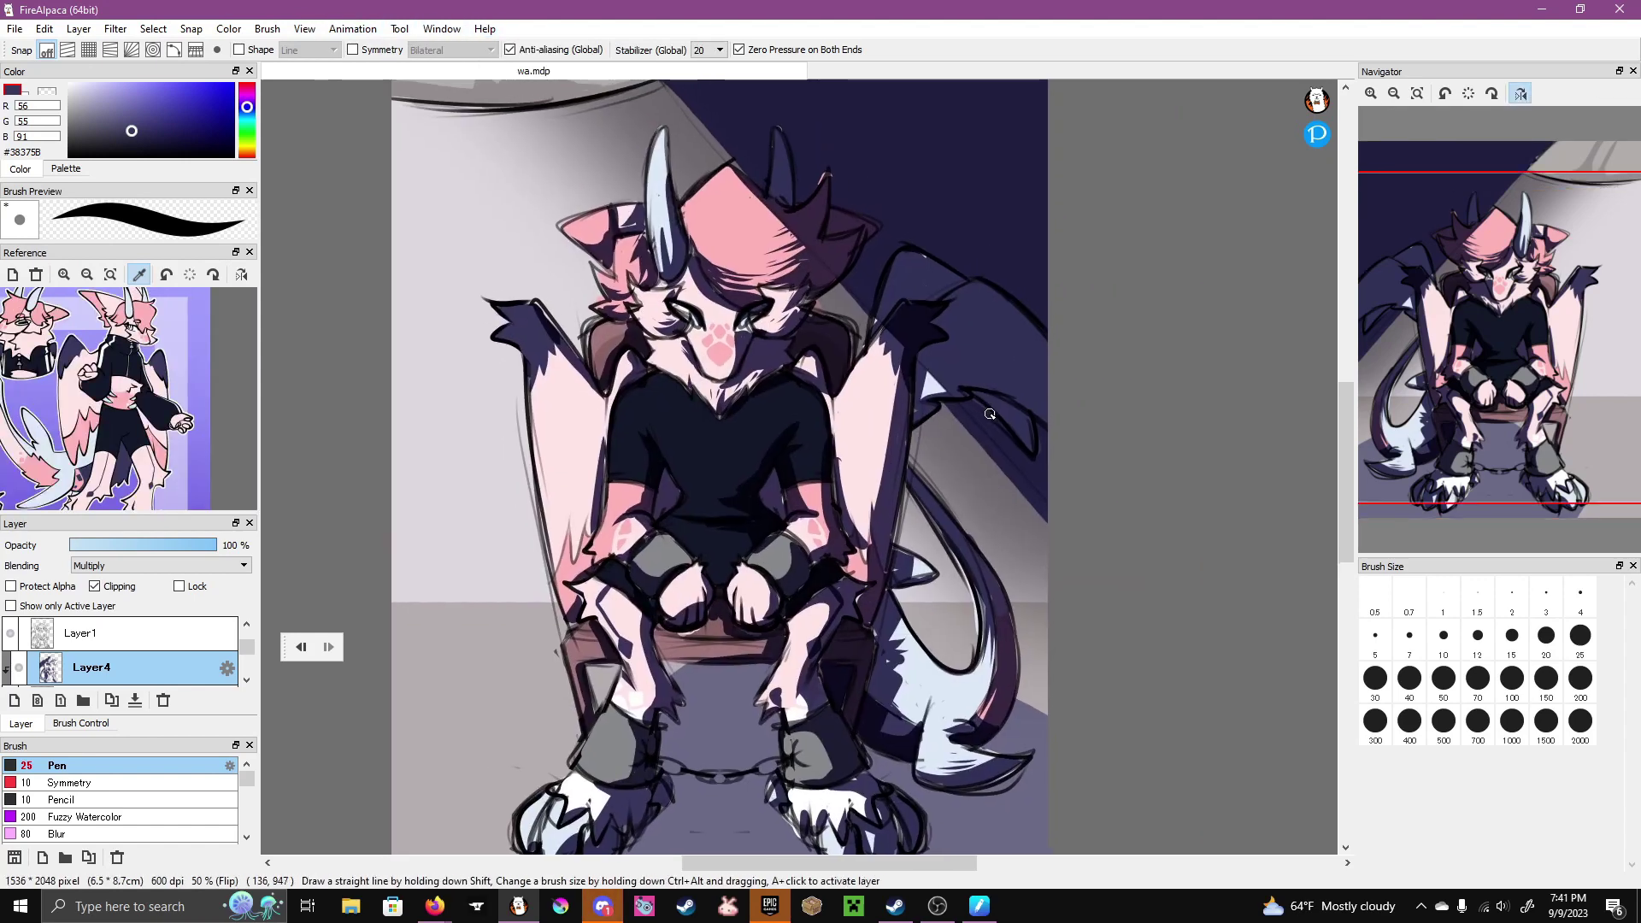
pyautogui.scroll(-2, 975, 381)
pyautogui.moveTo(975, 380); pyautogui.dragTo(986, 444)
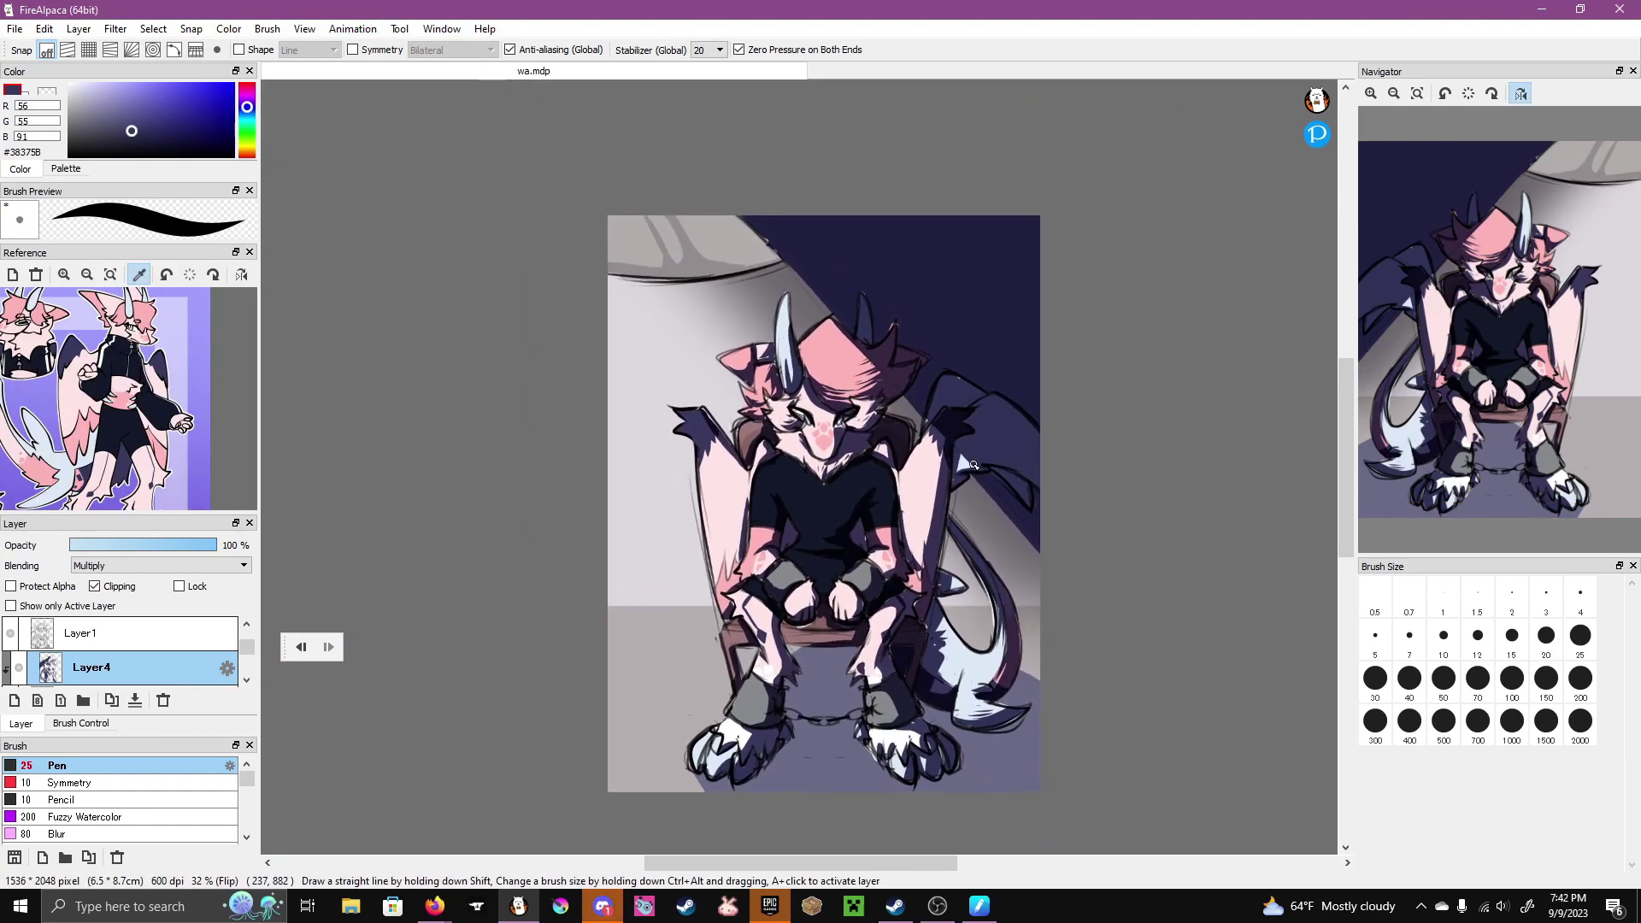
# - Add a clipping layer with Add blending above Layer4 and draw #FFC979 highlights on the hair
pyautogui.click(247, 658)
pyautogui.scroll(1, 240, 667)
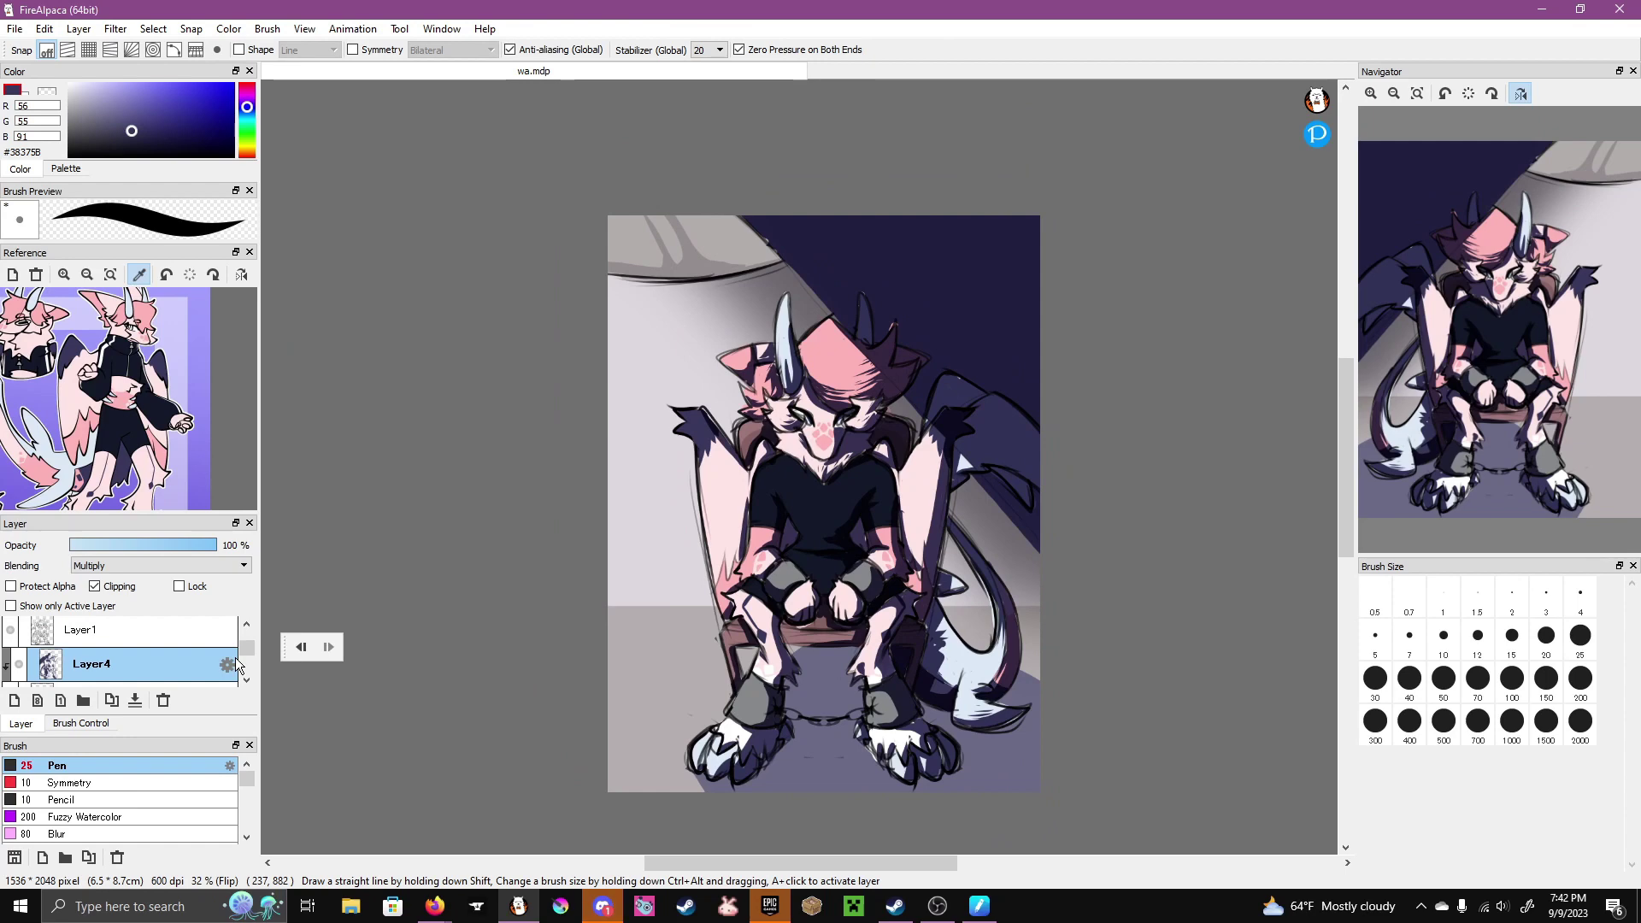
pyautogui.click(14, 700)
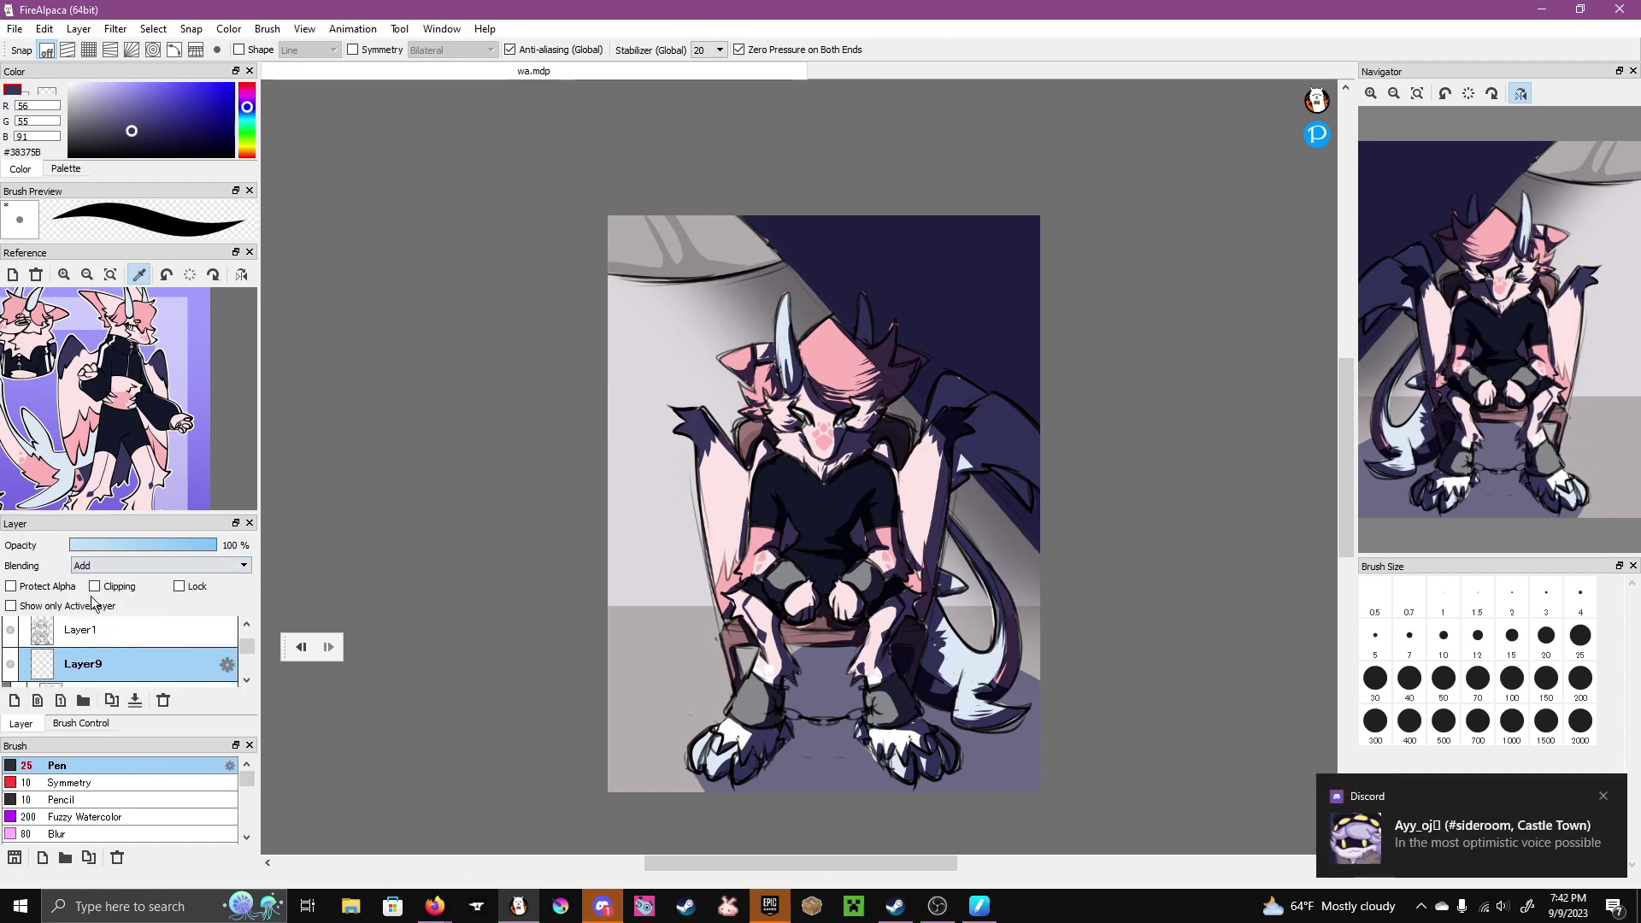
pyautogui.moveTo(808, 338); pyautogui.dragTo(831, 350)
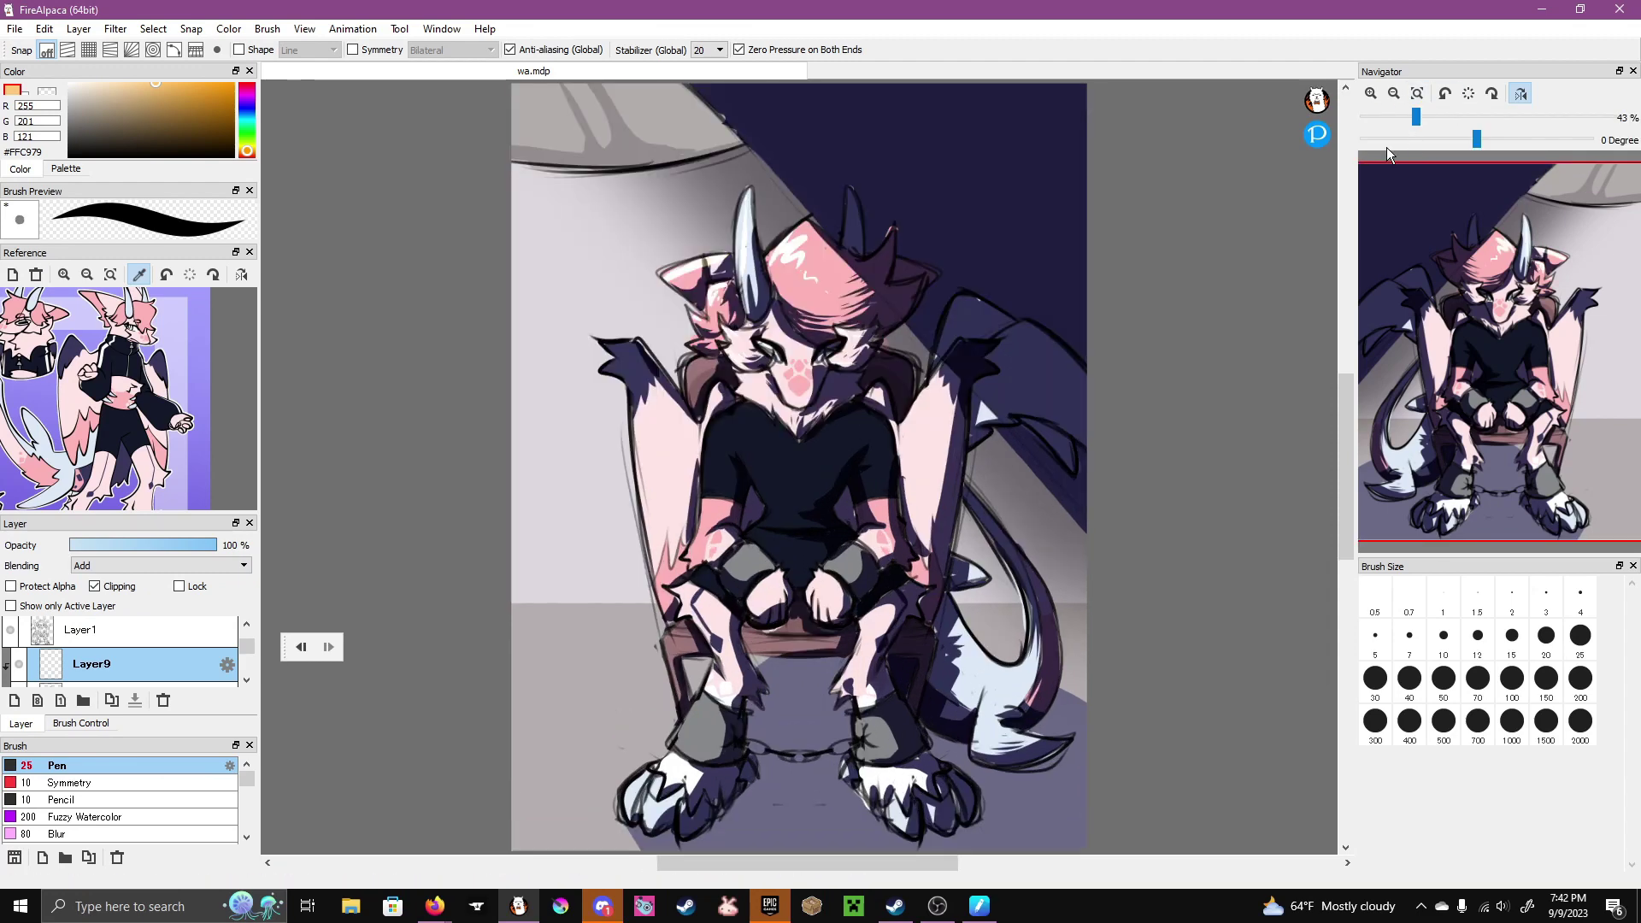
# - Draw #FFC979 highlights on the wing tip, the shirt's shoulder and folds, the wrist cuffs and the shorts
pyautogui.scroll(1, 757, 372)
pyautogui.moveTo(605, 349); pyautogui.dragTo(633, 343)
pyautogui.moveTo(724, 405); pyautogui.dragTo(706, 494)
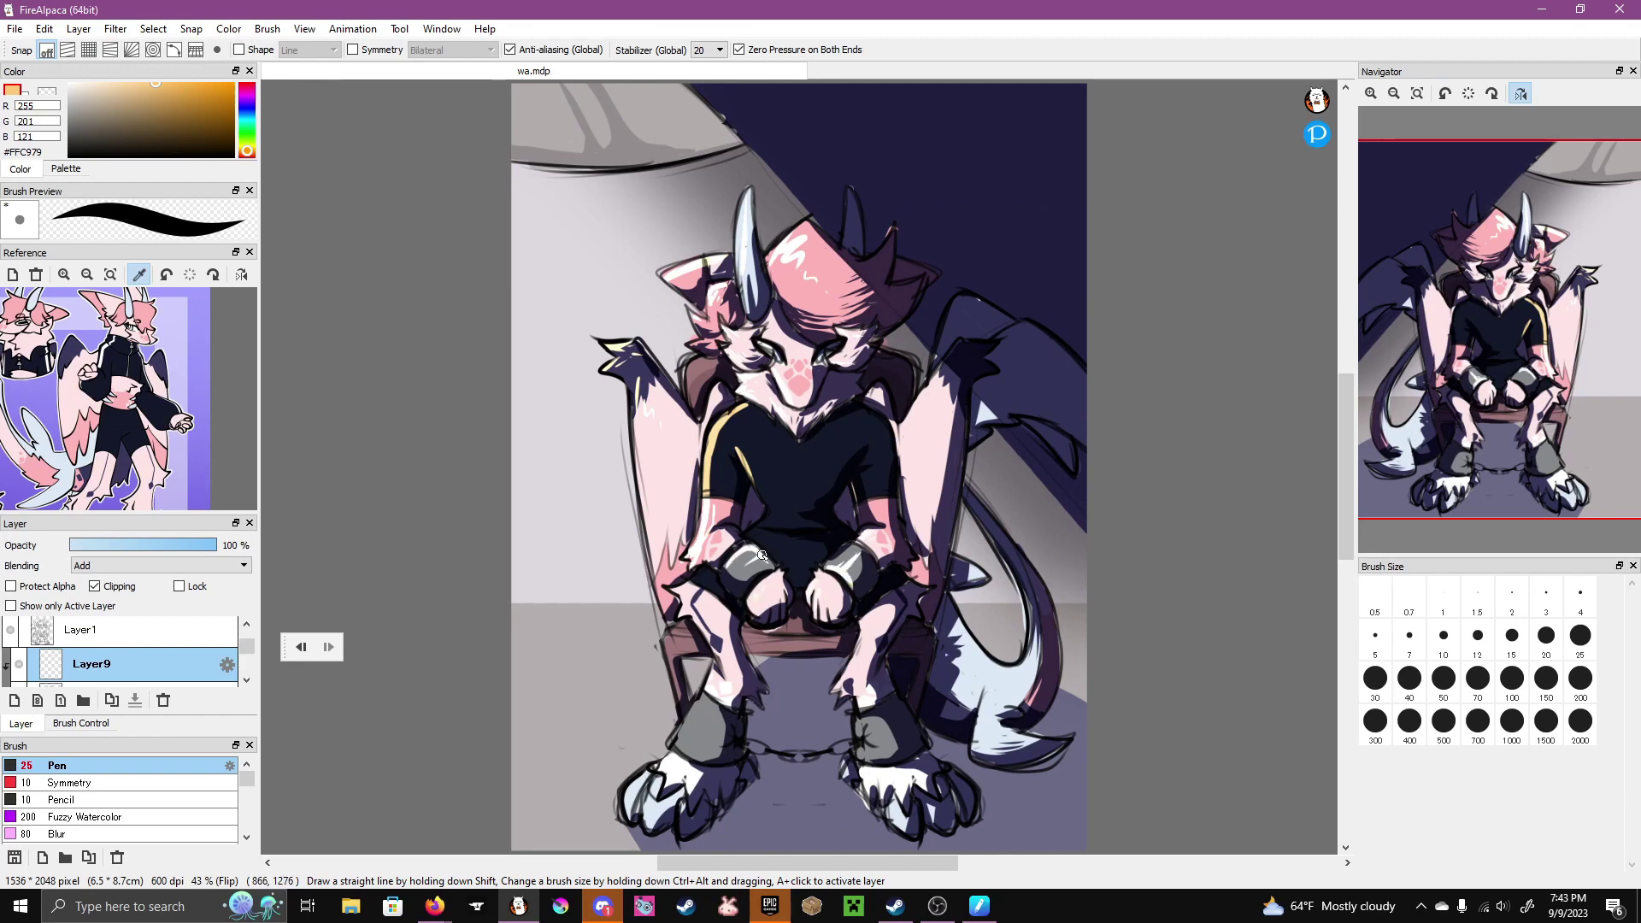
pyautogui.moveTo(773, 508); pyautogui.dragTo(744, 539)
pyautogui.moveTo(698, 592); pyautogui.dragTo(679, 618)
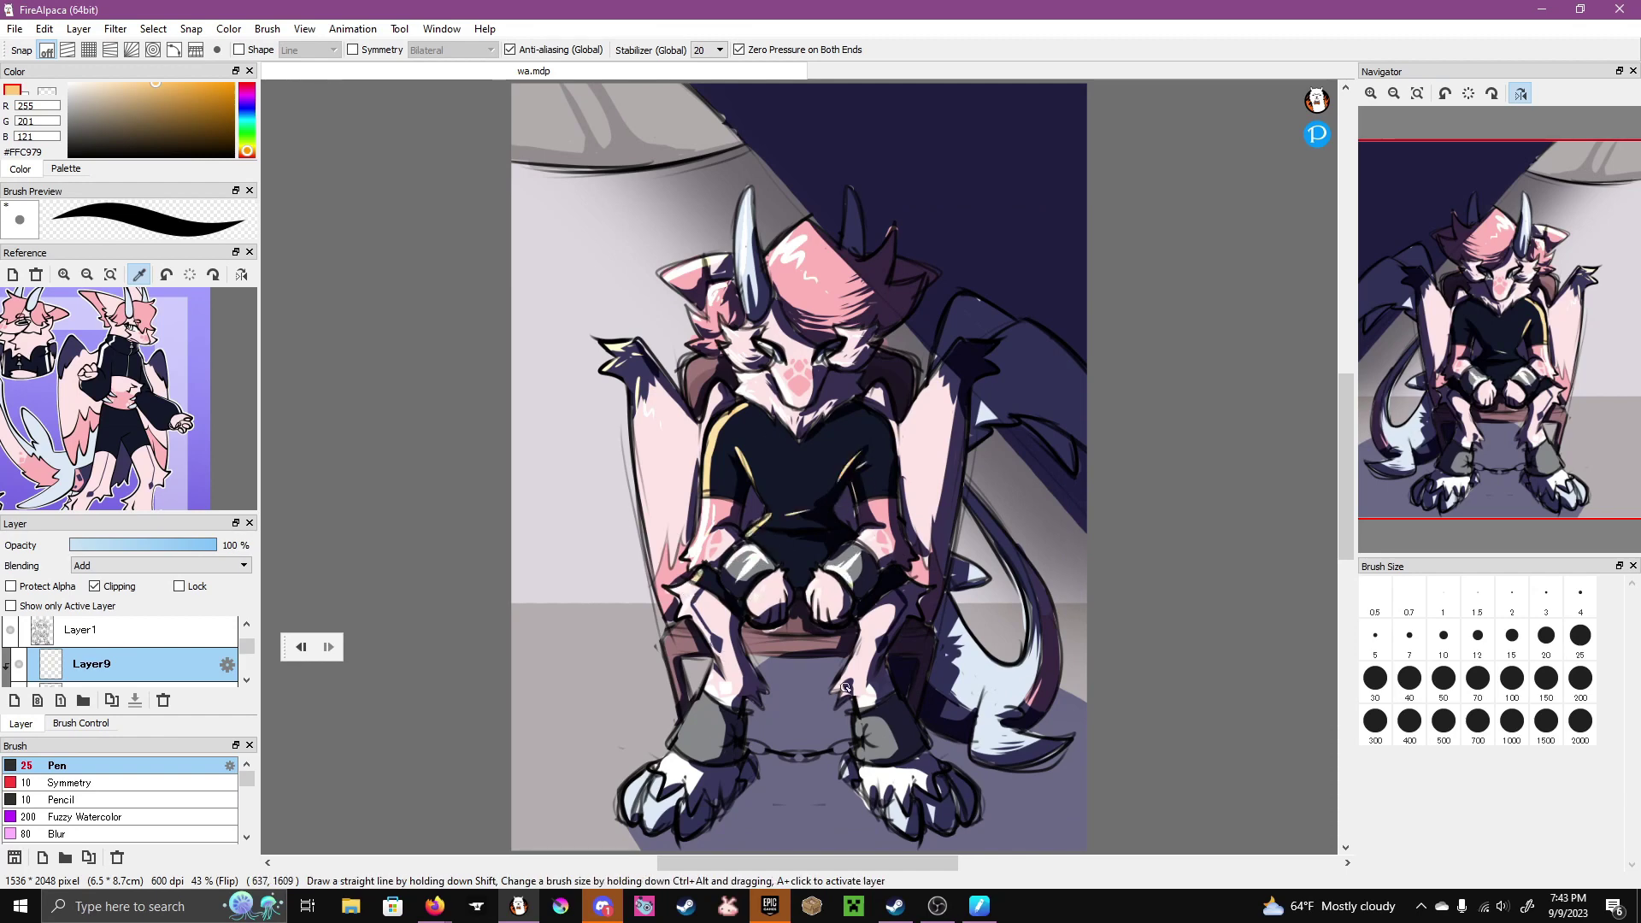
# - Draw #FFC979 highlights on the legs, ankle cuffs, feet, tail, far wing and hair strands
pyautogui.moveTo(865, 625); pyautogui.dragTo(850, 692)
pyautogui.moveTo(701, 717)
pyautogui.mouseDown()
pyautogui.moveTo(676, 749)
pyautogui.moveTo(707, 604)
pyautogui.moveTo(648, 817)
pyautogui.mouseUp()
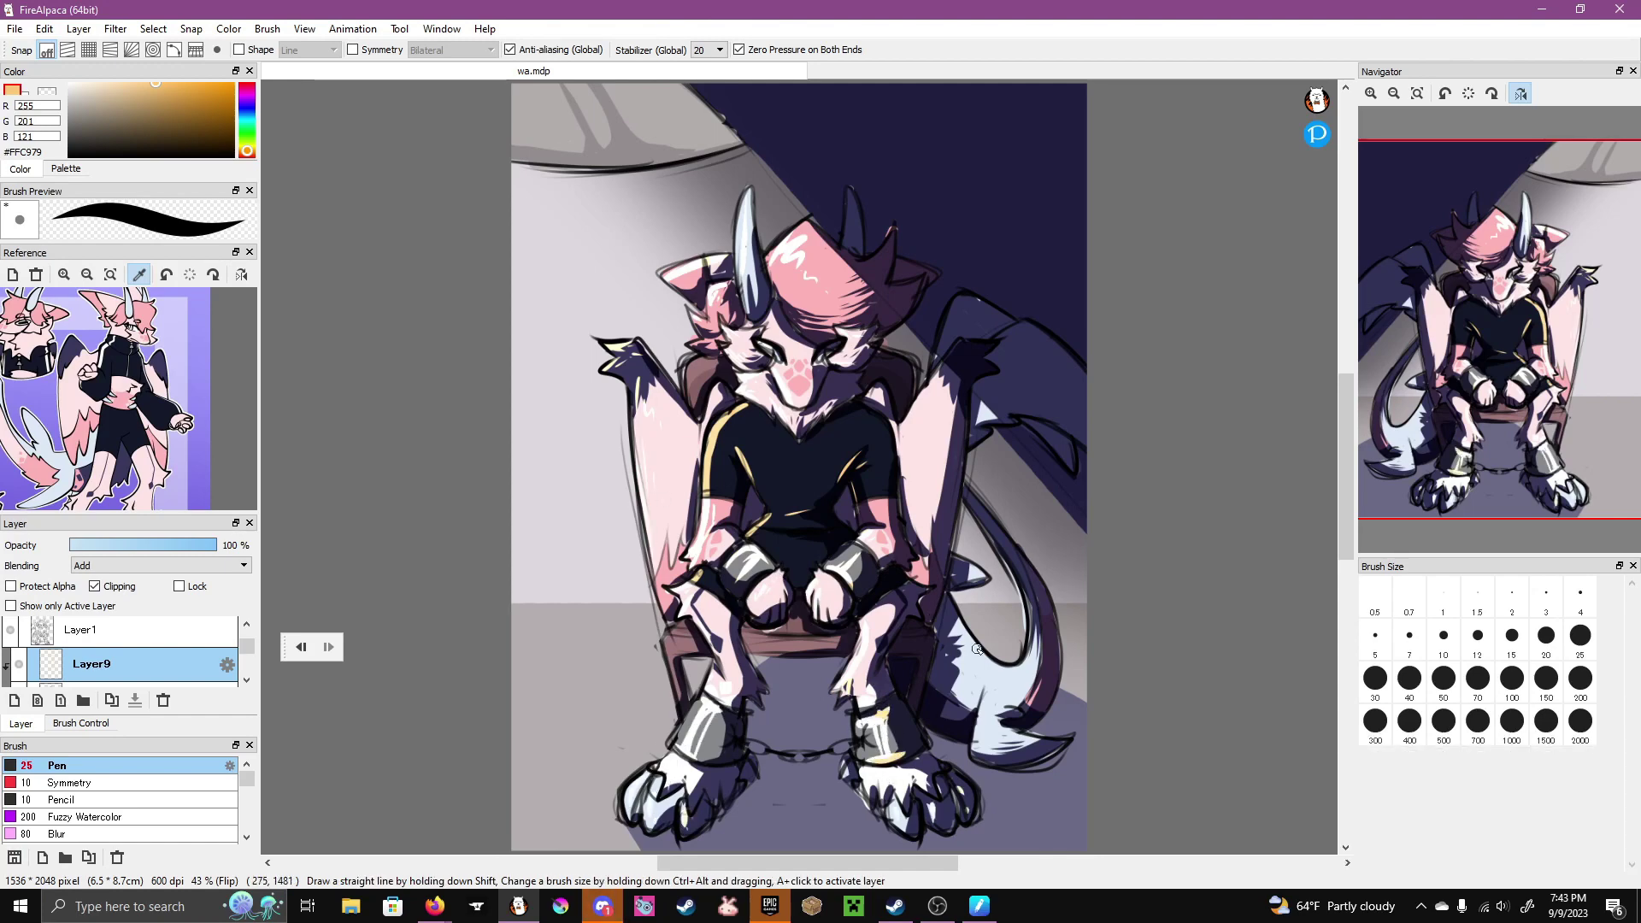
pyautogui.moveTo(1002, 556); pyautogui.dragTo(908, 374)
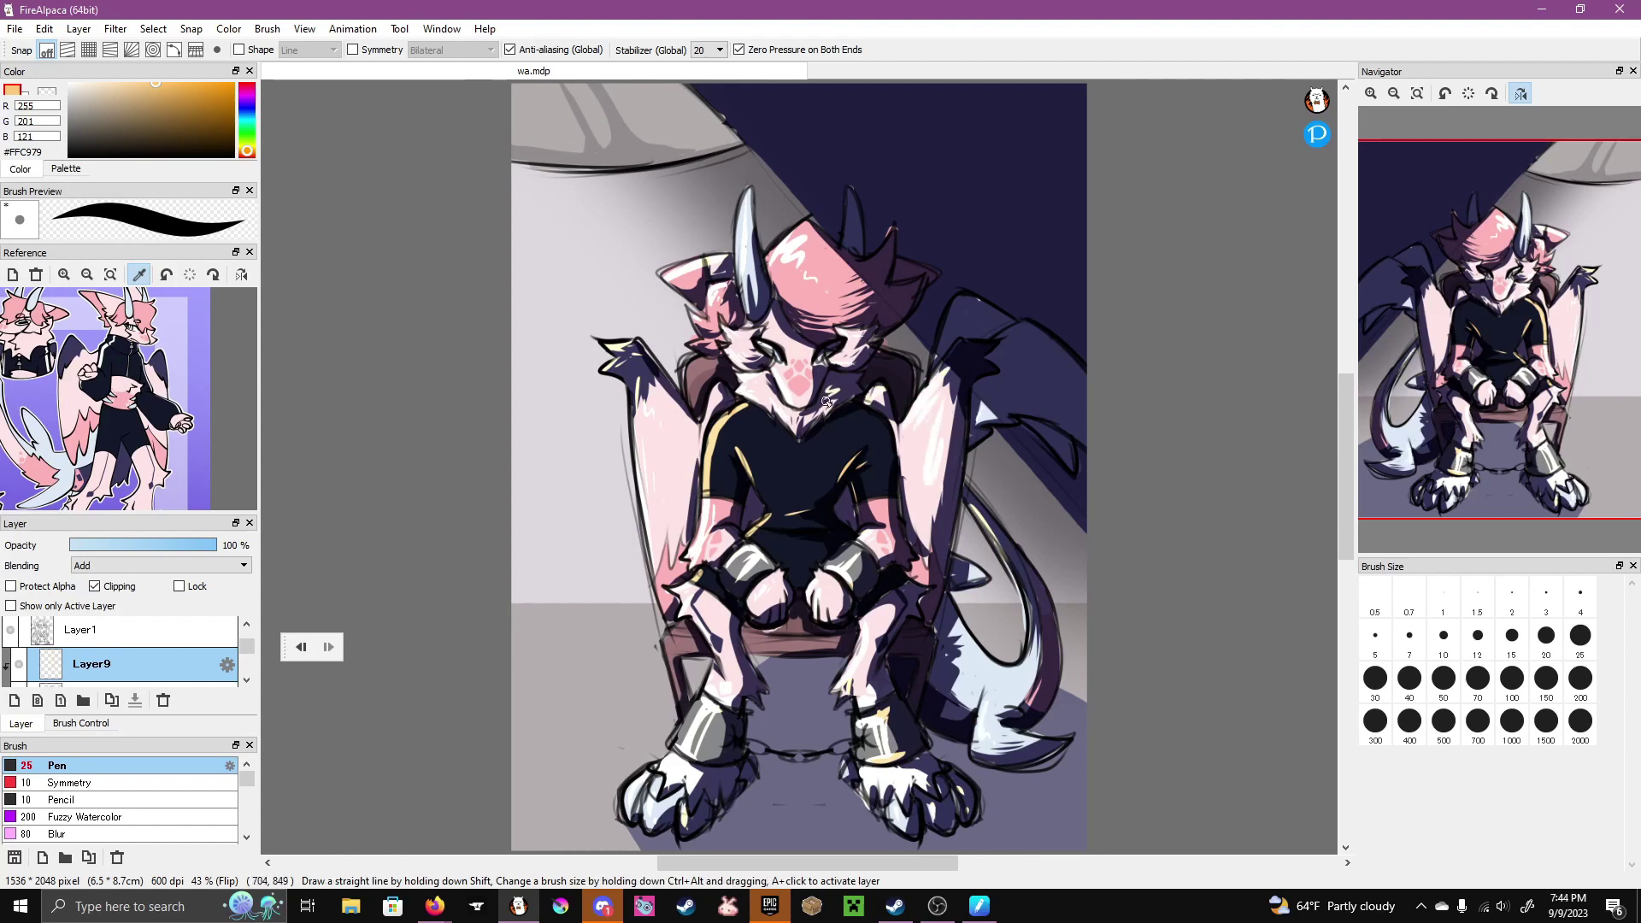
pyautogui.moveTo(846, 265); pyautogui.dragTo(874, 284)
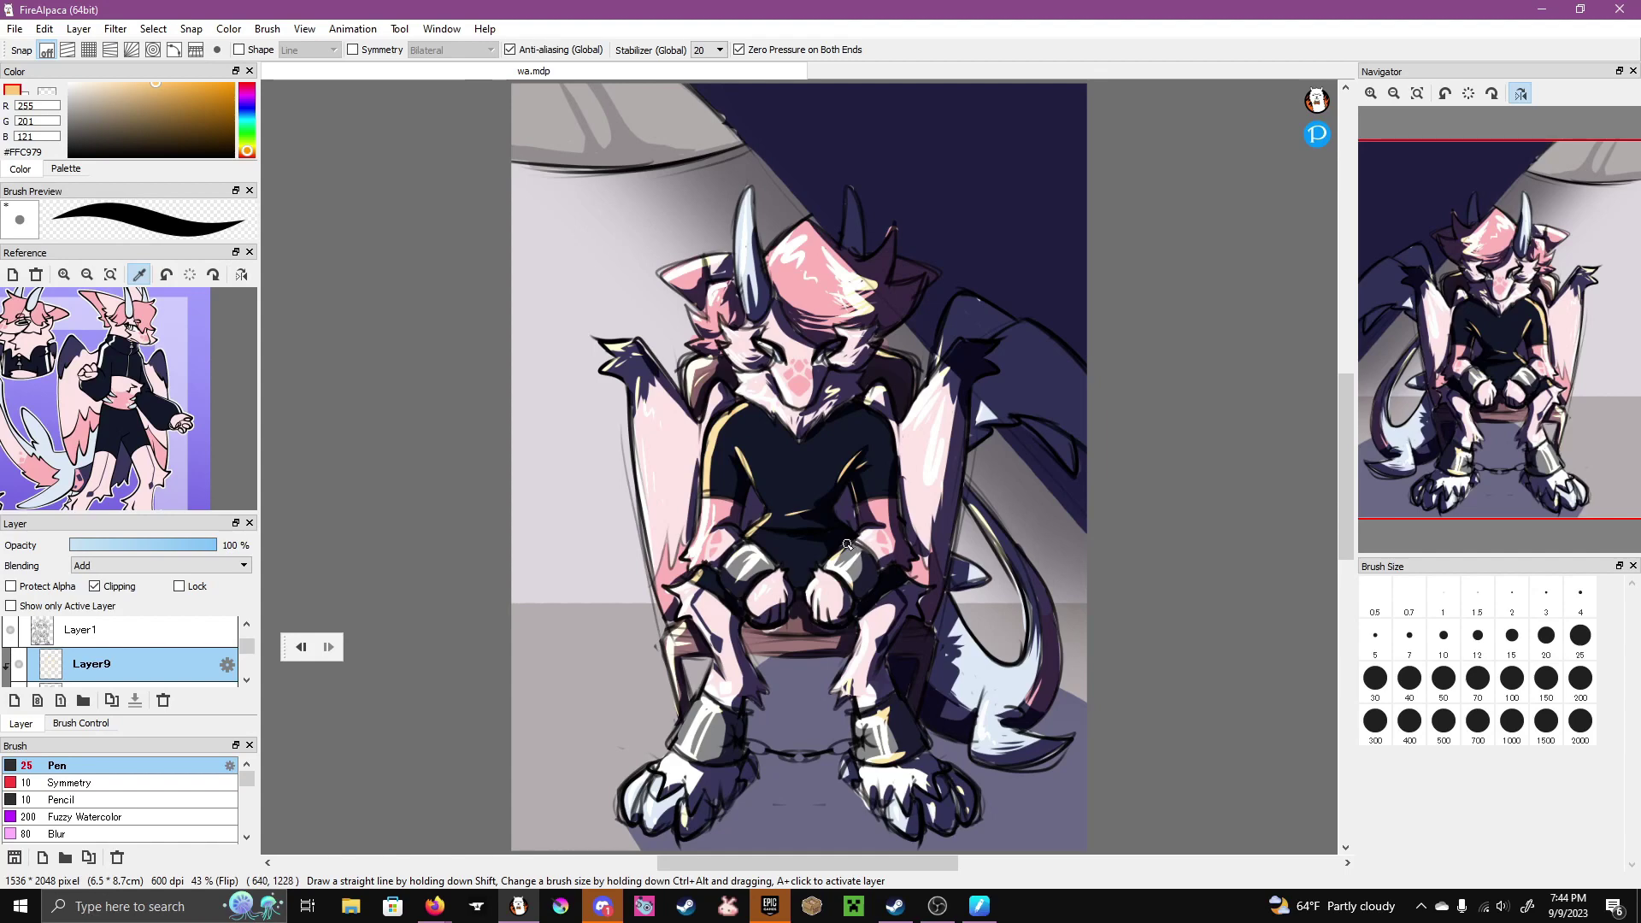
pyautogui.click(897, 477)
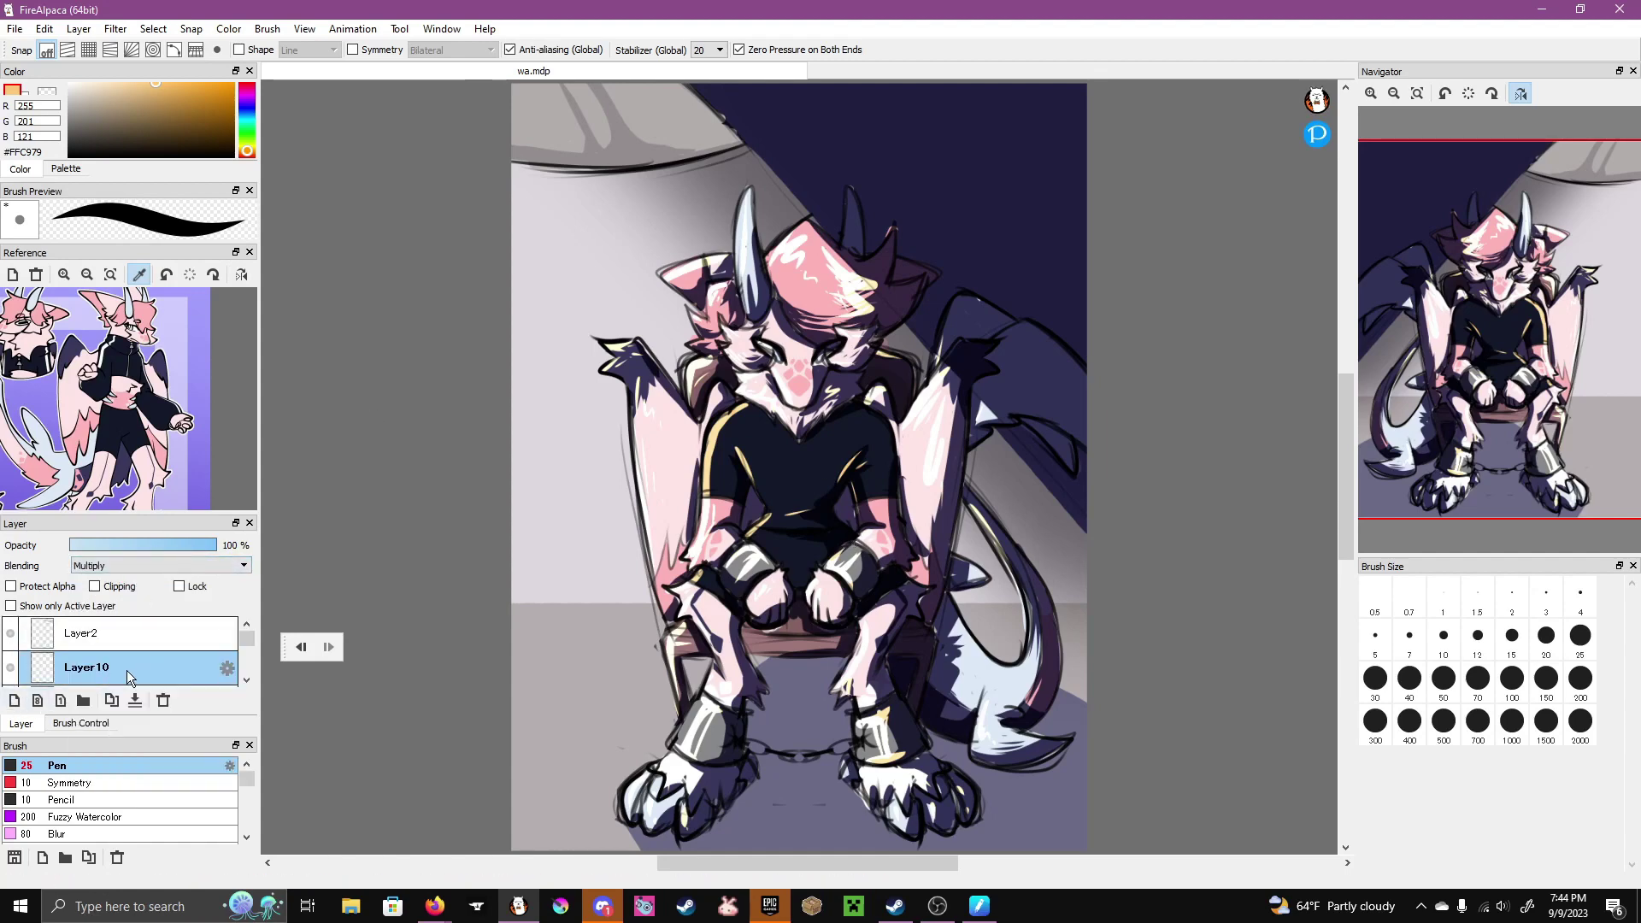
# - Add a clipping layer with Multiply blending below Layer2 and shade the lamp in #38375B
pyautogui.keyDown('alt'); pyautogui.click(534, 102); pyautogui.keyUp('alt')
pyautogui.moveTo(534, 102)
pyautogui.mouseDown()
pyautogui.moveTo(539, 153)
pyautogui.moveTo(565, 183)
pyautogui.moveTo(558, 57)
pyautogui.moveTo(566, 122)
pyautogui.moveTo(594, 87)
pyautogui.moveTo(637, 122)
pyautogui.moveTo(651, 91)
pyautogui.moveTo(687, 92)
pyautogui.moveTo(686, 151)
pyautogui.moveTo(607, 167)
pyautogui.mouseUp()
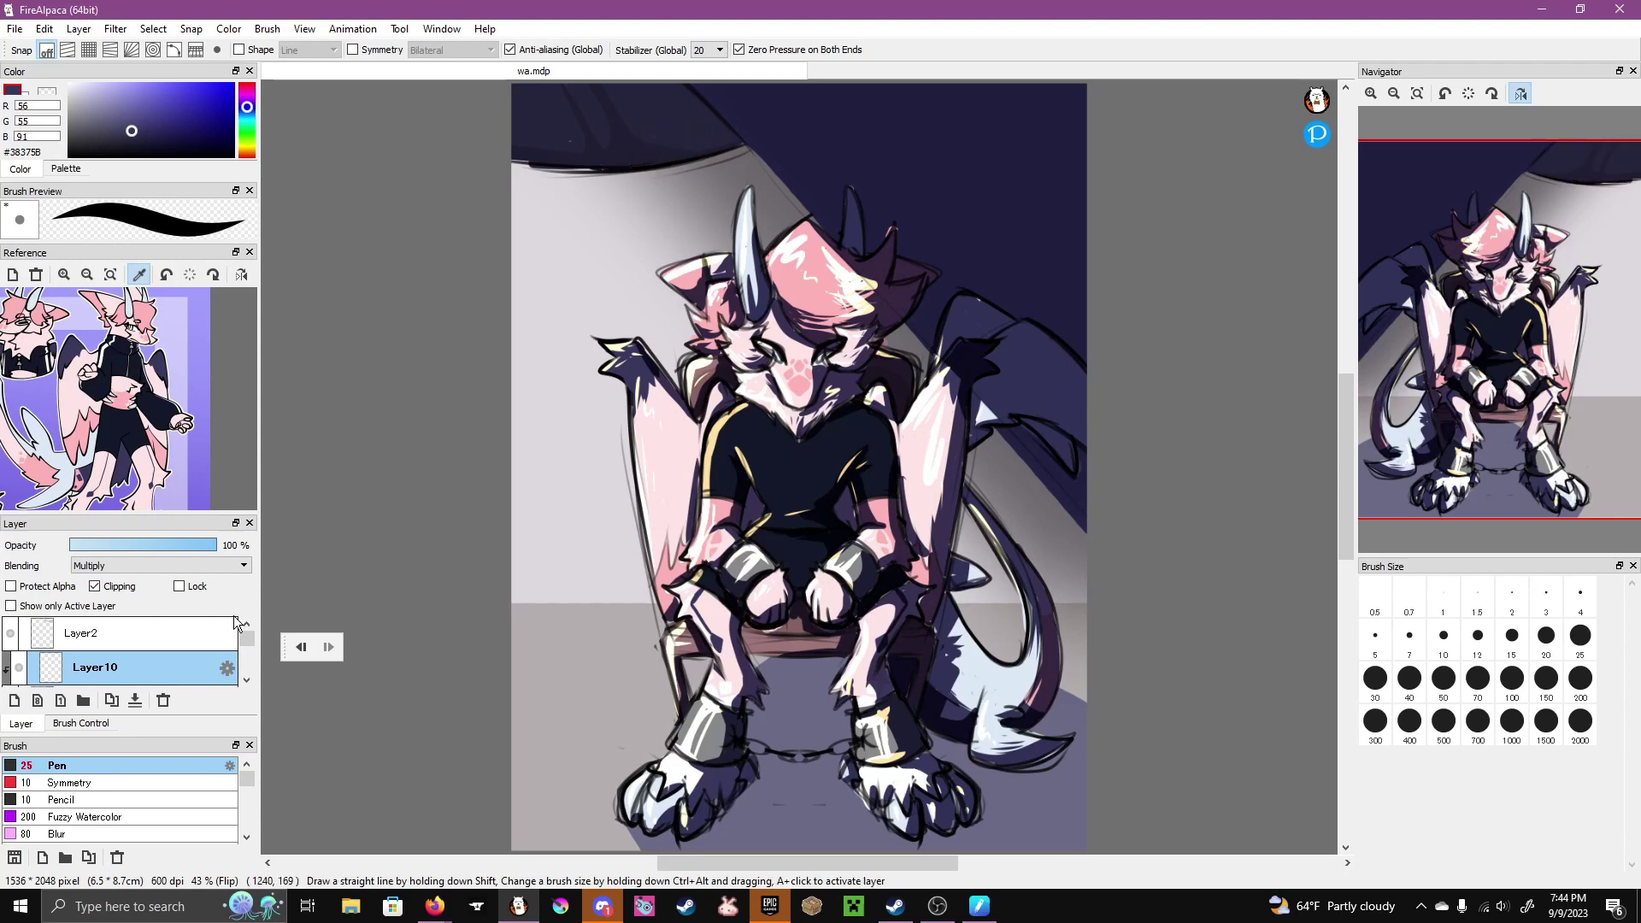
# - Add a clipping layer with Add blending above Layer9 and airbrush a #FFE6B4 glow over the character at size 500
pyautogui.scroll(-2, 207, 650)
pyautogui.scroll(1, 208, 649)
pyautogui.click(208, 648)
pyautogui.click(117, 82)
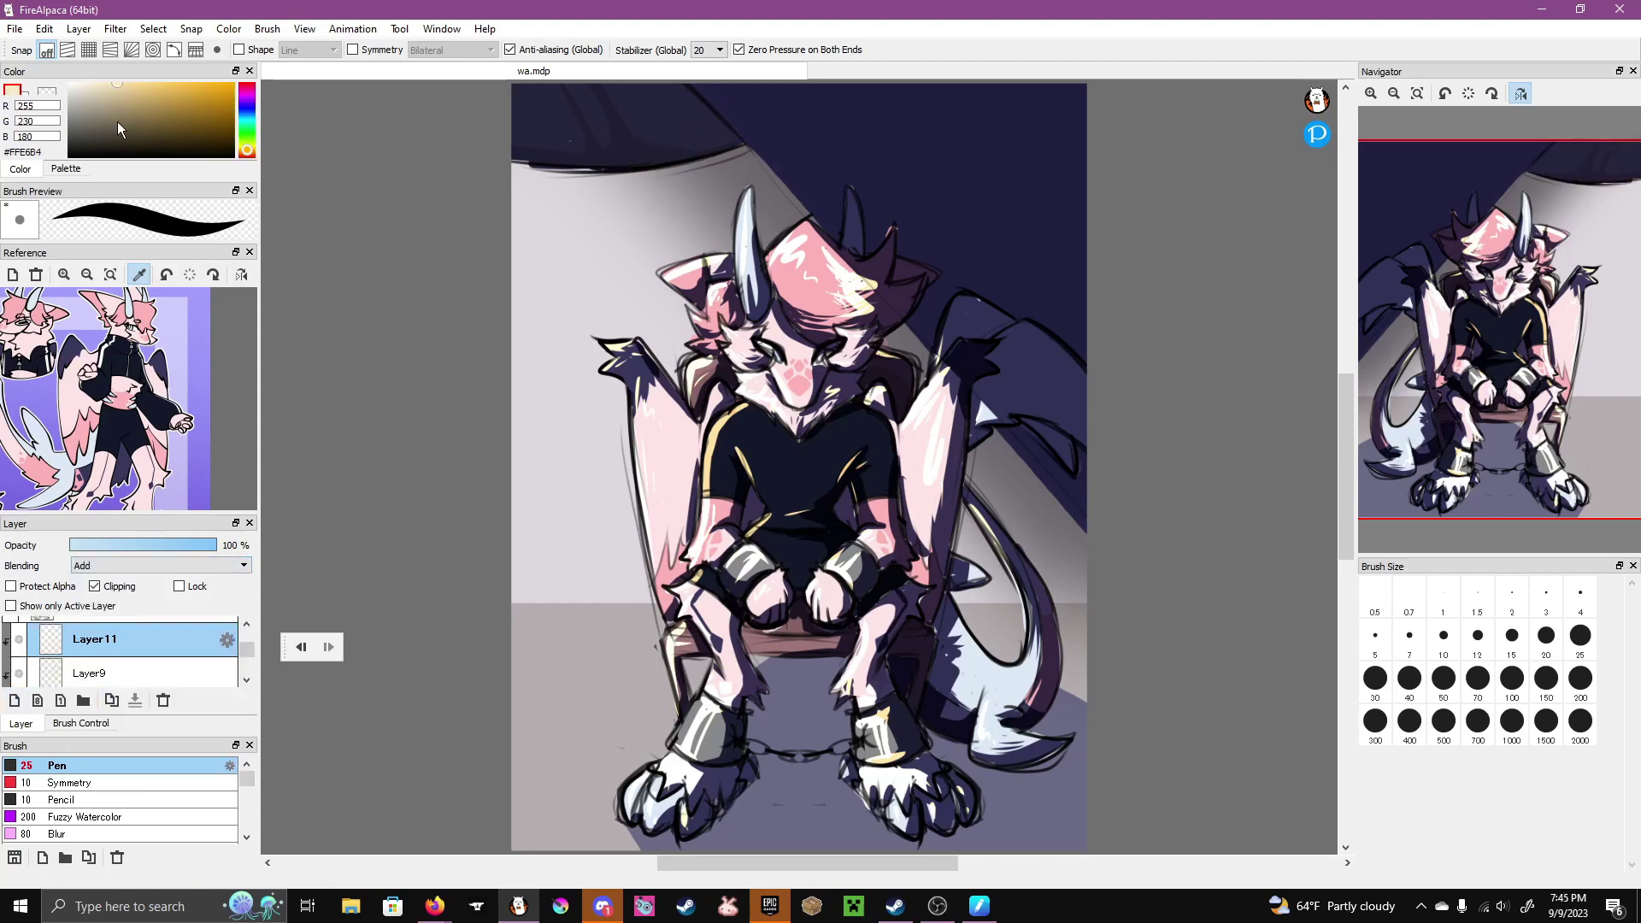
pyautogui.click(205, 834)
pyautogui.scroll(-5, 171, 799)
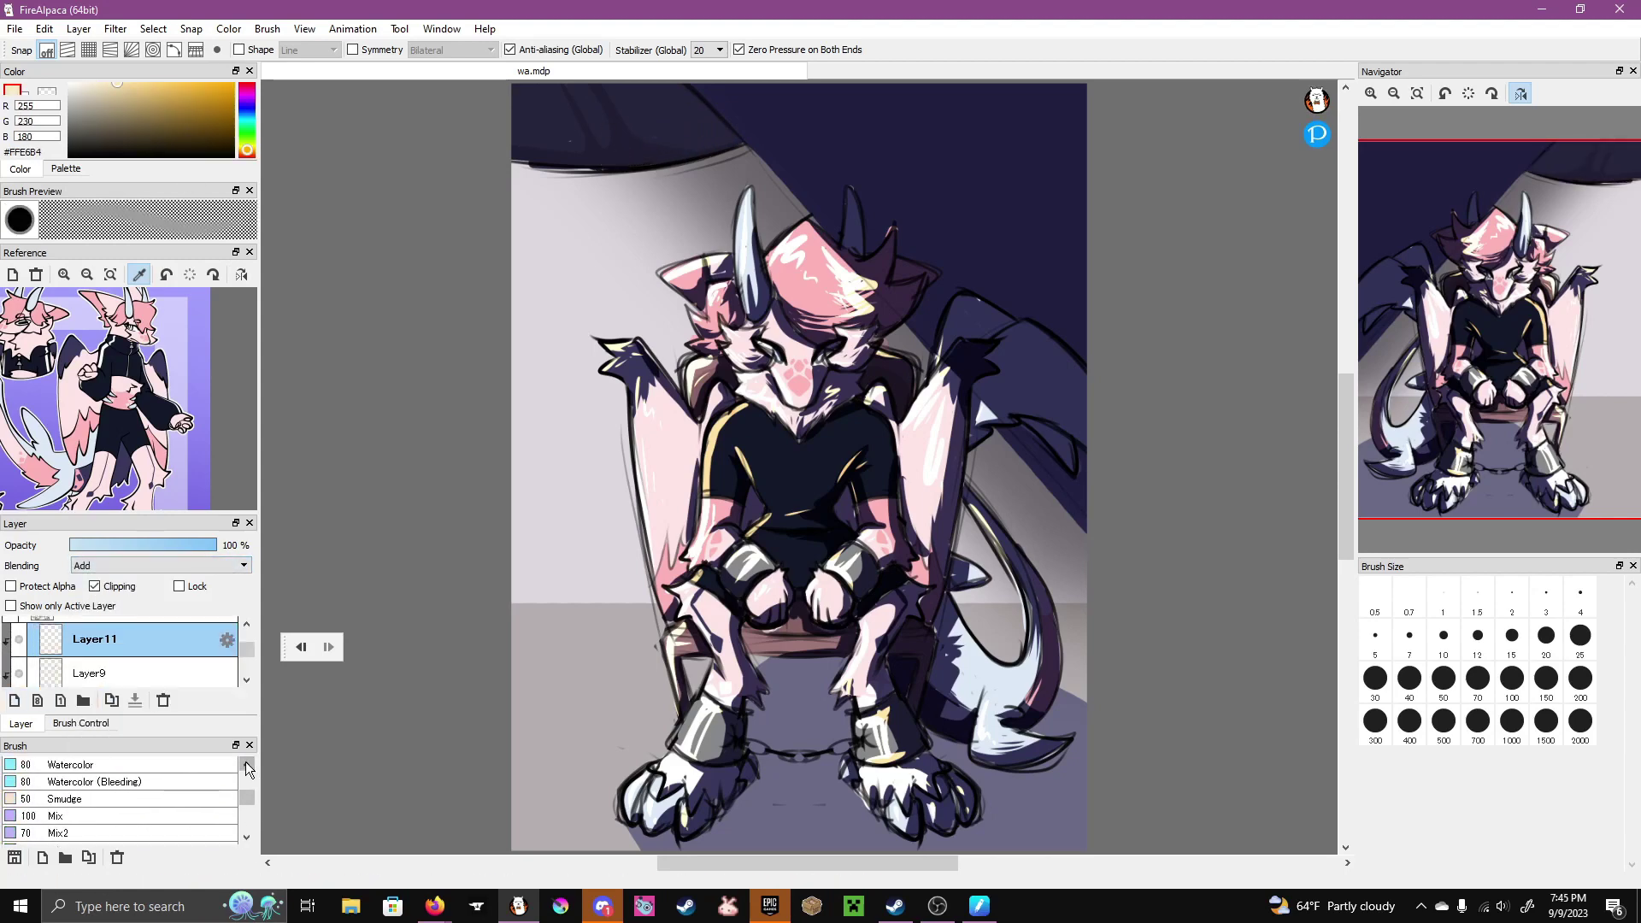
pyautogui.click(69, 781)
pyautogui.moveTo(685, 257)
pyautogui.mouseDown()
pyautogui.moveTo(783, 256)
pyautogui.moveTo(632, 428)
pyautogui.moveTo(735, 394)
pyautogui.moveTo(940, 367)
pyautogui.moveTo(1044, 172)
pyautogui.mouseUp()
pyautogui.click(1444, 721)
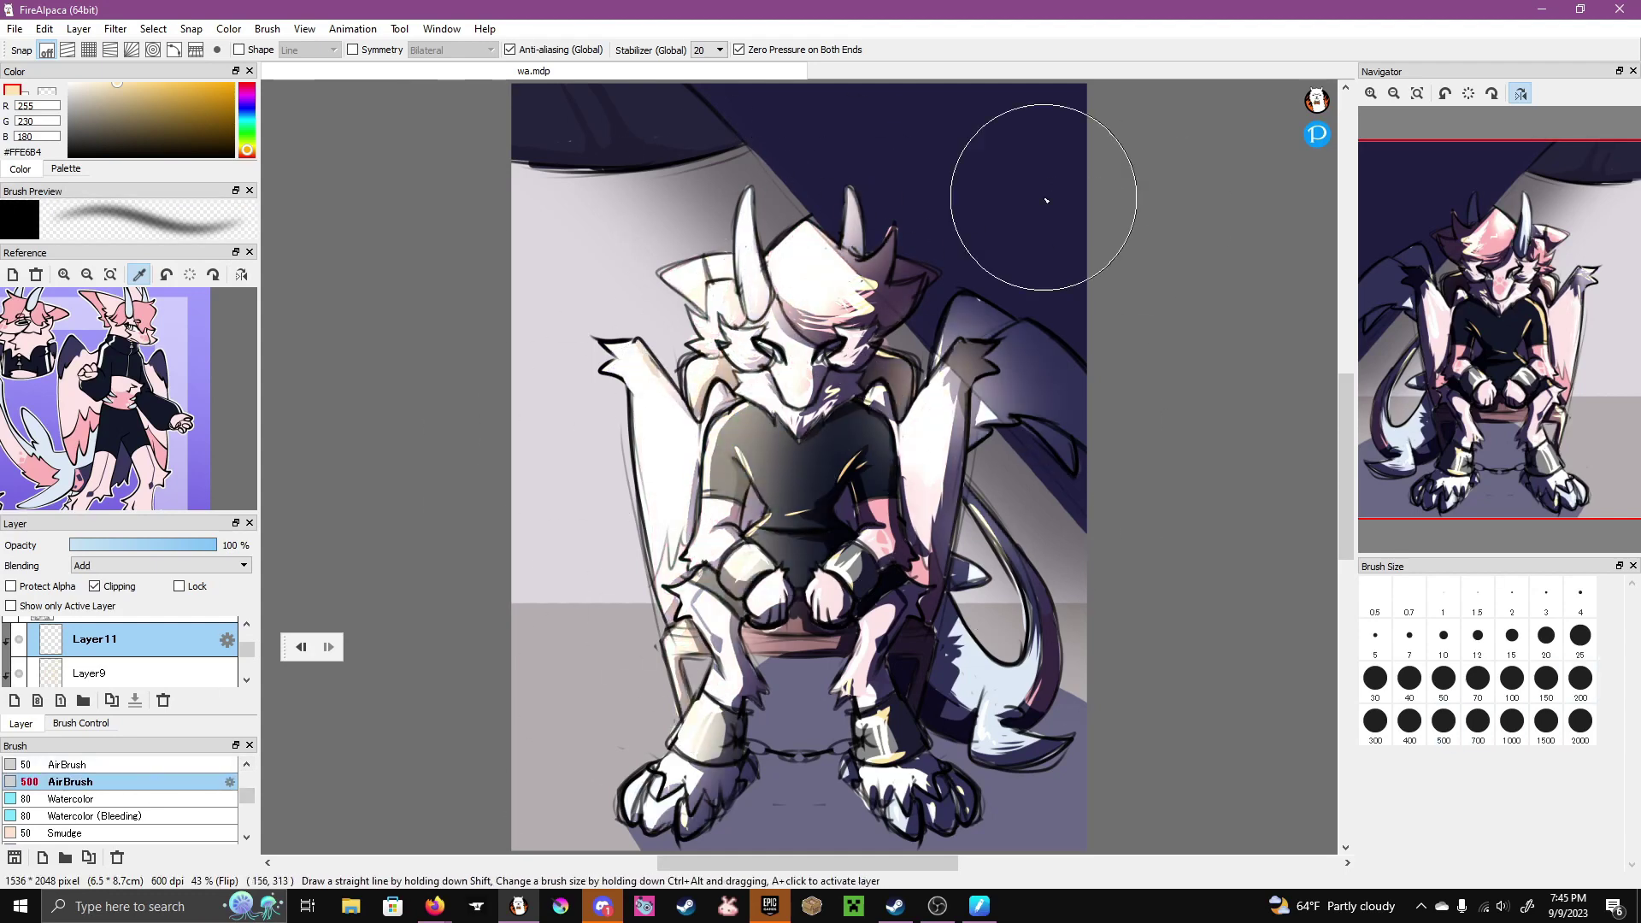
# - Reduce the glow layer's opacity to 30% and place a clipped copy of it above Layer1
pyautogui.moveTo(214, 545); pyautogui.dragTo(116, 548)
pyautogui.scroll(1, 179, 650)
pyautogui.click(128, 629)
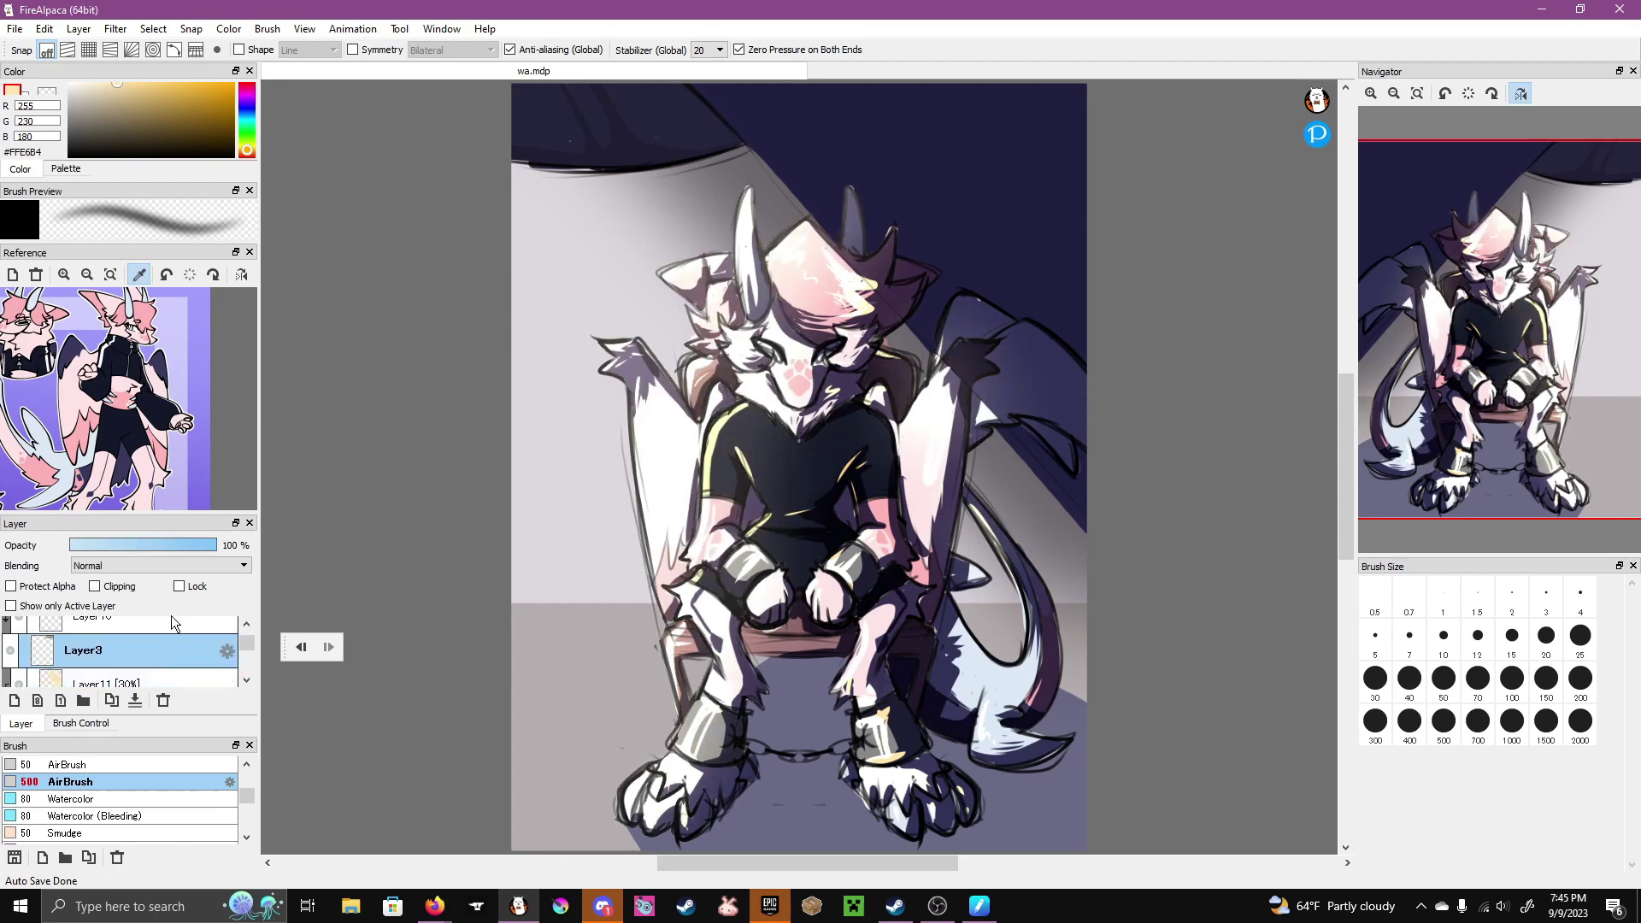
# - Reduce the opacity of the Layer11 glow directly above Layer9 to 17%
pyautogui.scroll(1, 251, 655)
pyautogui.click(129, 649)
pyautogui.moveTo(114, 545); pyautogui.dragTo(95, 546)
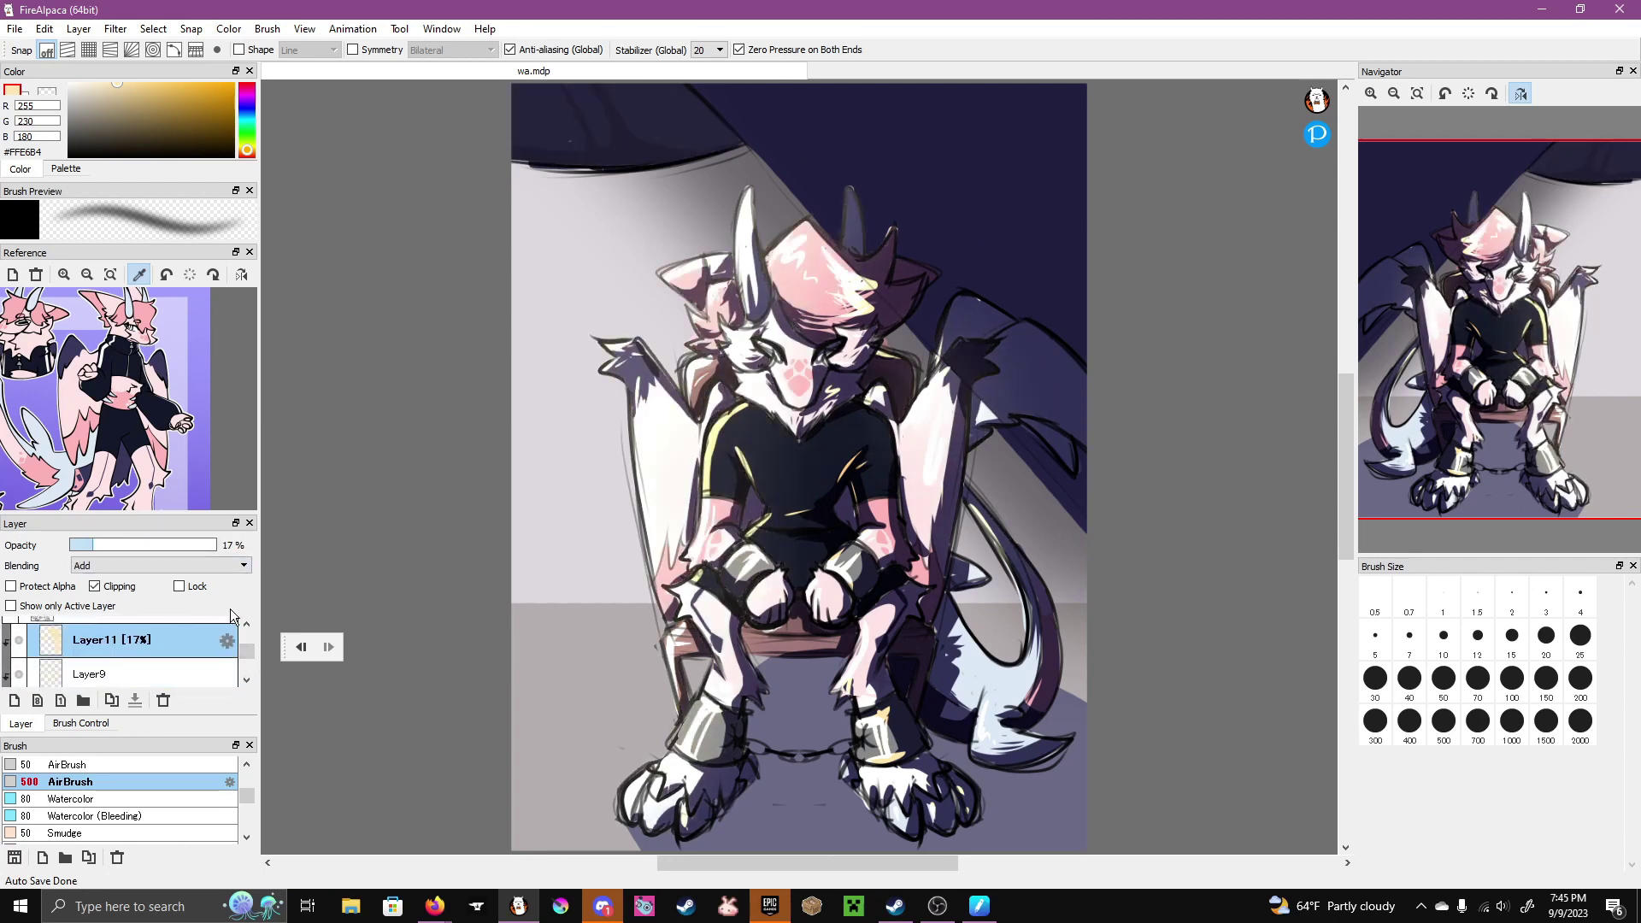
pyautogui.scroll(-2, 254, 681)
pyautogui.scroll(1, 231, 658)
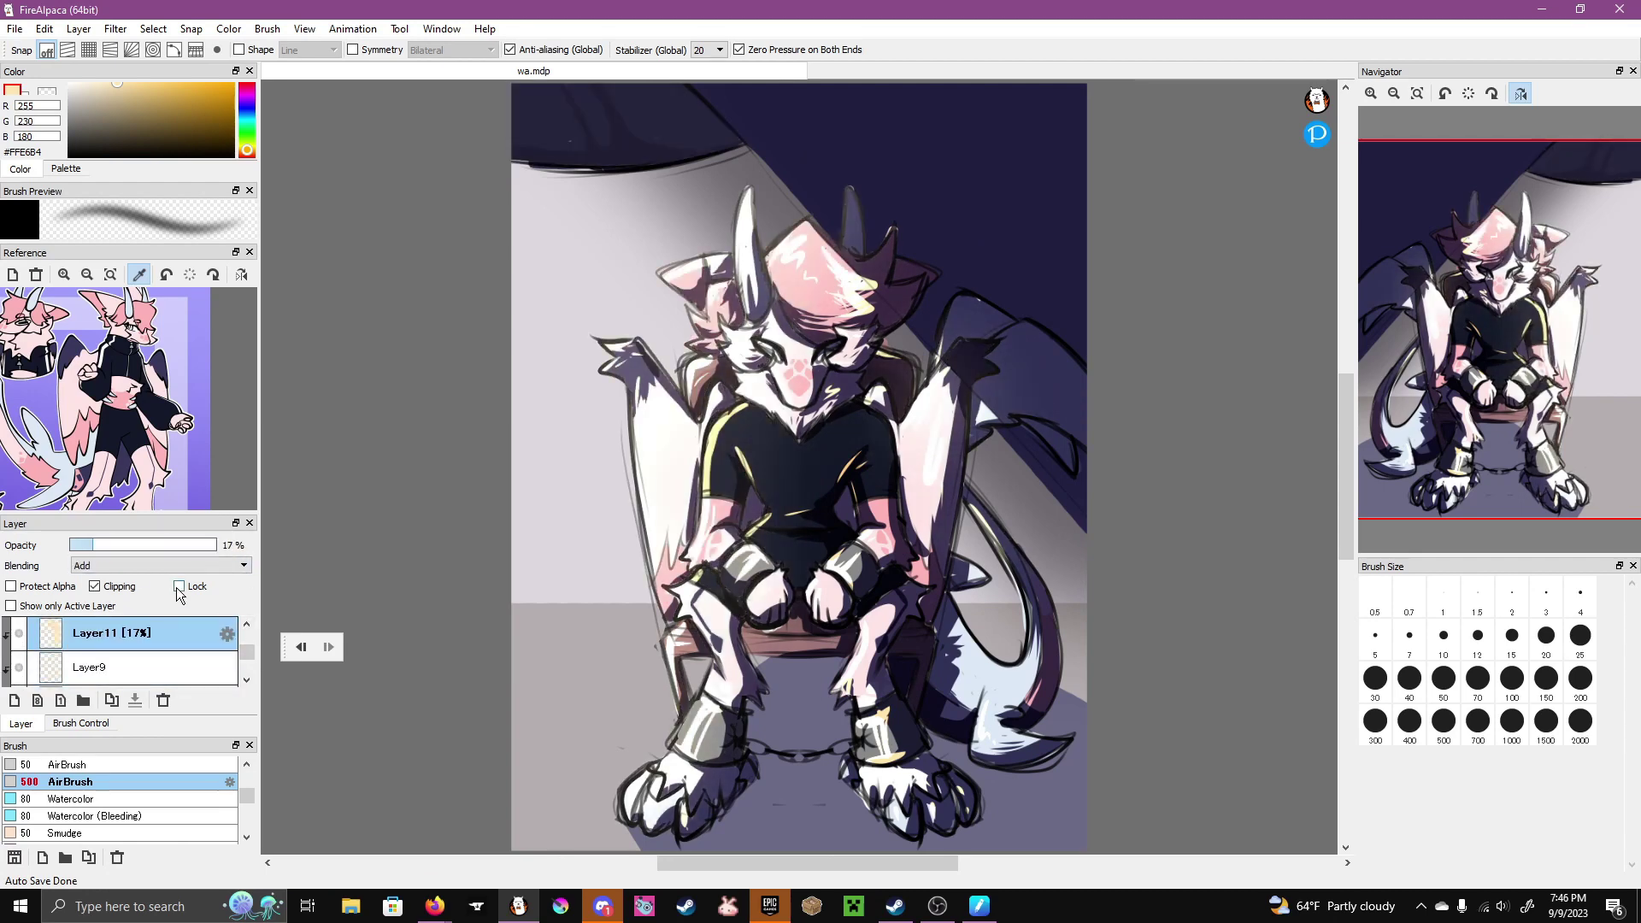
pyautogui.hotkey('ctrl', 'z')
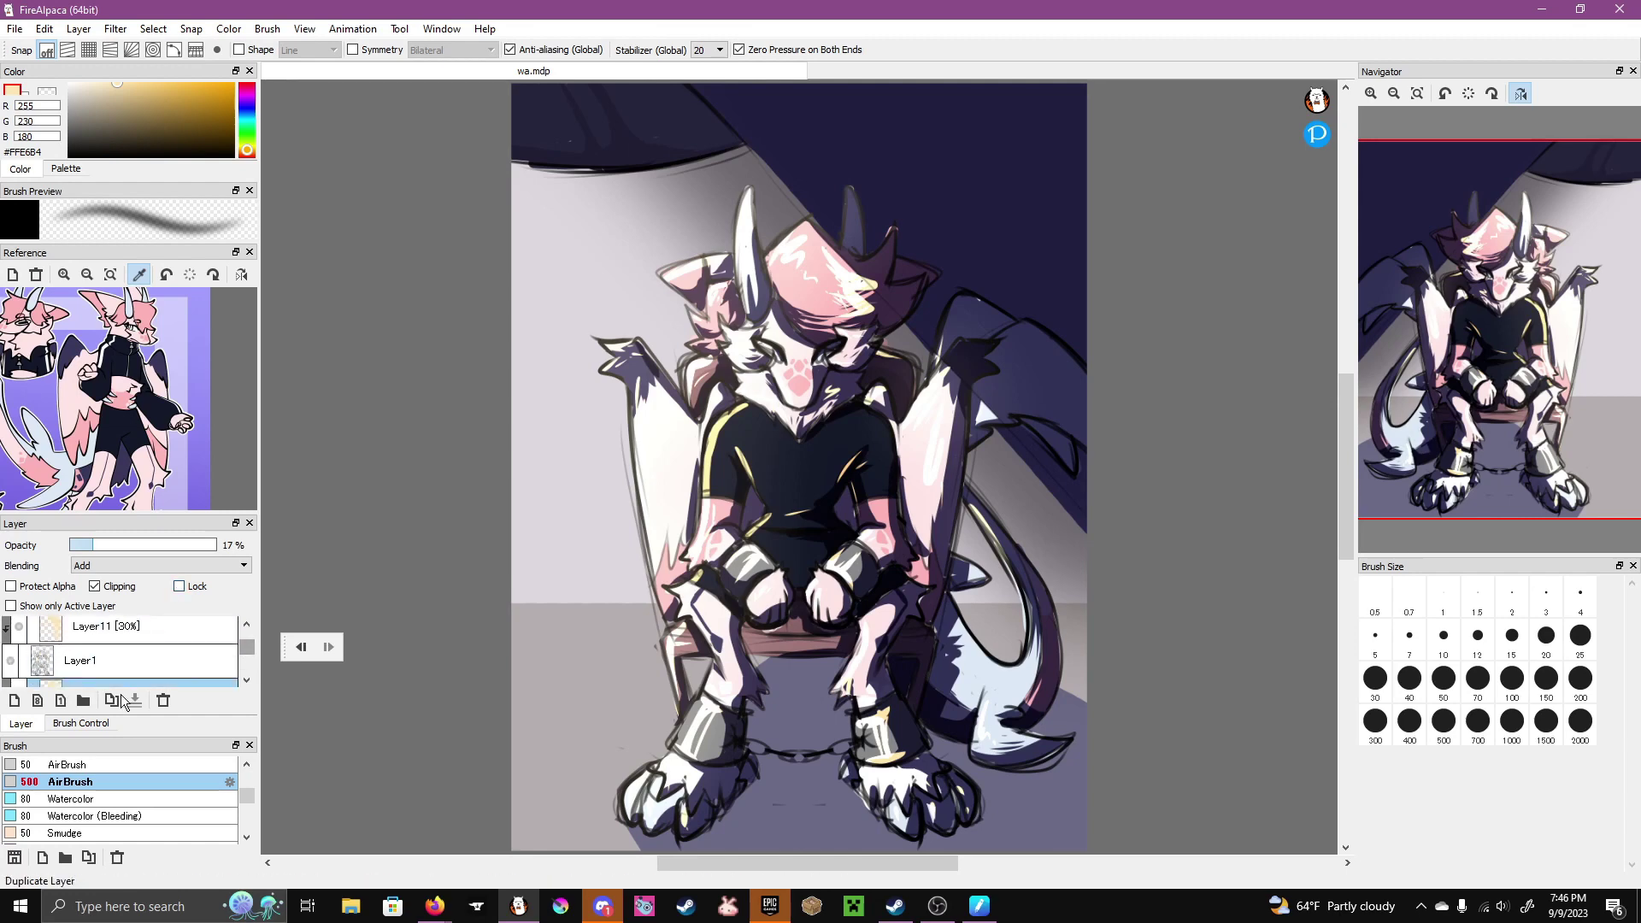
# - Add a clipping layer with Multiply blending below Layer1 and airbrush #38375B shadow over the character
pyautogui.click(128, 679)
pyautogui.click(131, 131)
pyautogui.moveTo(812, 513)
pyautogui.mouseDown()
pyautogui.moveTo(889, 368)
pyautogui.moveTo(983, 726)
pyautogui.moveTo(769, 385)
pyautogui.moveTo(769, 257)
pyautogui.moveTo(855, 427)
pyautogui.mouseUp()
# - Reduce the new shadow layer's opacity to 51% and move the Layer9 highlights above it
pyautogui.press('e')
pyautogui.click(1380, 637)
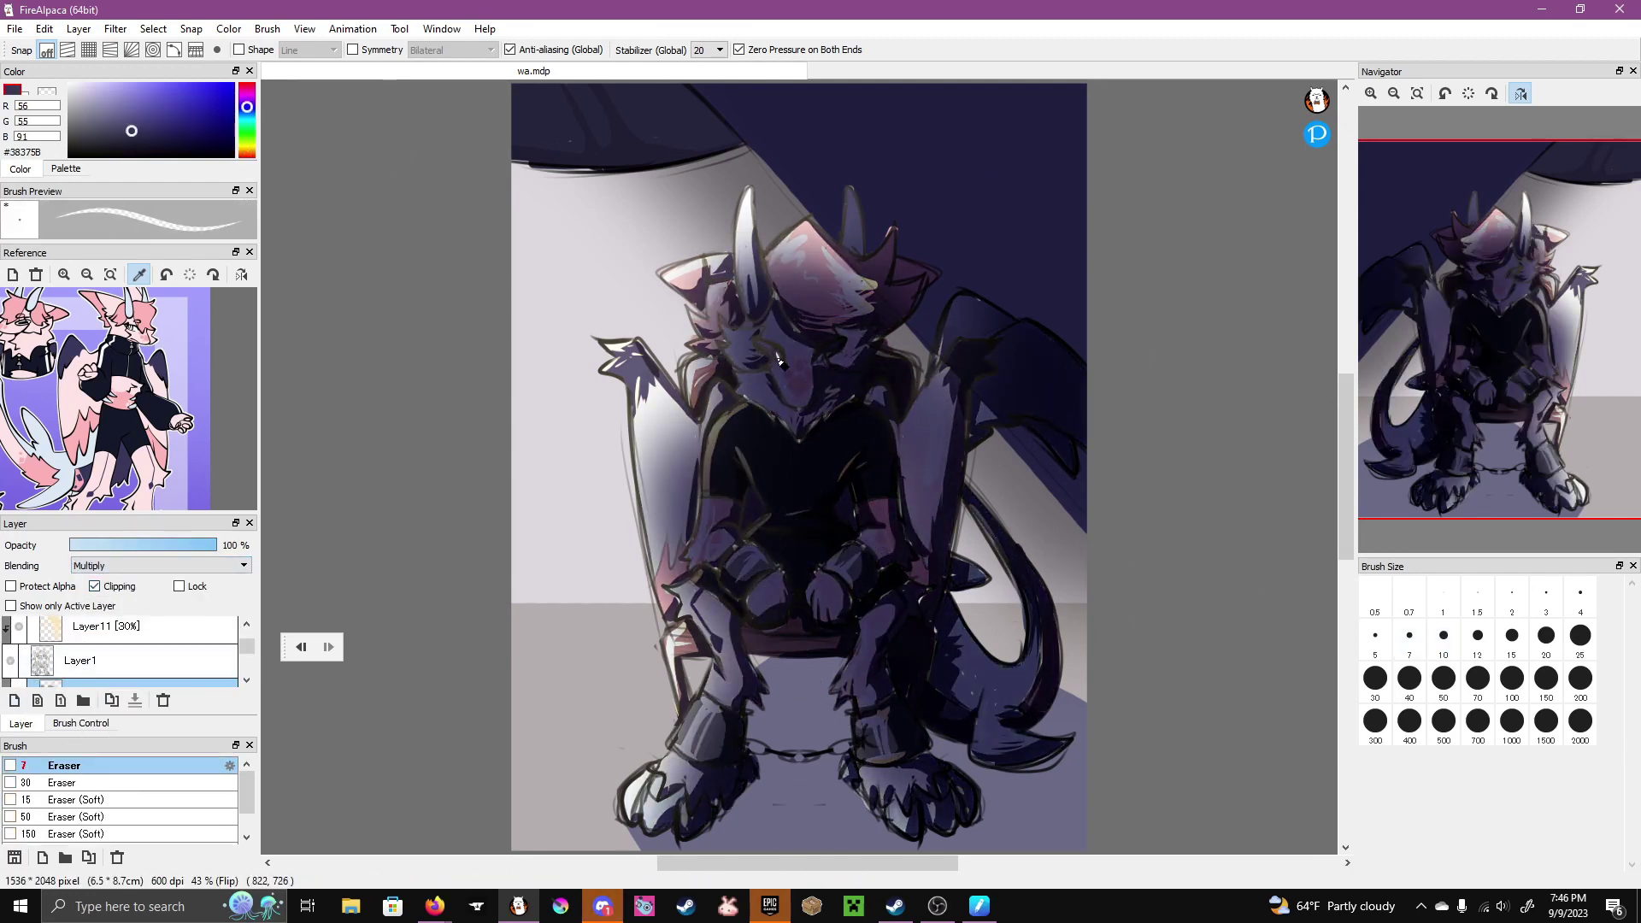
pyautogui.moveTo(120, 545); pyautogui.dragTo(147, 545)
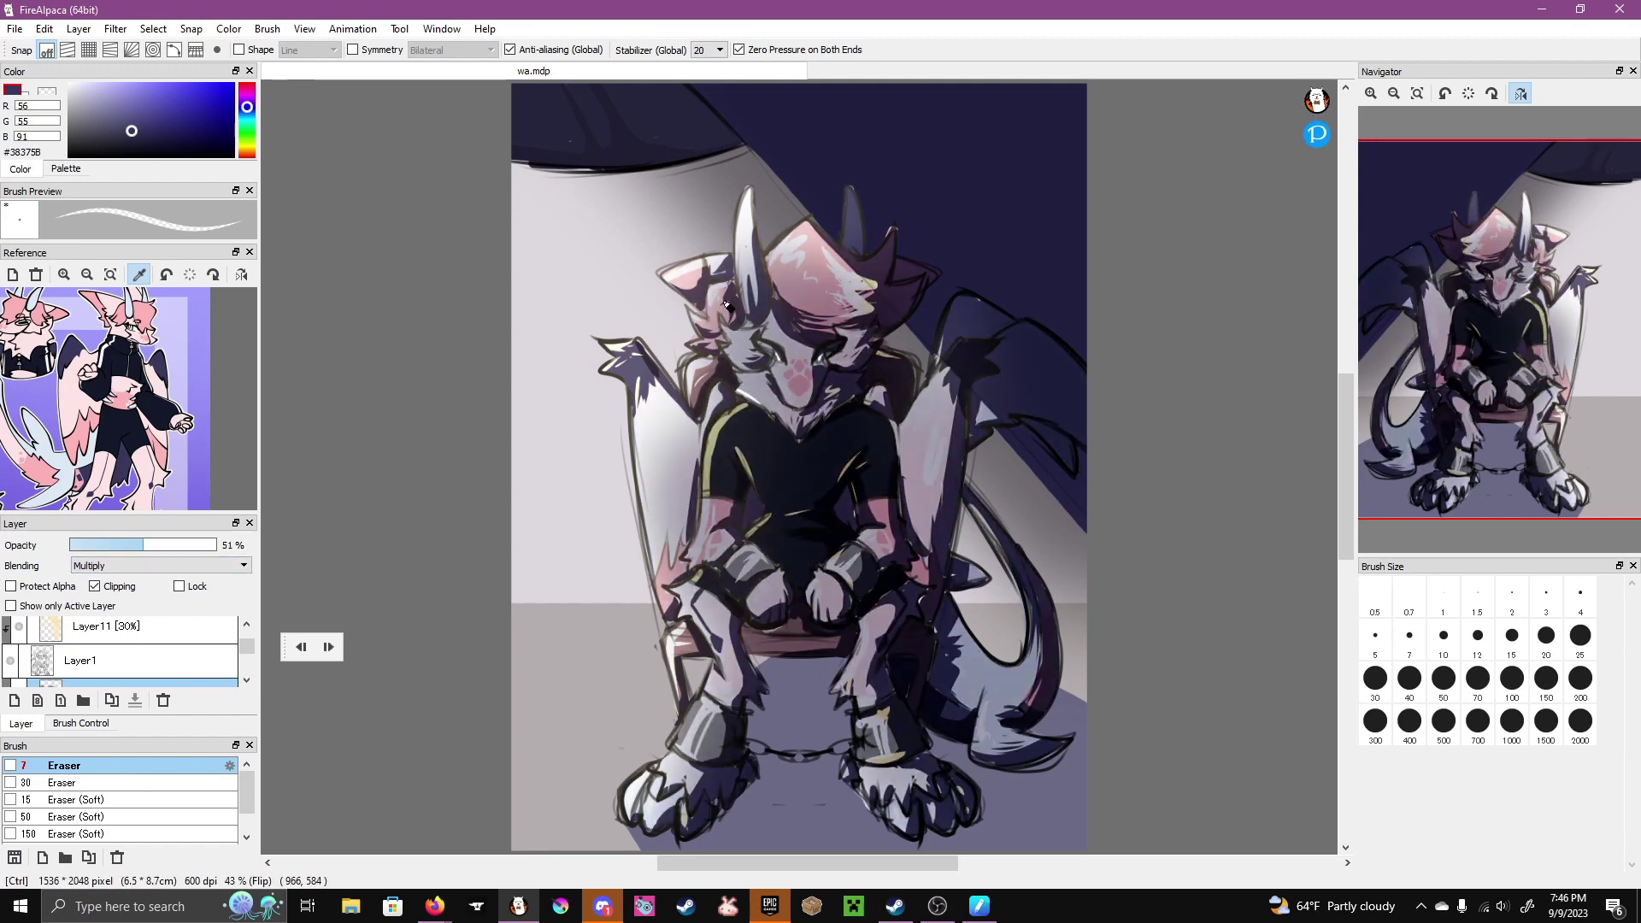
pyautogui.click(134, 700)
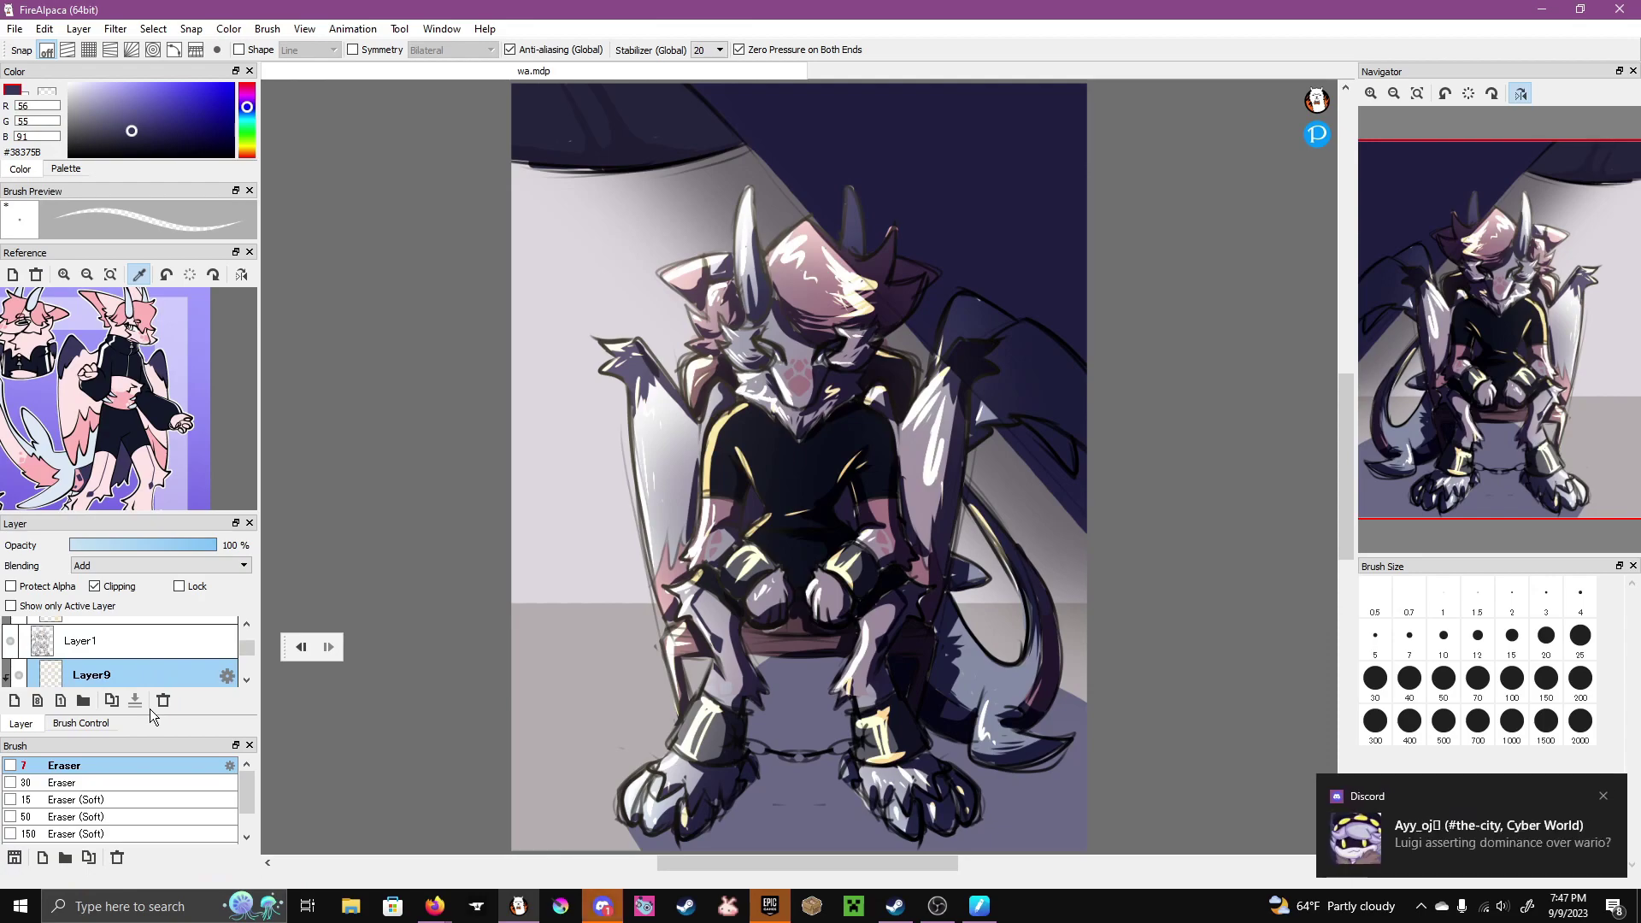